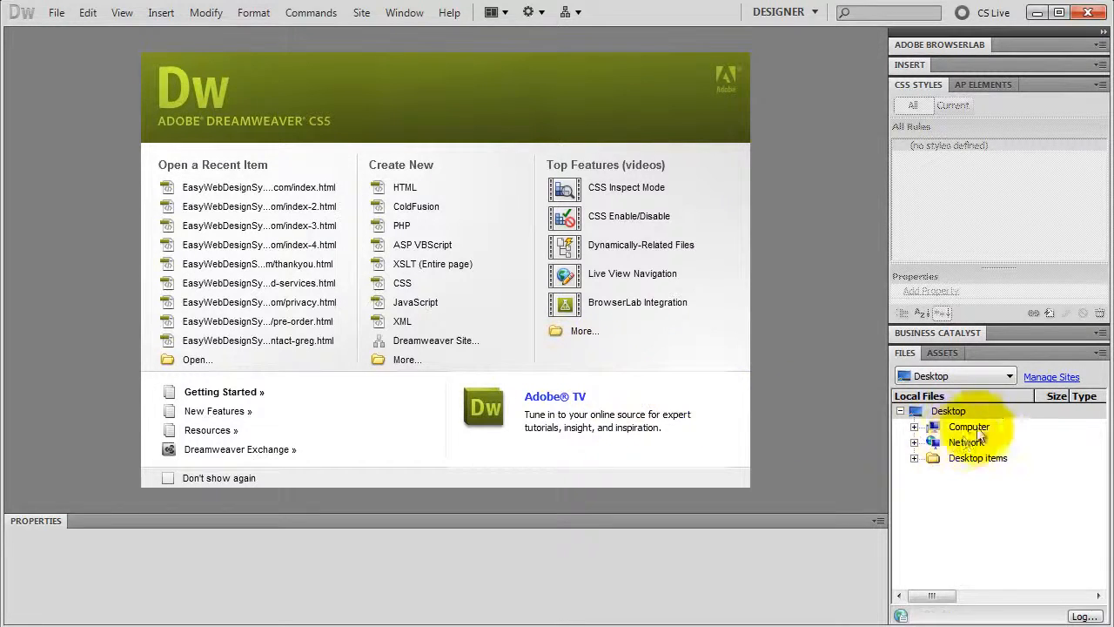
Step: Start a new site definition and name it Site1
click(1007, 377)
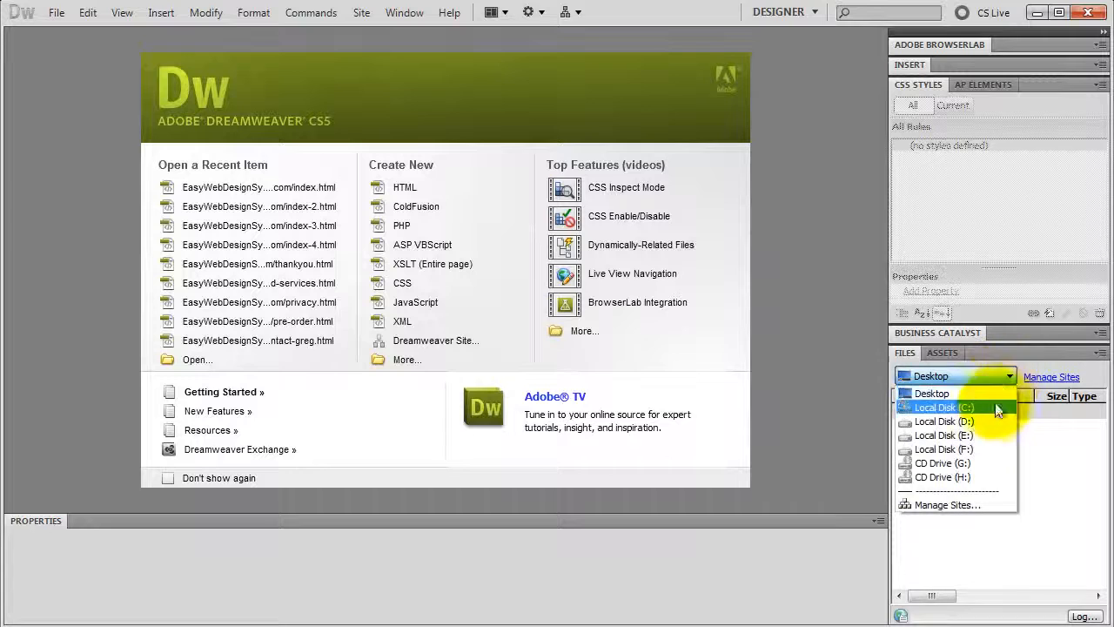
click(950, 504)
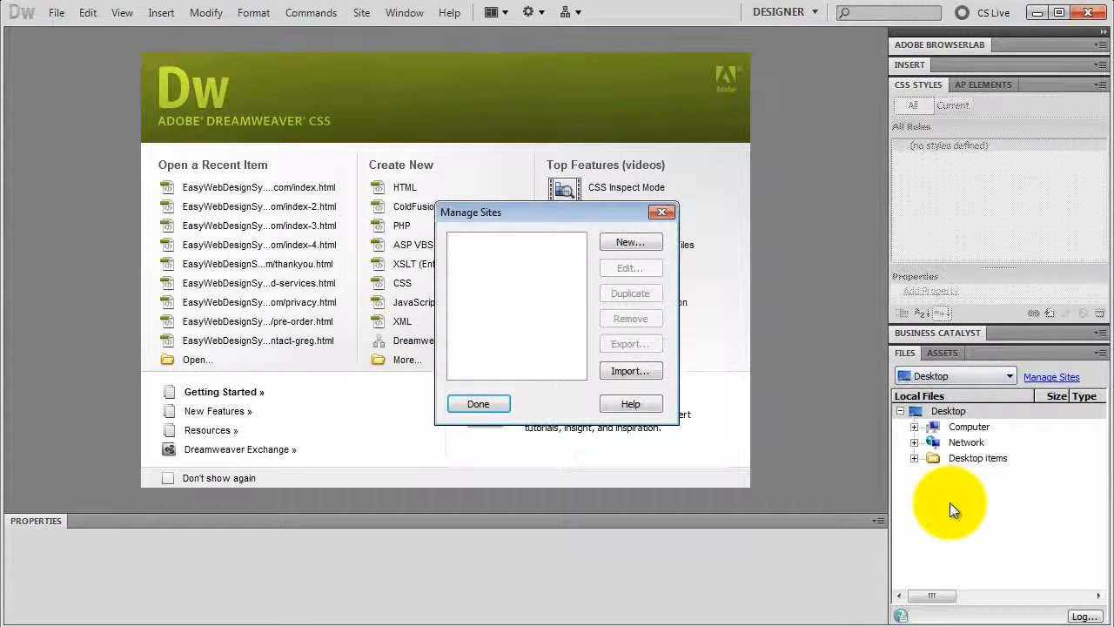
click(651, 248)
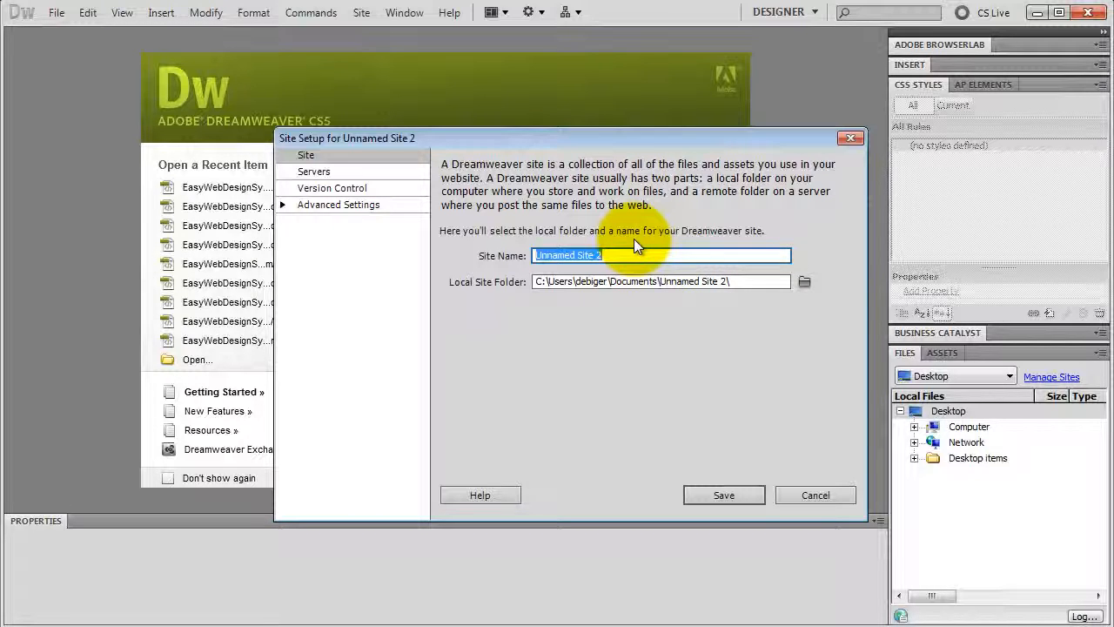
text(Site1)
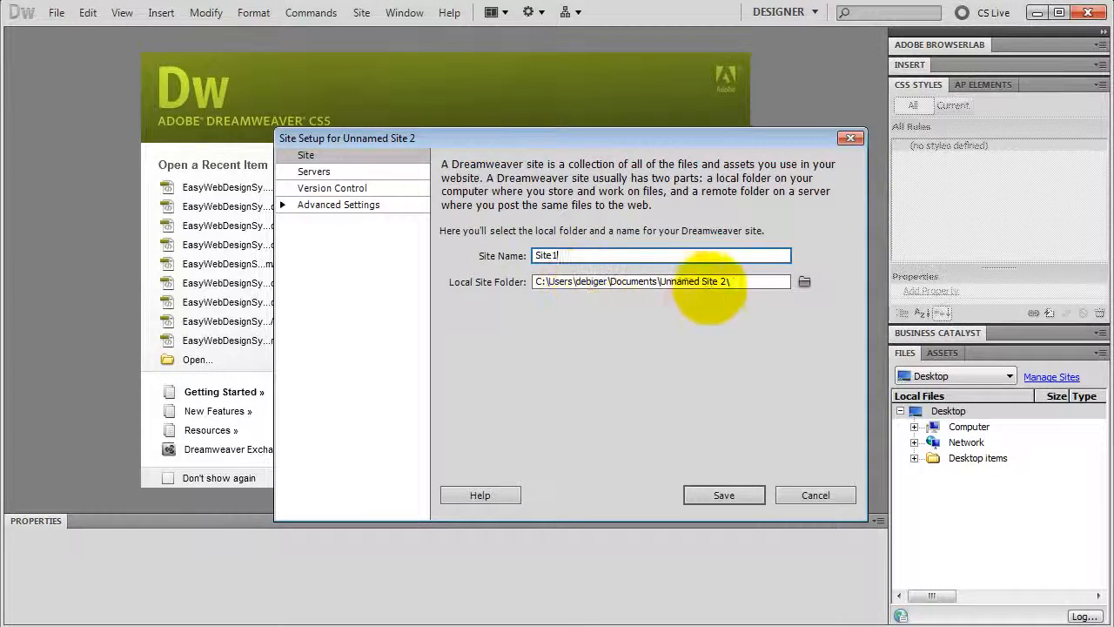
Step: Set the site's local folder to site1 inside the desktop's _Sites folder and save the site definition
click(803, 282)
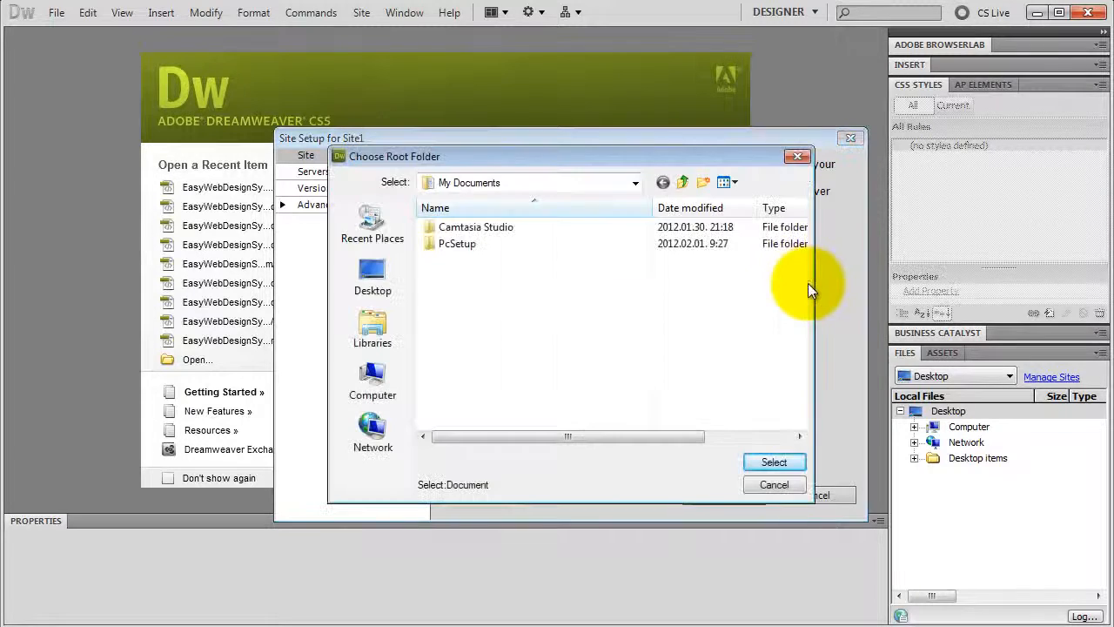
click(383, 283)
double_click(496, 314)
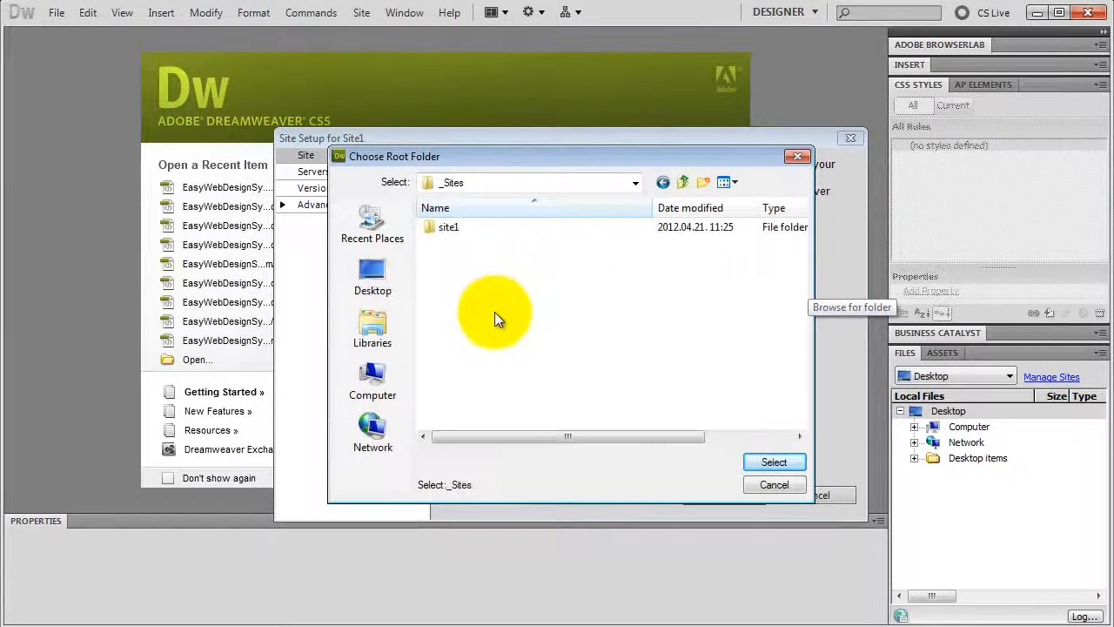
double_click(456, 226)
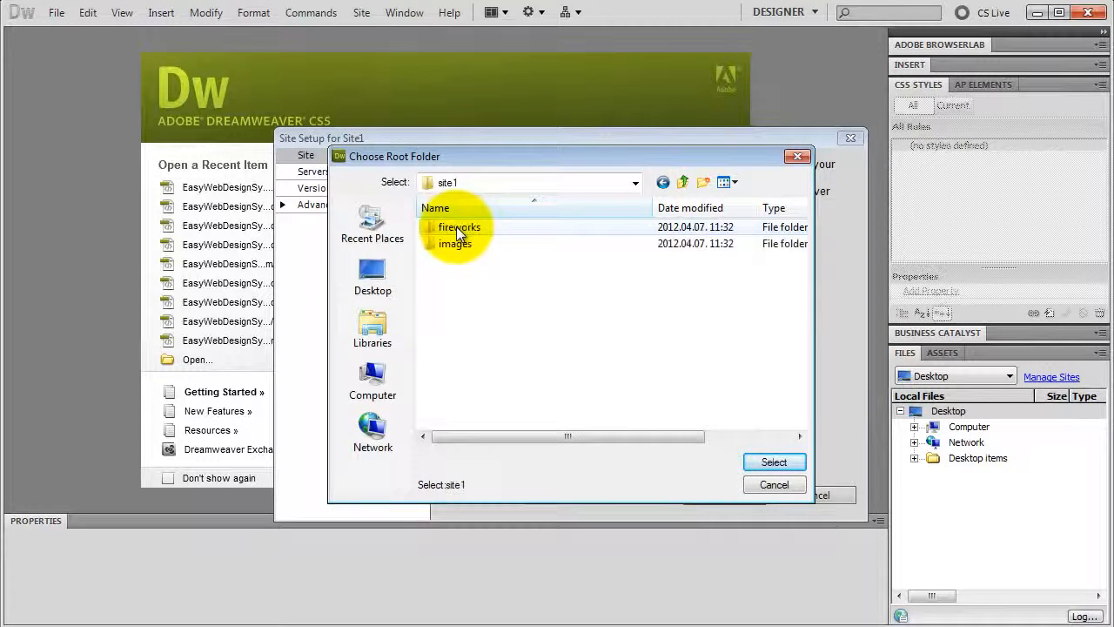
click(774, 463)
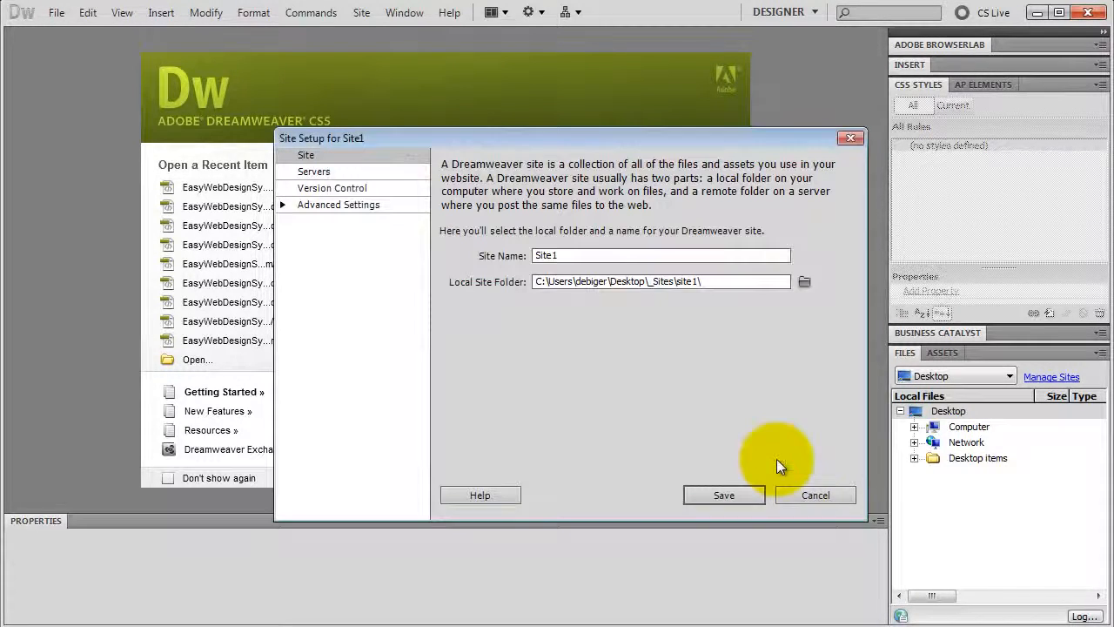
click(745, 492)
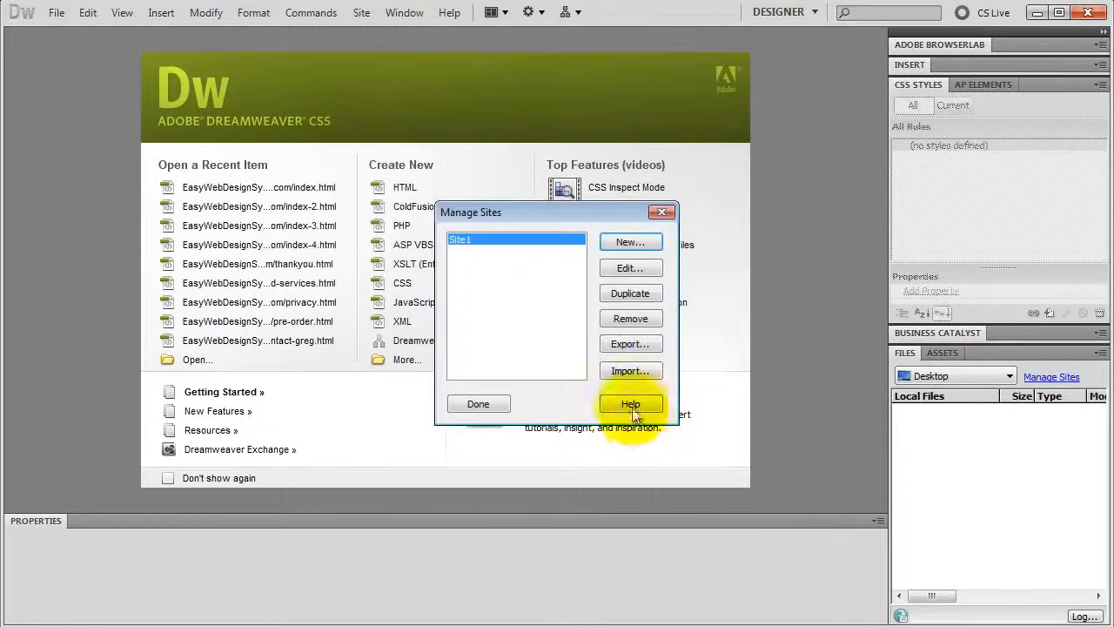
click(479, 404)
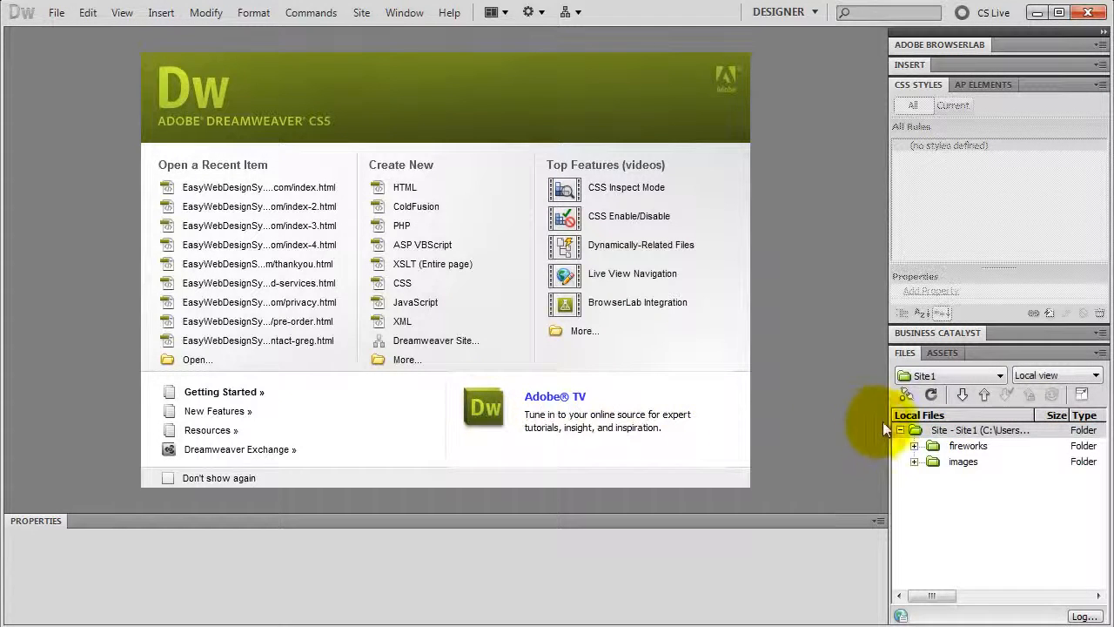
click(925, 432)
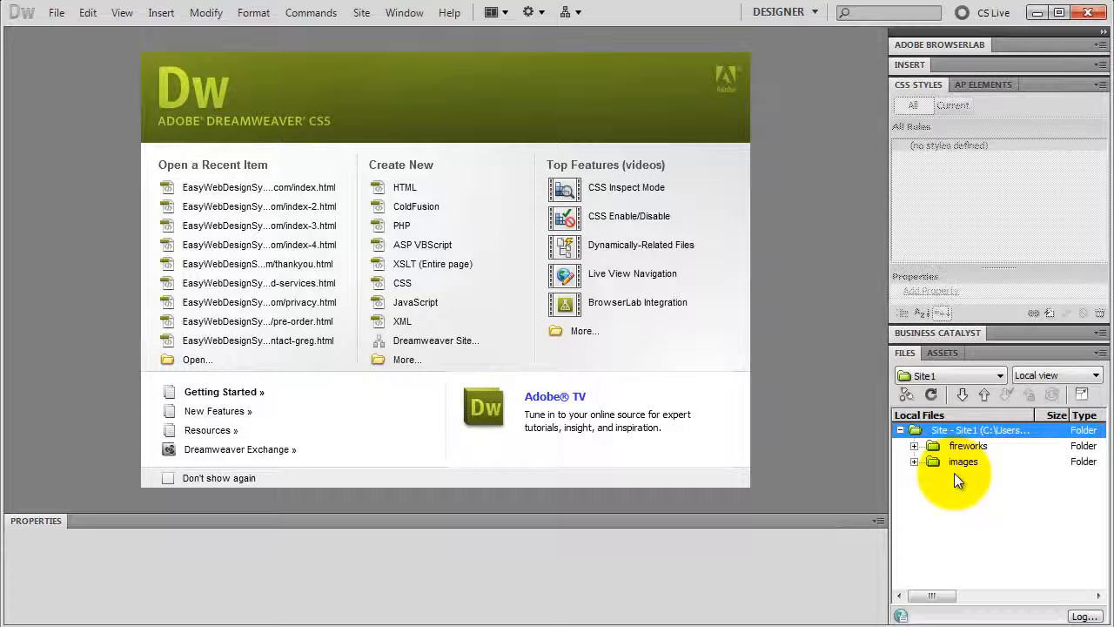
click(991, 376)
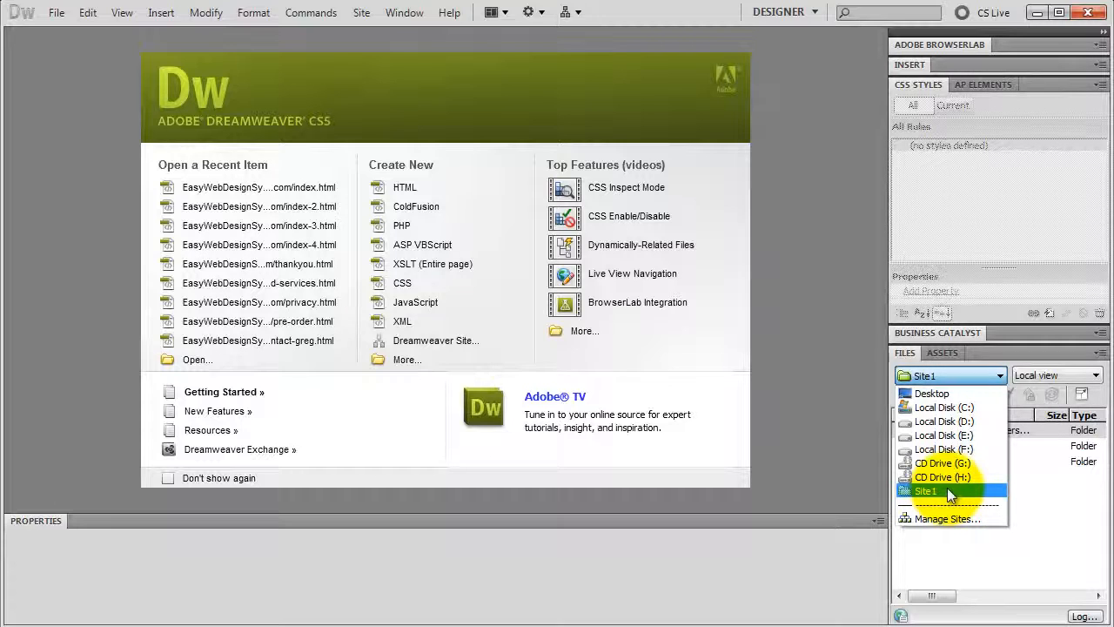
click(944, 519)
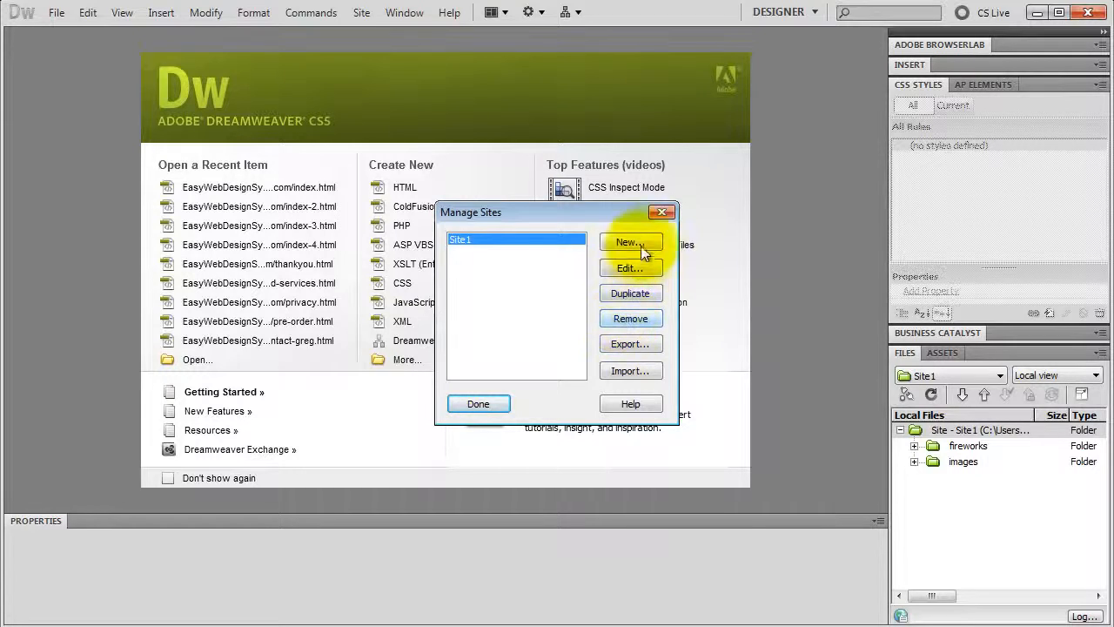
click(662, 212)
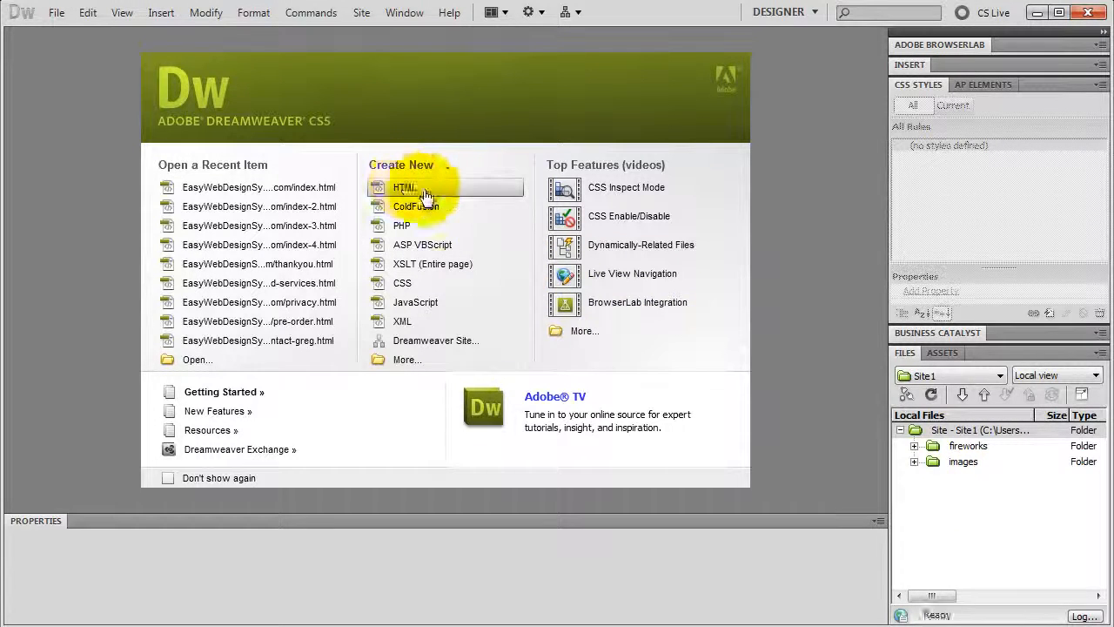
Step: Create a new blank HTML page with no layout
click(56, 12)
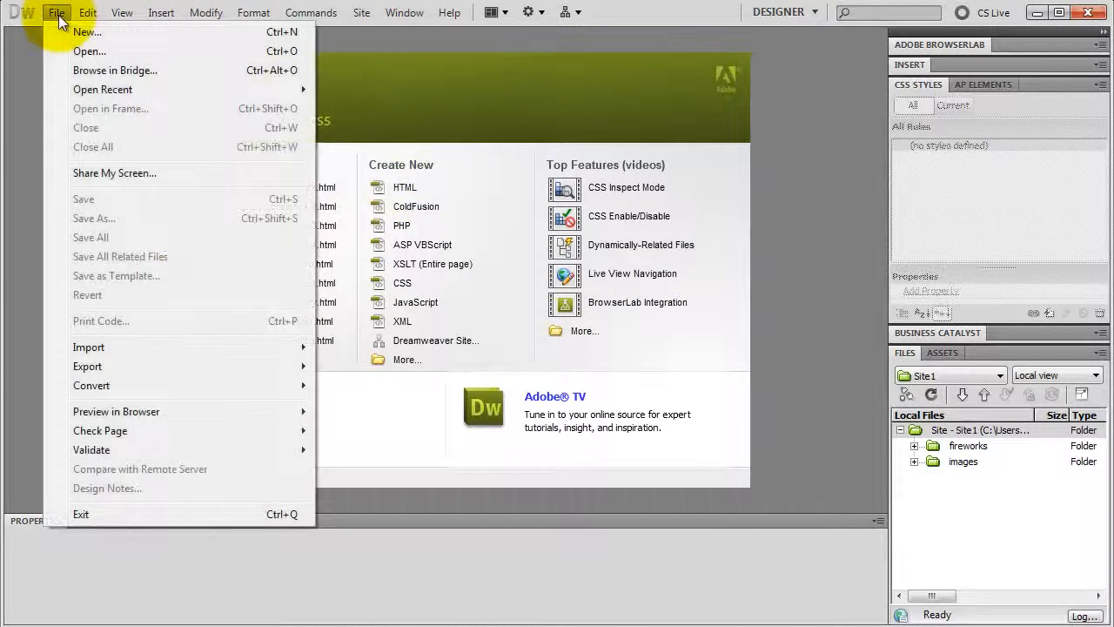
click(77, 30)
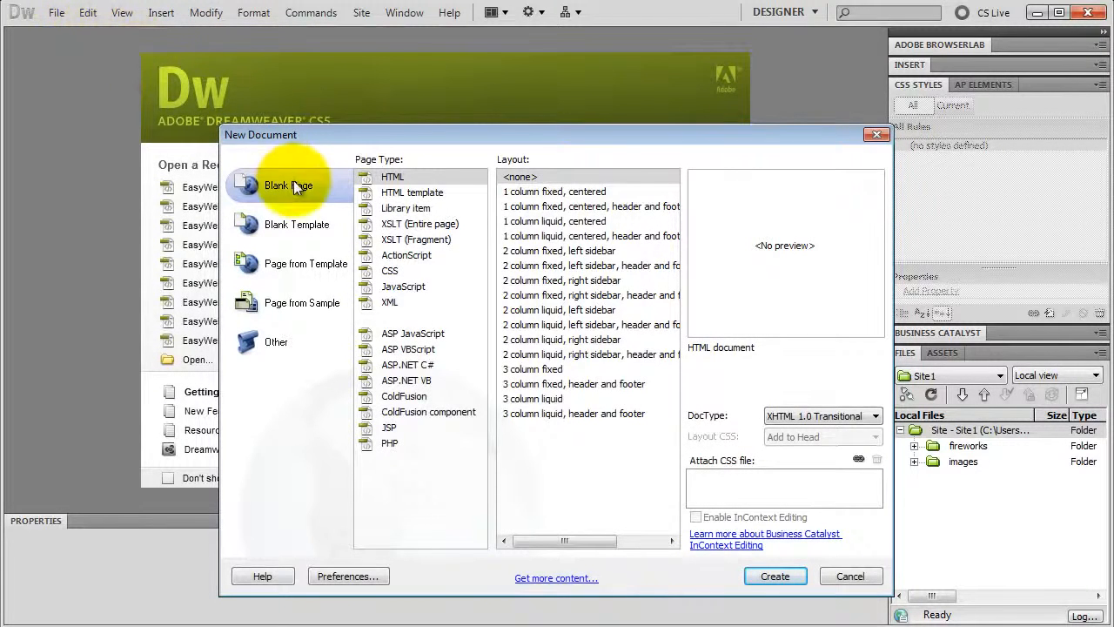
click(382, 176)
click(515, 176)
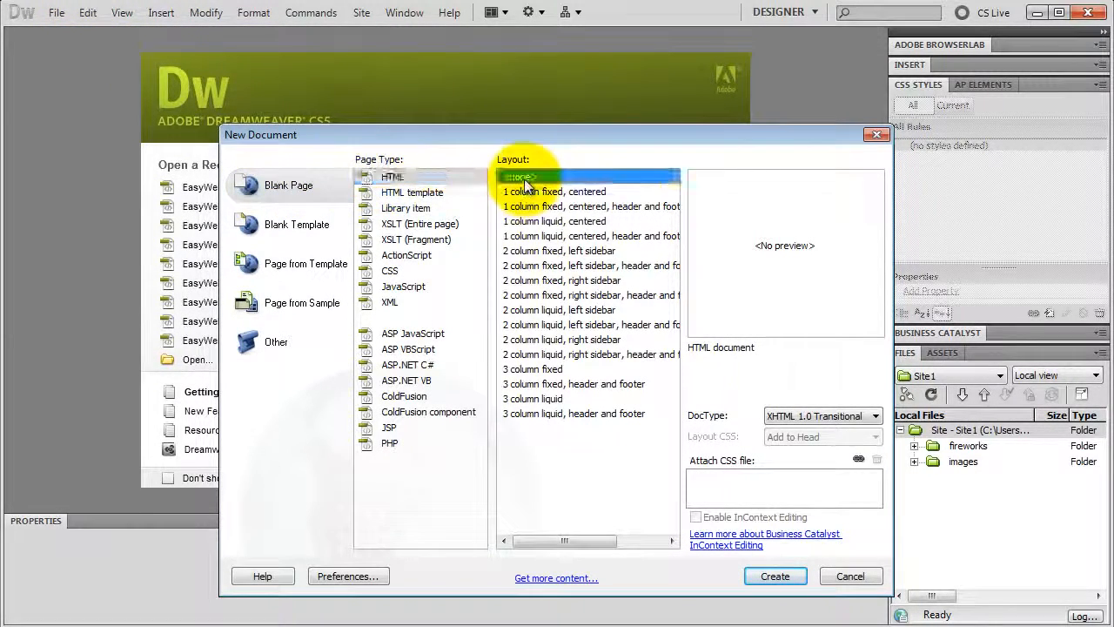
click(776, 574)
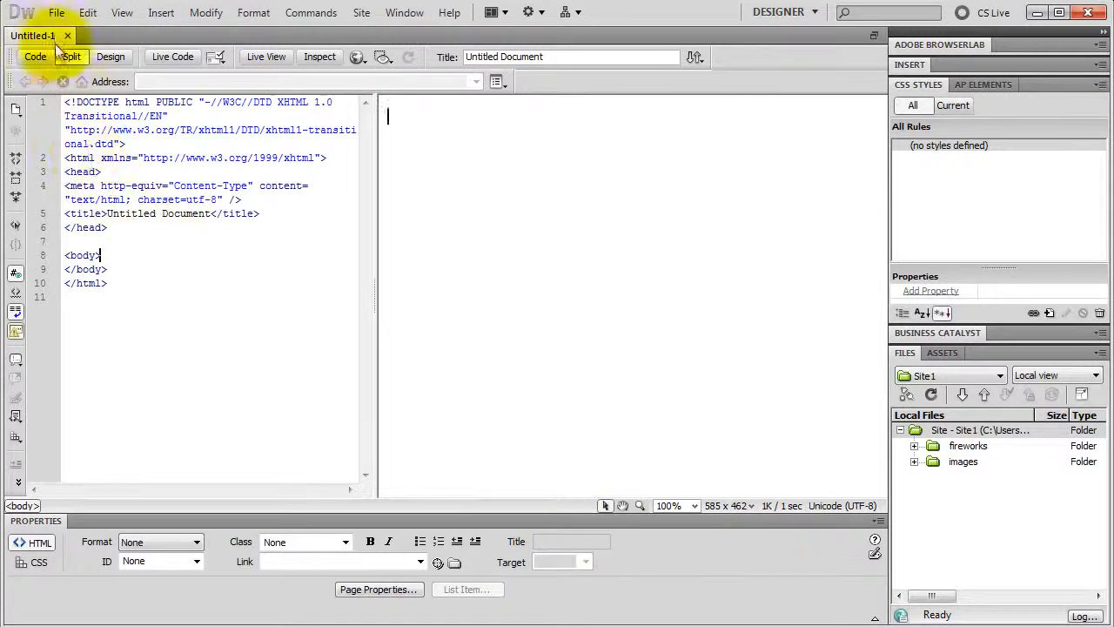
Step: Save the new page as index.html in the site1 folder
click(55, 12)
click(87, 199)
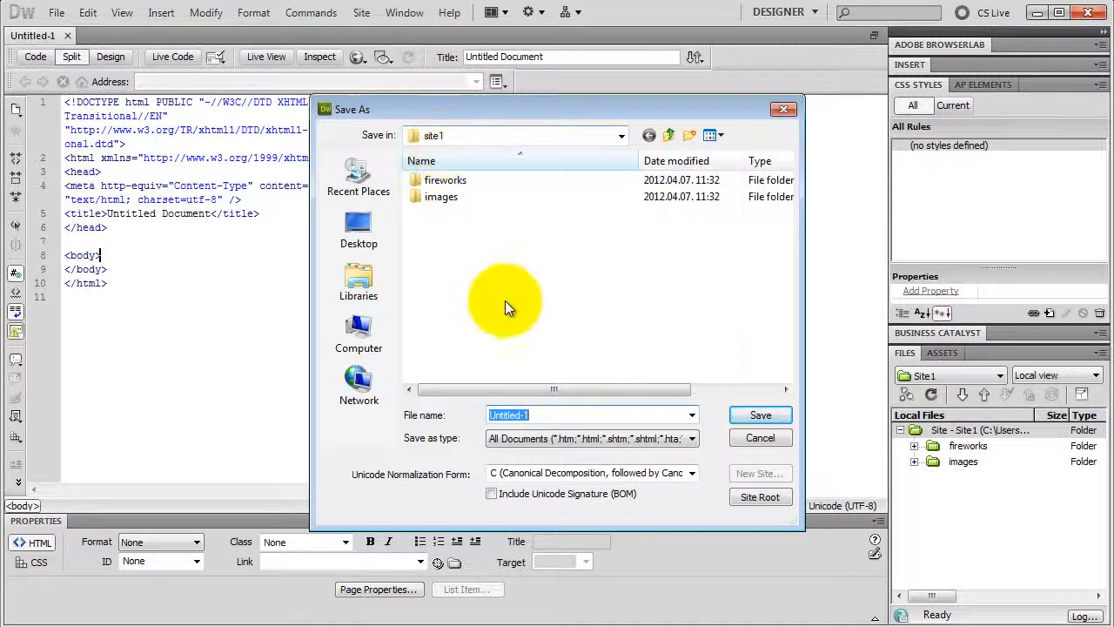
text(index.)
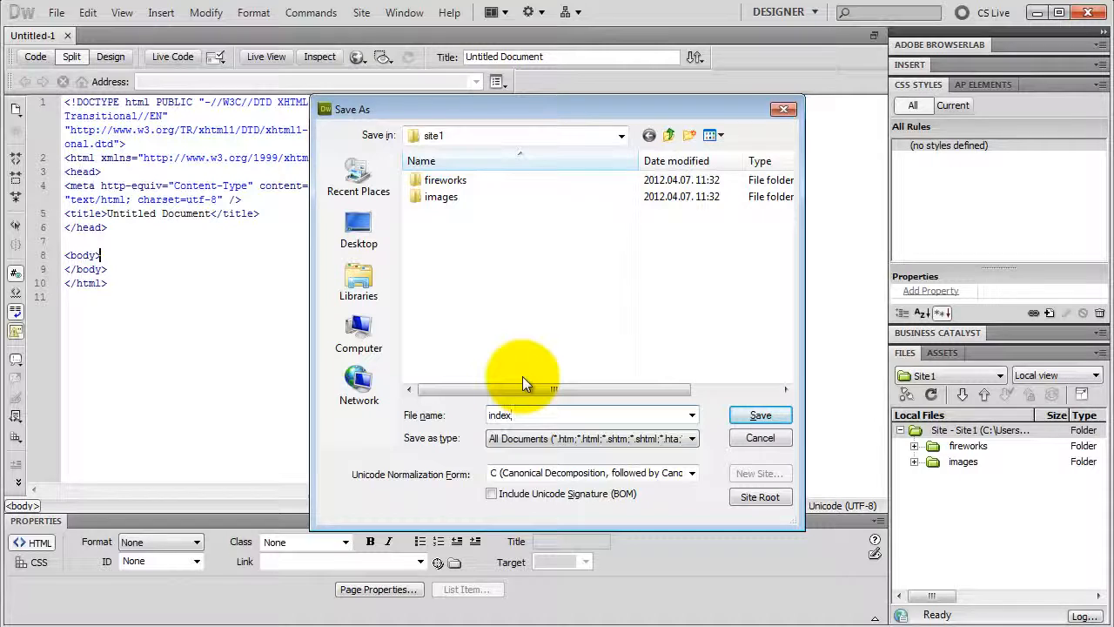
text(..h.html)
click(761, 415)
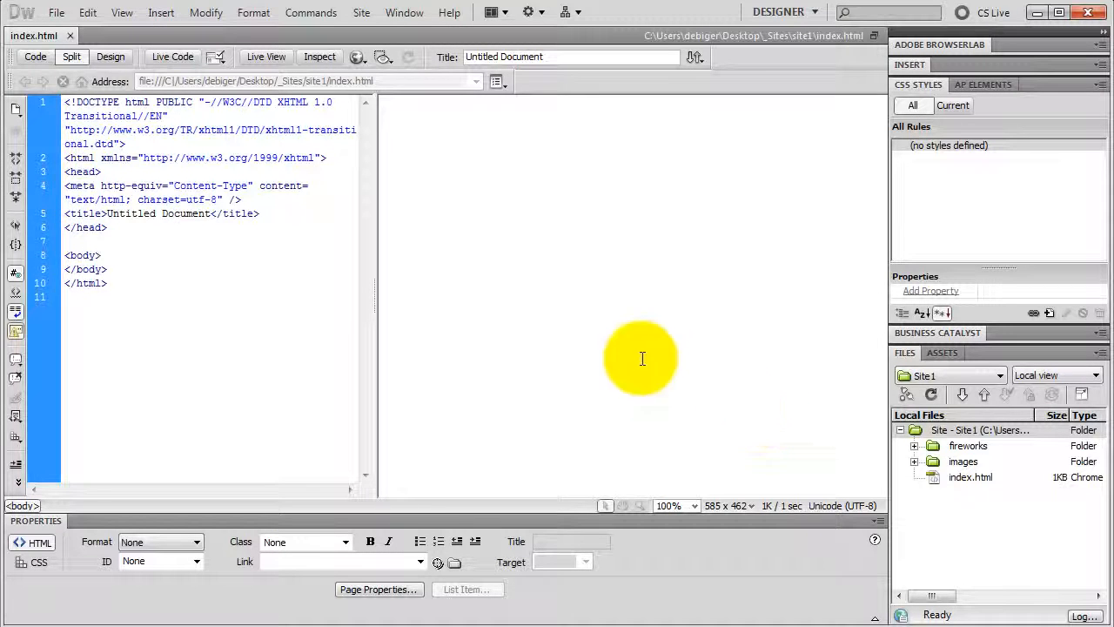
Step: Examine the page's source code in Code view, including how the meta tag is closed
click(39, 56)
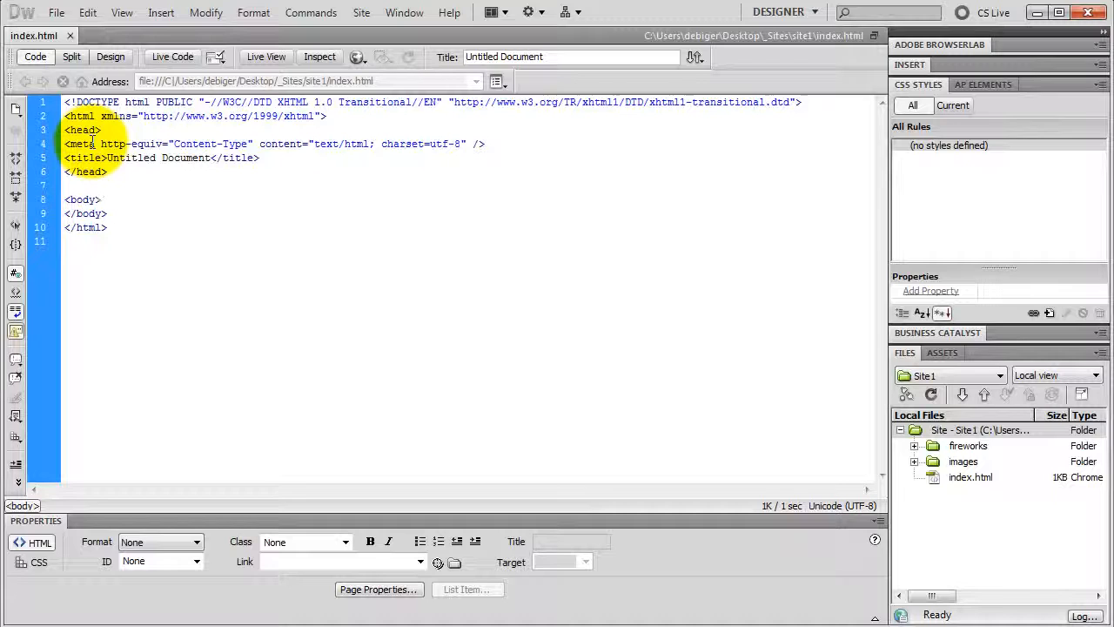
double_click(478, 143)
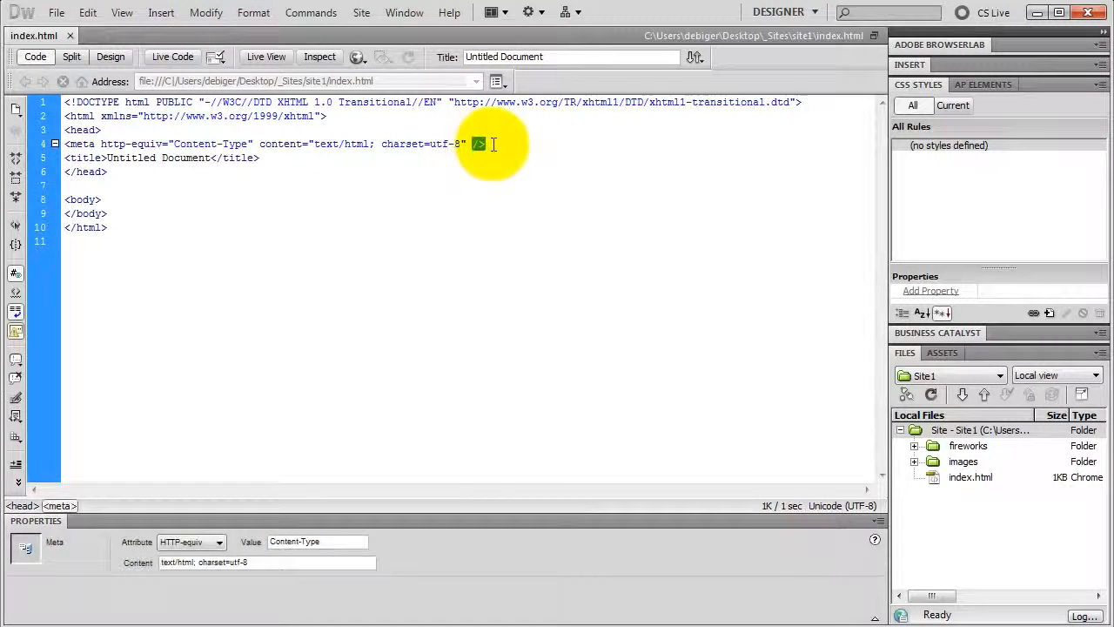
click(493, 143)
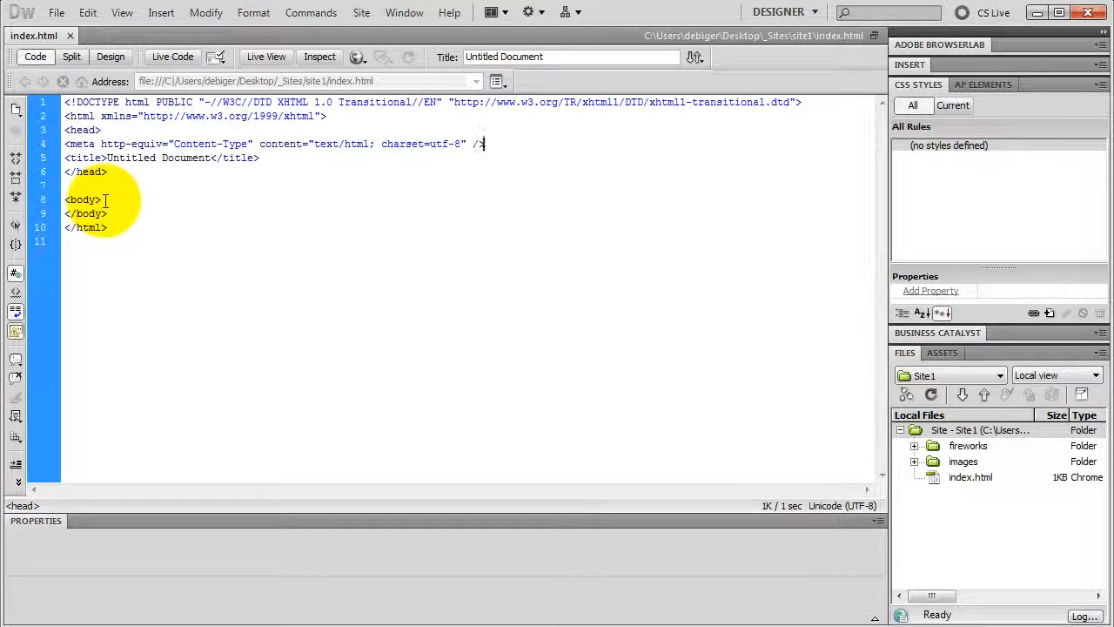
Step: In Design view, enter the paragraphs "huhhgjghzgzugzug" and "uhuhuihuihui" and check the source code they generate
click(109, 61)
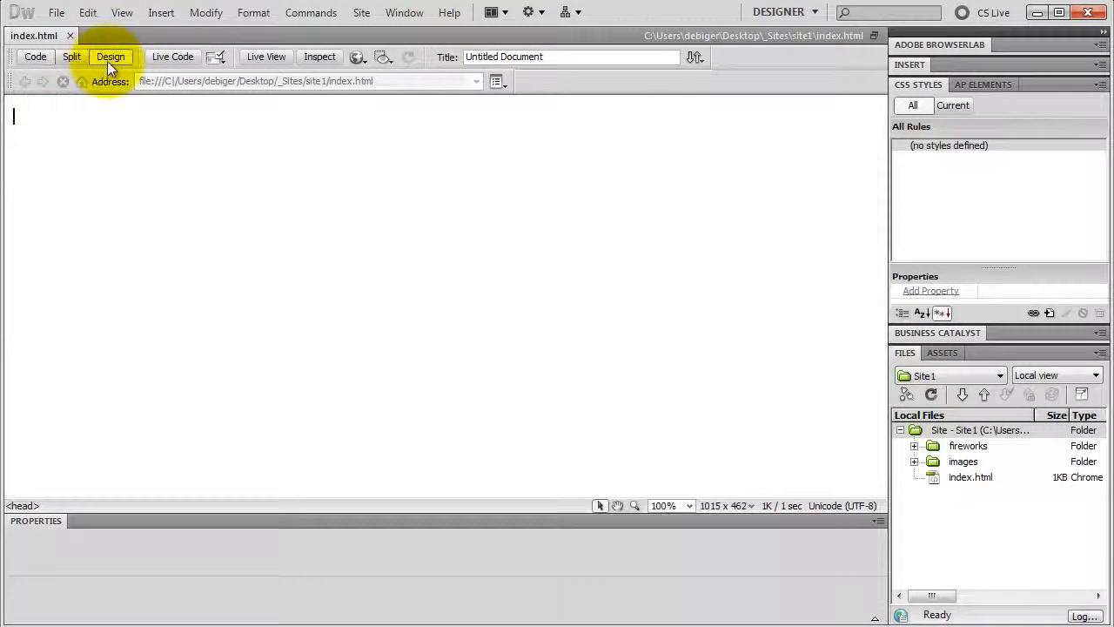
text(huhhgjghzgzugzug)
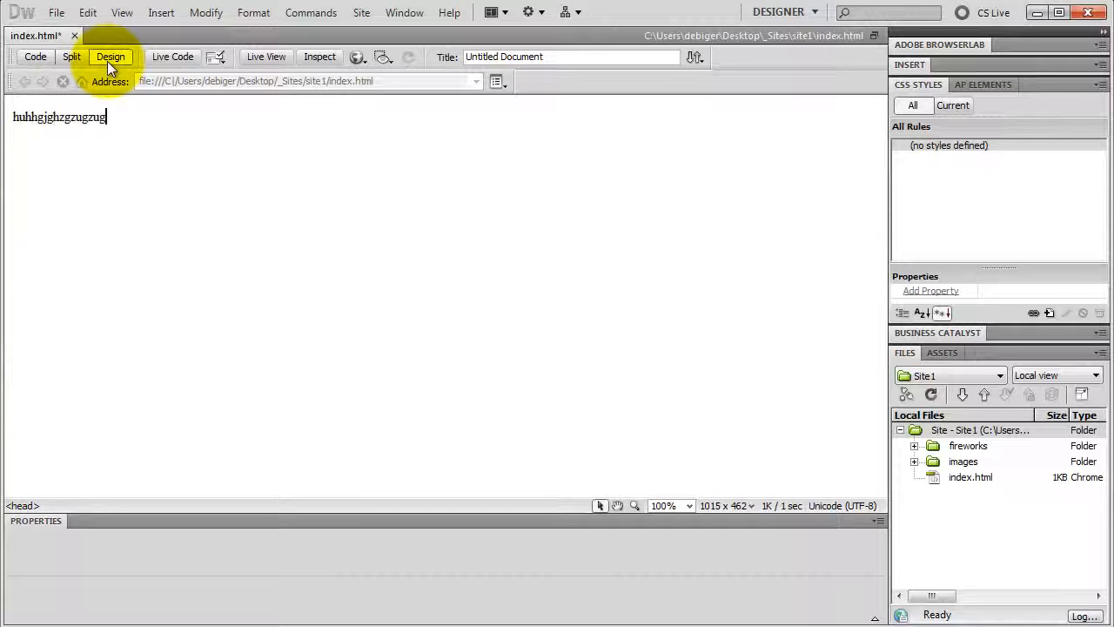
key(Return)
text(uhuhuihuihui)
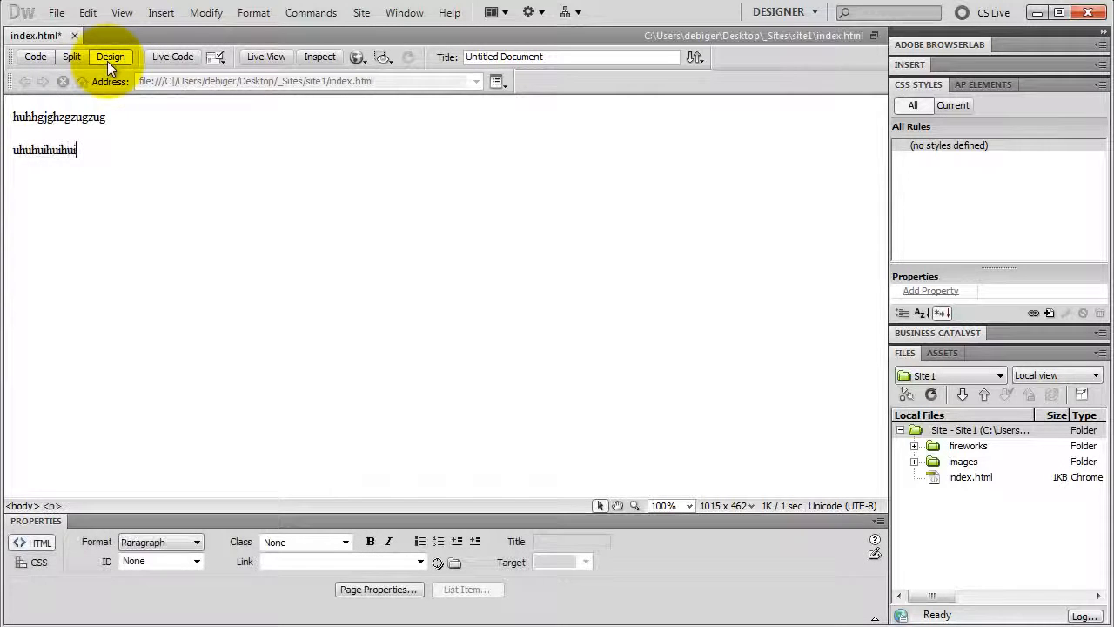
click(35, 56)
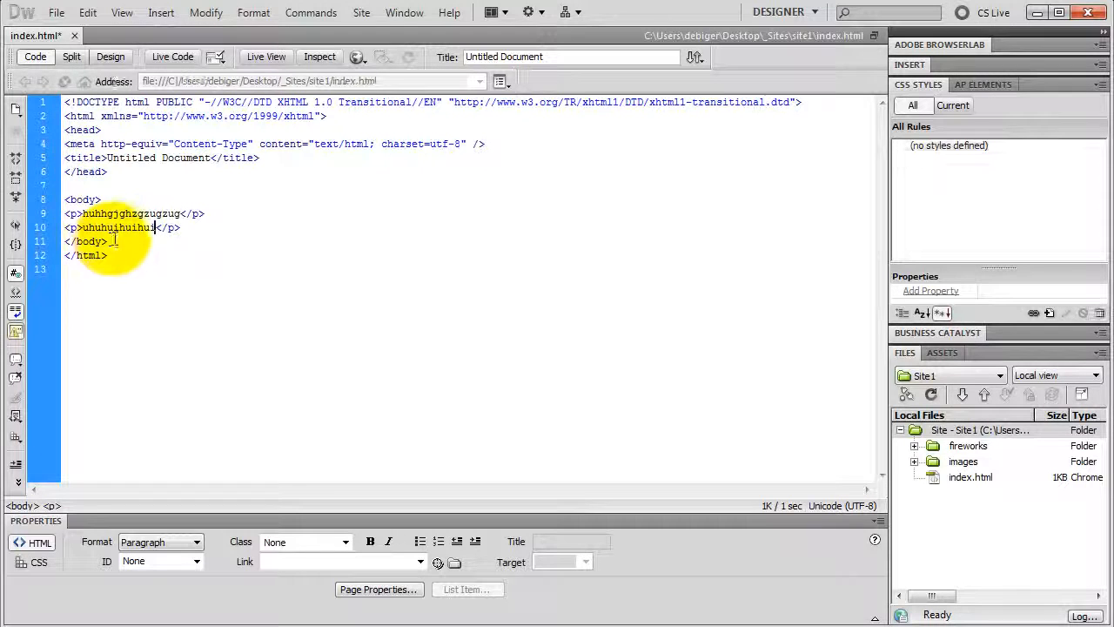
click(113, 57)
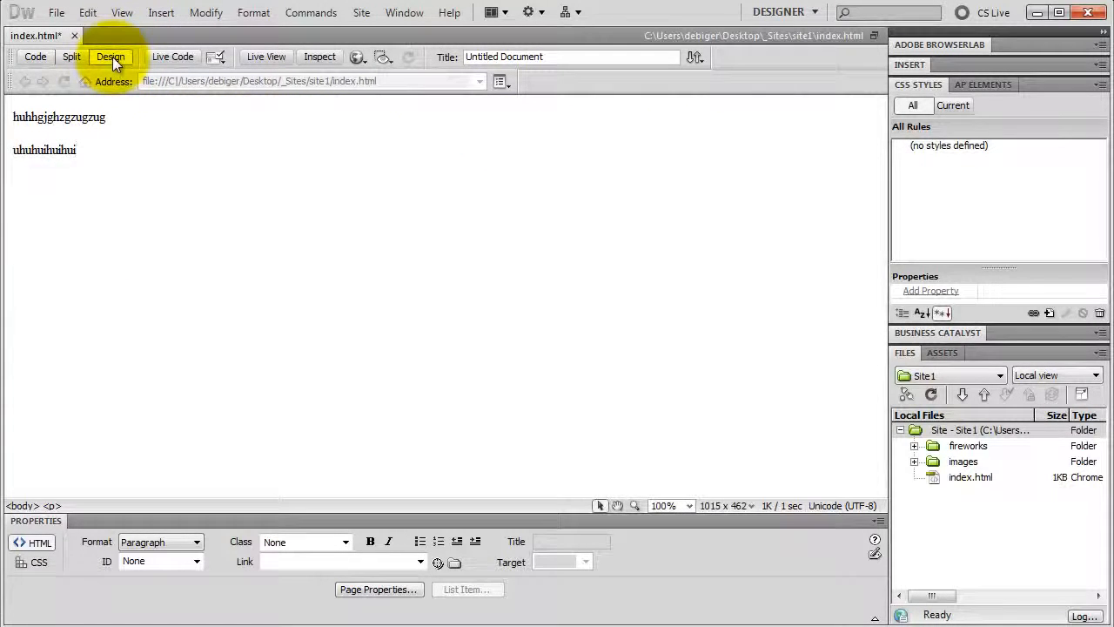
Step: Start inserting a div tag after the start of the body tag, with the class firstdivtag
click(945, 64)
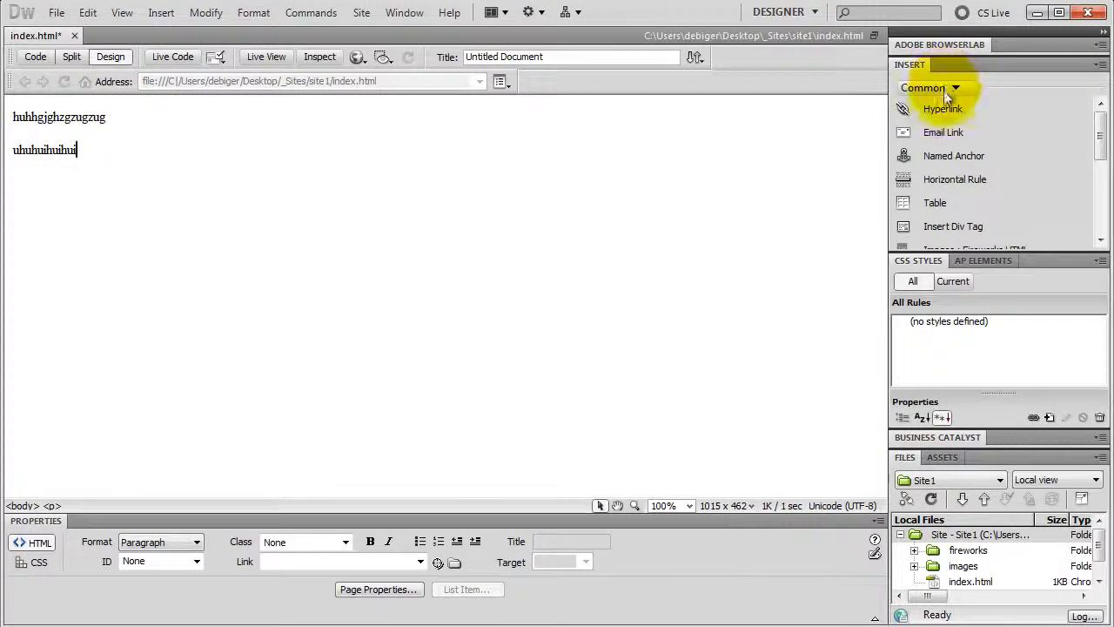
click(955, 226)
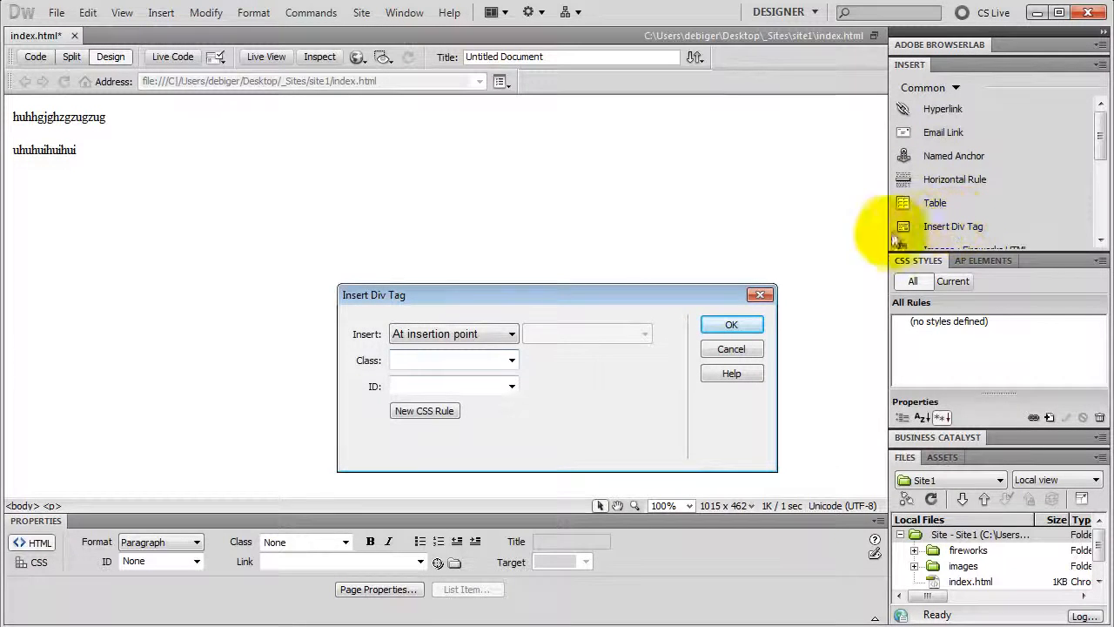
click(506, 336)
click(467, 365)
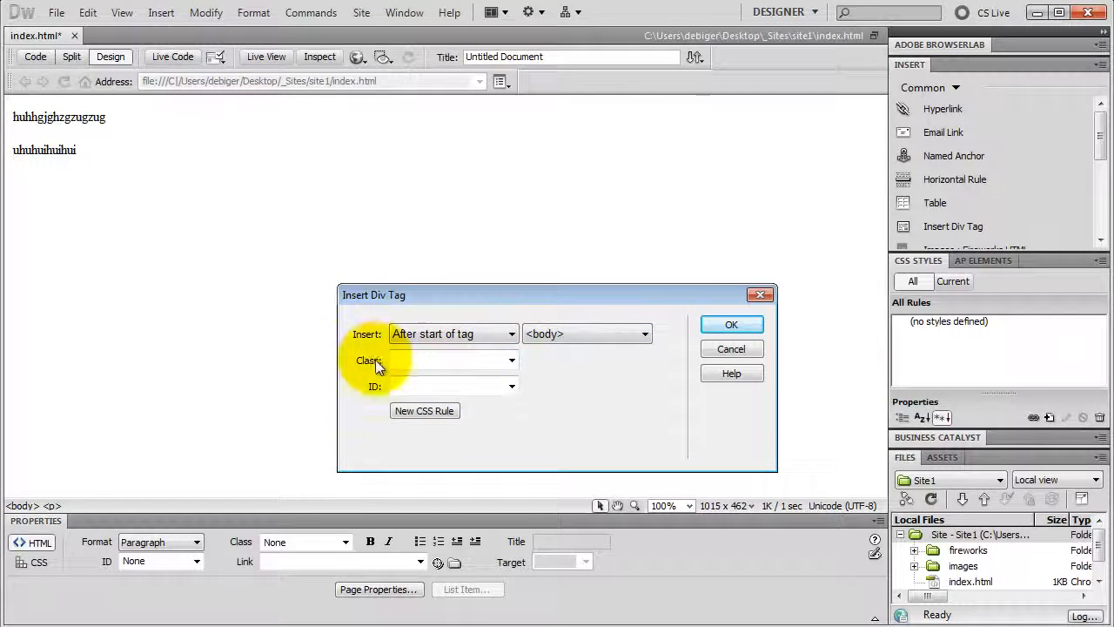
click(400, 387)
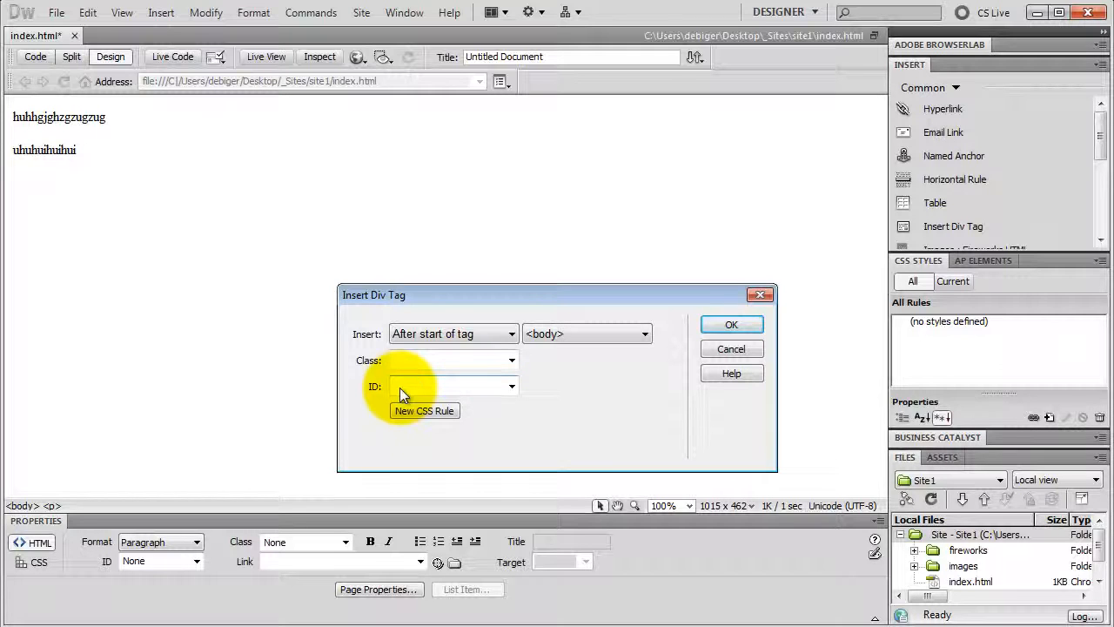
click(409, 356)
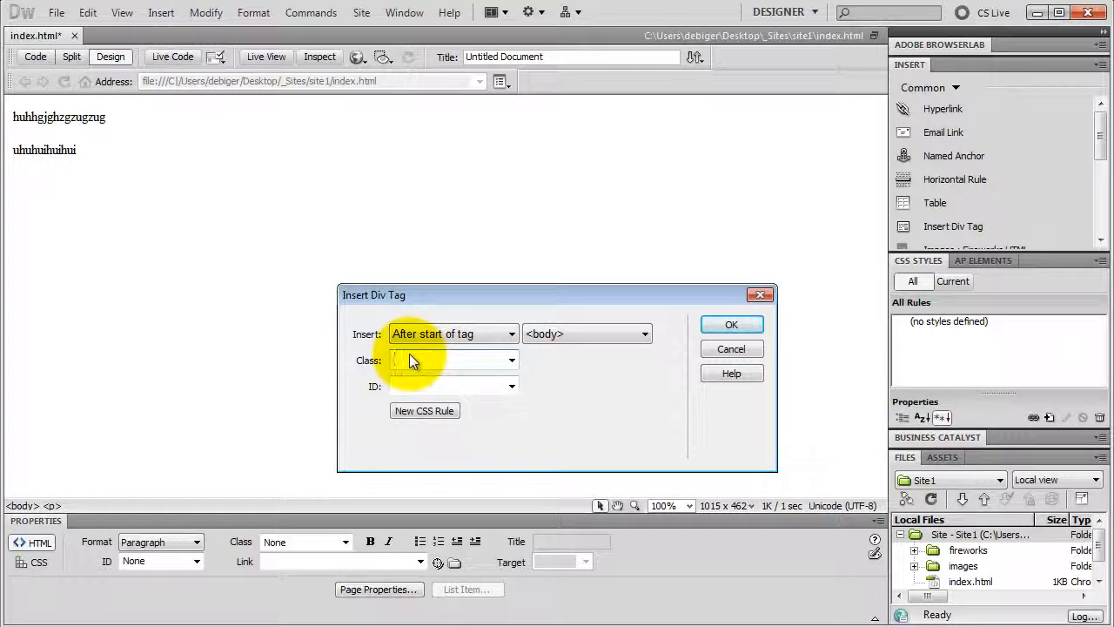
text(firstdivtag)
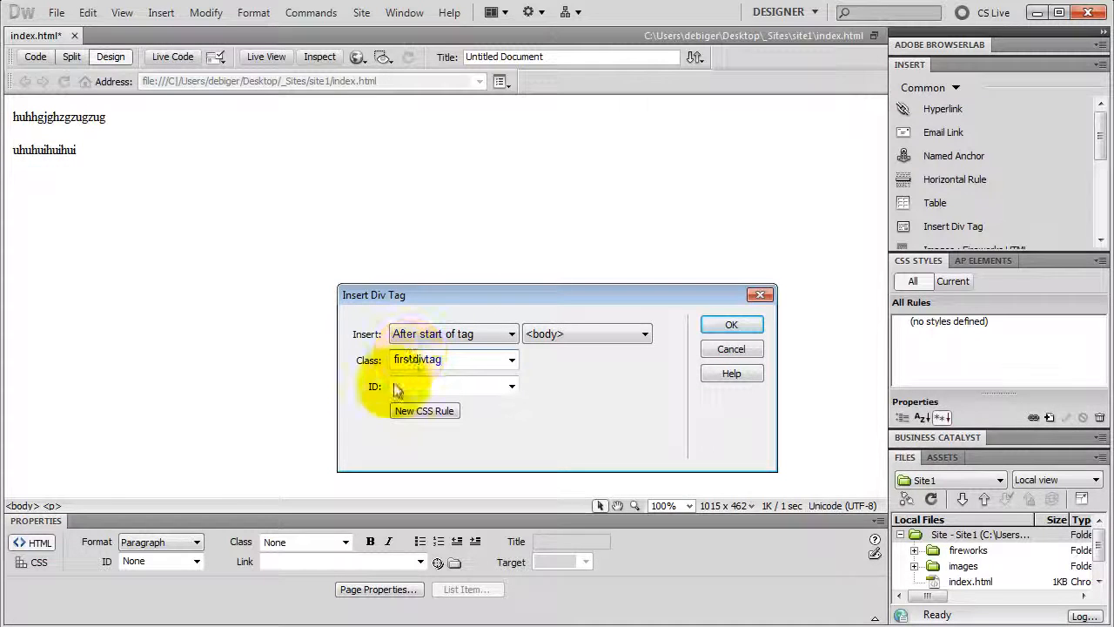
Step: Create a CSS rule for .firstdivtag in this document only, with a box width and height of 400 px
click(424, 411)
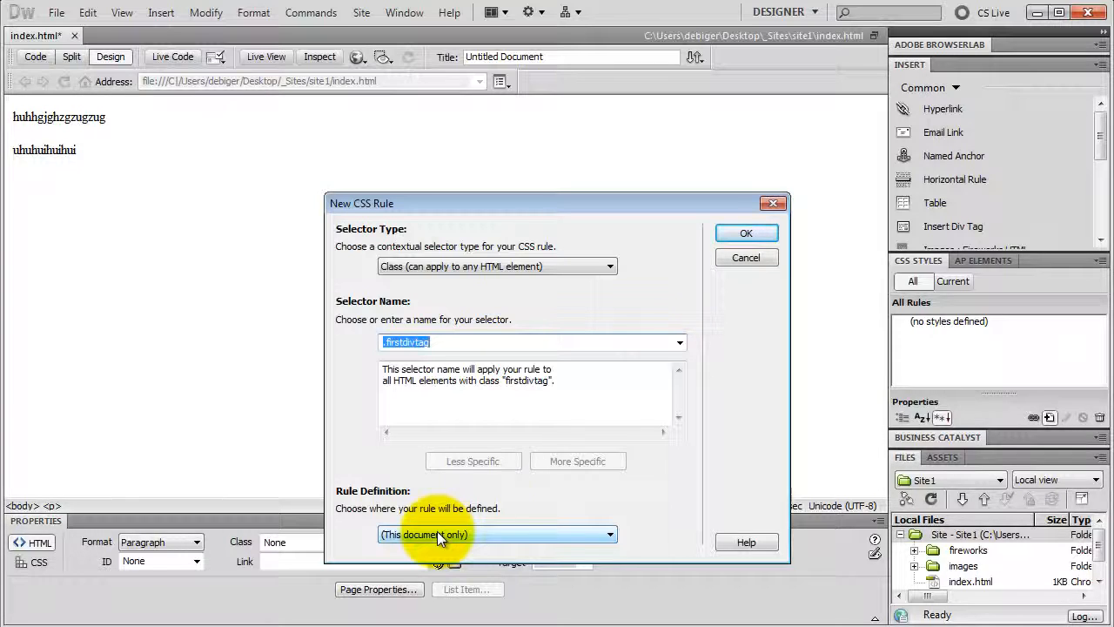
click(736, 235)
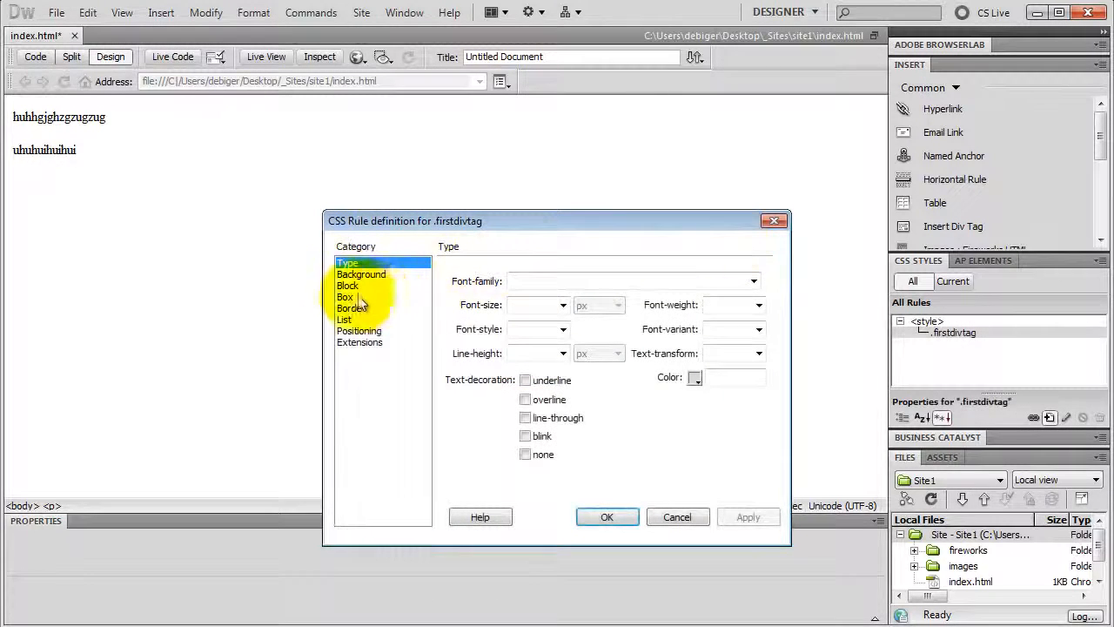
click(352, 297)
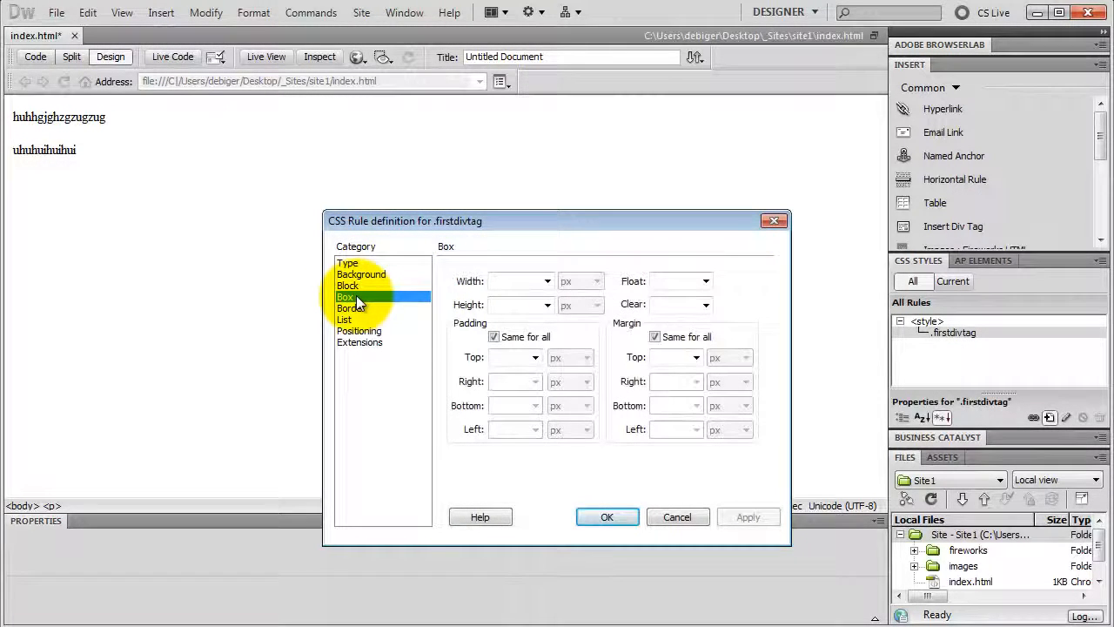
click(505, 280)
text(400)
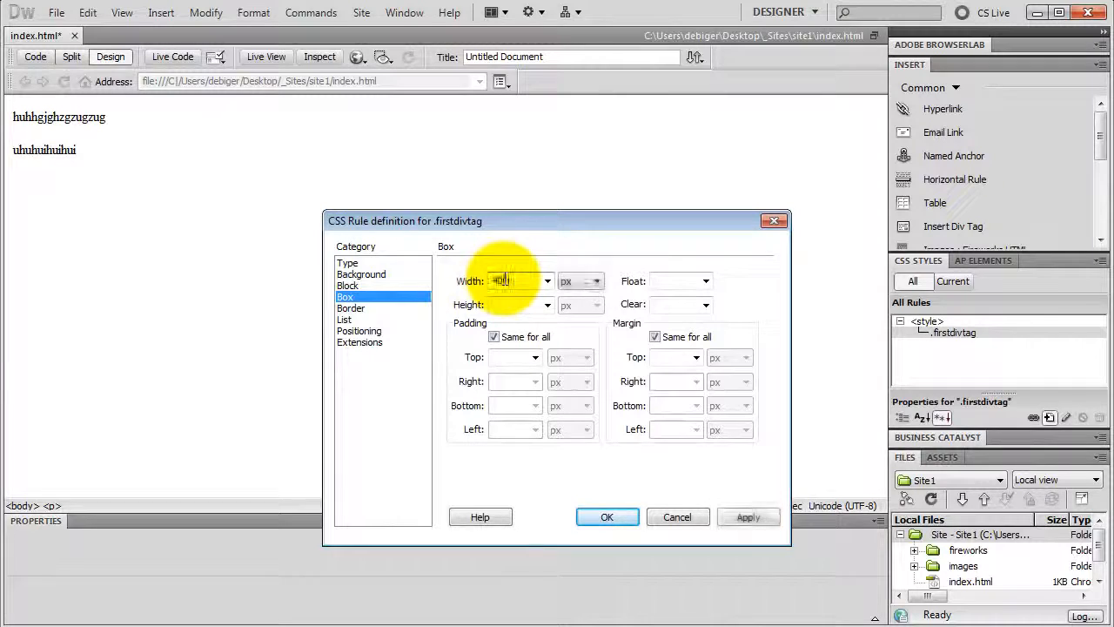
click(508, 304)
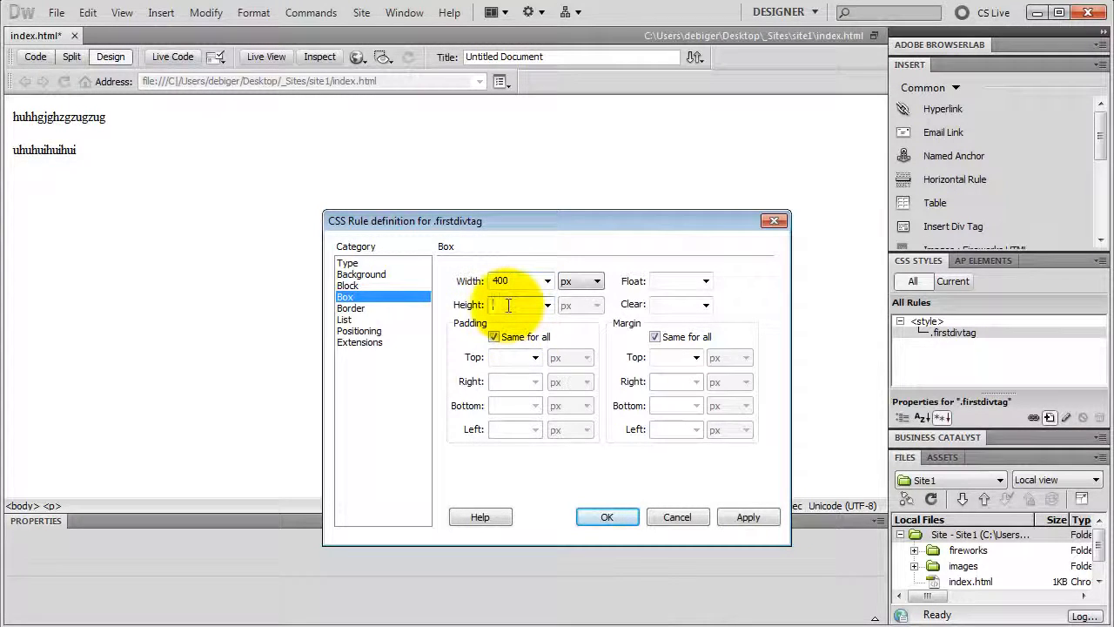
text(400)
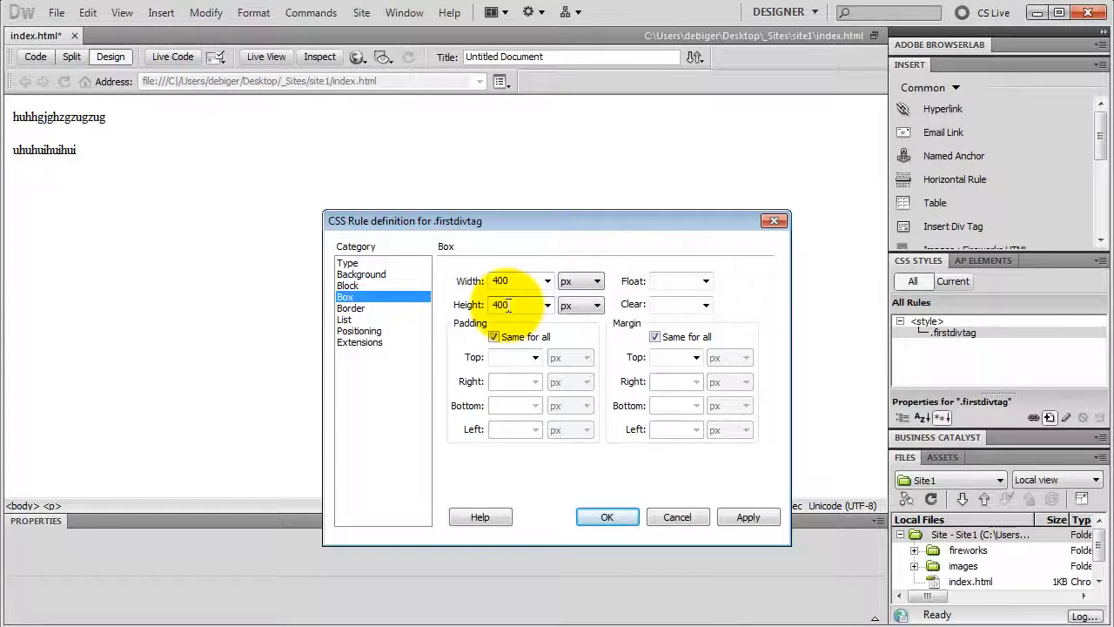
Step: Set the rule's padding to 20 px on all sides, and its margins to 0 px top and bottom and auto right and left
click(505, 357)
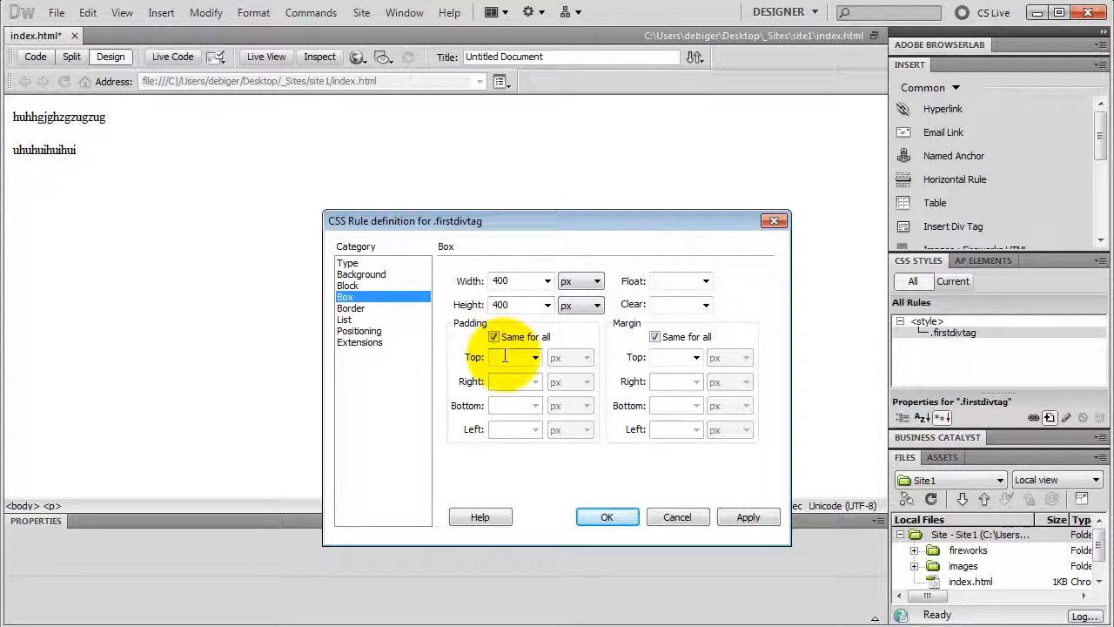
text(20)
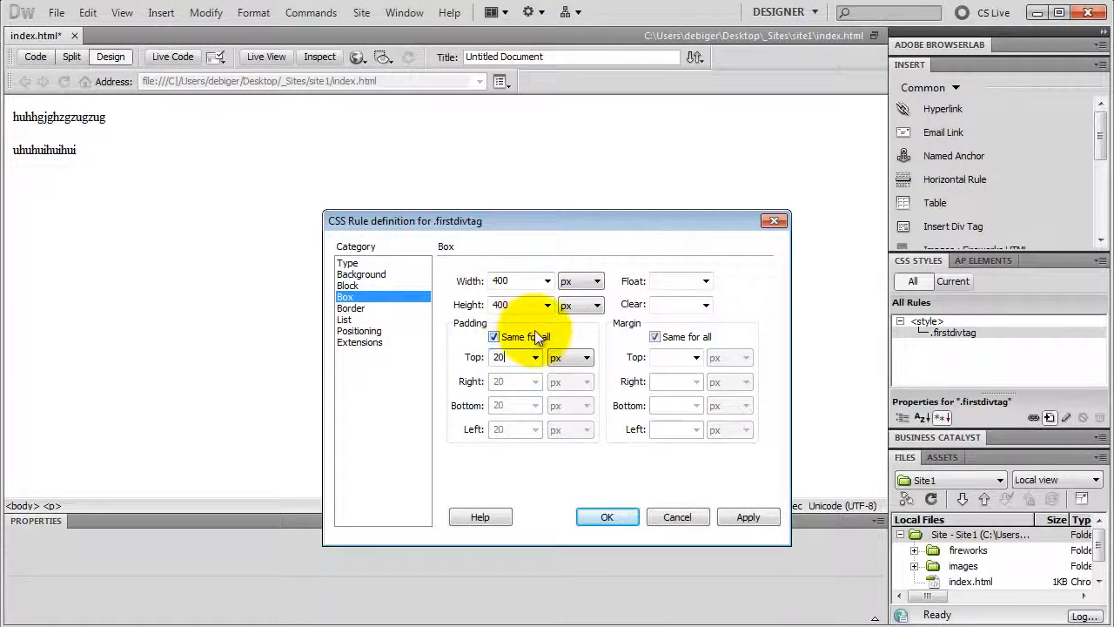
click(655, 337)
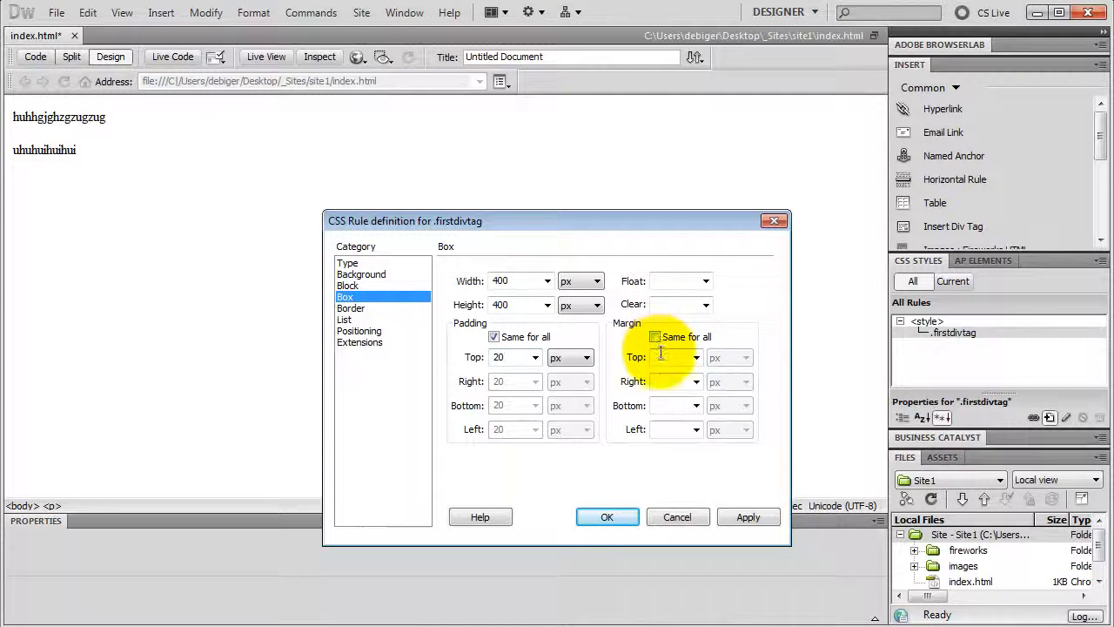
click(659, 357)
text(0)
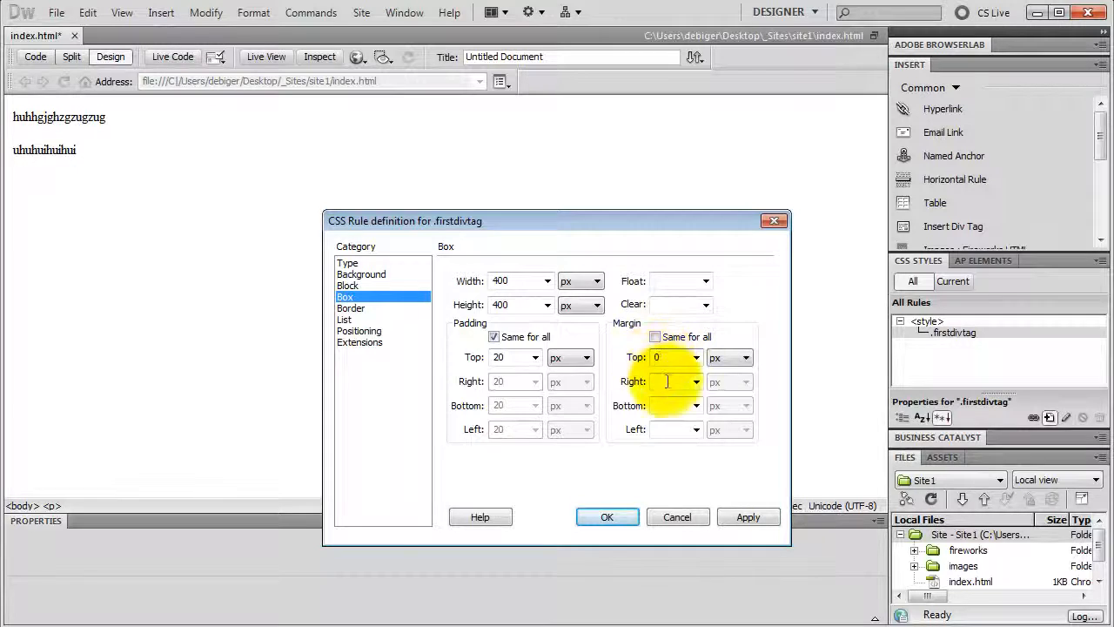
click(699, 380)
click(675, 392)
click(664, 406)
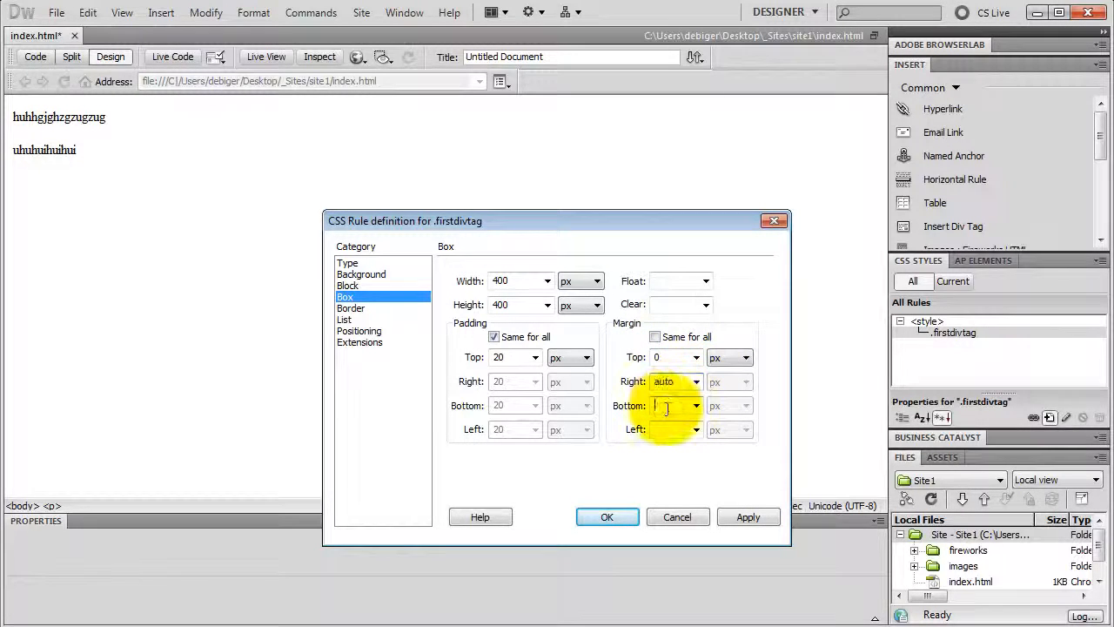
text(0)
click(697, 430)
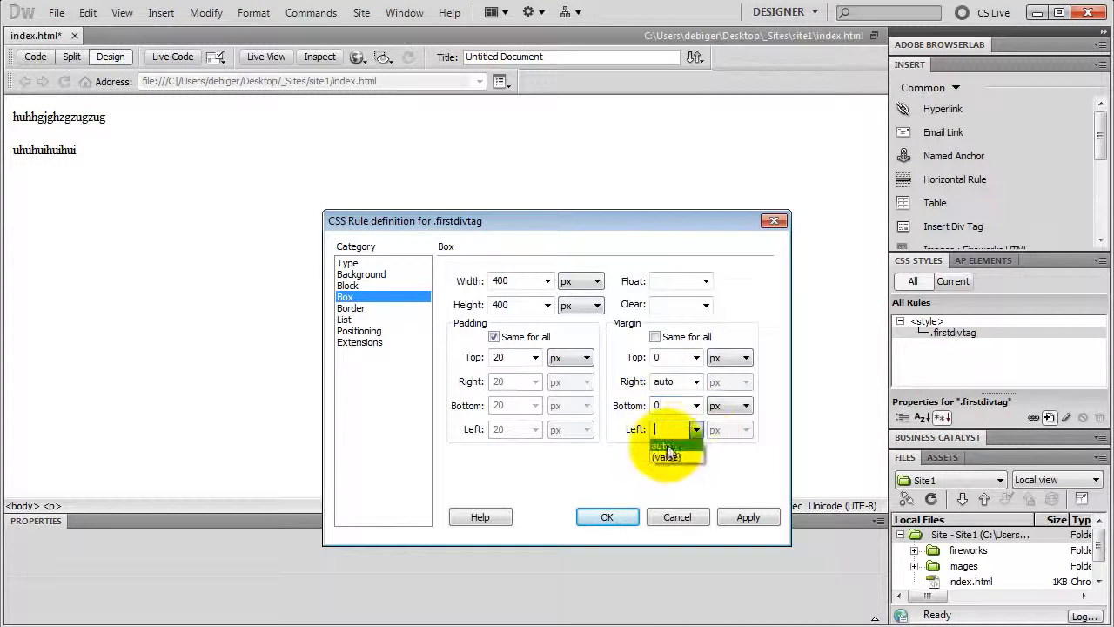
click(667, 448)
Step: Set the background color of the .firstdivtag rule to gray #999
click(374, 275)
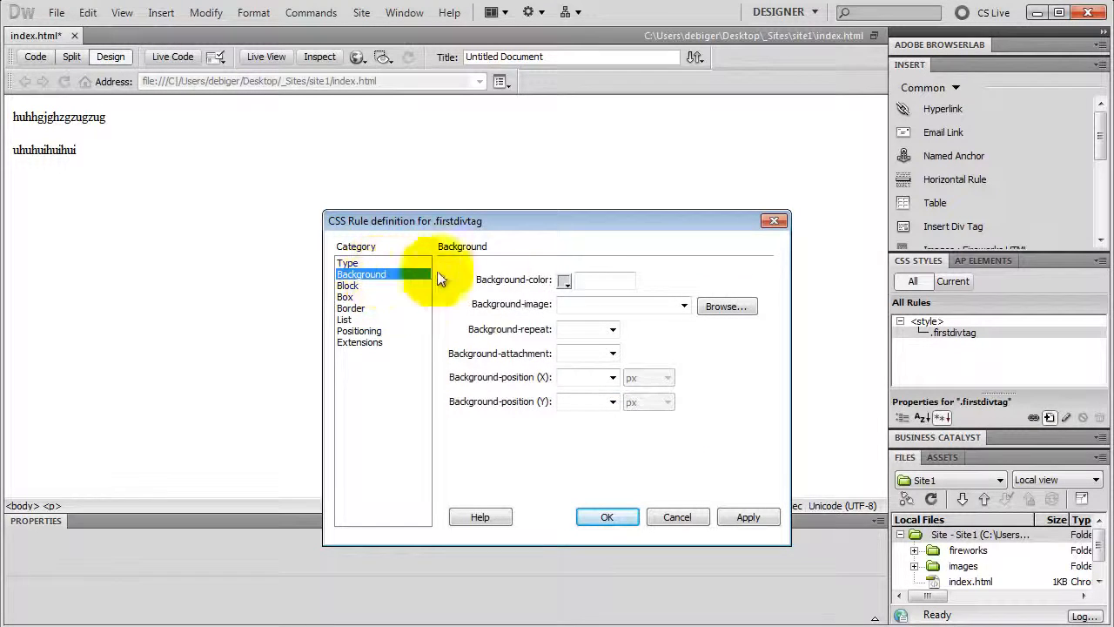
click(565, 281)
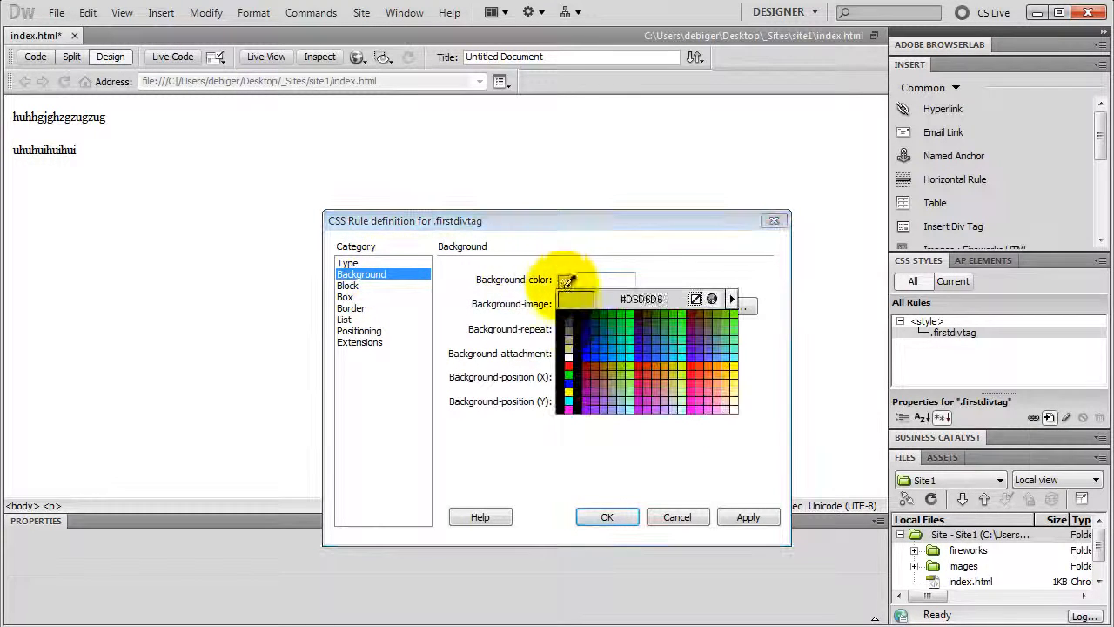
click(568, 335)
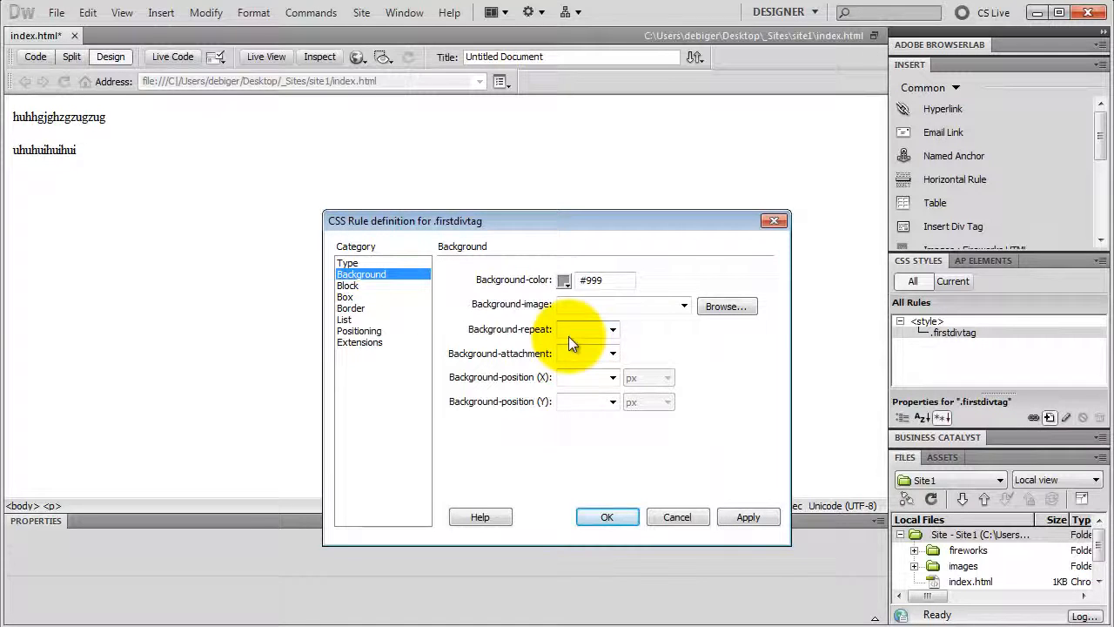
Step: Give the .firstdivtag rule a solid 10 px border in #000 on all sides, and insert the div into the page
click(352, 309)
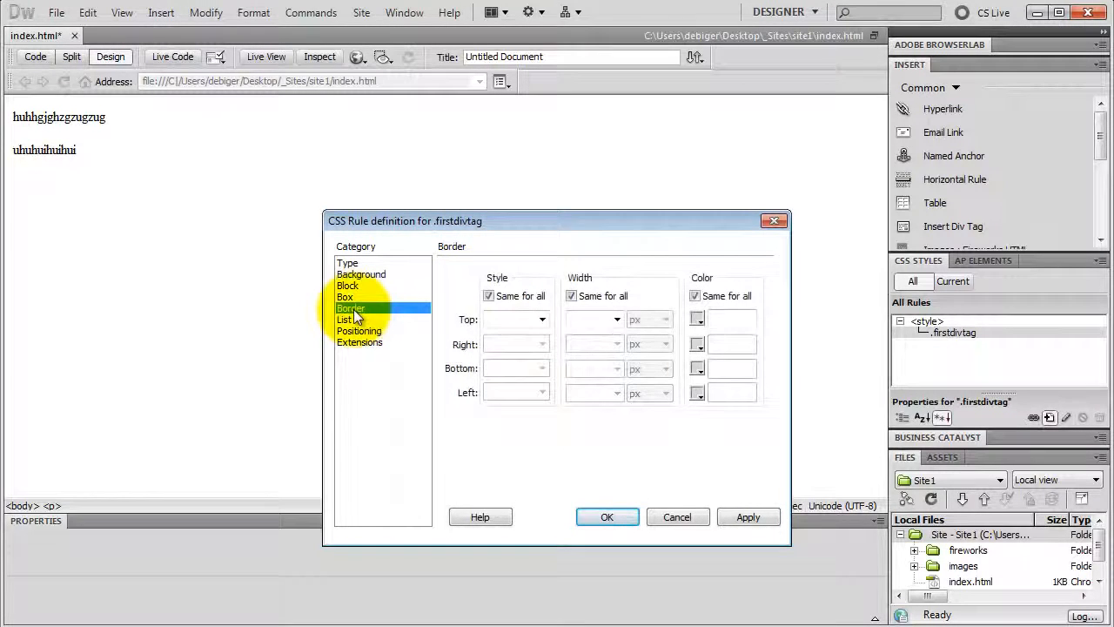
click(533, 321)
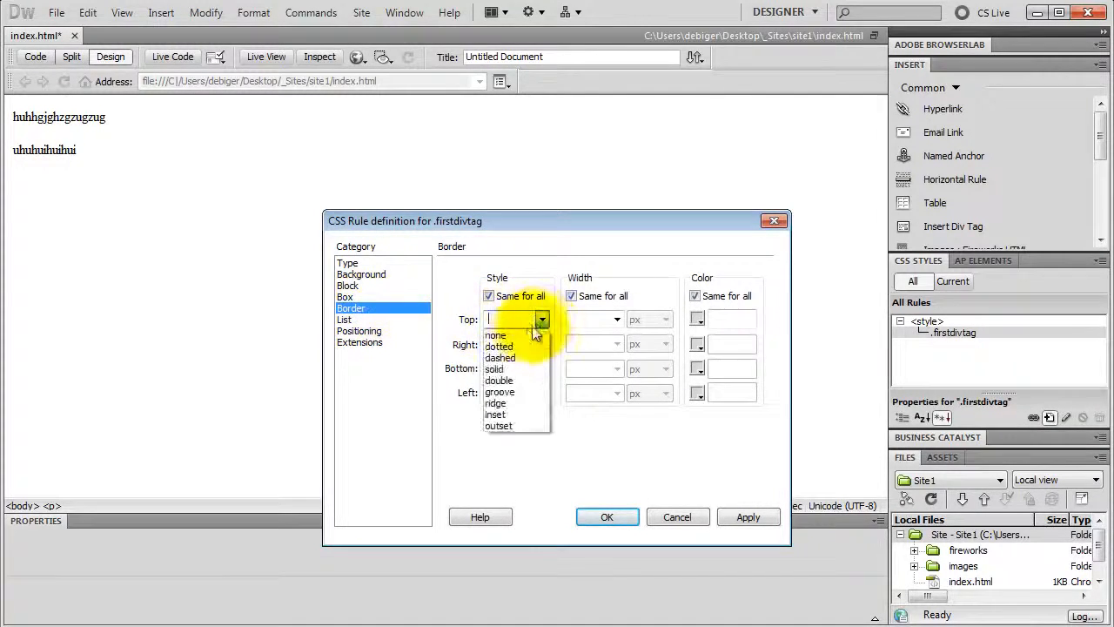
click(509, 369)
text(10)
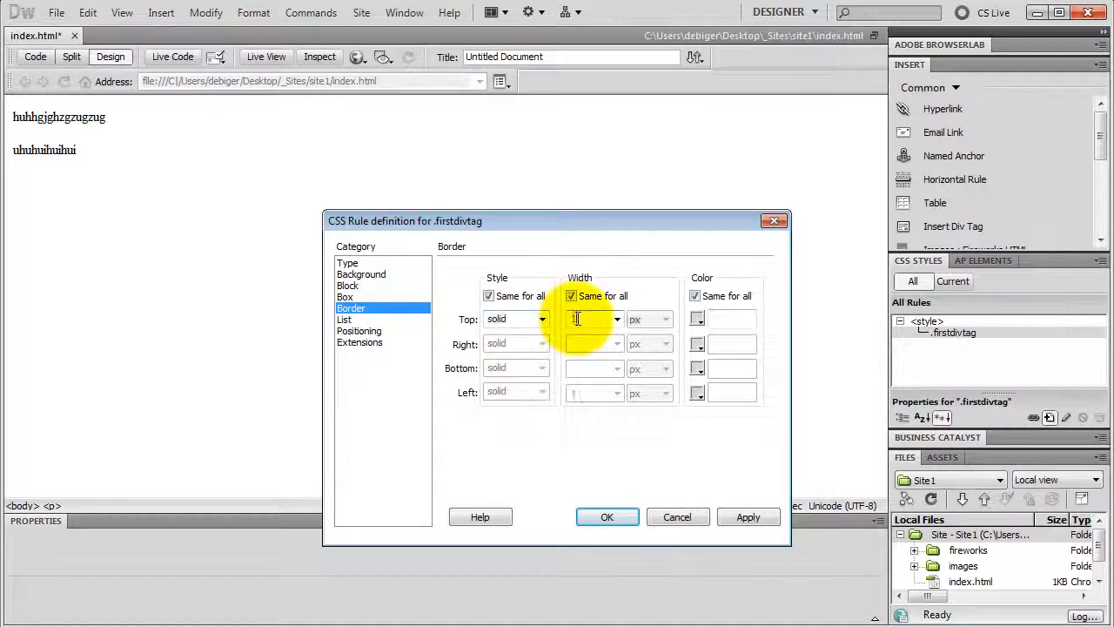
key(Tab)
click(698, 319)
click(702, 350)
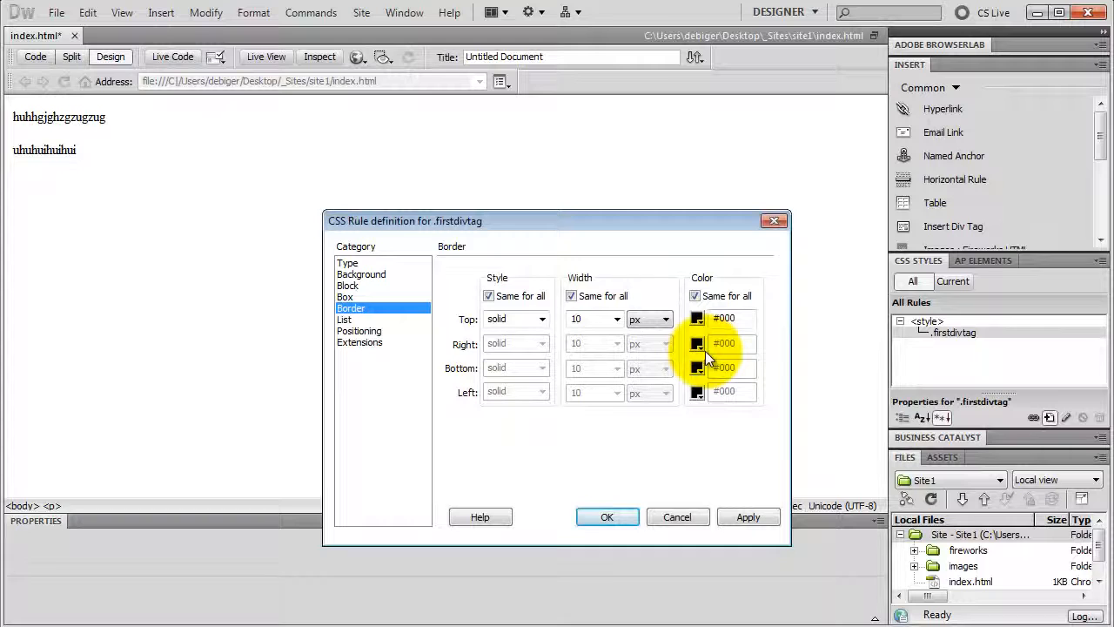
click(608, 517)
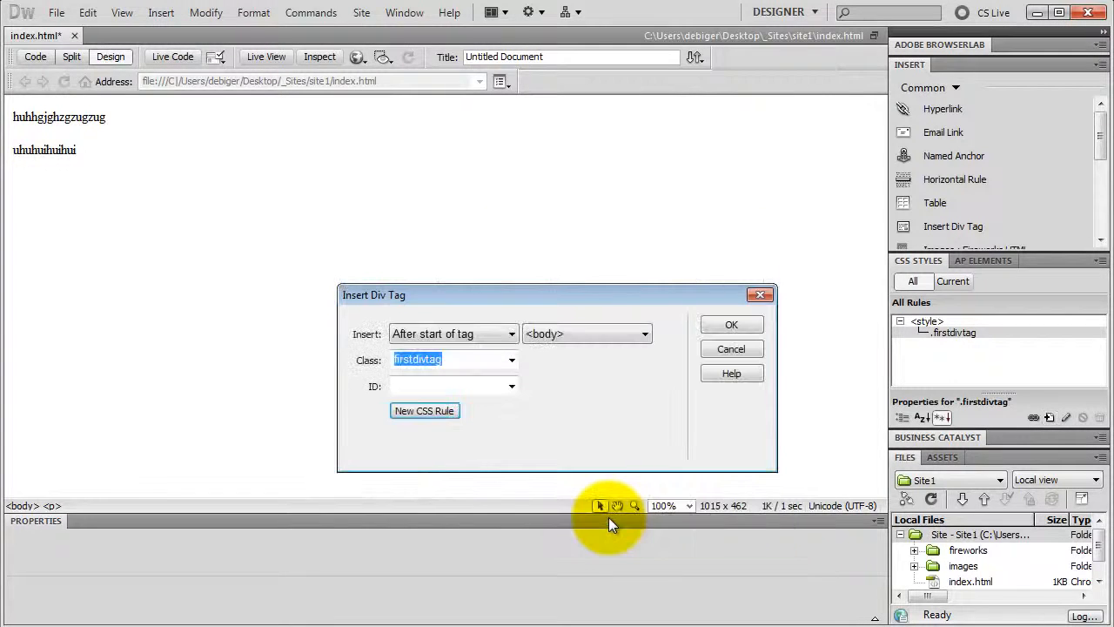
click(717, 323)
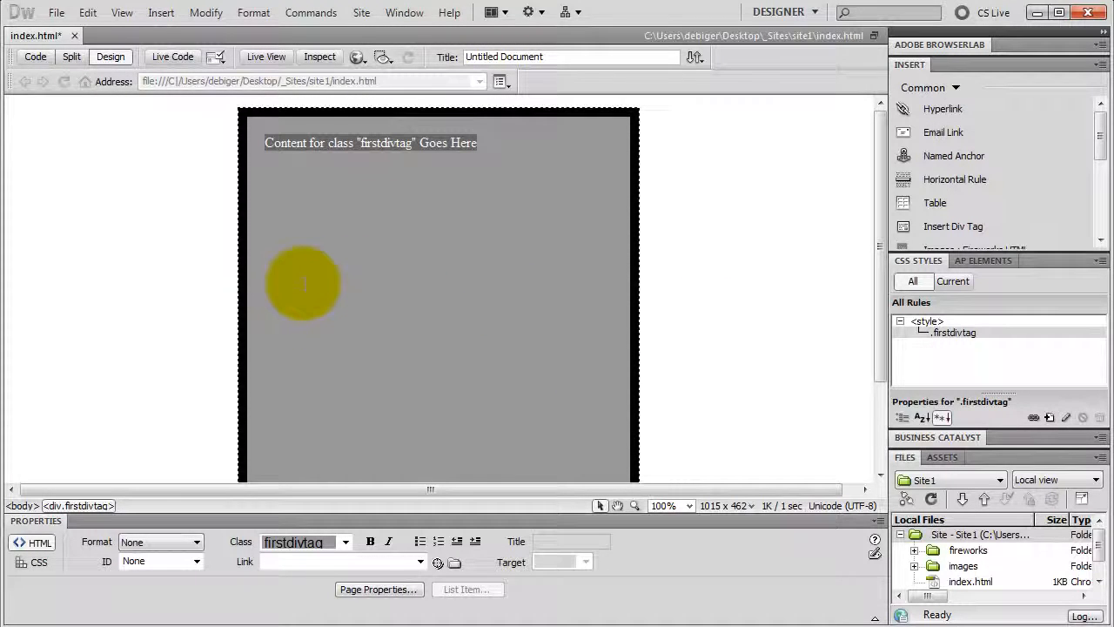
Step: Select the div to inspect its padding and margins, and add the paragraph "iujkljkljkljkljk" below its placeholder text
click(243, 175)
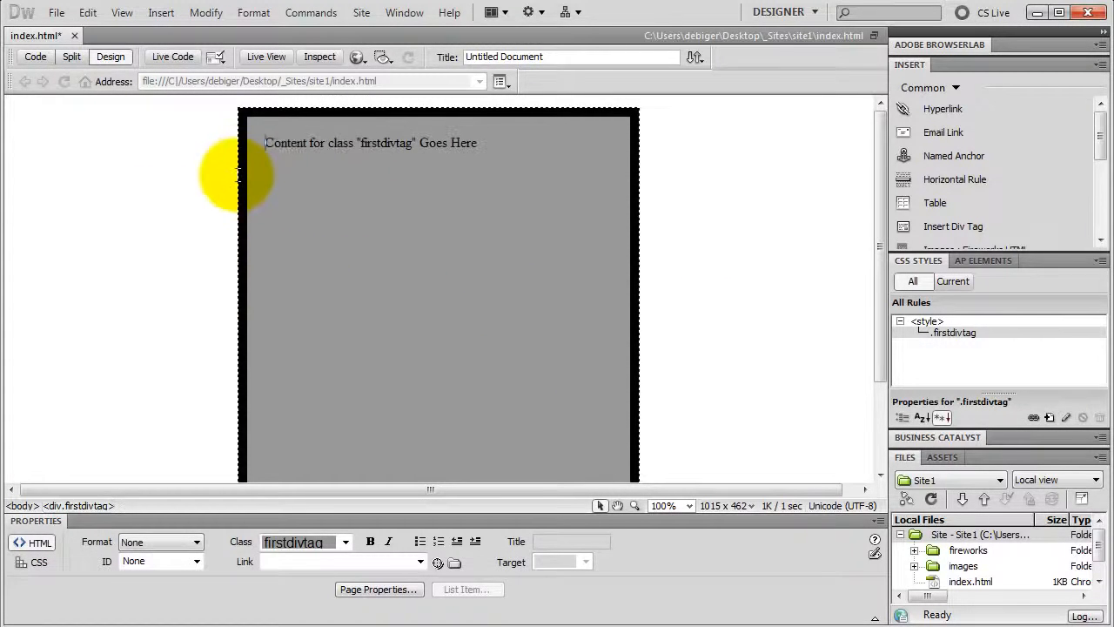
click(240, 174)
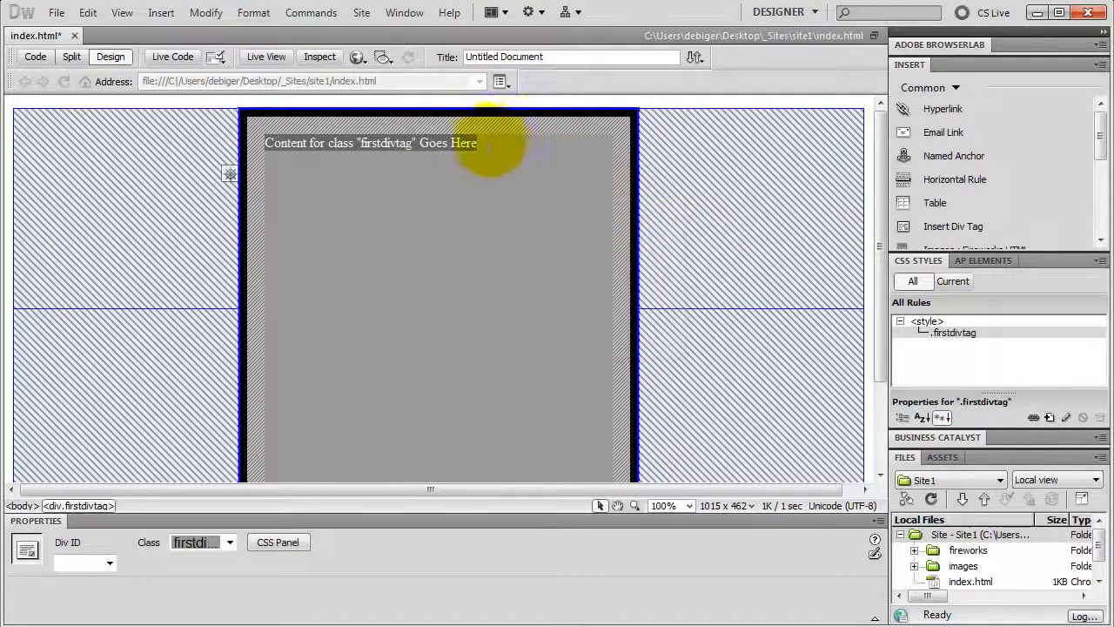
click(486, 144)
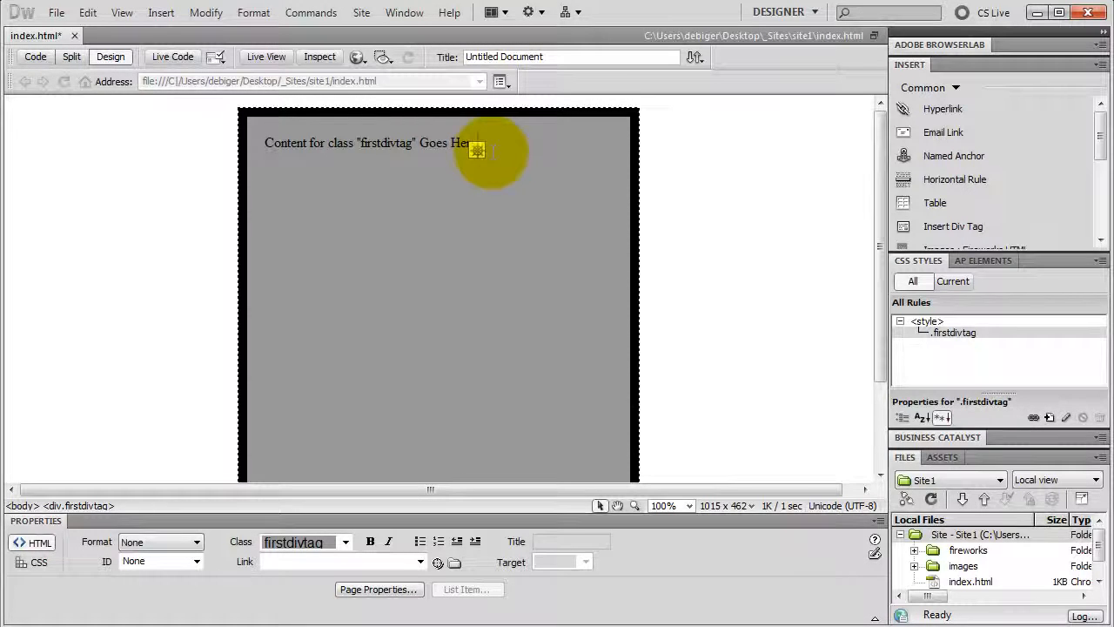
key(Return)
text(iujkljkljkljk)
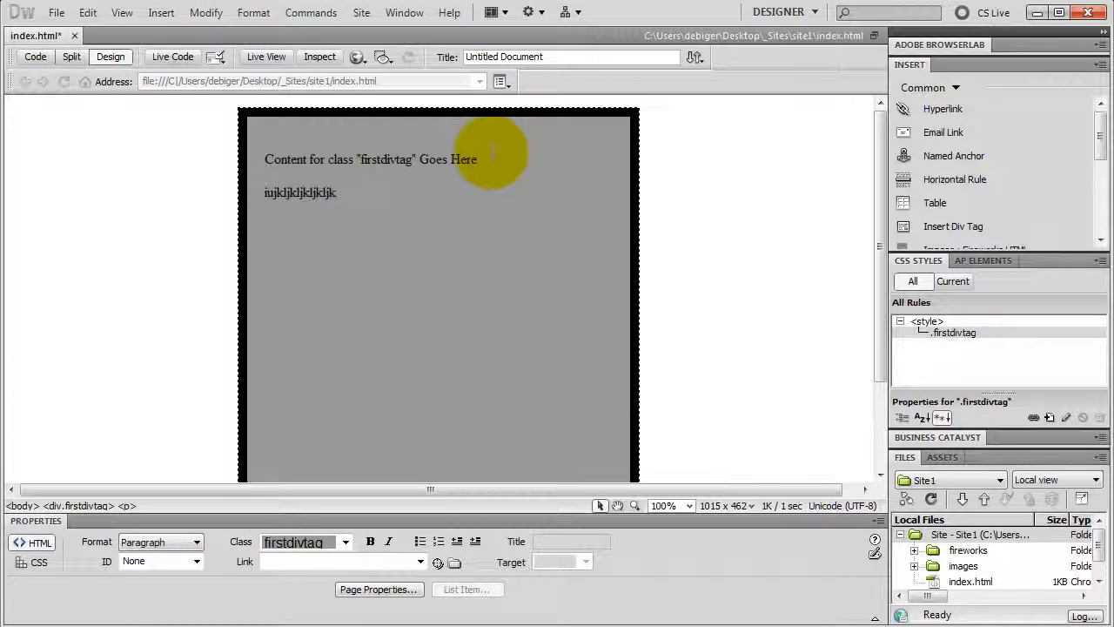
Step: Preview the page in Live View and review the list of browsers set up for previewing
click(272, 56)
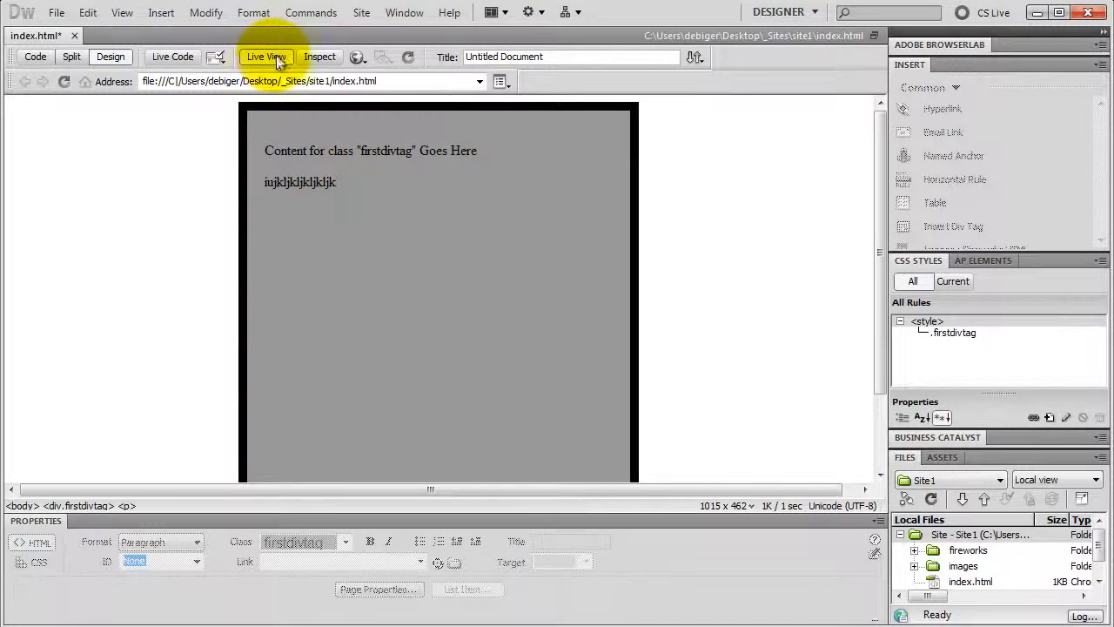
click(272, 57)
click(356, 57)
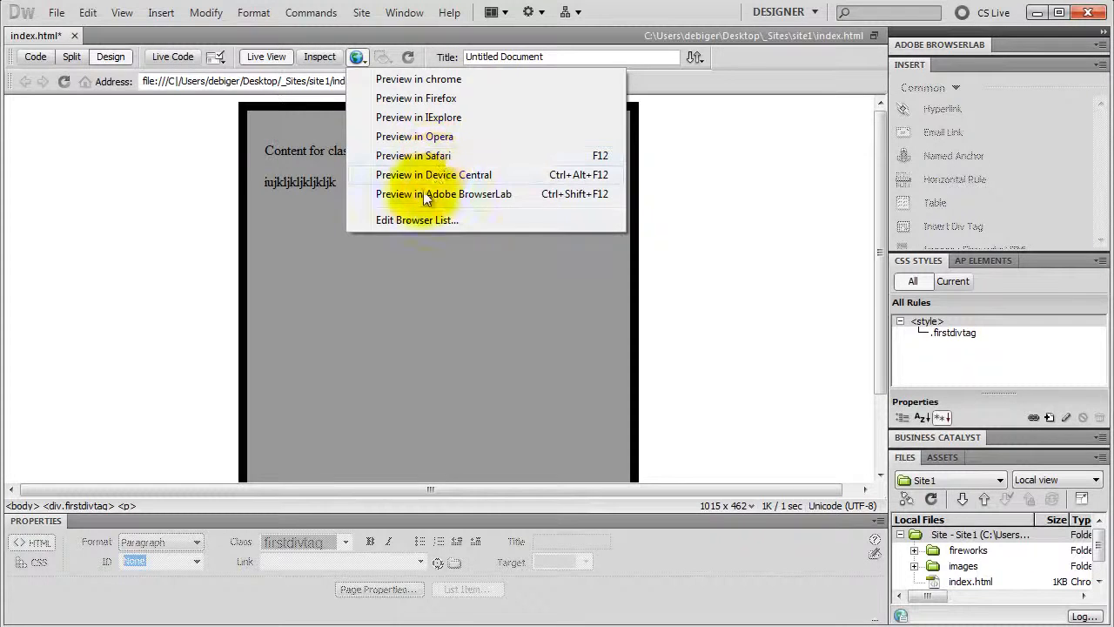
click(407, 221)
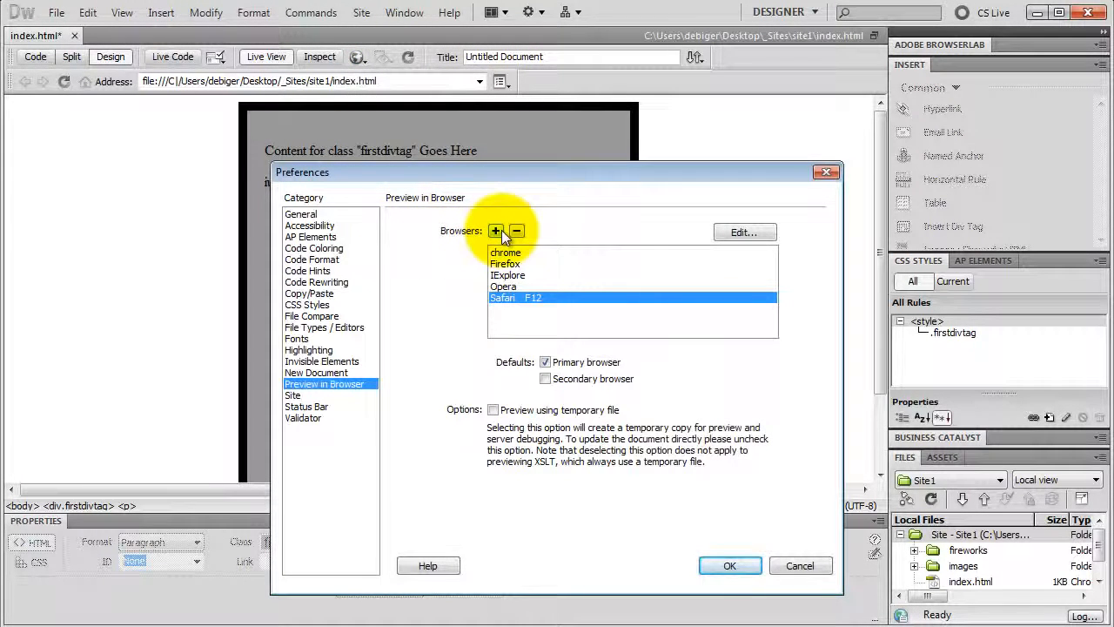
click(790, 561)
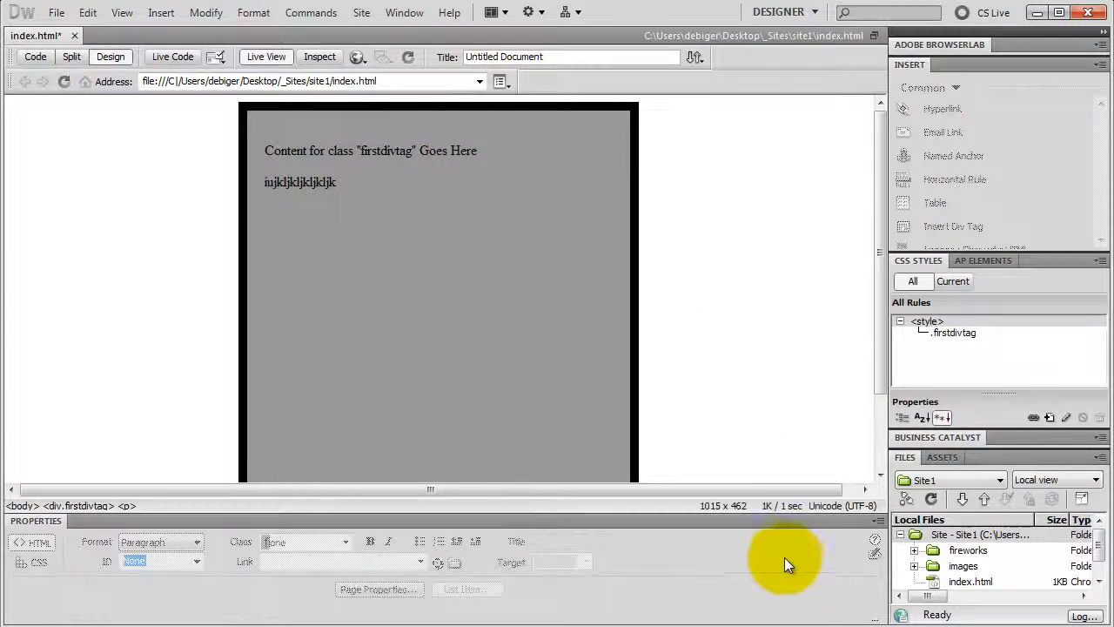
Step: Inspect the box layout of the page body, and review the source code of the page
click(315, 56)
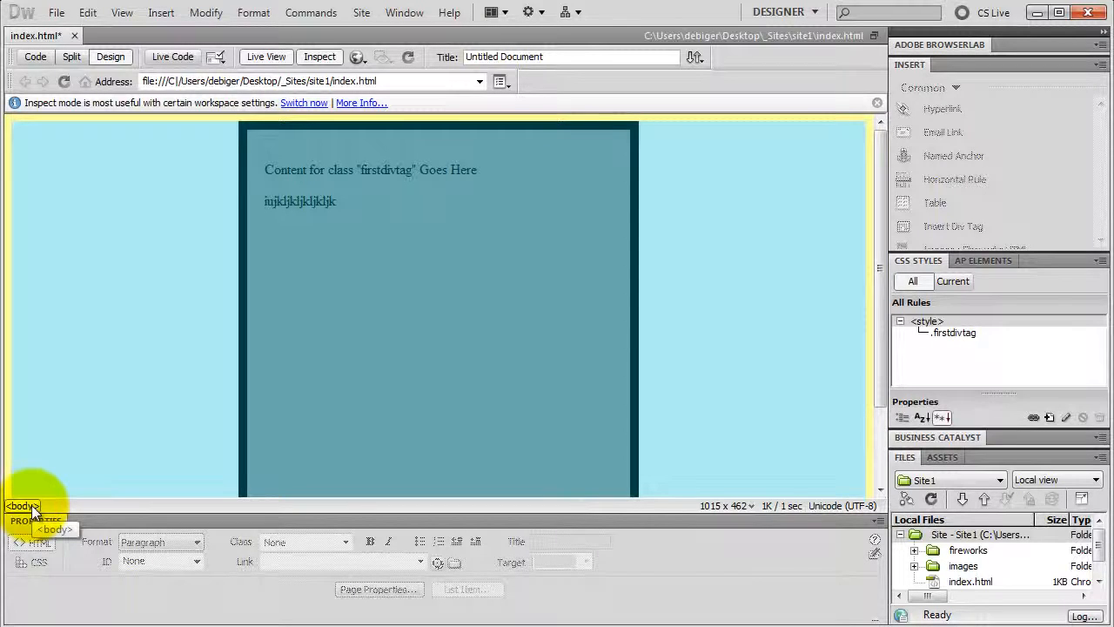
click(267, 55)
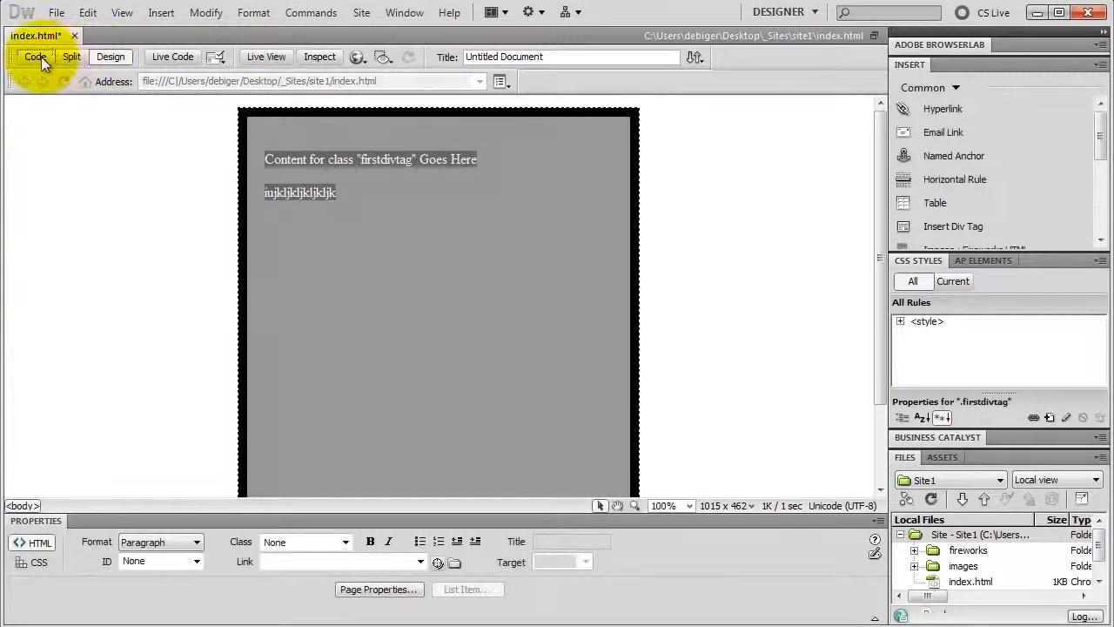
click(36, 57)
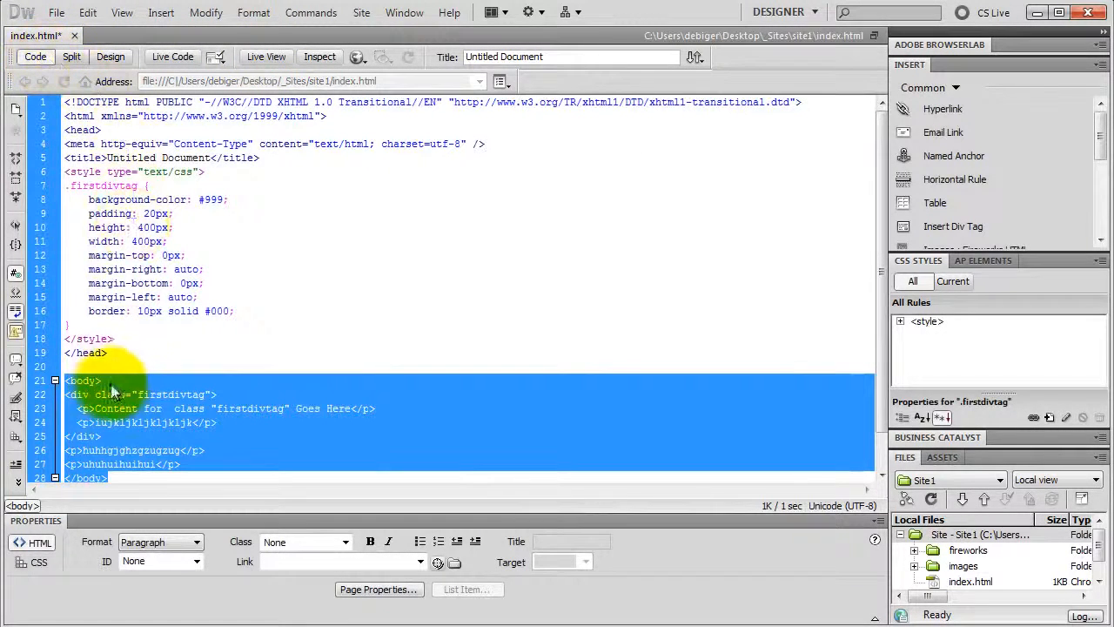
click(111, 381)
scroll(117, 374, down, 1)
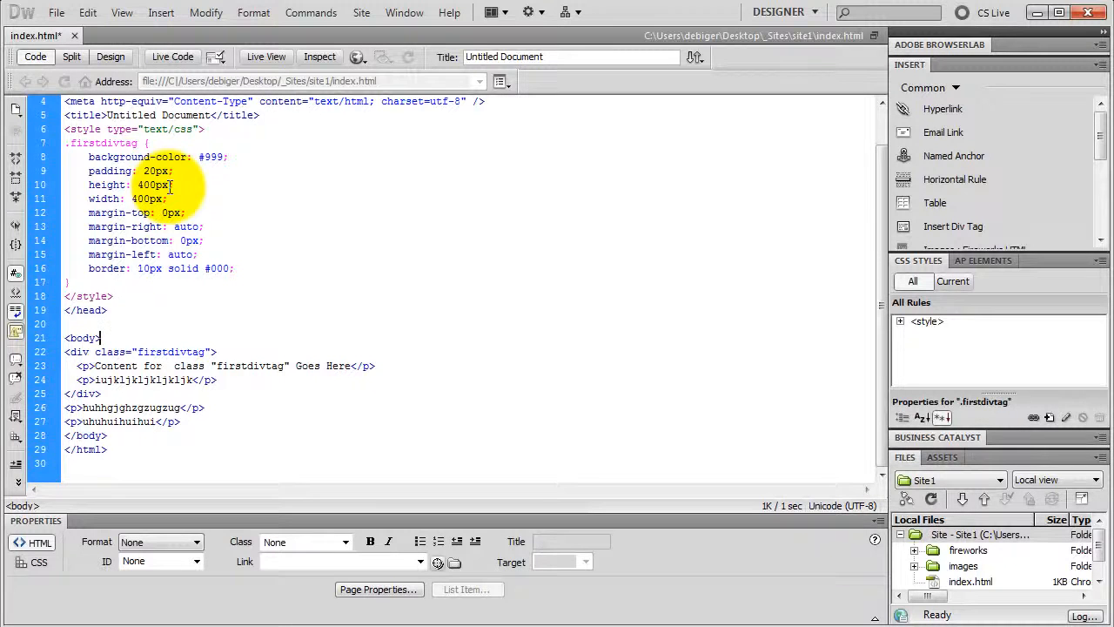
Step: Add the inline style color:#F00; to the first paragraph in the div's code and check it in the page design
click(85, 367)
text(st)
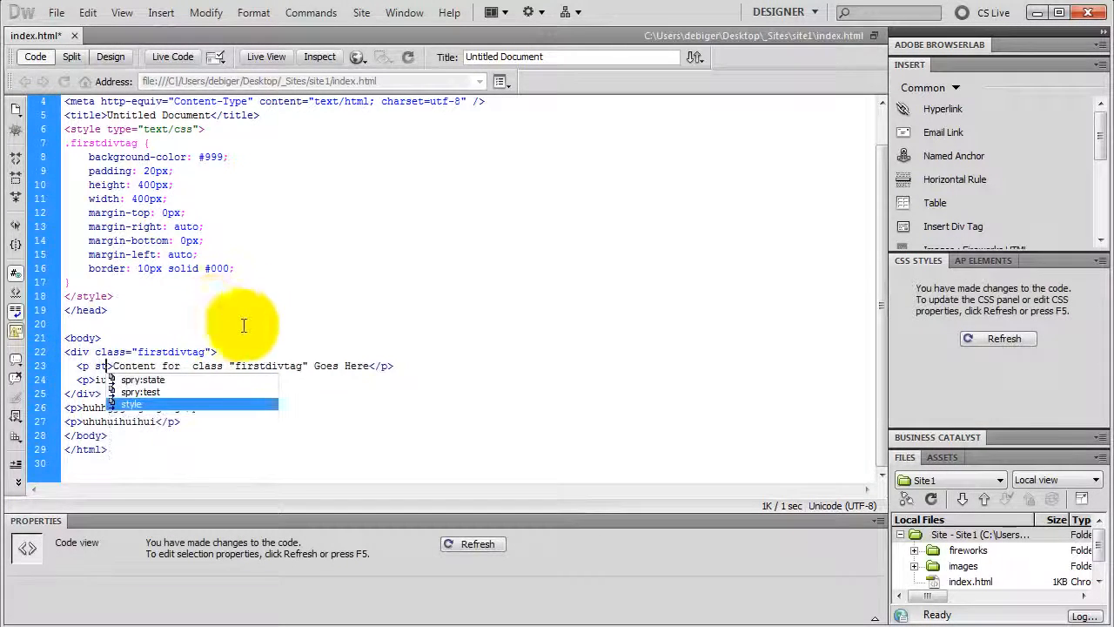
double_click(156, 403)
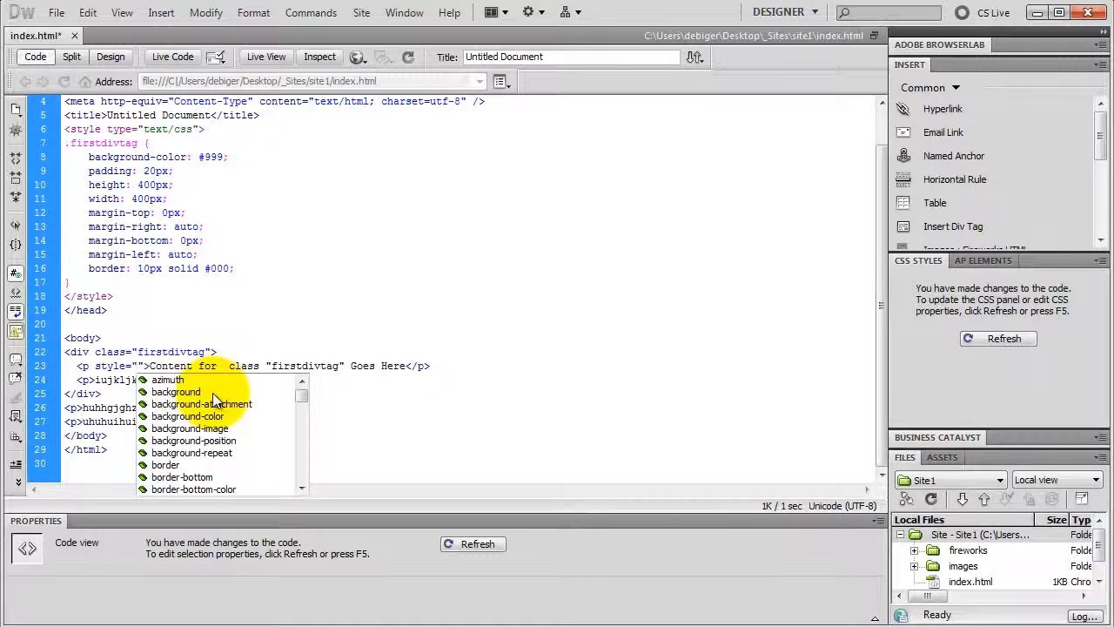
text(co)
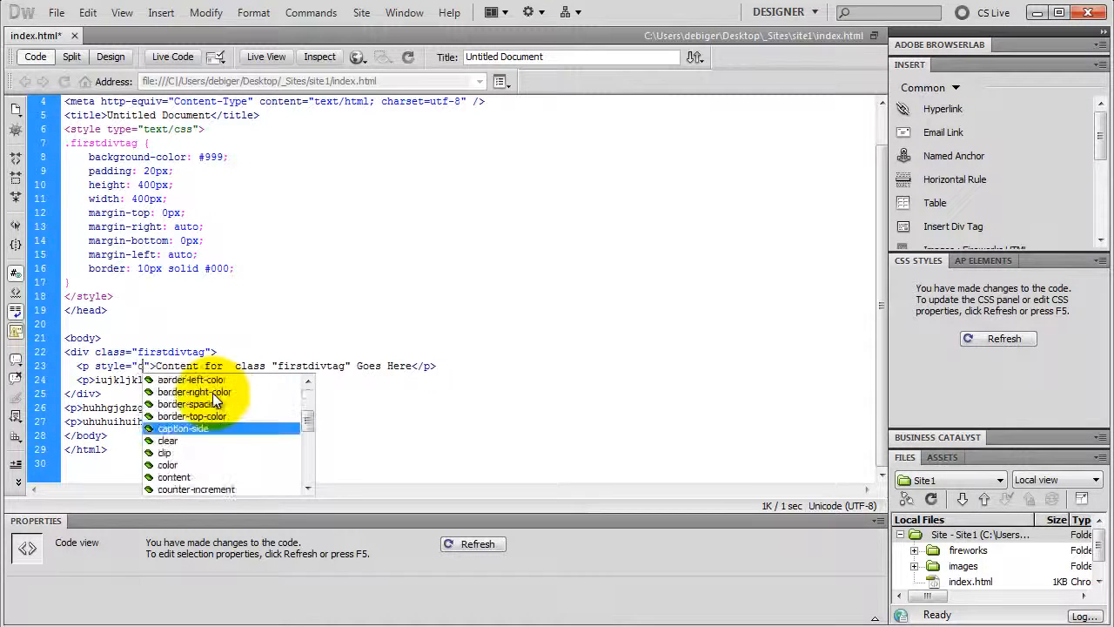
double_click(203, 427)
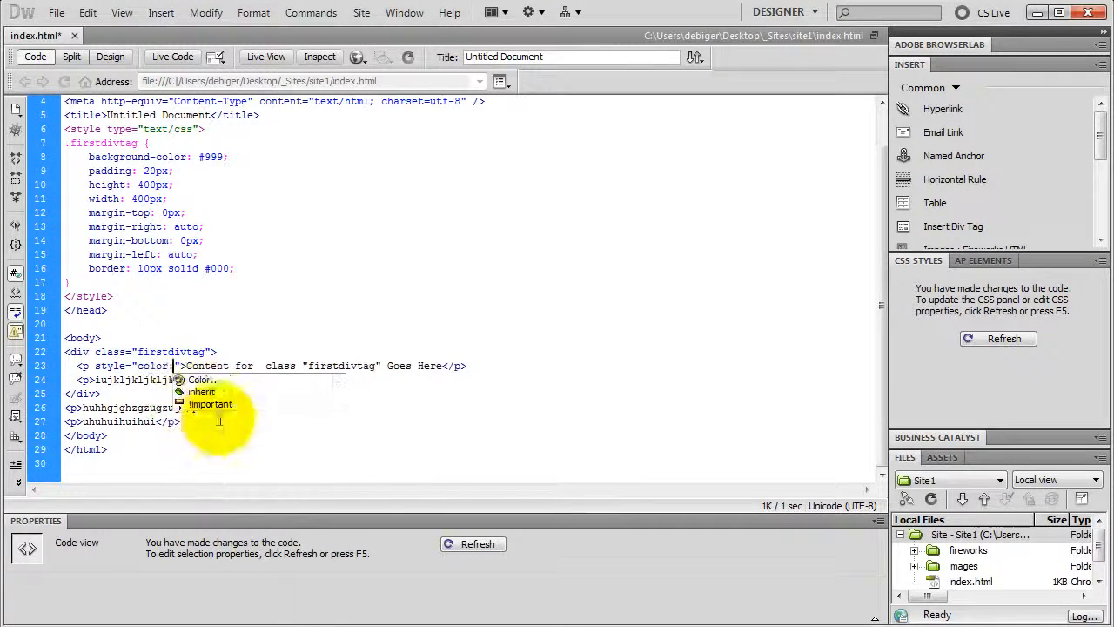
double_click(205, 382)
click(187, 443)
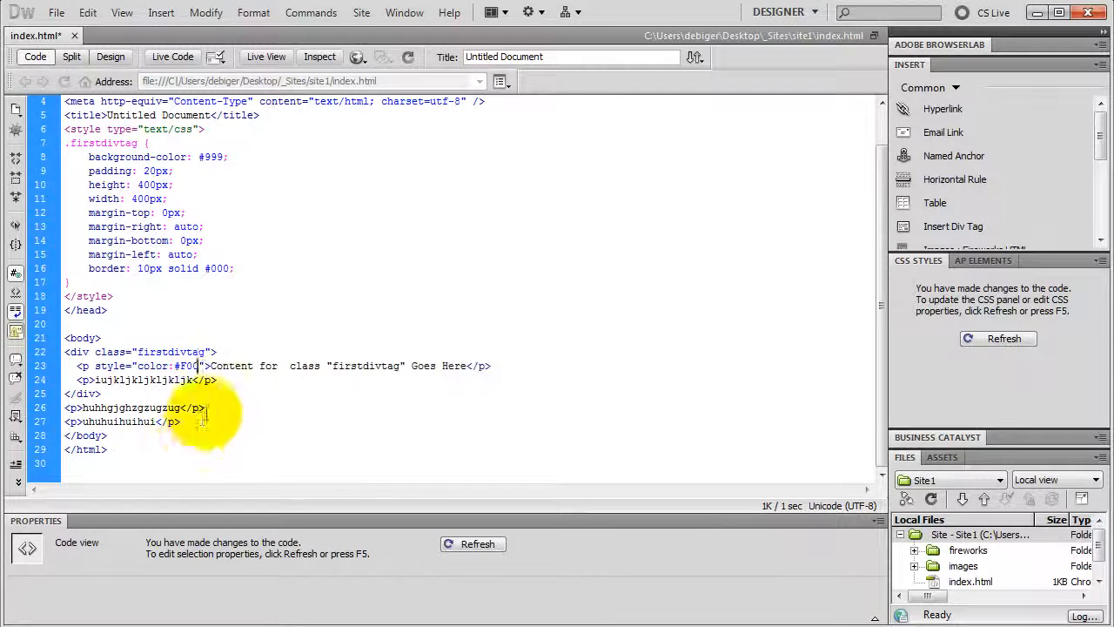
text(;)
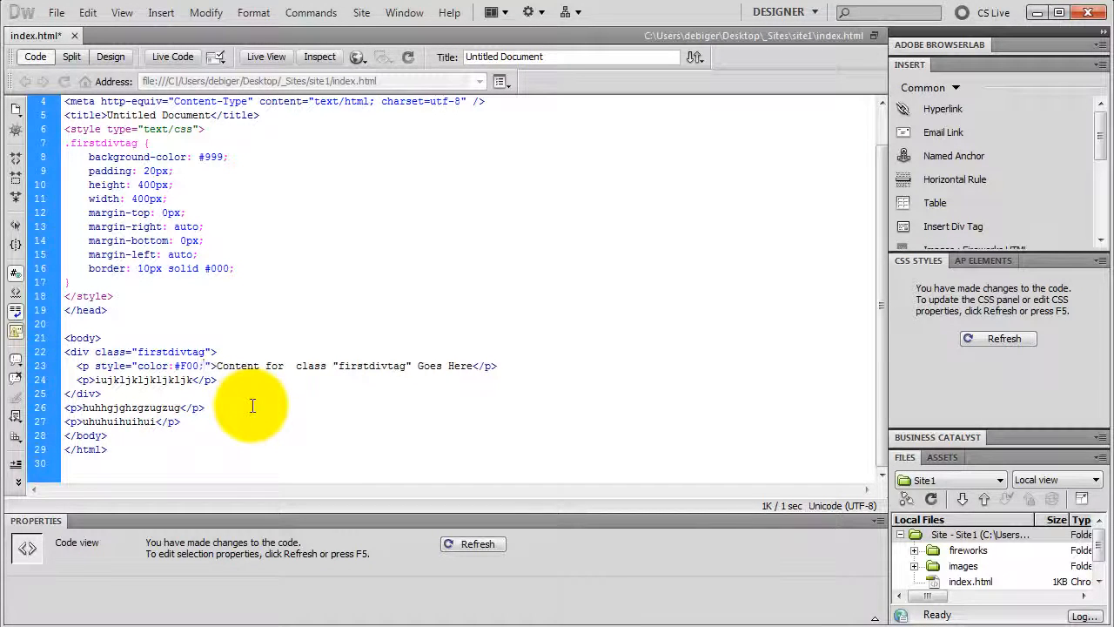
click(111, 56)
click(303, 178)
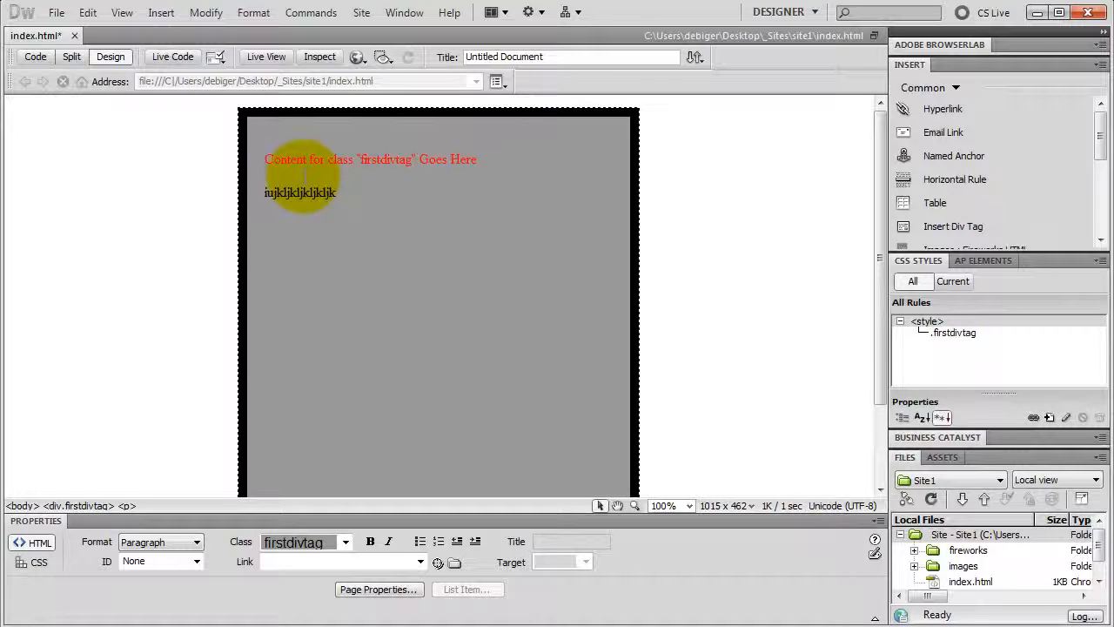
Step: Delete the .firstdivtag style block and all content inside the body from the code, and return to the page design
click(36, 57)
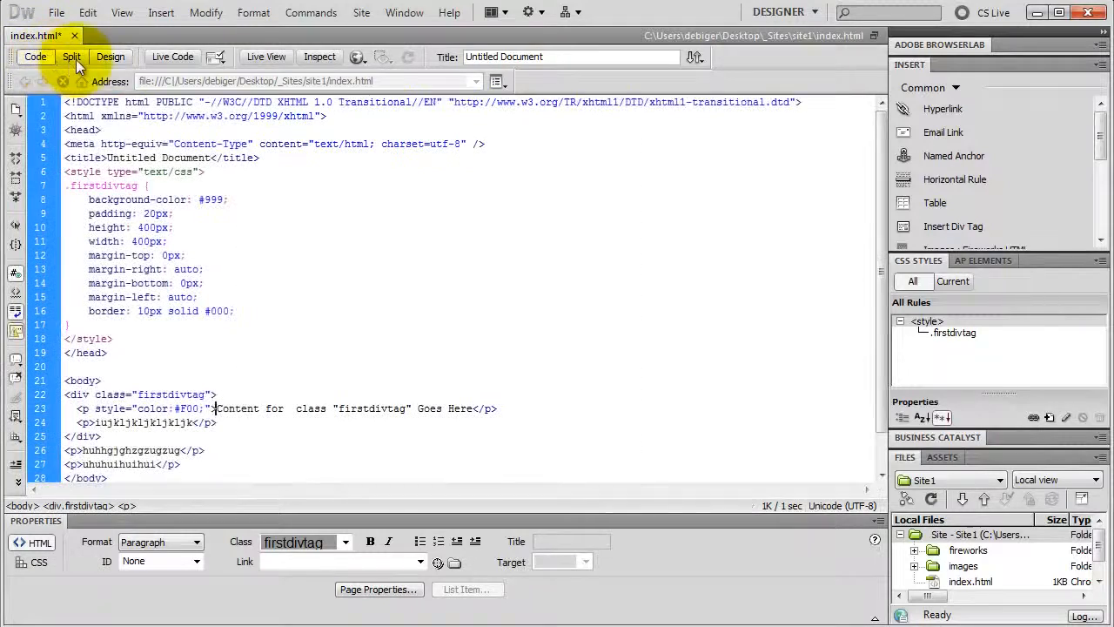
drag(278, 344, 64, 175)
key(Delete)
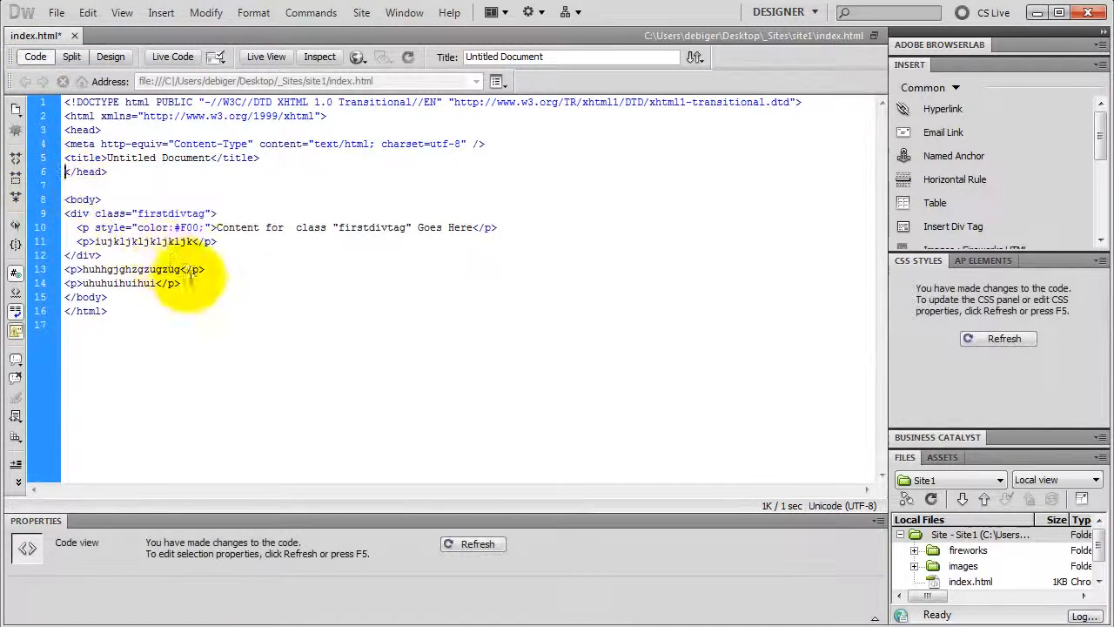
drag(181, 285, 52, 214)
key(Delete)
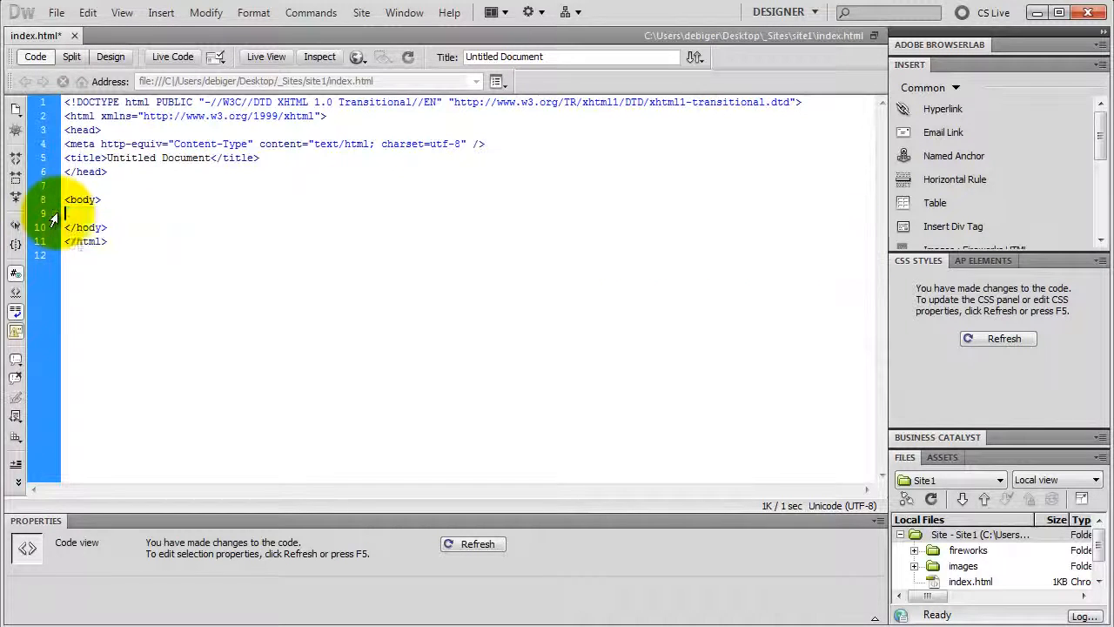
click(110, 57)
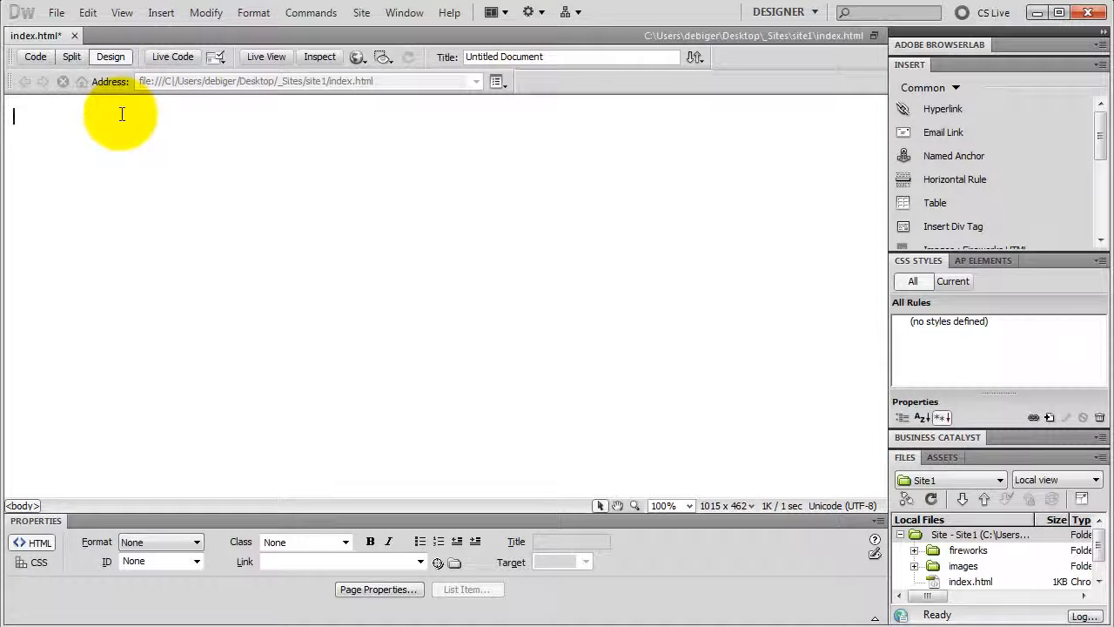
Step: Start inserting a div with the class container, and create its .container class rule in a new style sheet file
click(964, 224)
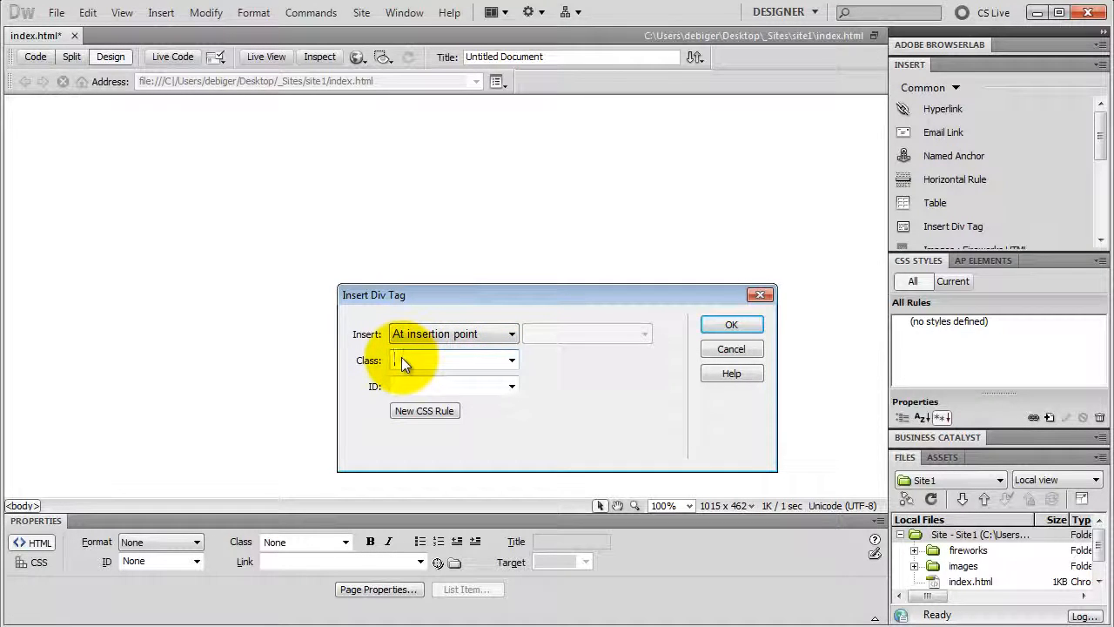
text(container)
click(415, 410)
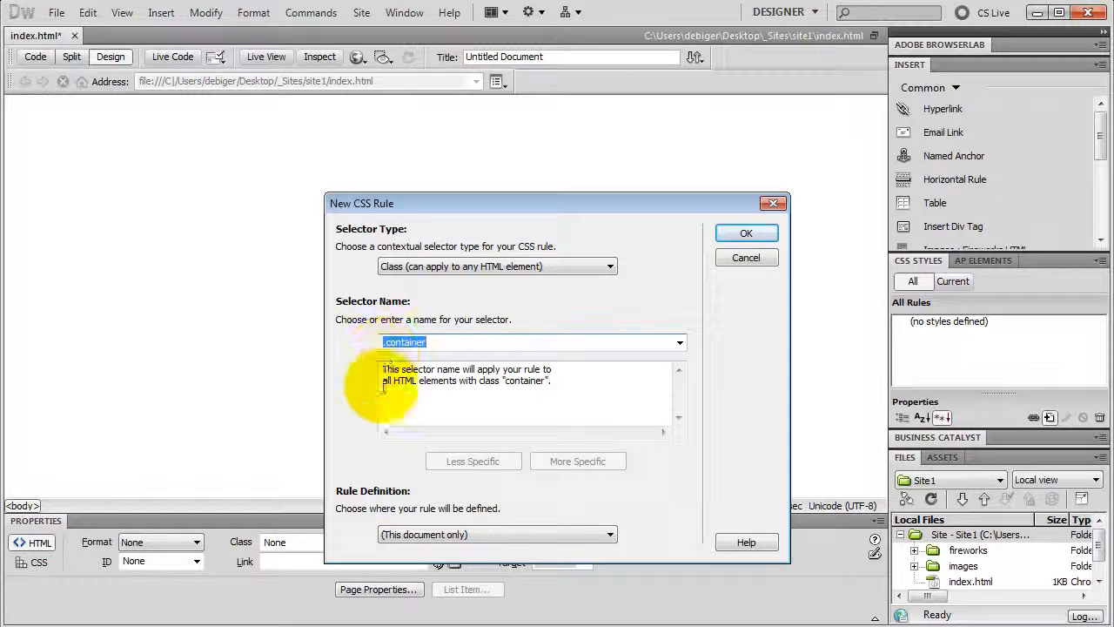
click(436, 533)
click(432, 562)
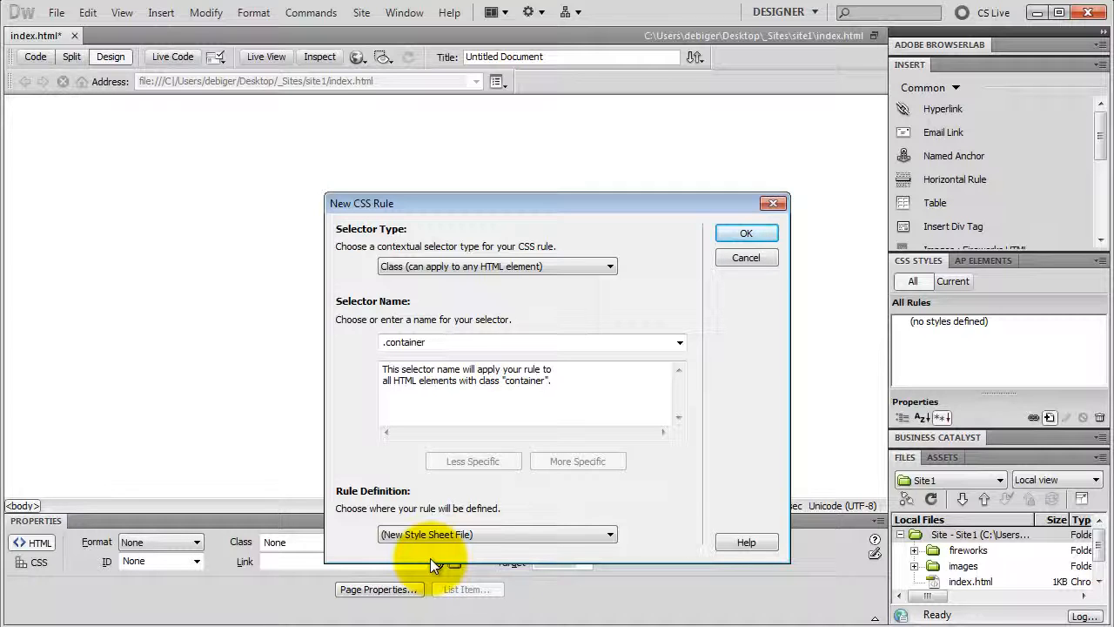
click(728, 234)
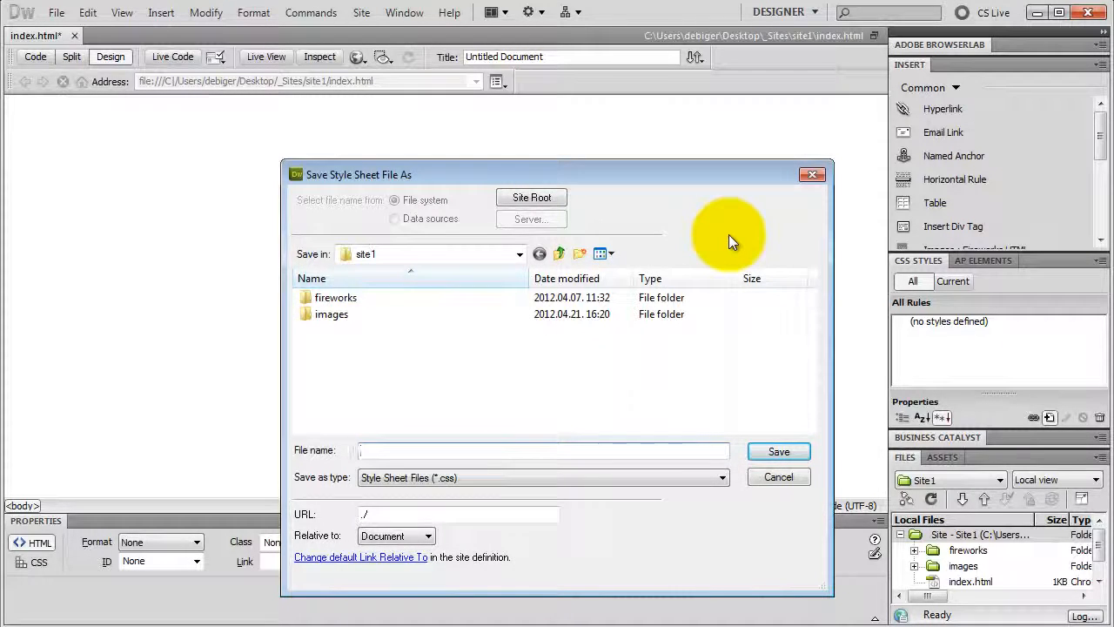
Step: Create a folder named style in site1 and save the style sheet in it as style
click(578, 254)
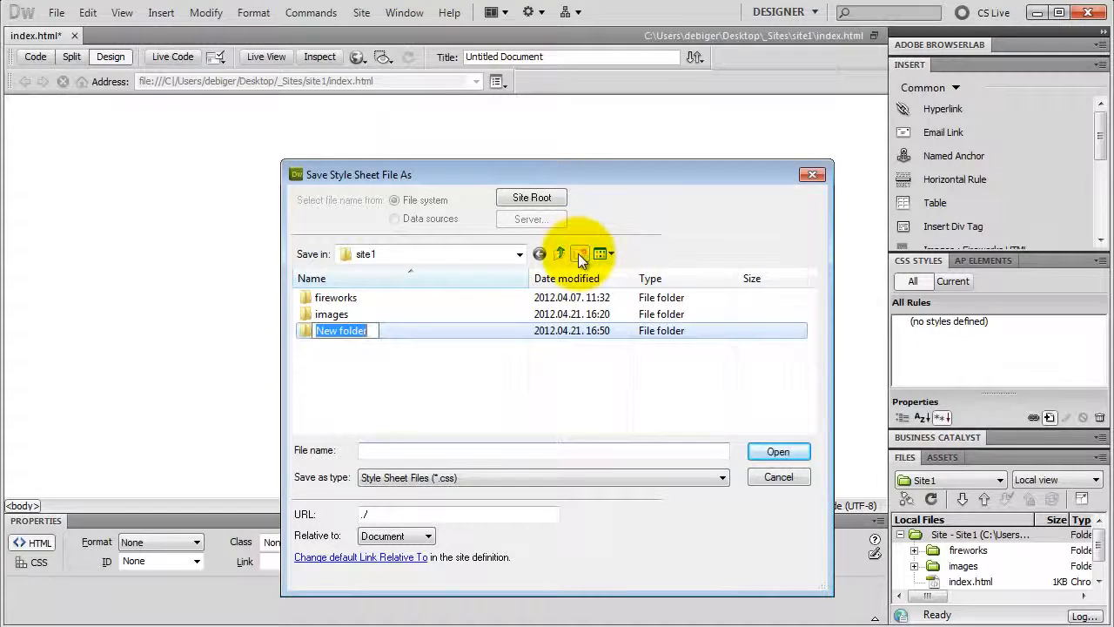
text(s)
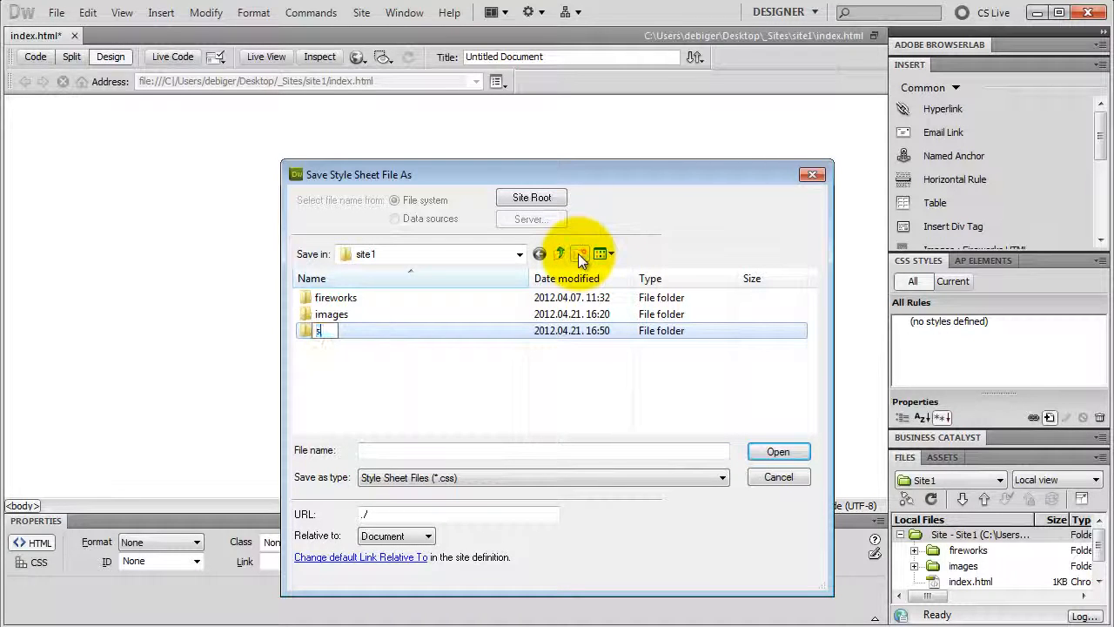
text(tyle)
key(Return)
key(Return)
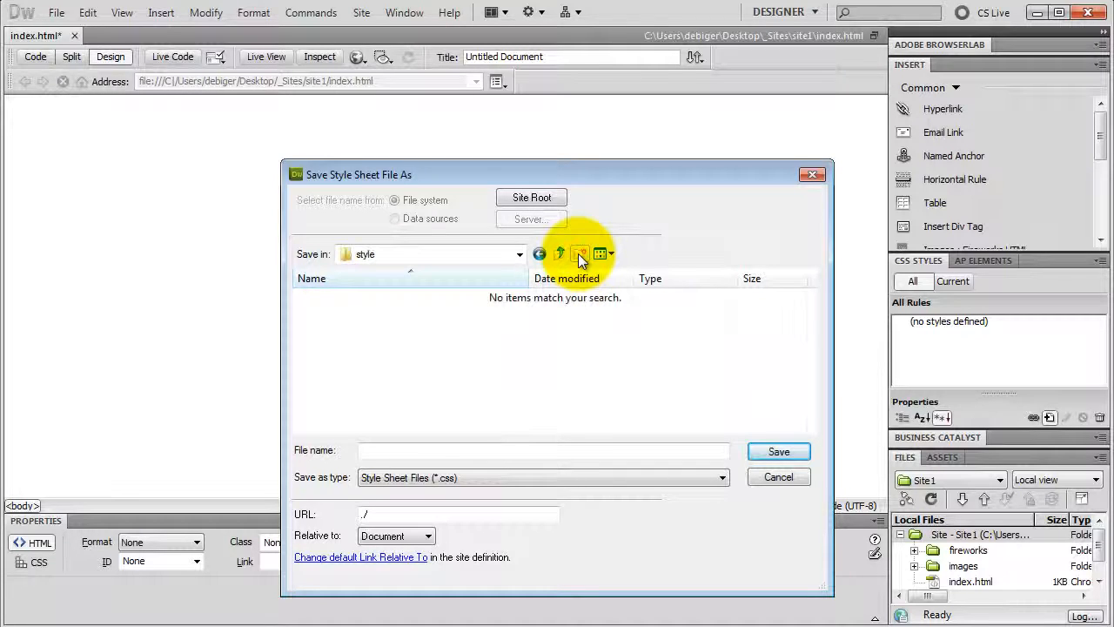
click(412, 452)
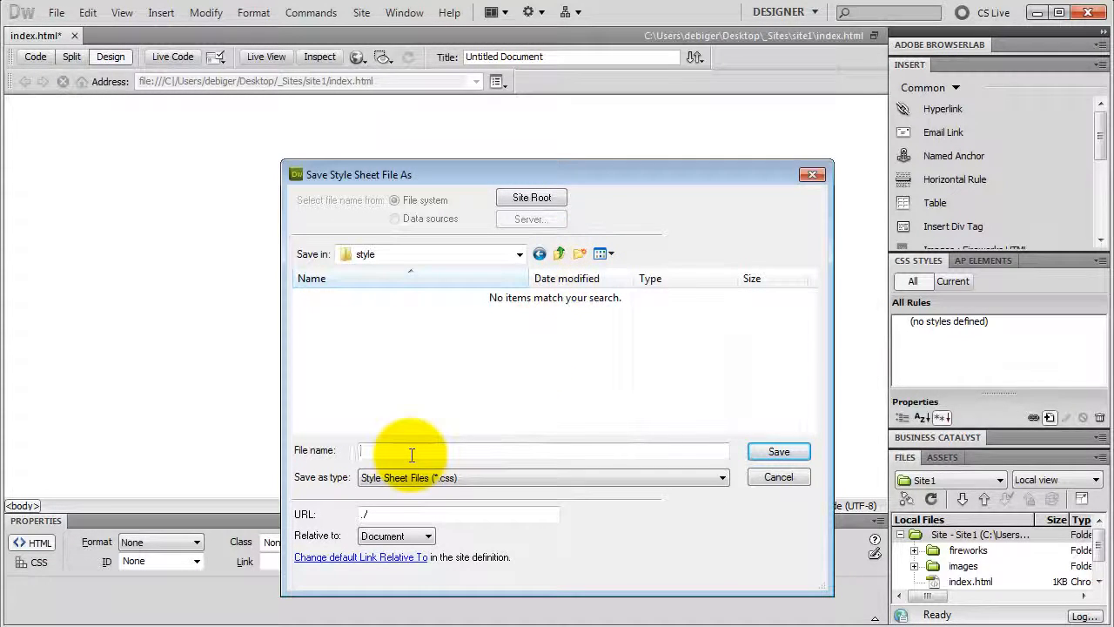
text(style)
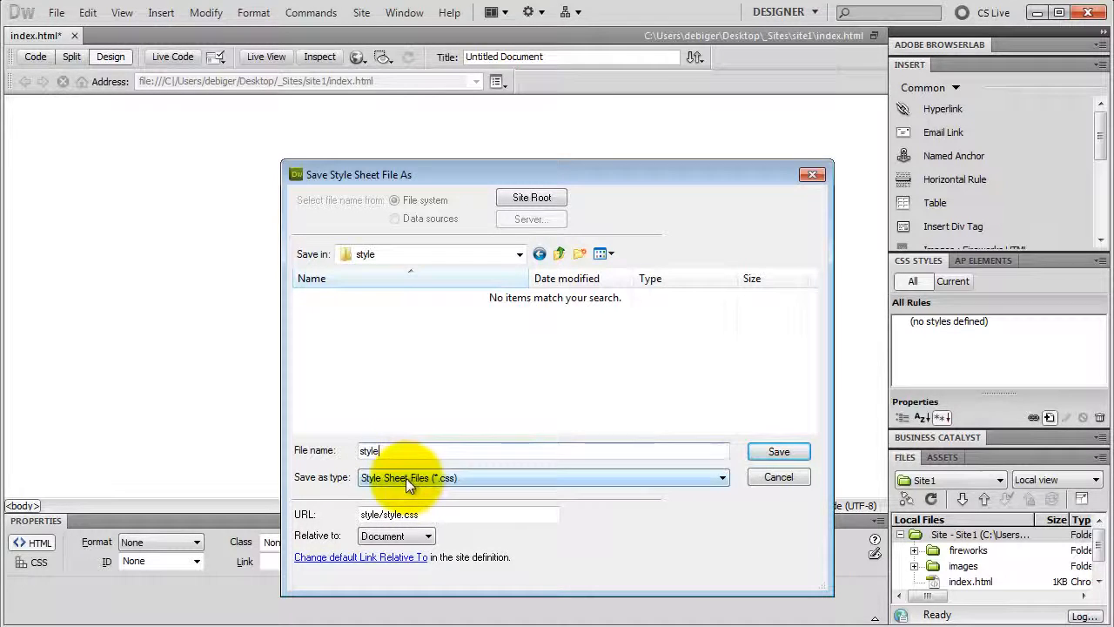
click(773, 452)
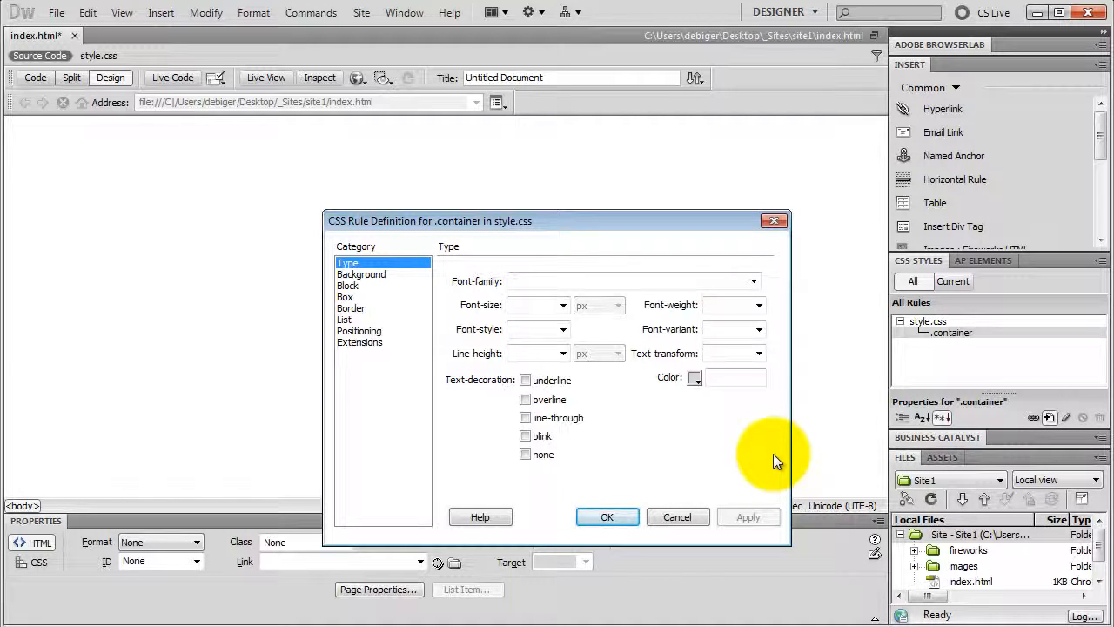
Step: Set the .container rule's width to 950 px and its right and left margins to auto
click(354, 298)
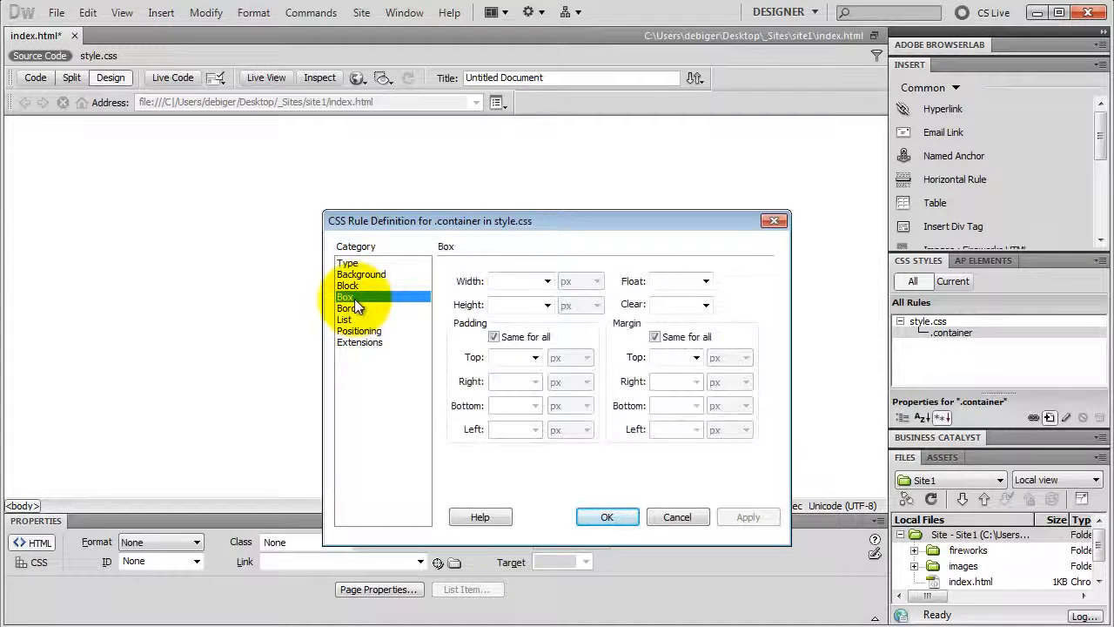
click(510, 280)
text(950)
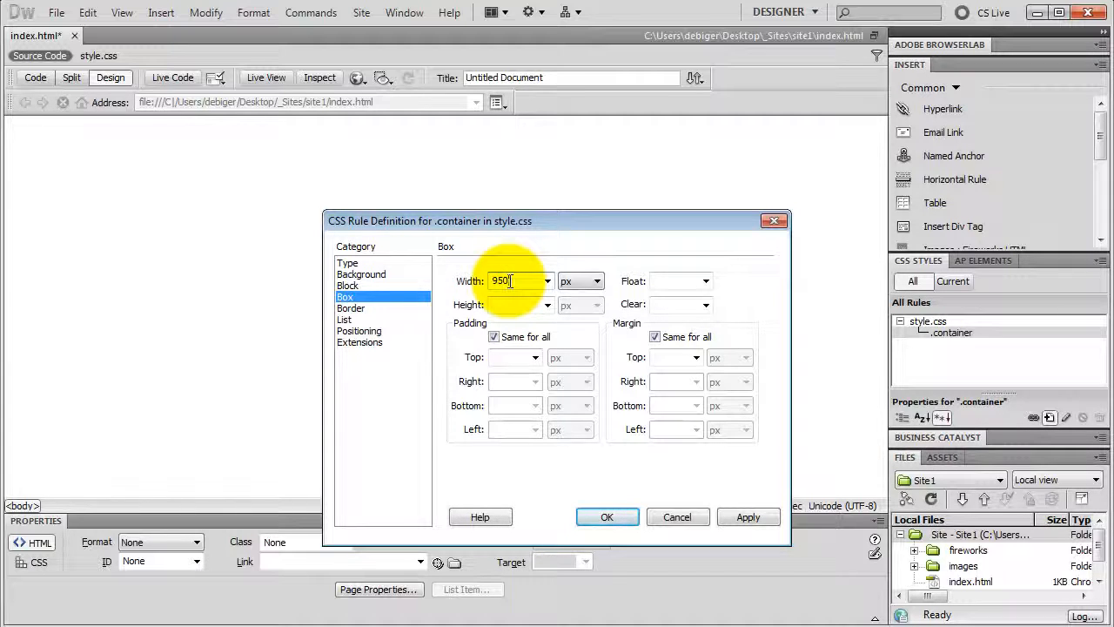
click(655, 337)
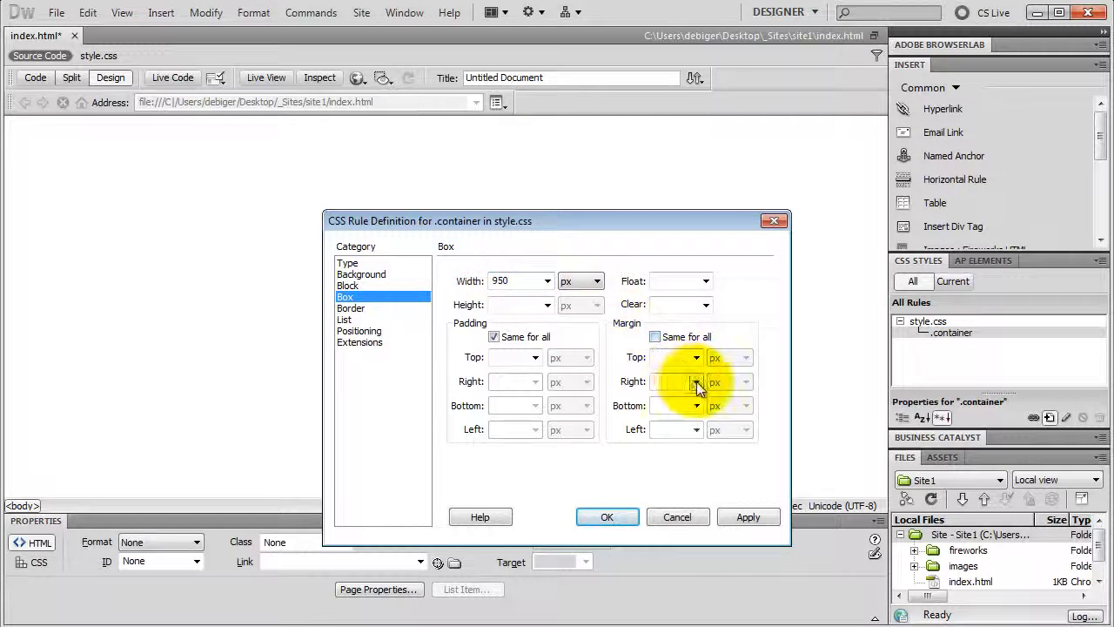
click(697, 381)
click(671, 397)
click(696, 429)
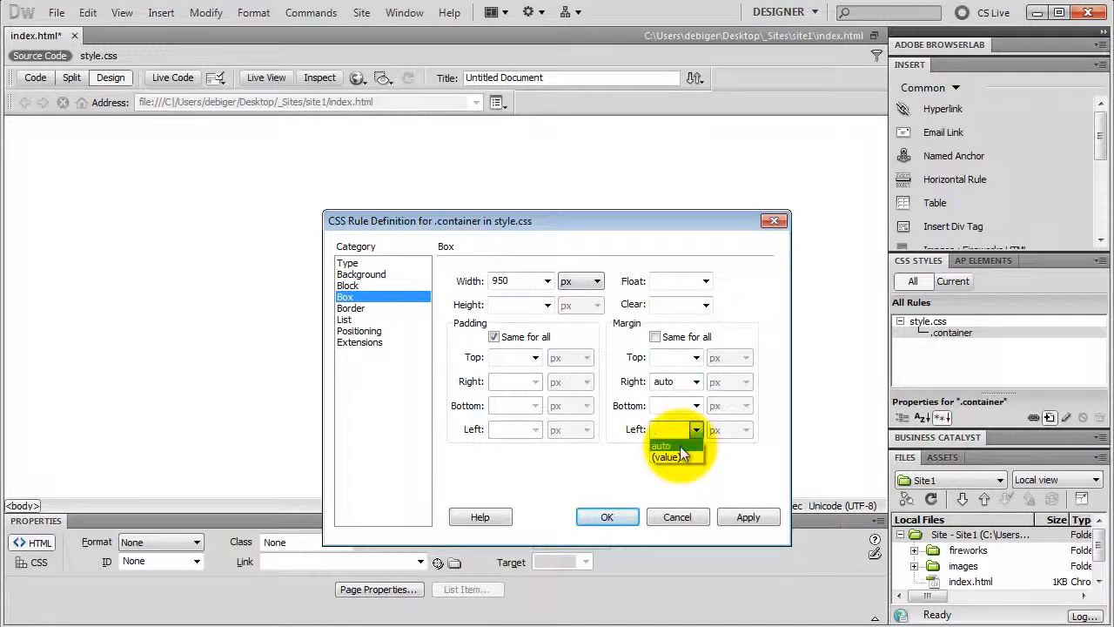
click(680, 447)
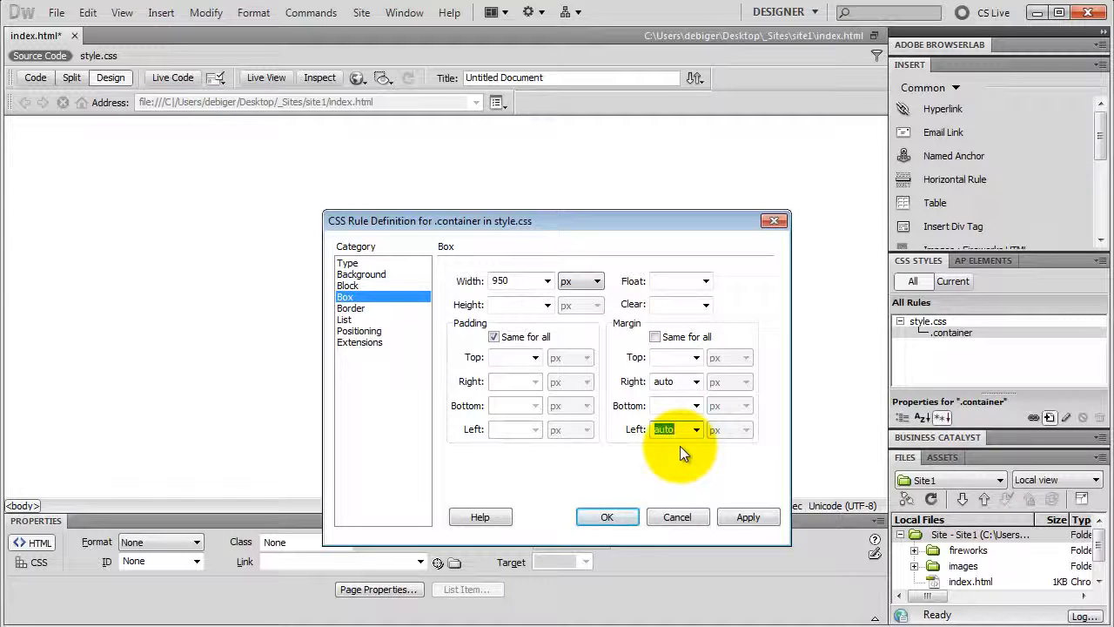
Step: Set bg_container from the images folder as the .container rule's background image, and finish inserting the container div
click(370, 275)
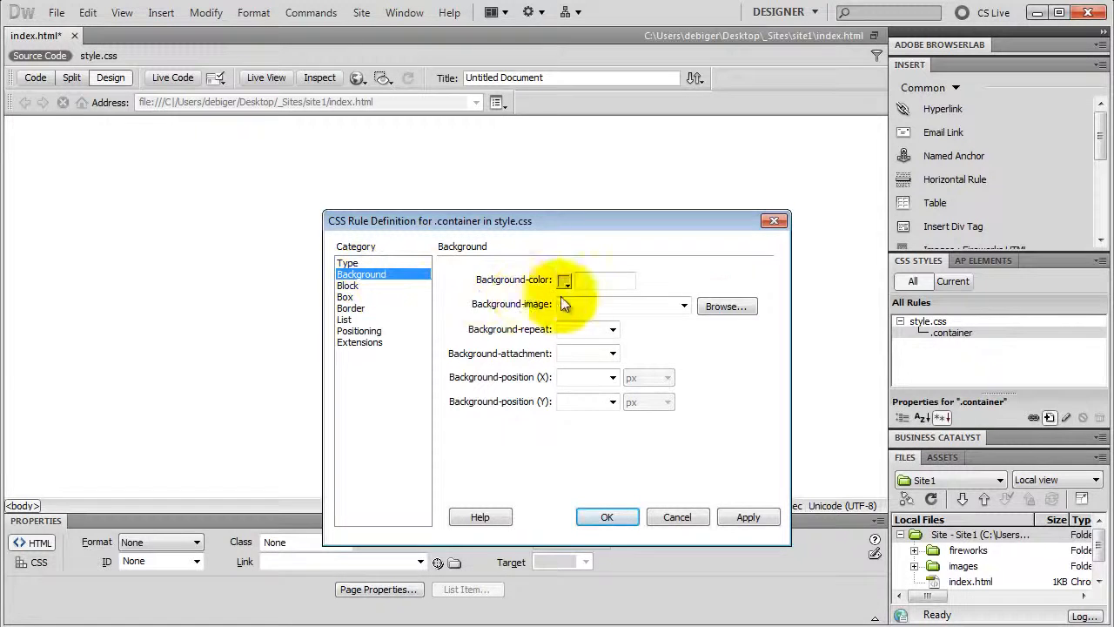
click(728, 309)
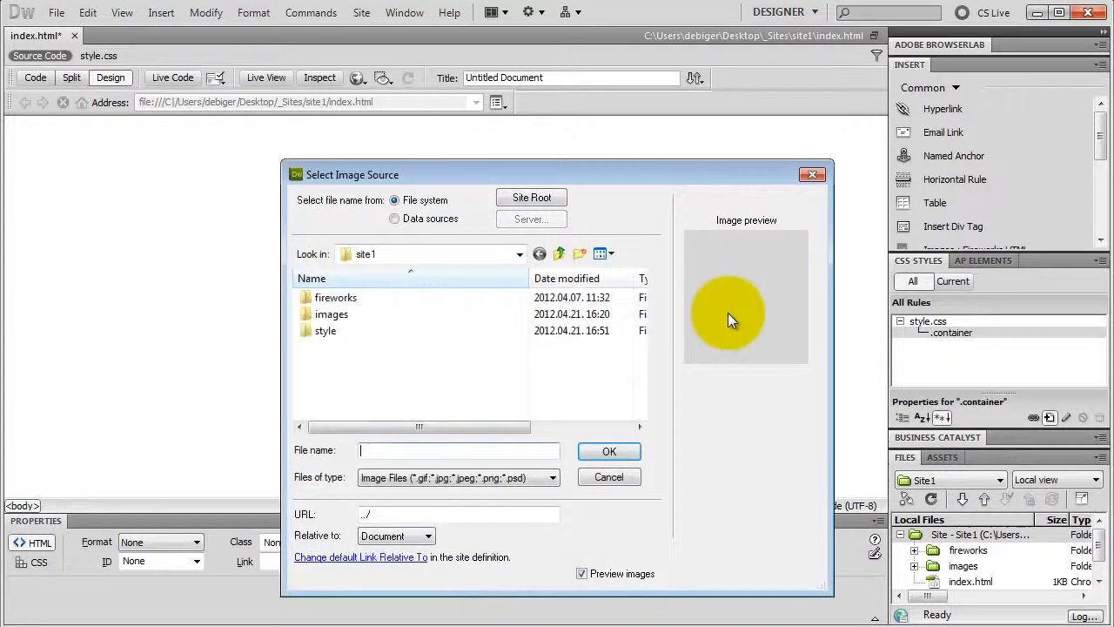
double_click(329, 313)
click(421, 333)
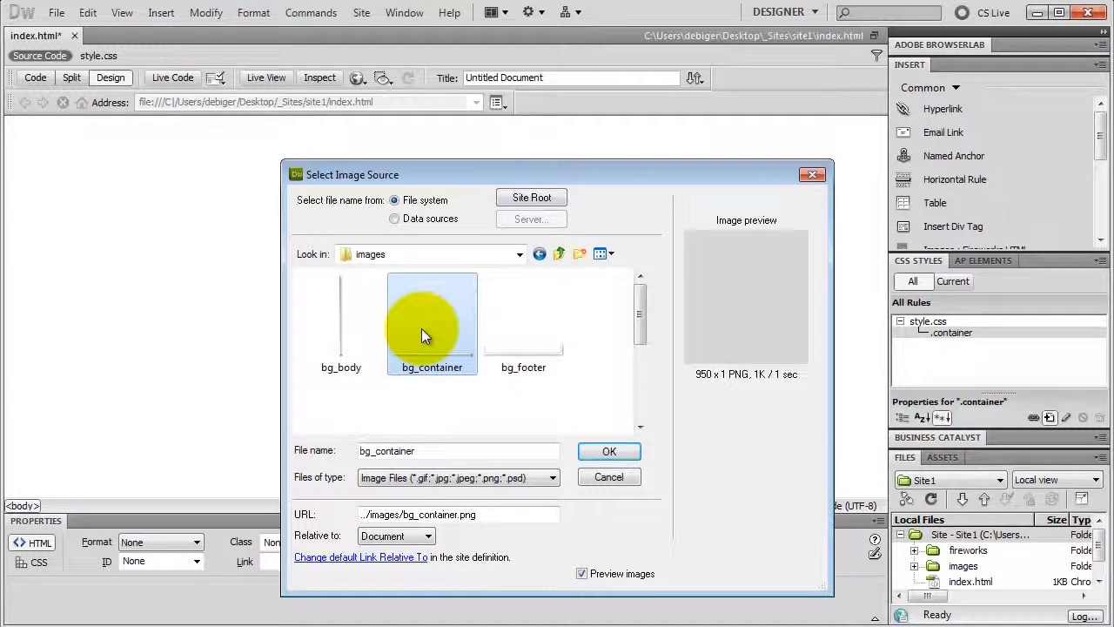
click(628, 454)
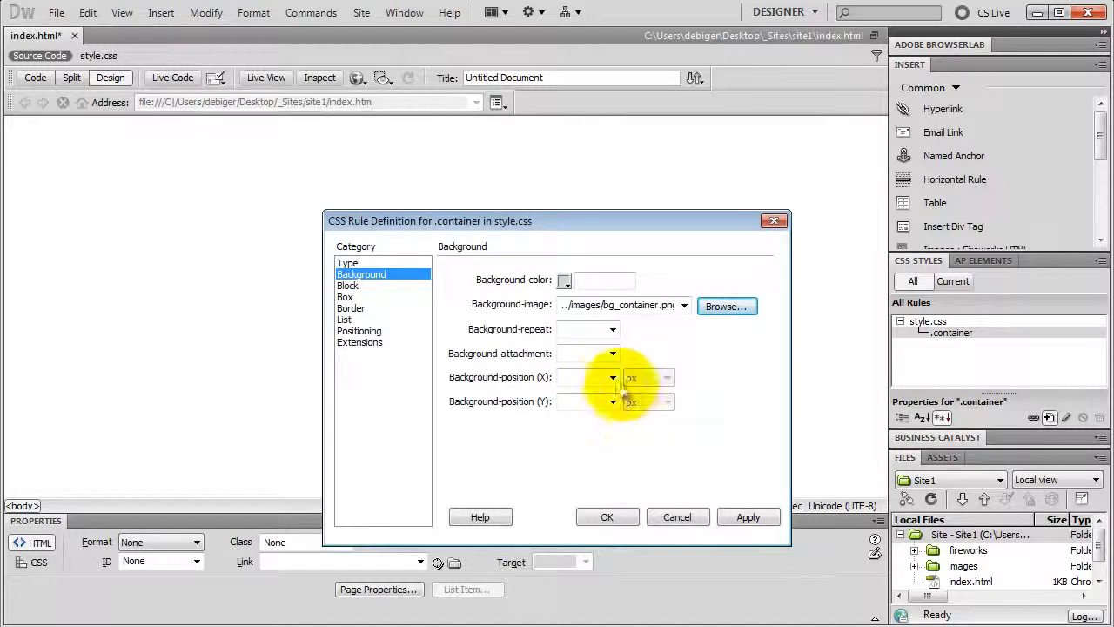
click(613, 329)
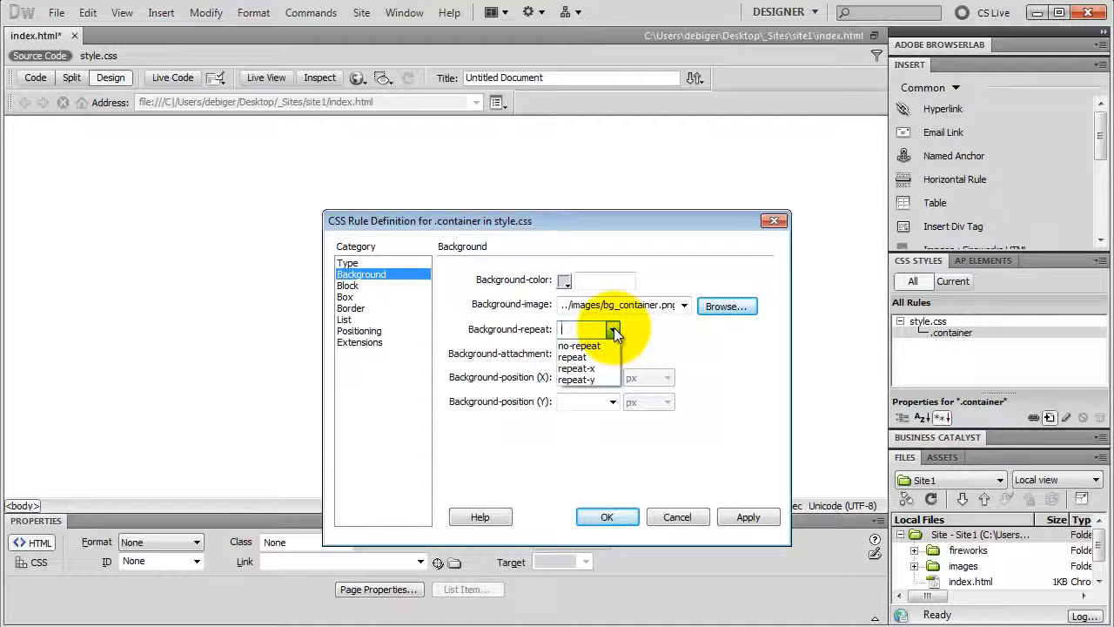
click(678, 332)
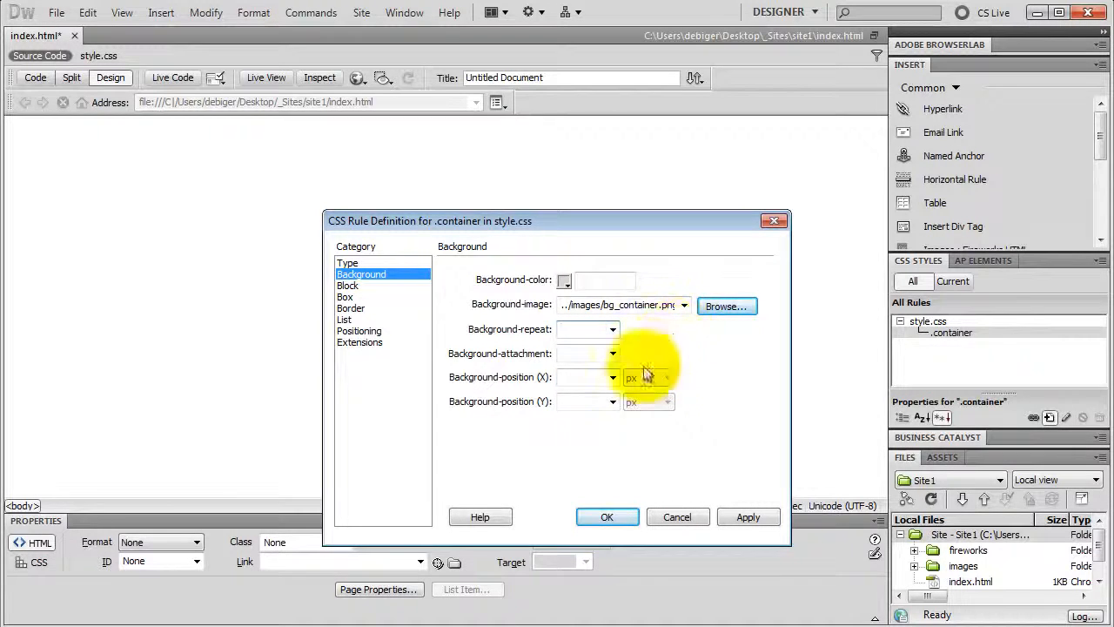
click(590, 525)
click(710, 330)
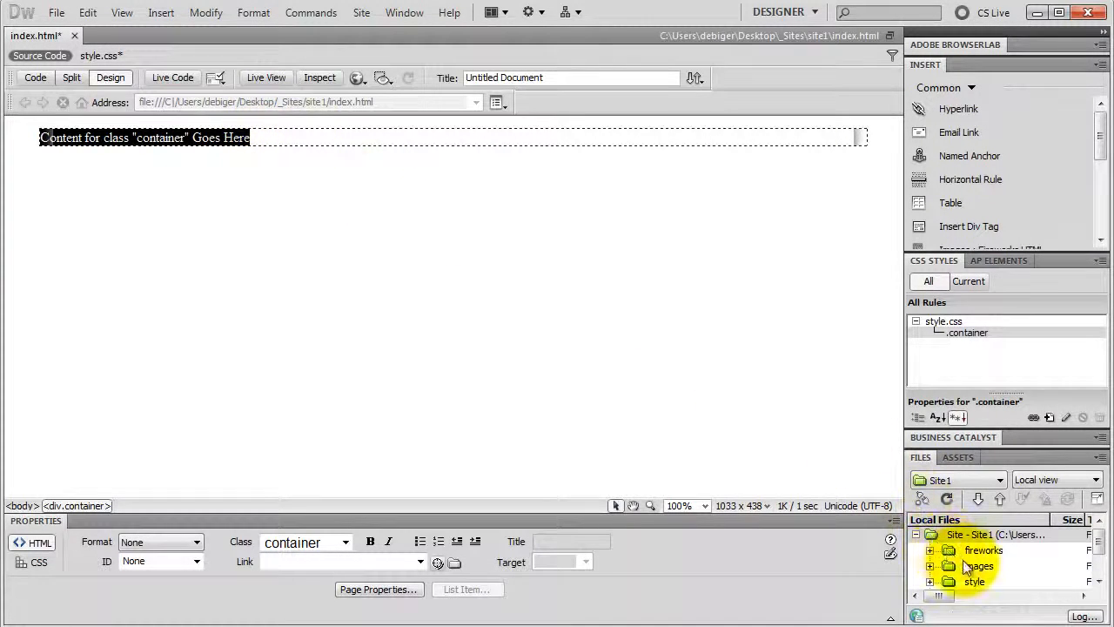
Step: Examine style.css in the style folder, its .container code, and the link tag that attaches it in the page's source code
click(931, 581)
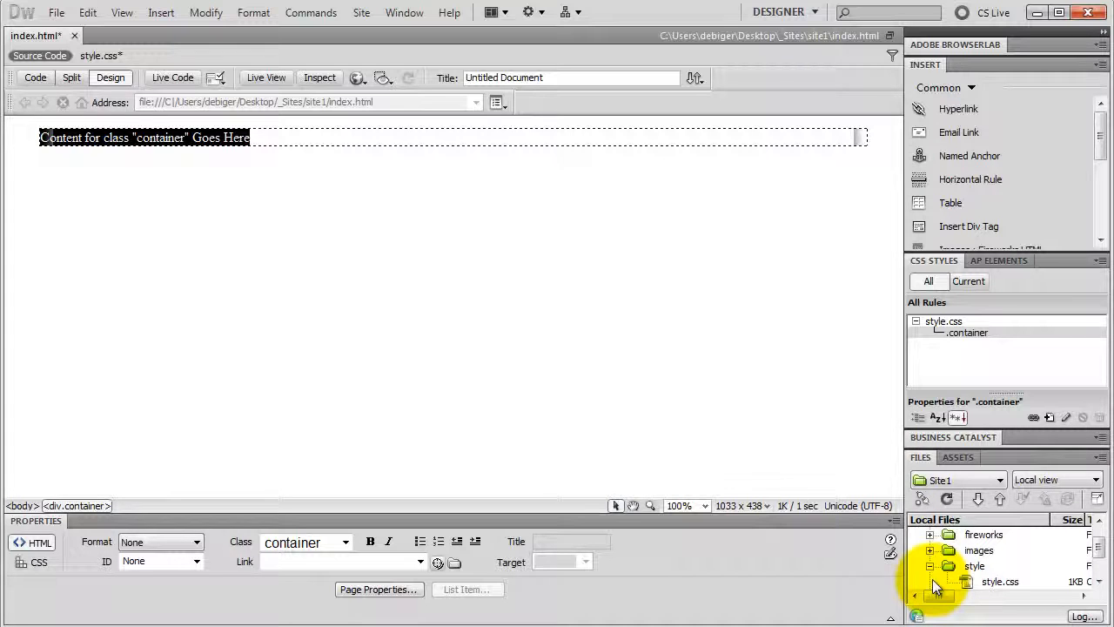
click(991, 582)
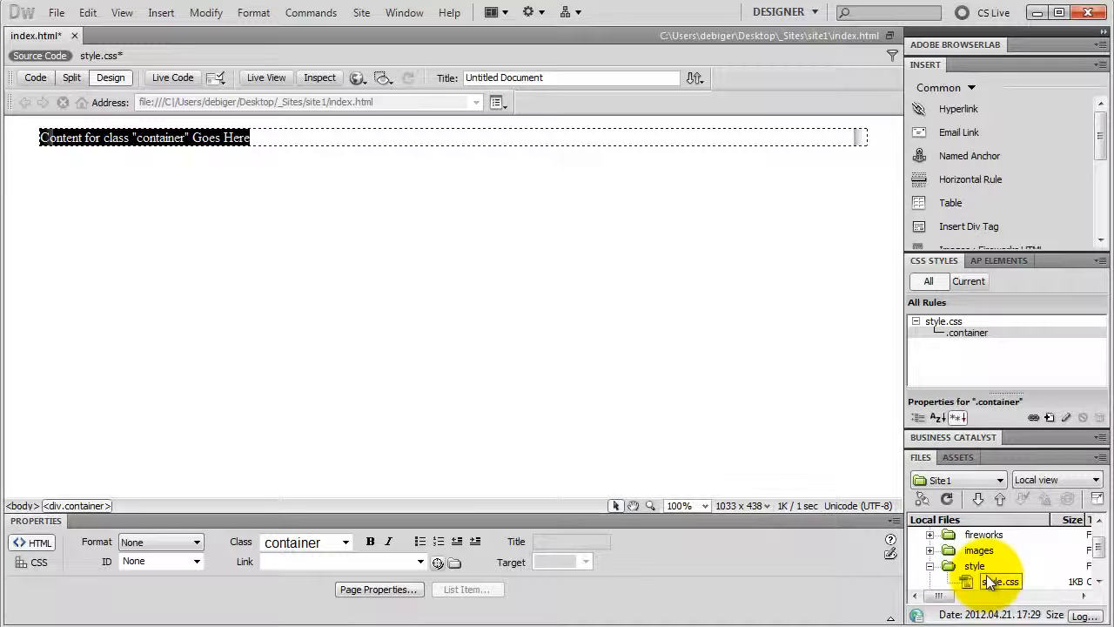
click(101, 57)
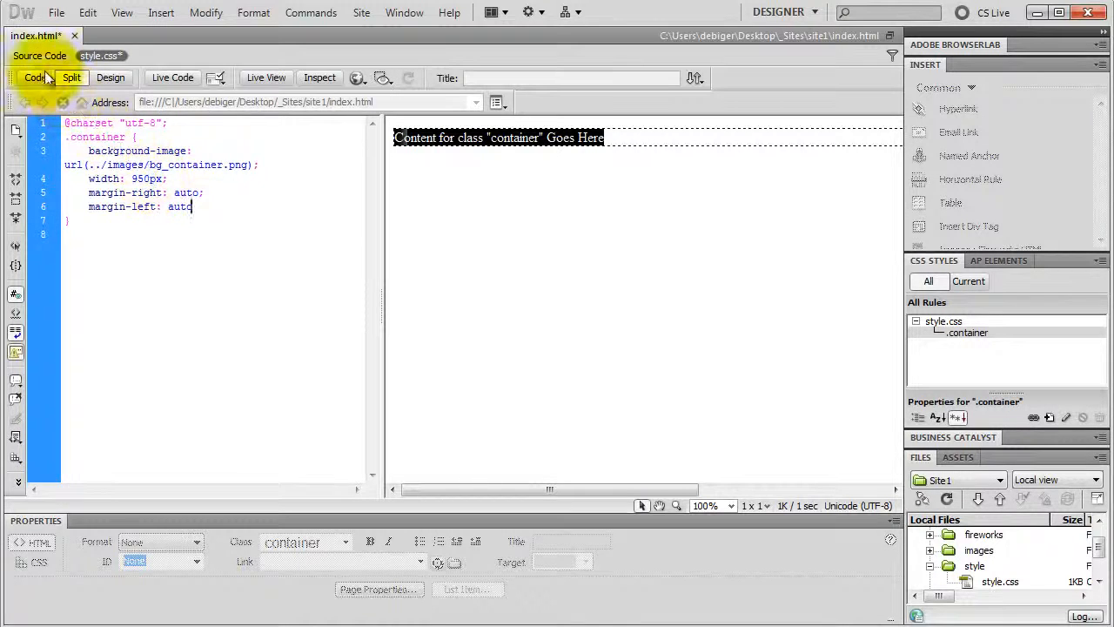
click(39, 55)
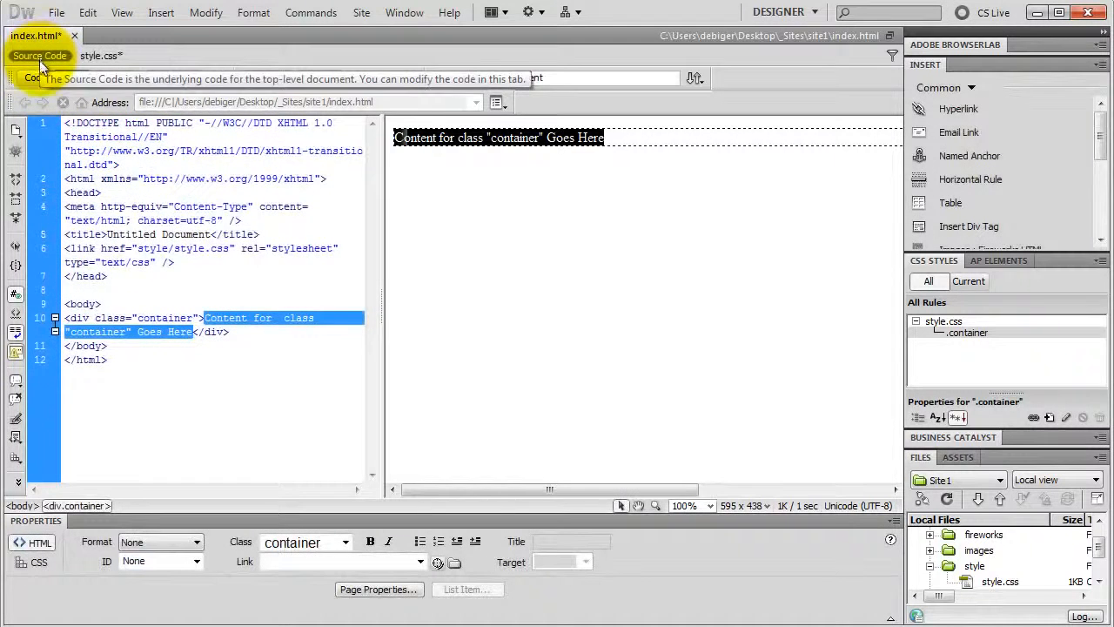
click(37, 76)
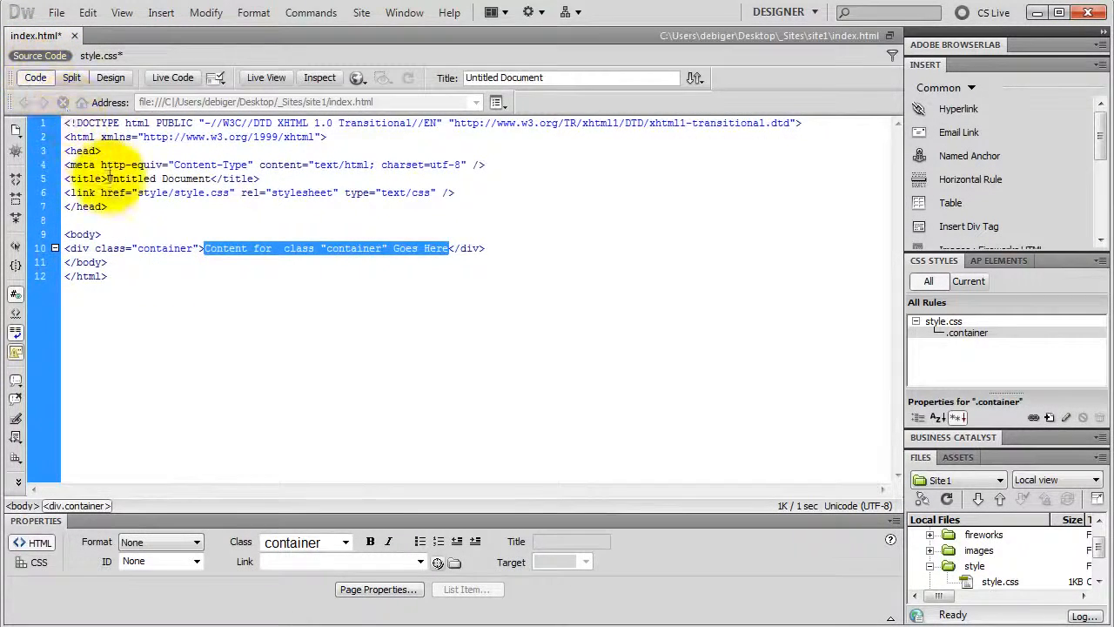
click(66, 193)
drag(66, 192, 470, 190)
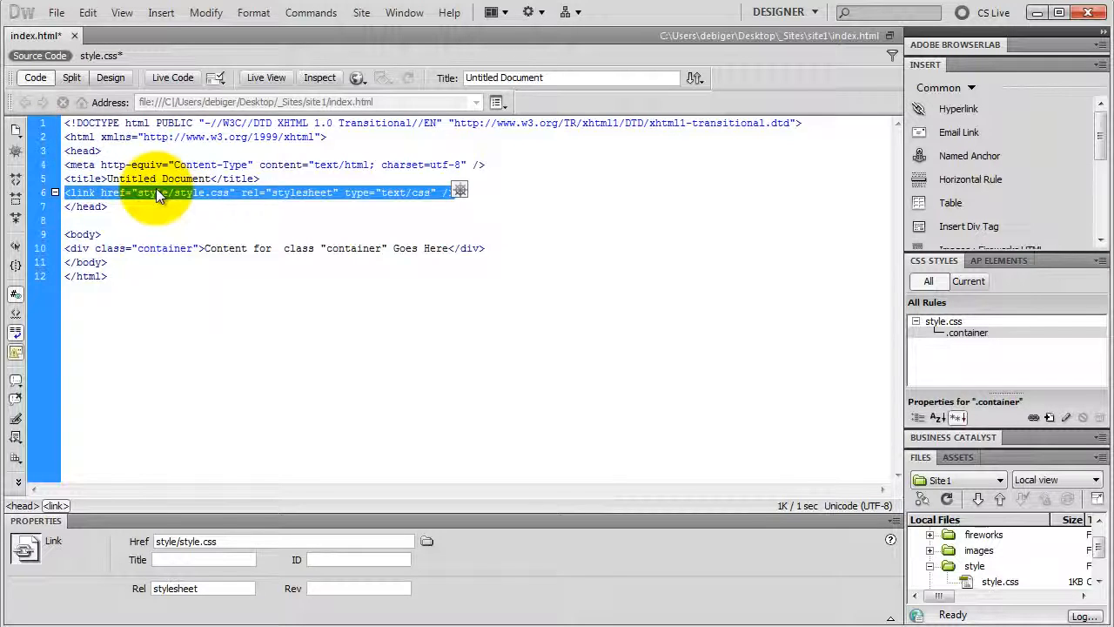
Step: Return to the page design and delete the placeholder text inside the container div
click(104, 78)
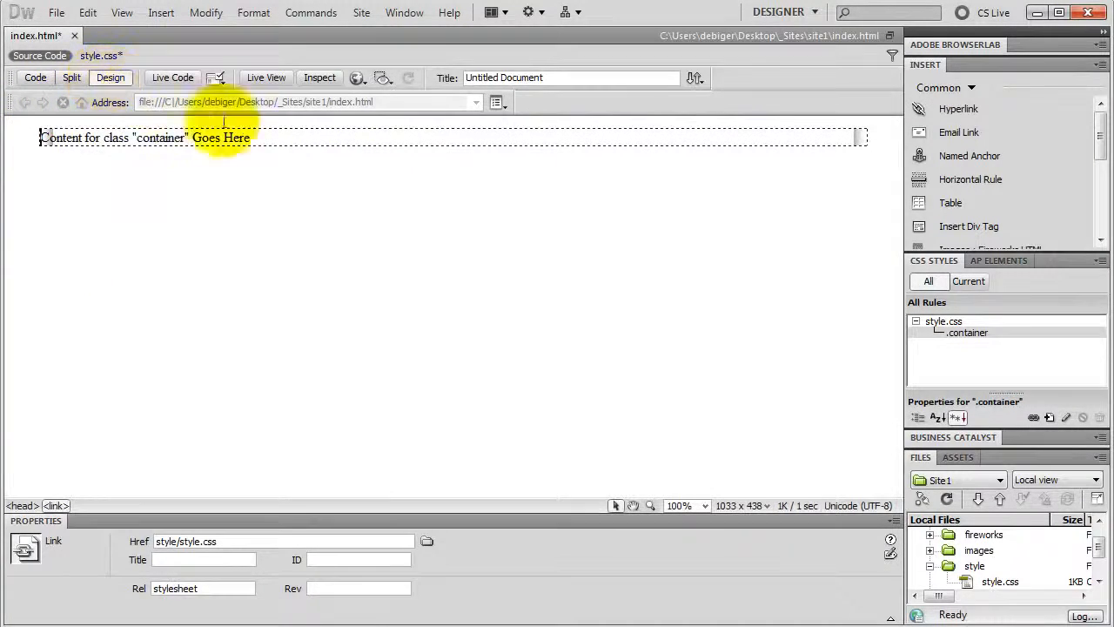
click(258, 138)
drag(259, 138, 36, 137)
key(BackSpace)
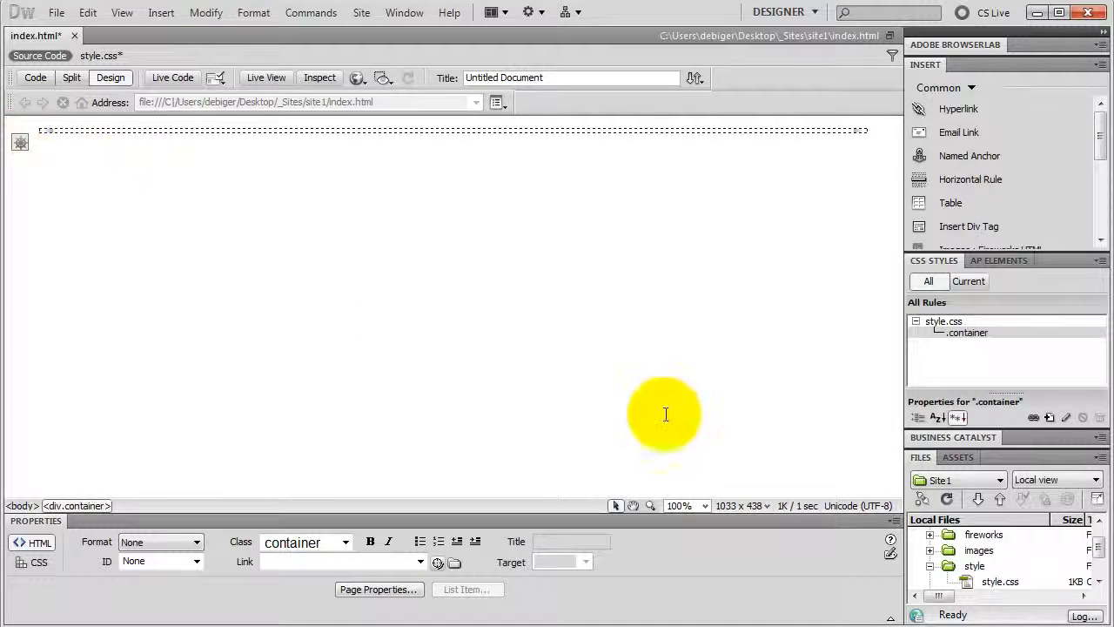
Step: Place header.png from the site's images folder inside the empty container div
click(929, 566)
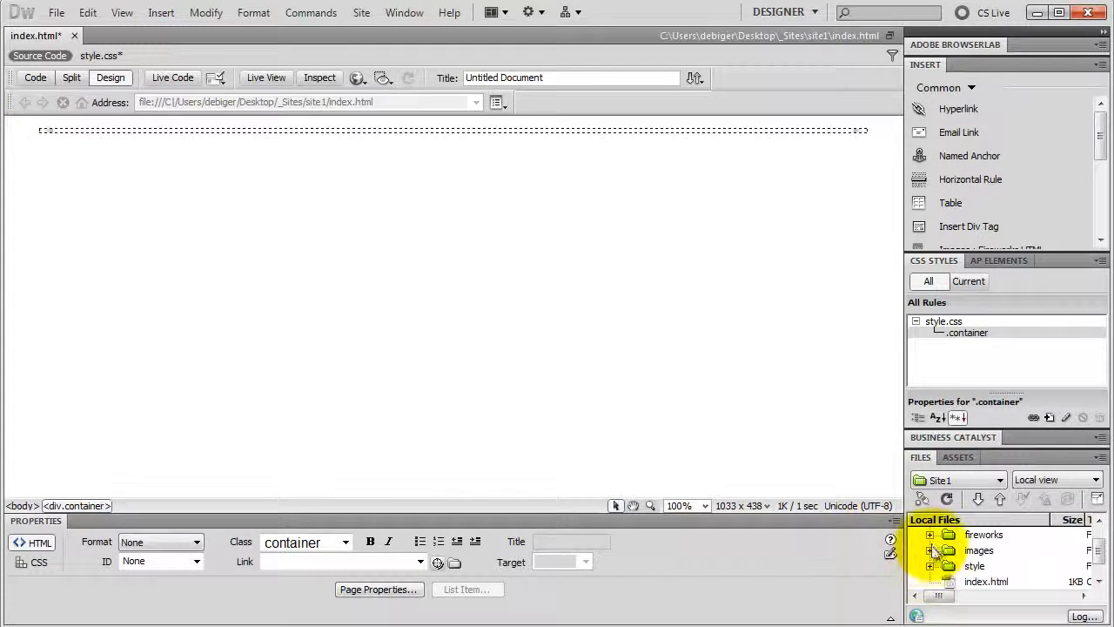
click(930, 551)
scroll(987, 555, down, 1)
scroll(992, 561, down, 2)
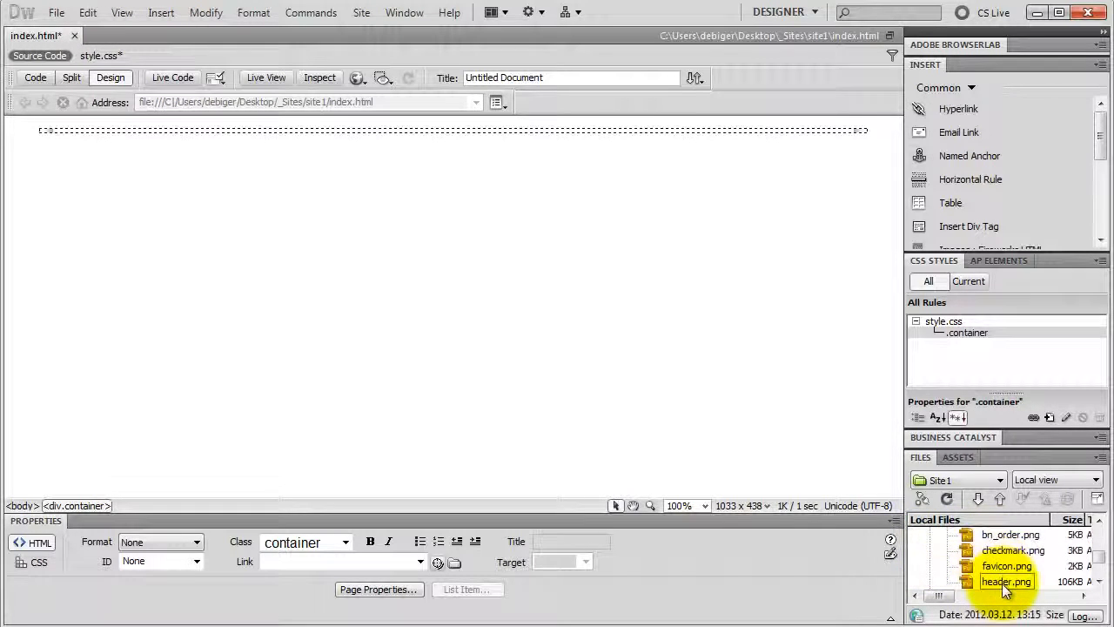
click(1007, 566)
drag(1008, 565, 122, 132)
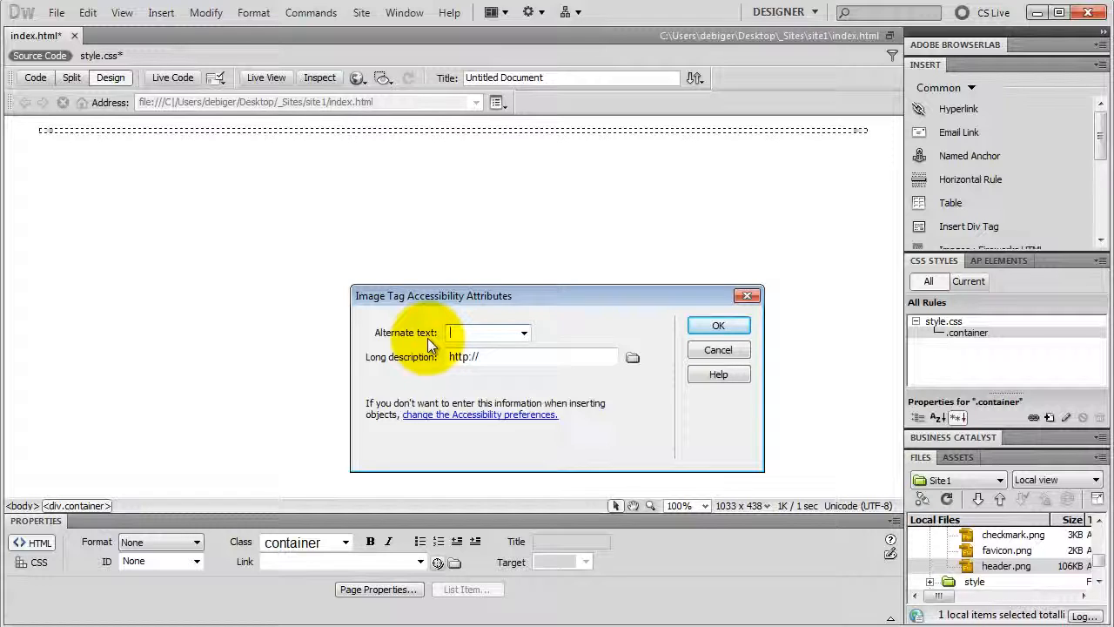
Step: Give the header image the alternate text Dreamweaver Tutorial Header and complete its insertion
text(Dreamweaver )
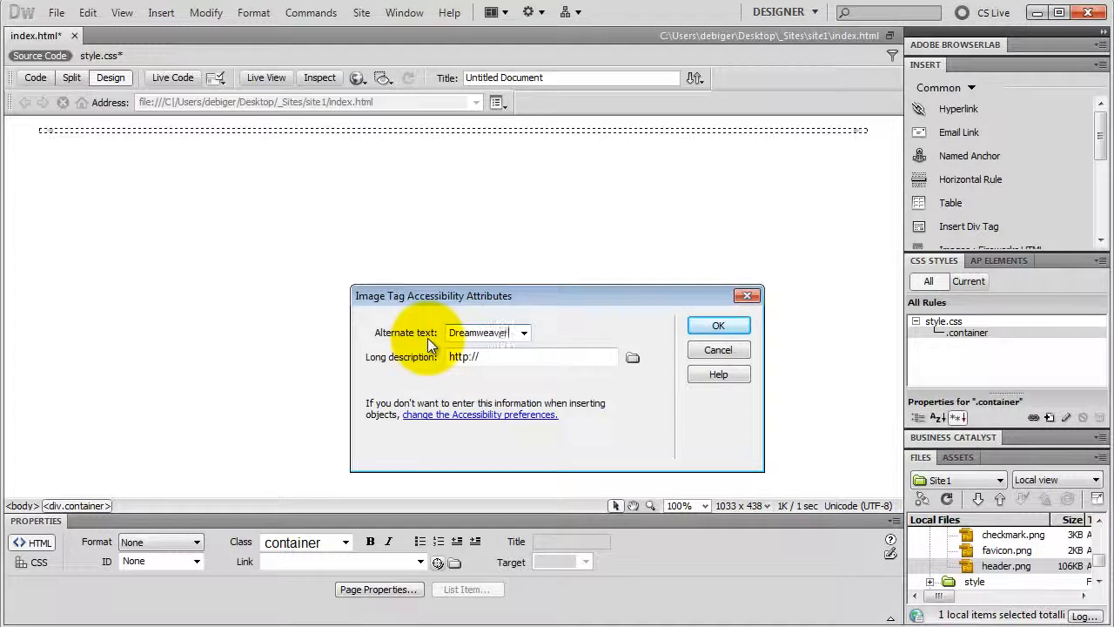
text(Tutor)
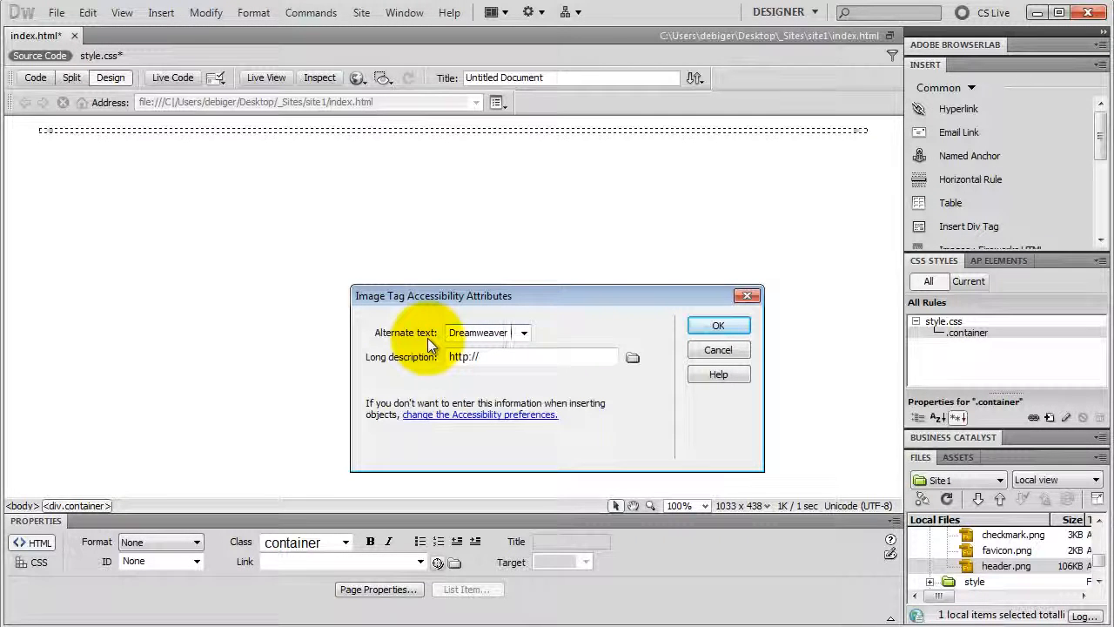
text(ial)
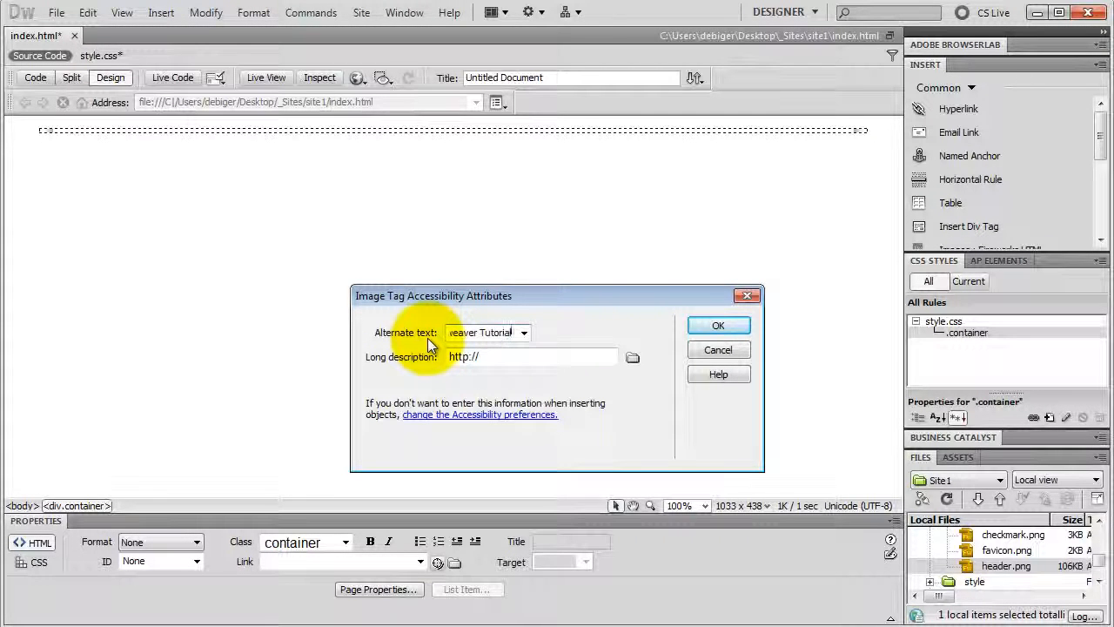
text( Header)
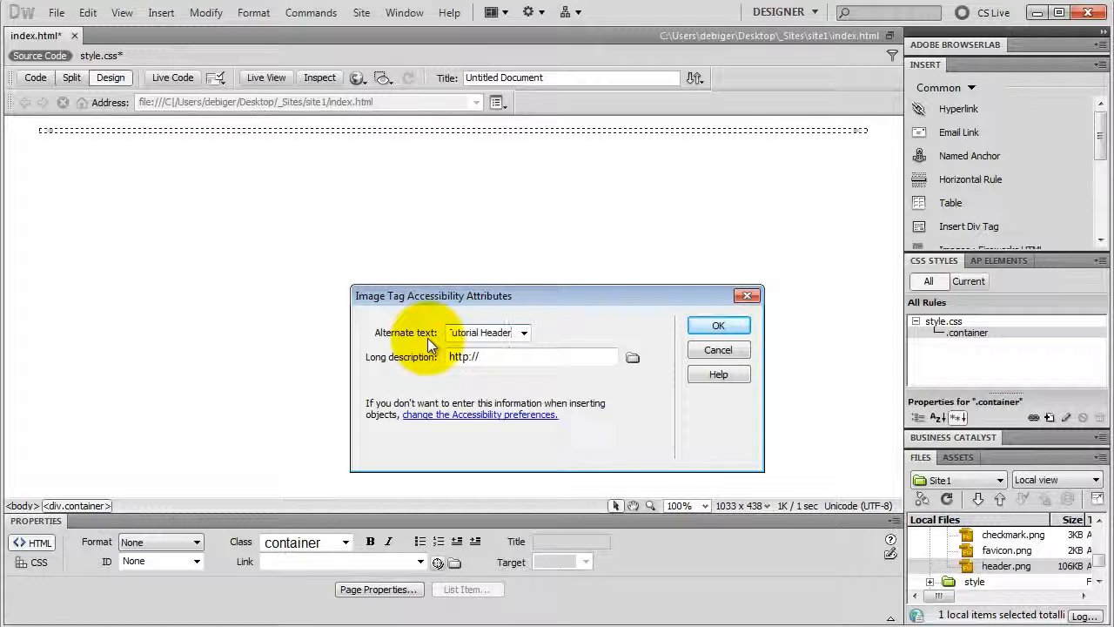
click(712, 326)
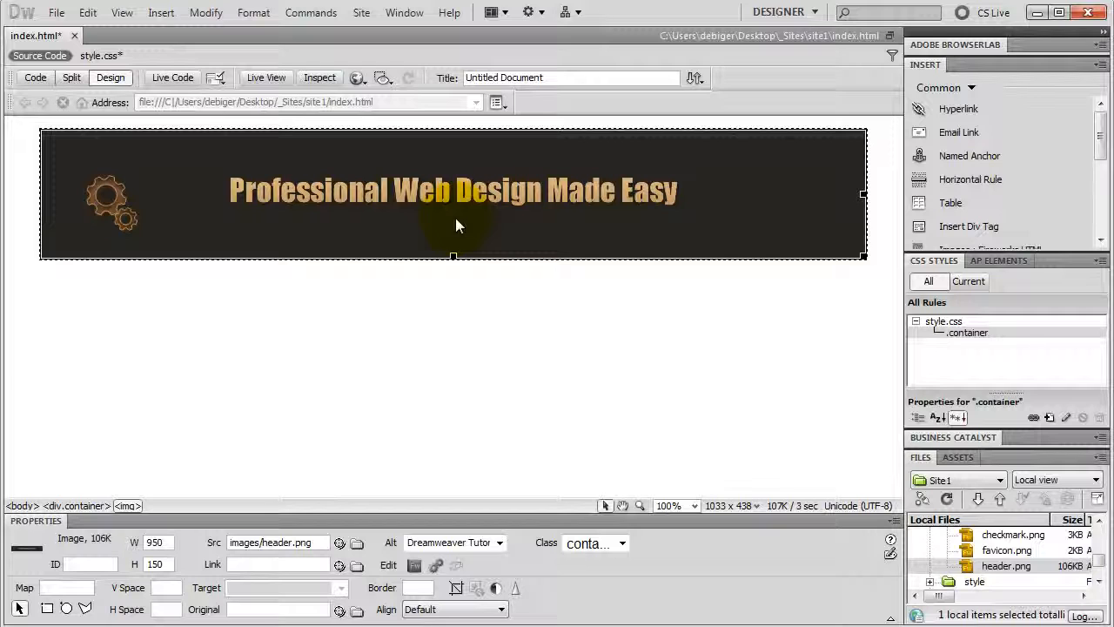
Step: Examine the header image's tag and its self-closing end in the source code, and return to the page design
click(35, 80)
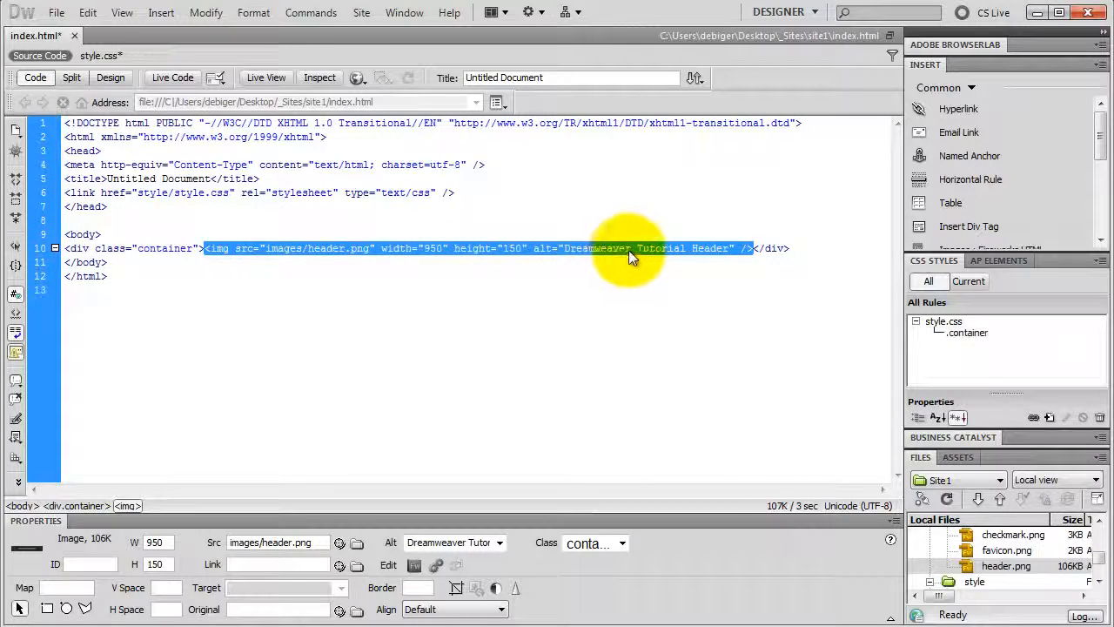
click(743, 249)
drag(742, 250, 748, 251)
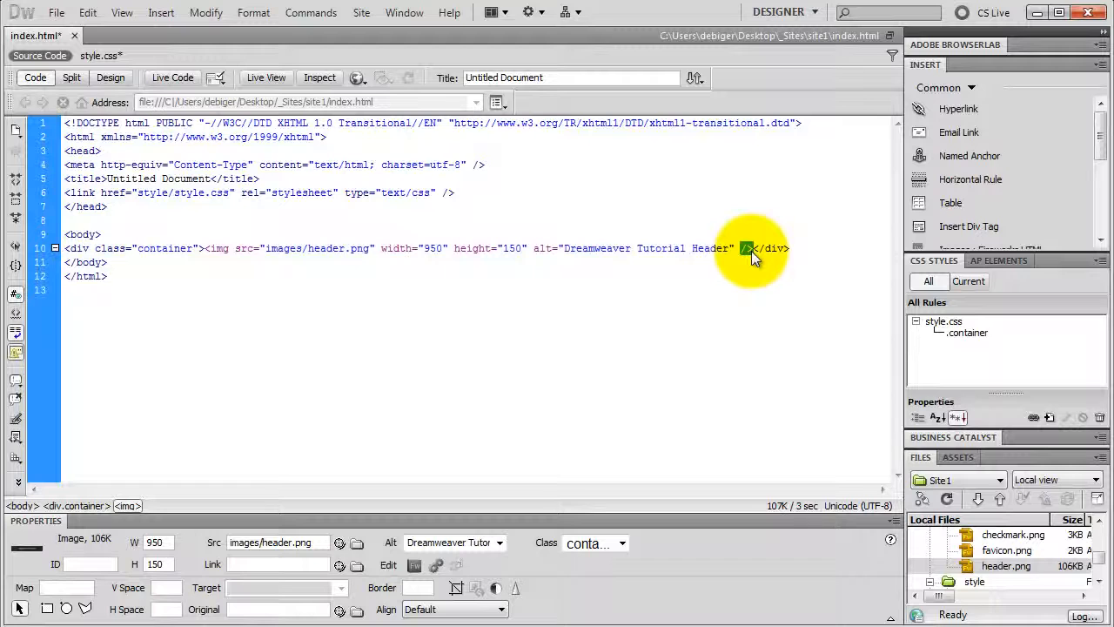
click(788, 250)
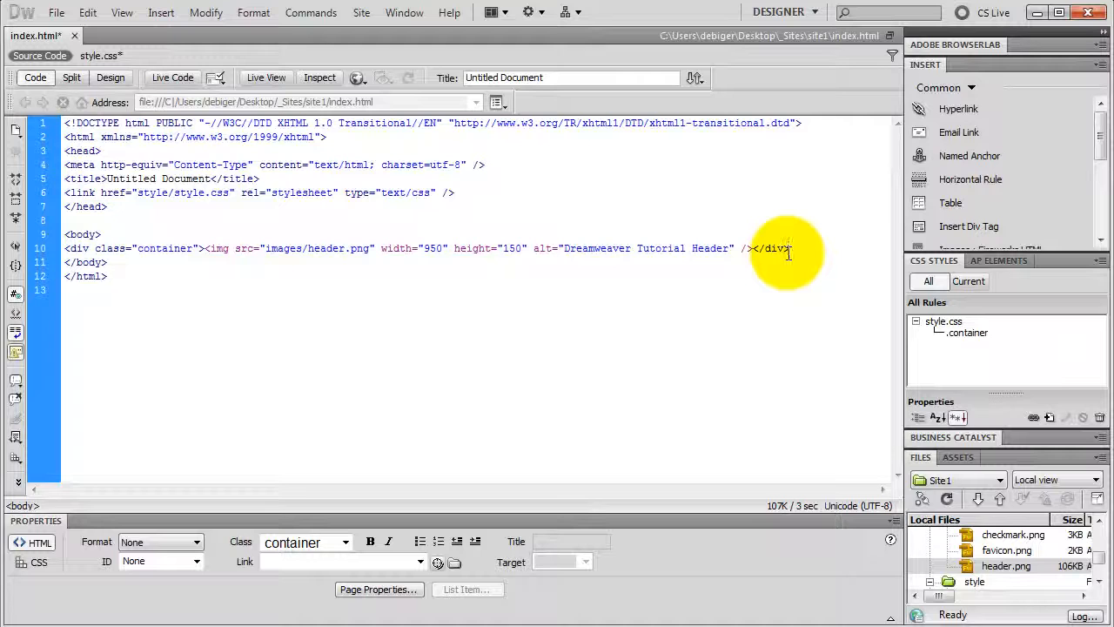
click(110, 77)
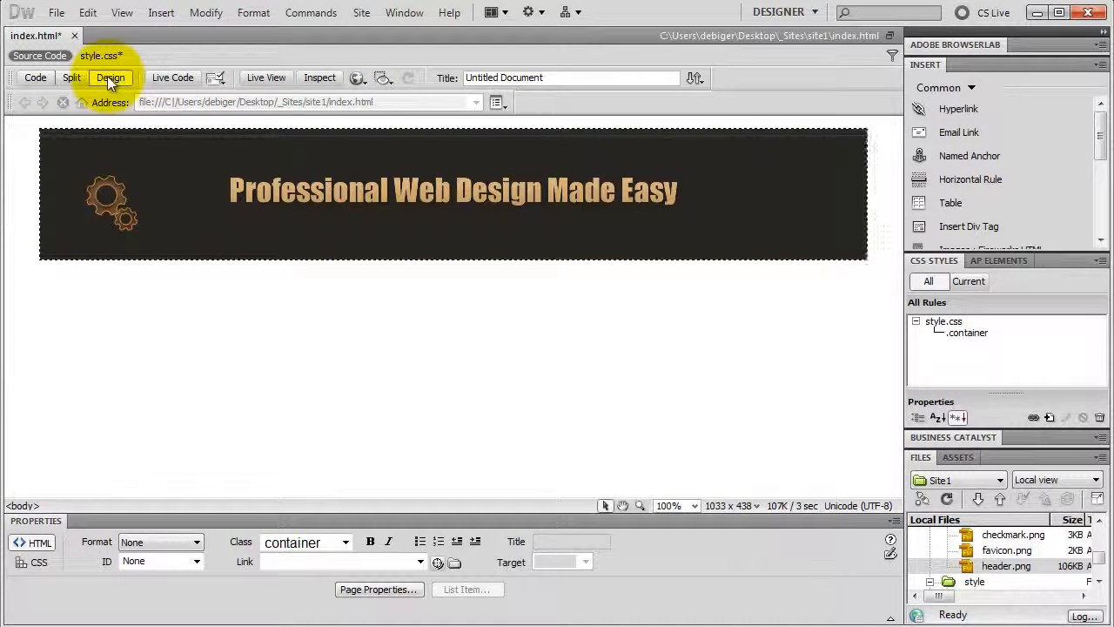
Step: Start wrapping the header image in a div with the class header, and create its .header class rule in style.css
click(229, 219)
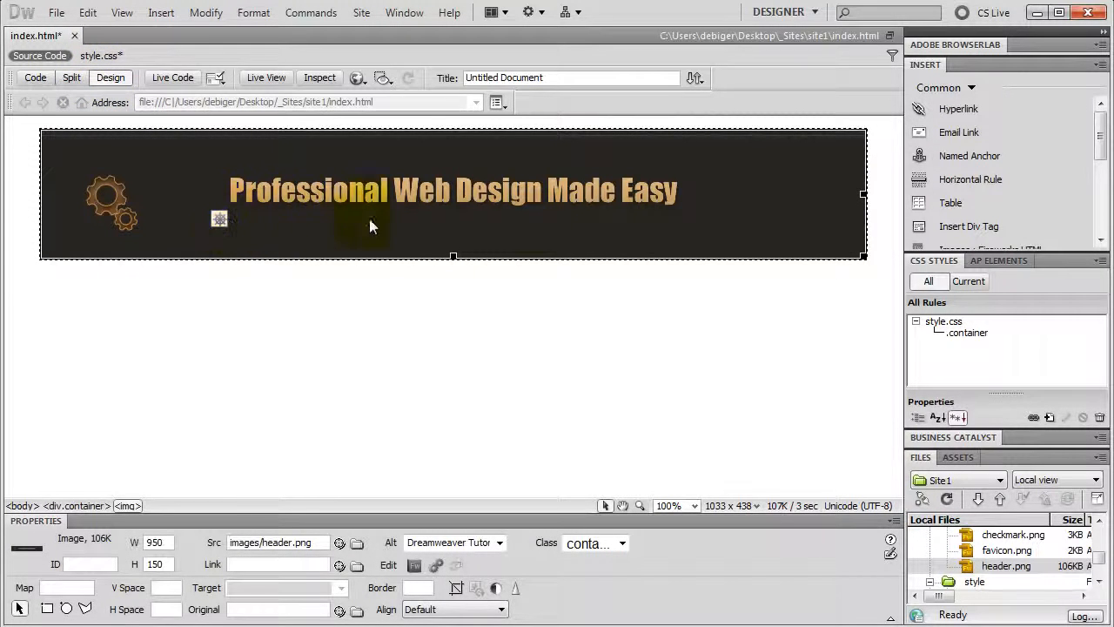
click(966, 228)
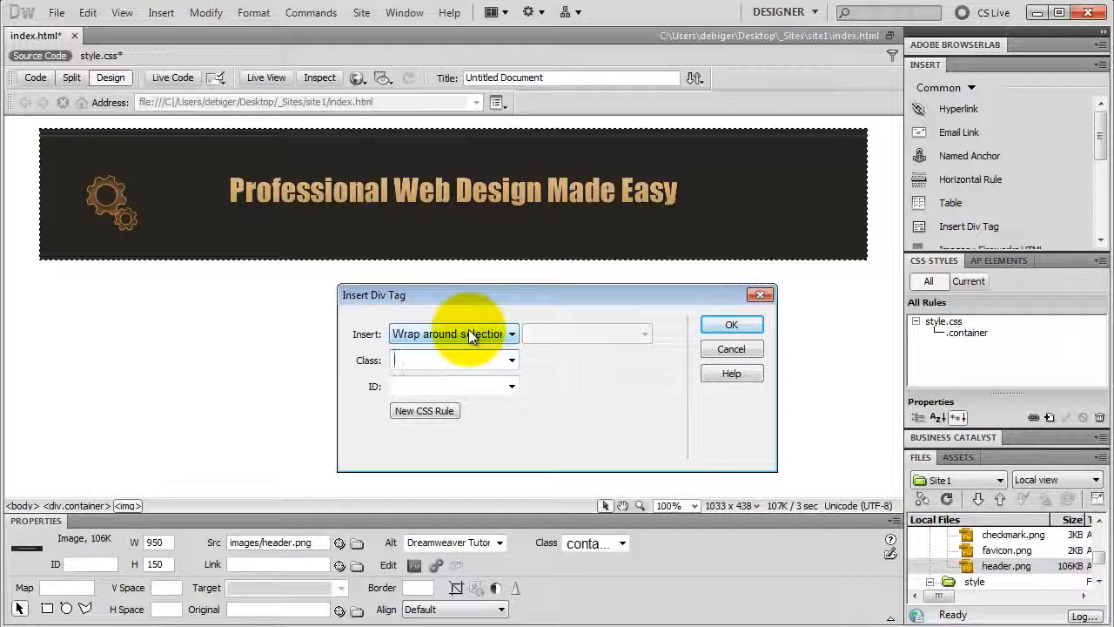
text(header)
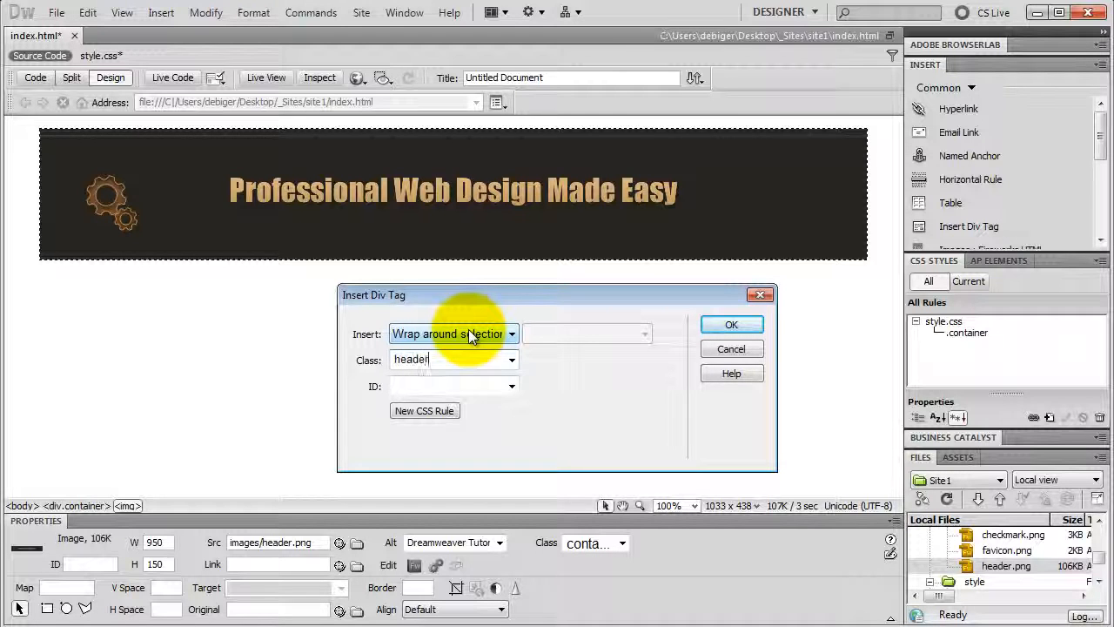
click(431, 414)
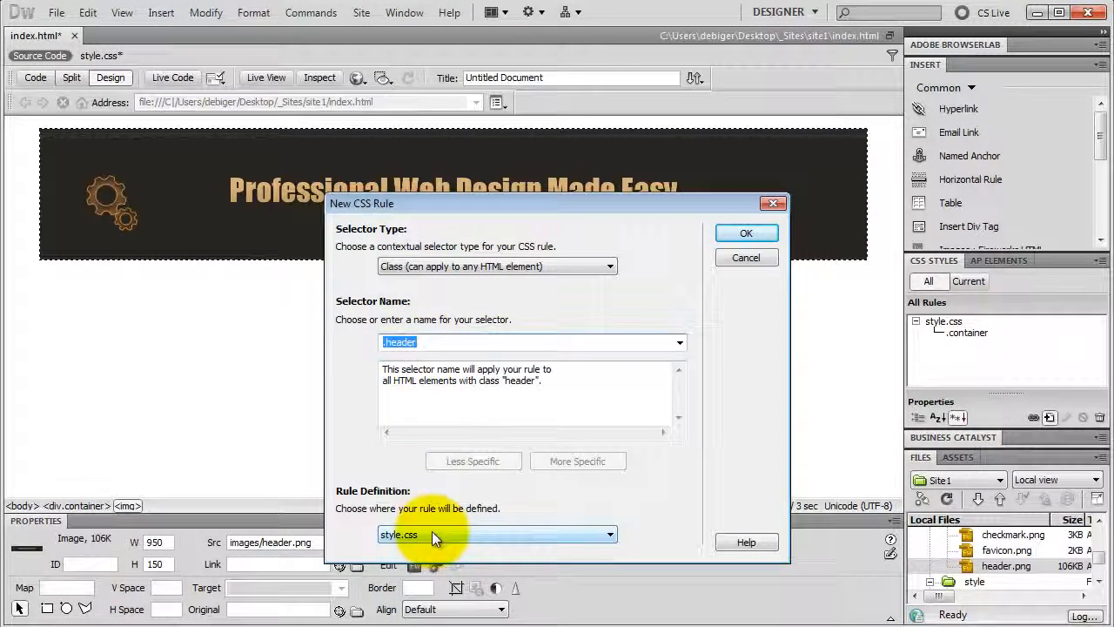
click(746, 234)
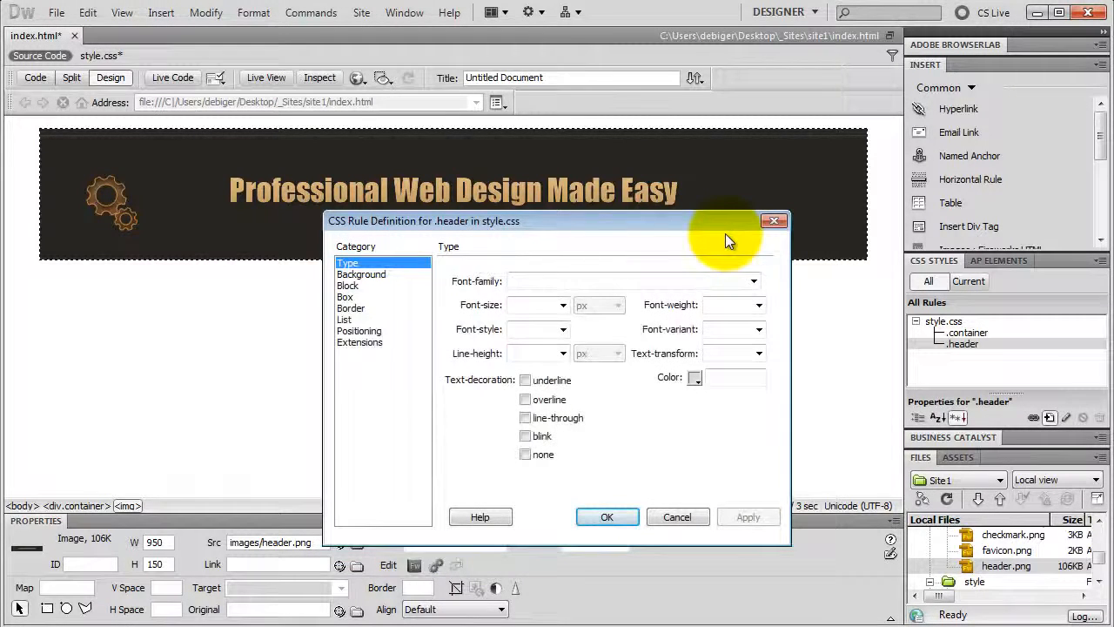
Step: Set the .header rule's width to 950 px and its height to 165 px
click(345, 298)
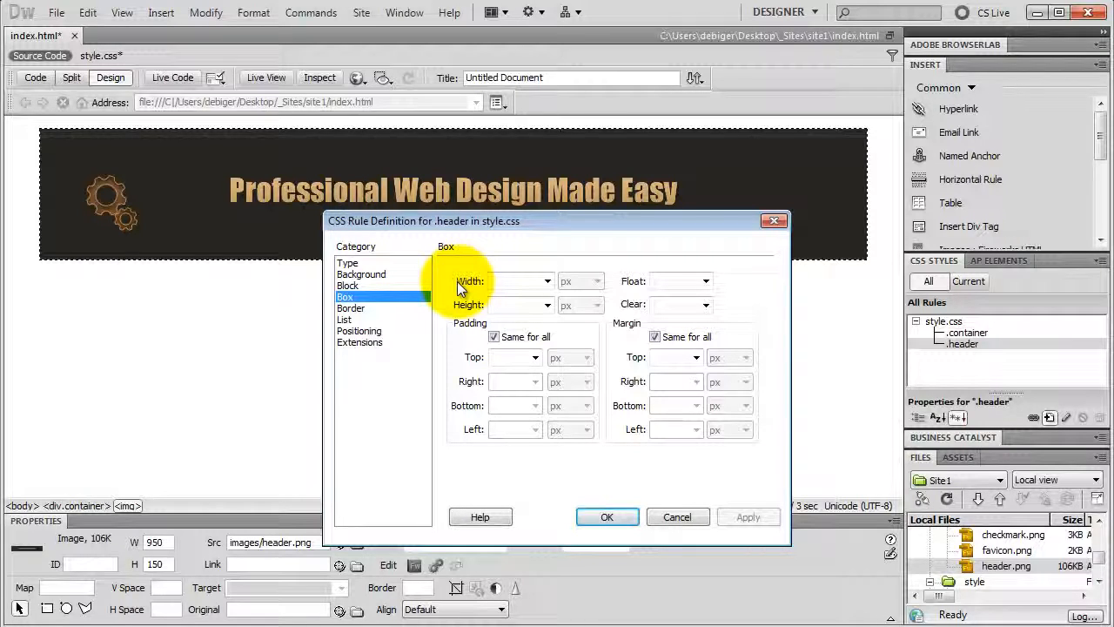
click(499, 280)
text(950)
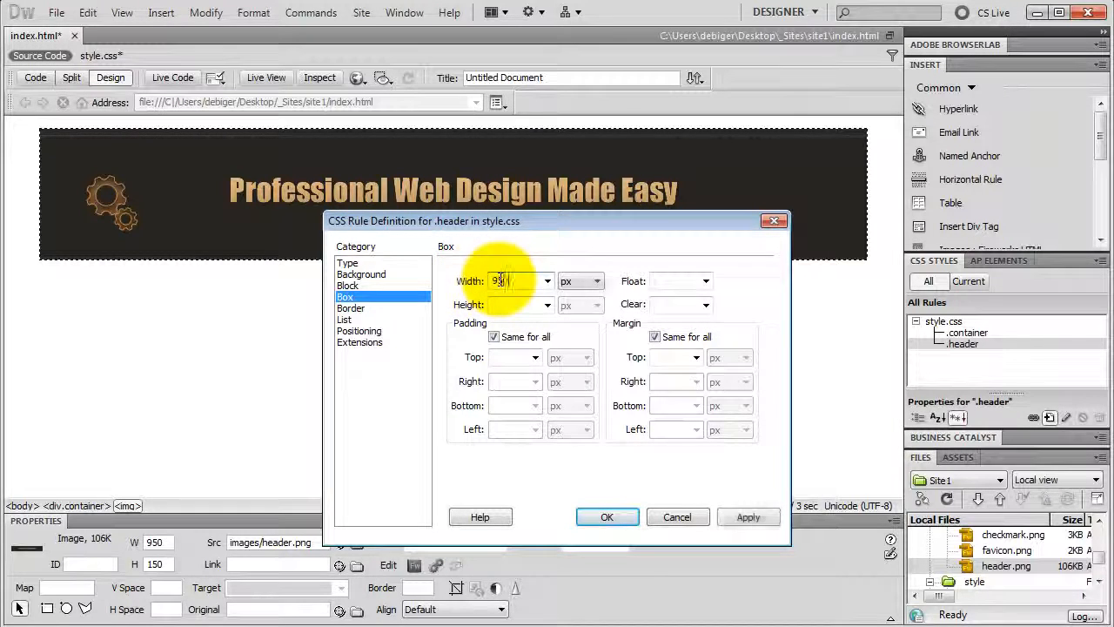
click(528, 303)
text(165)
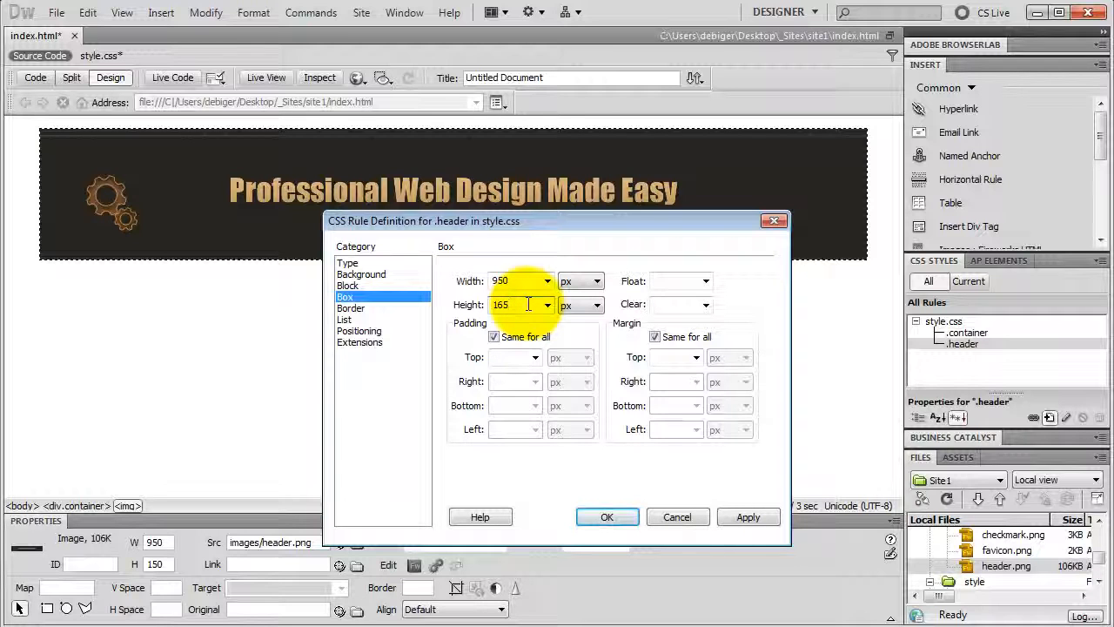
Step: Set the .header rule's background image to bg_header.png, and complete wrapping the header image in the header div
click(350, 275)
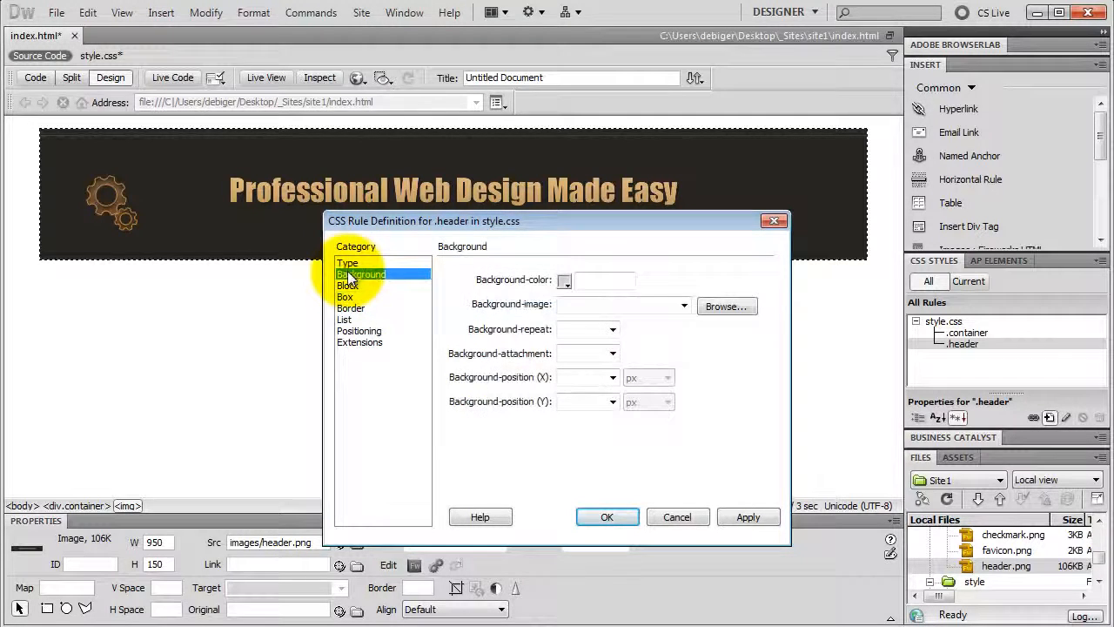
click(725, 309)
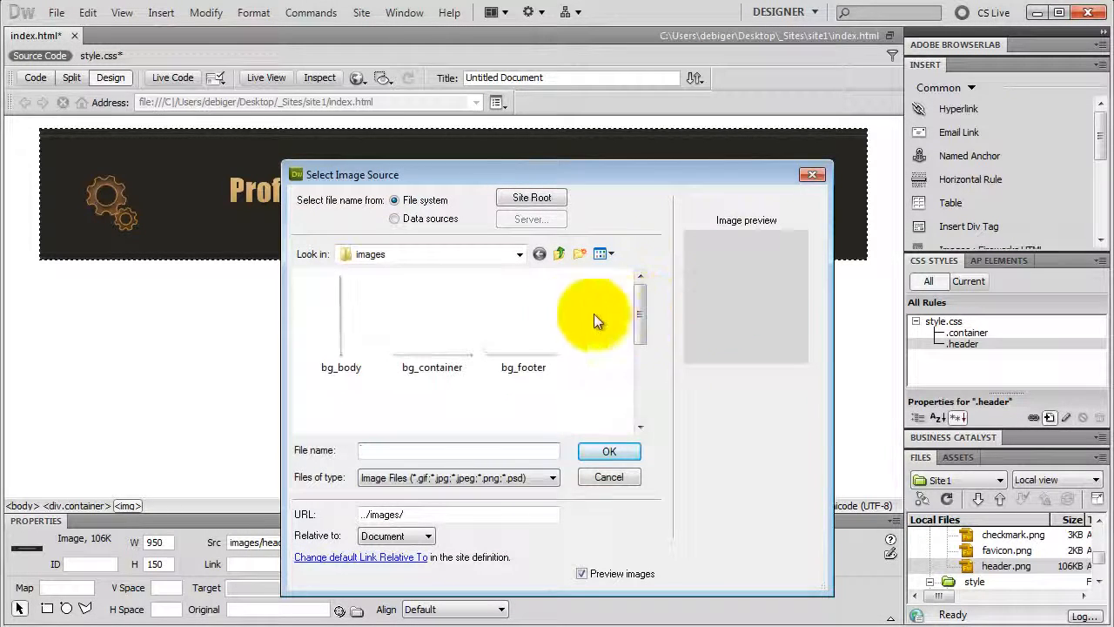
drag(644, 317, 642, 350)
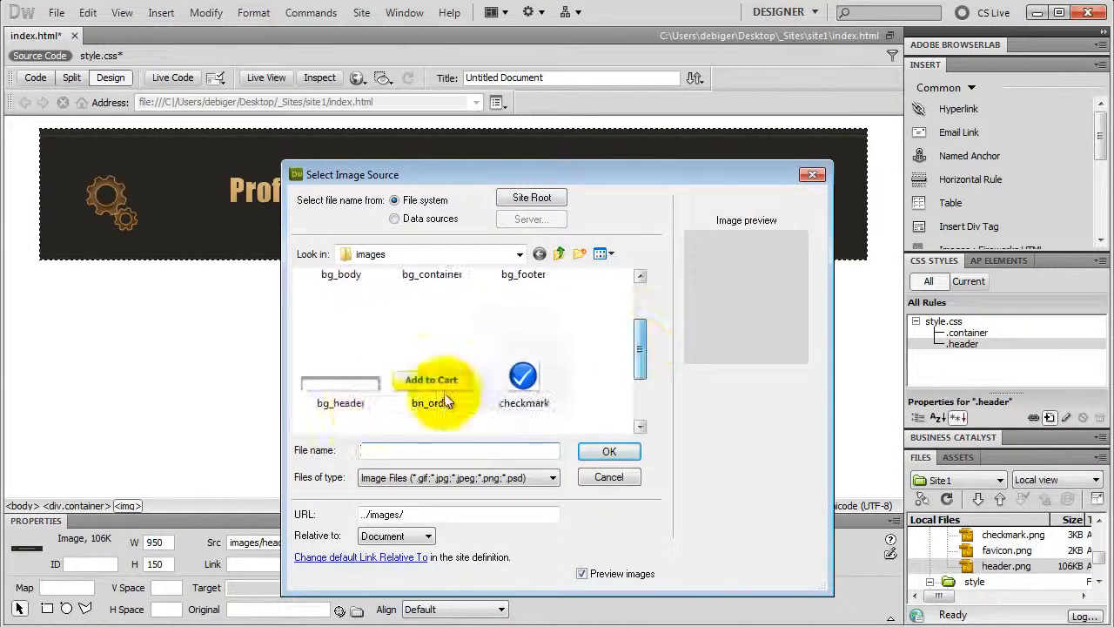
click(349, 381)
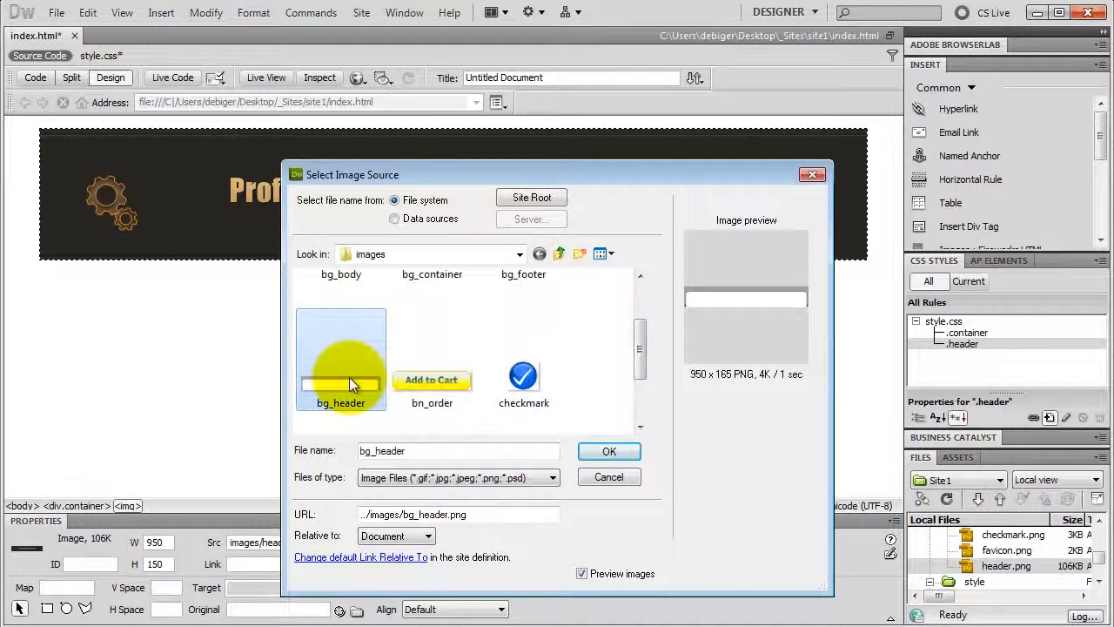
click(594, 451)
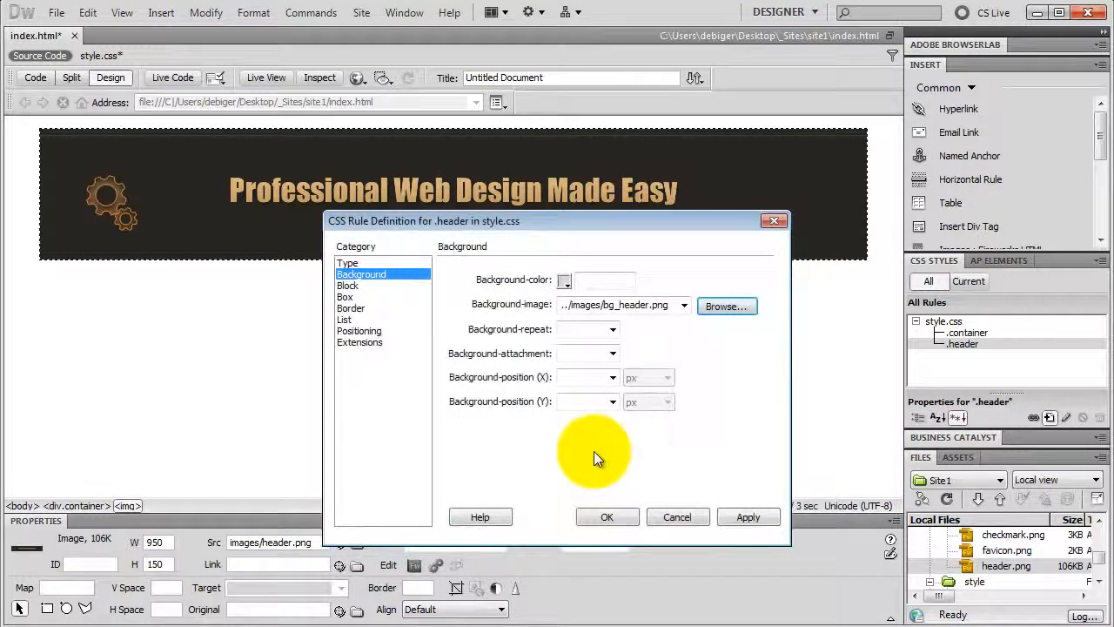
click(612, 330)
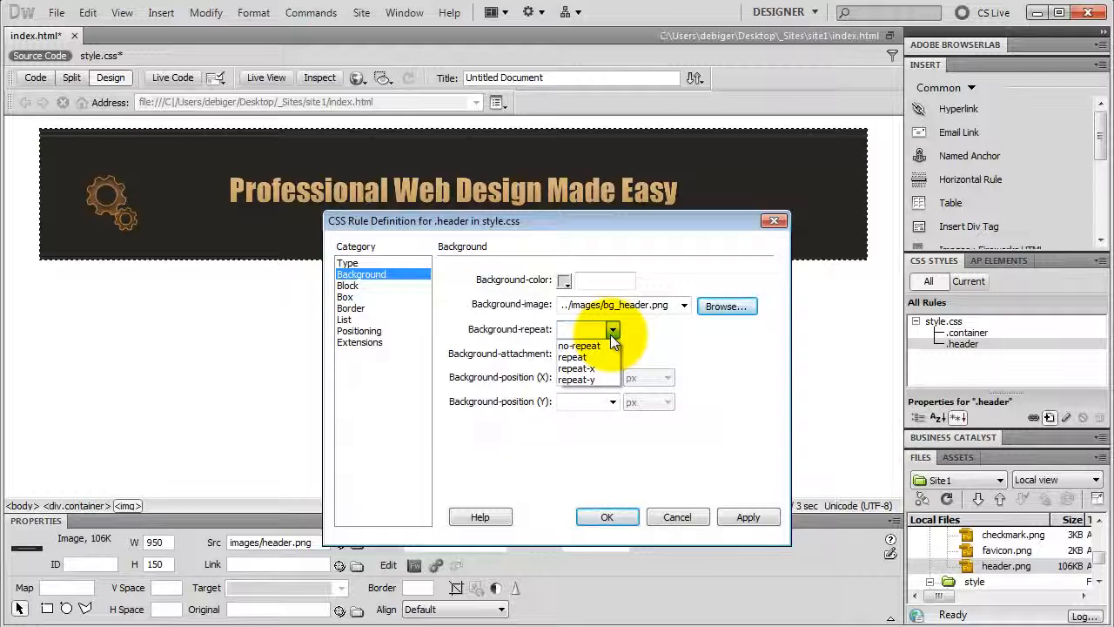
click(662, 335)
click(615, 519)
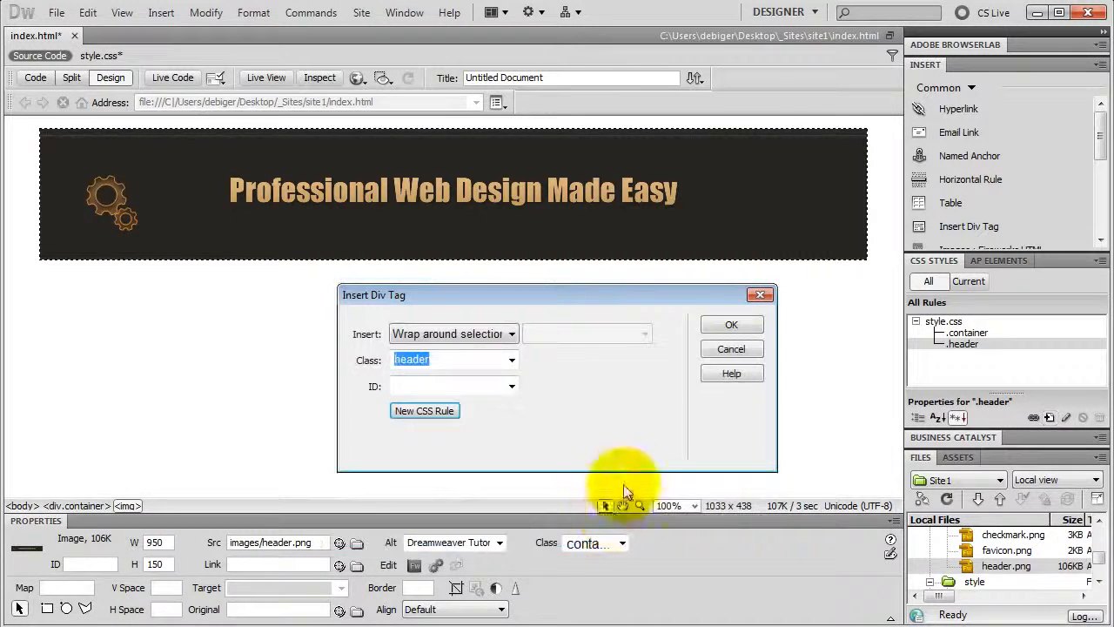
click(719, 324)
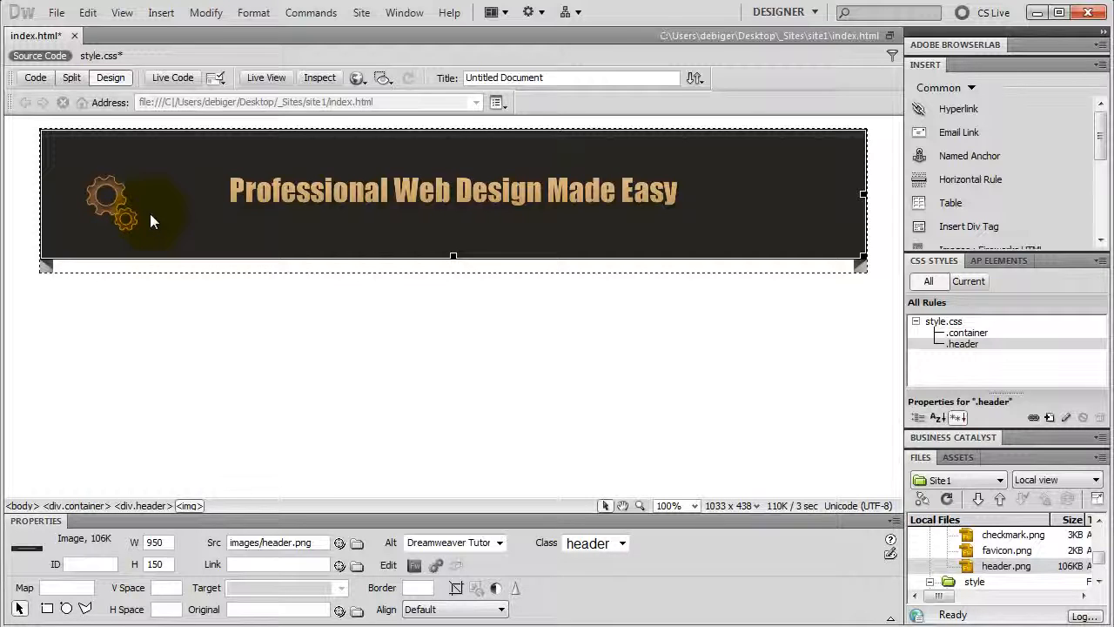
Step: In the source code, start a new div with the class content on a new line below the header div, and create its .content rule in style.css
click(39, 83)
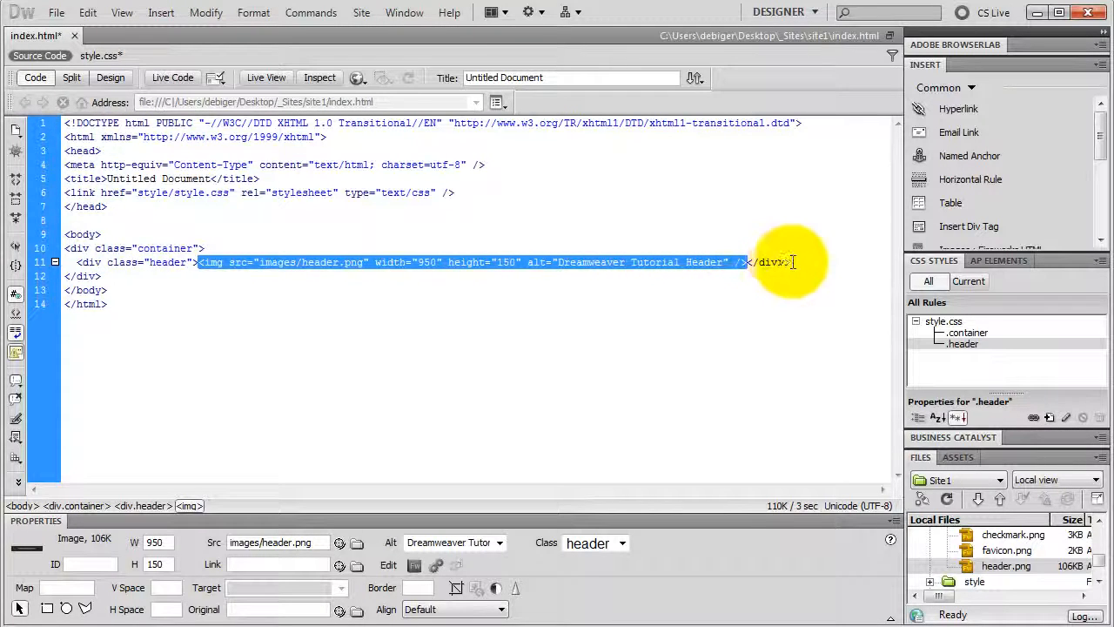
click(793, 262)
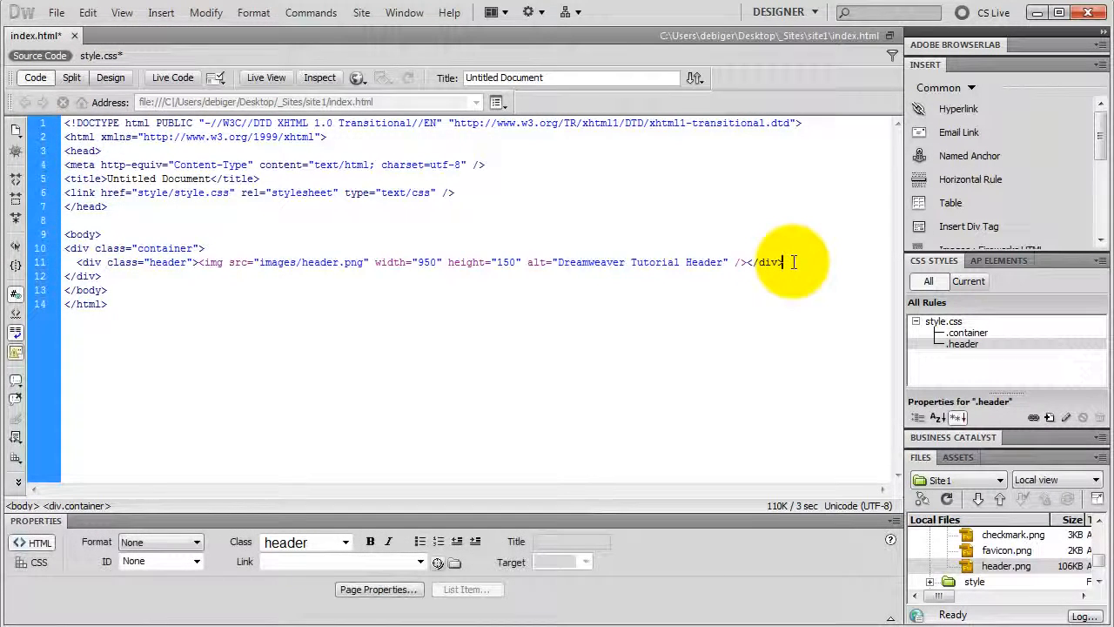
click(793, 262)
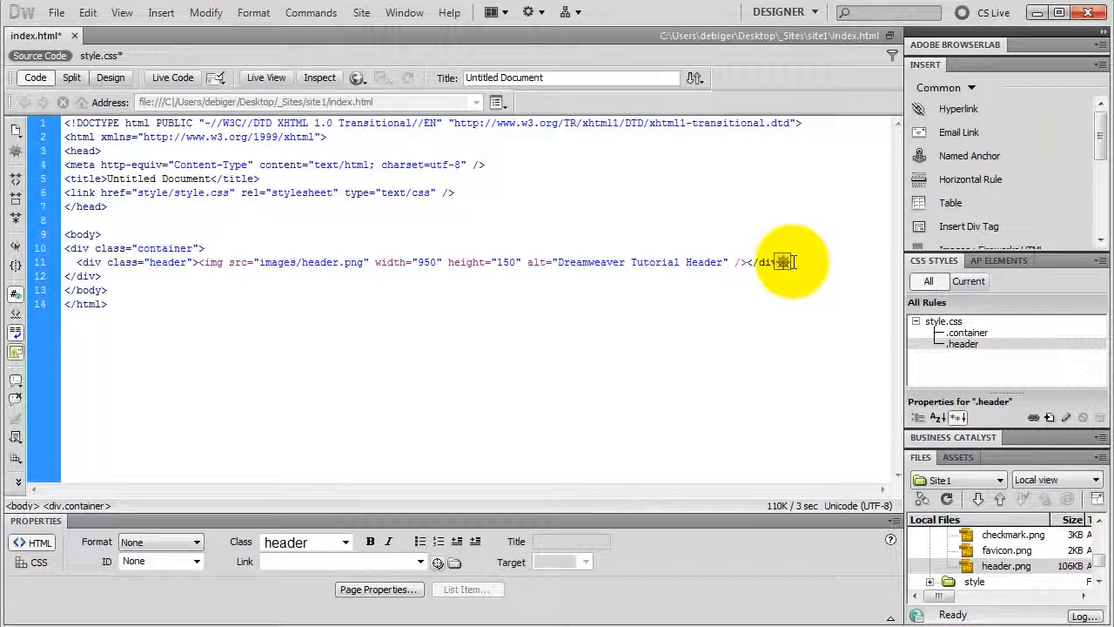
key(Return)
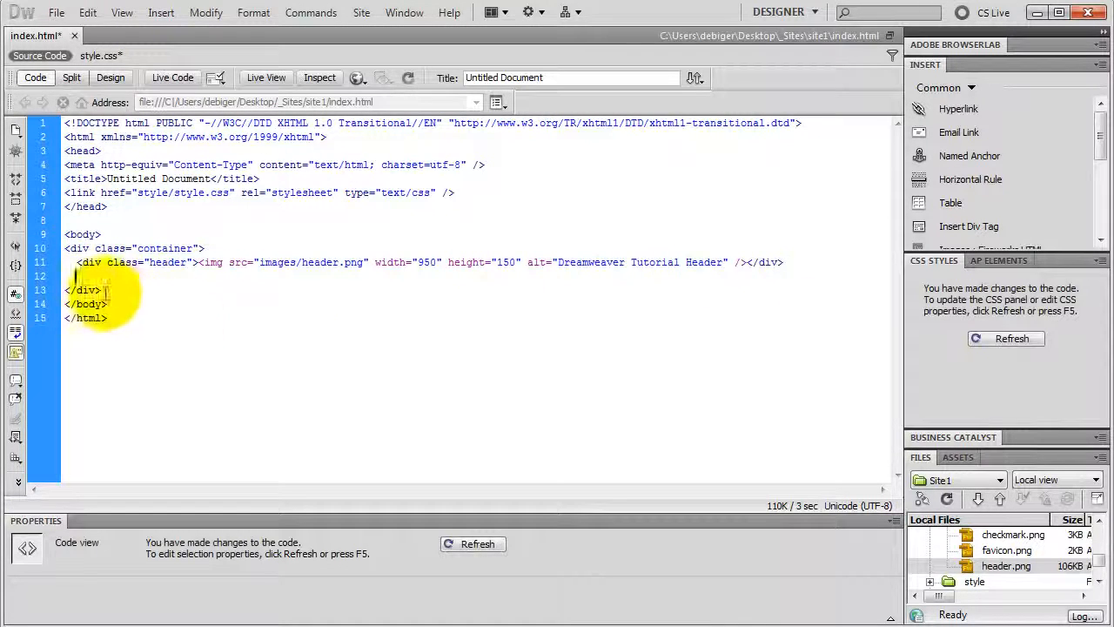
click(977, 225)
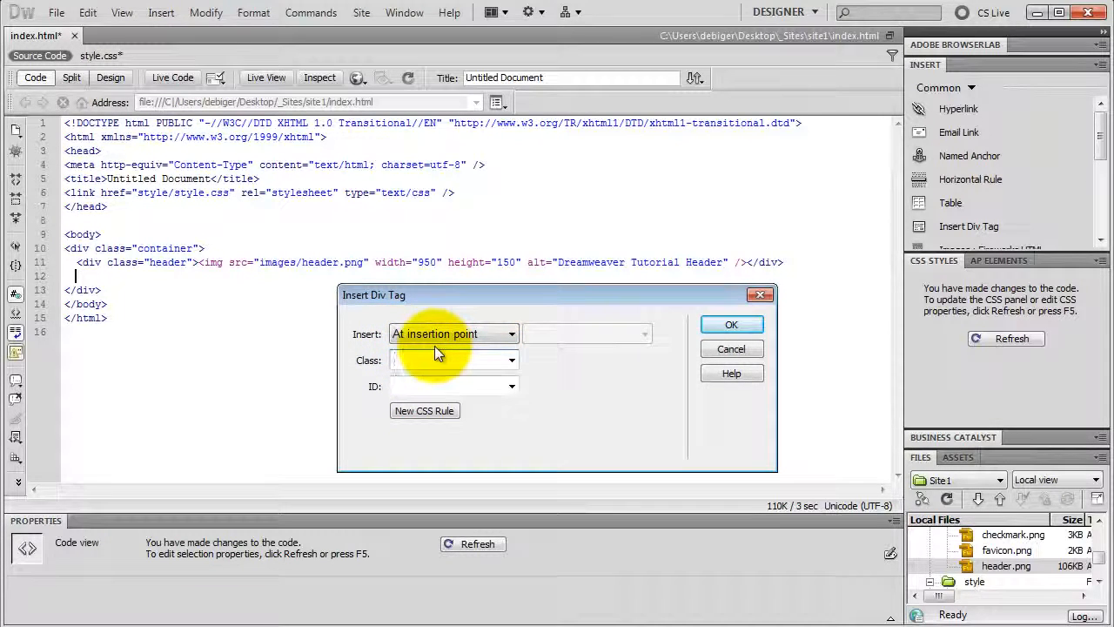
text(content)
click(421, 412)
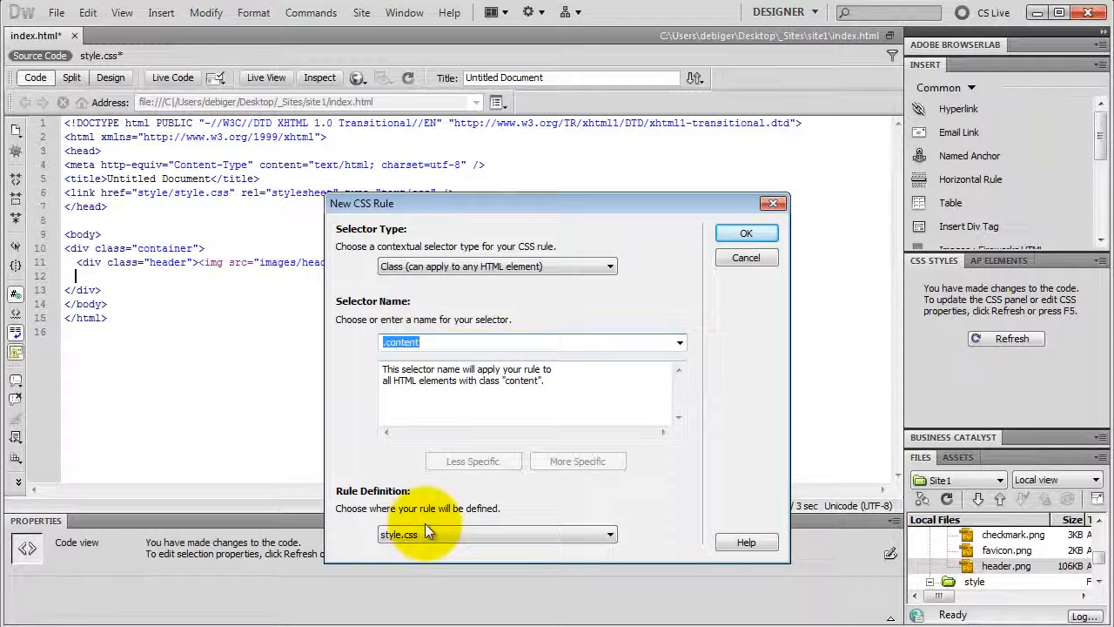
click(747, 232)
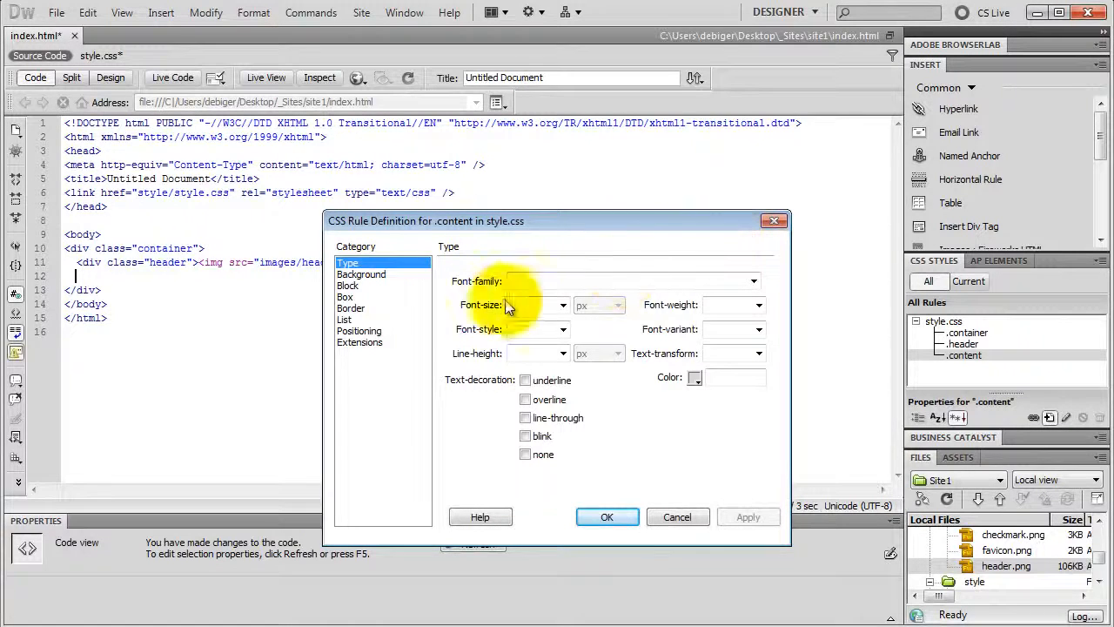
Step: Set the .content rule's box width to 800 px
click(363, 297)
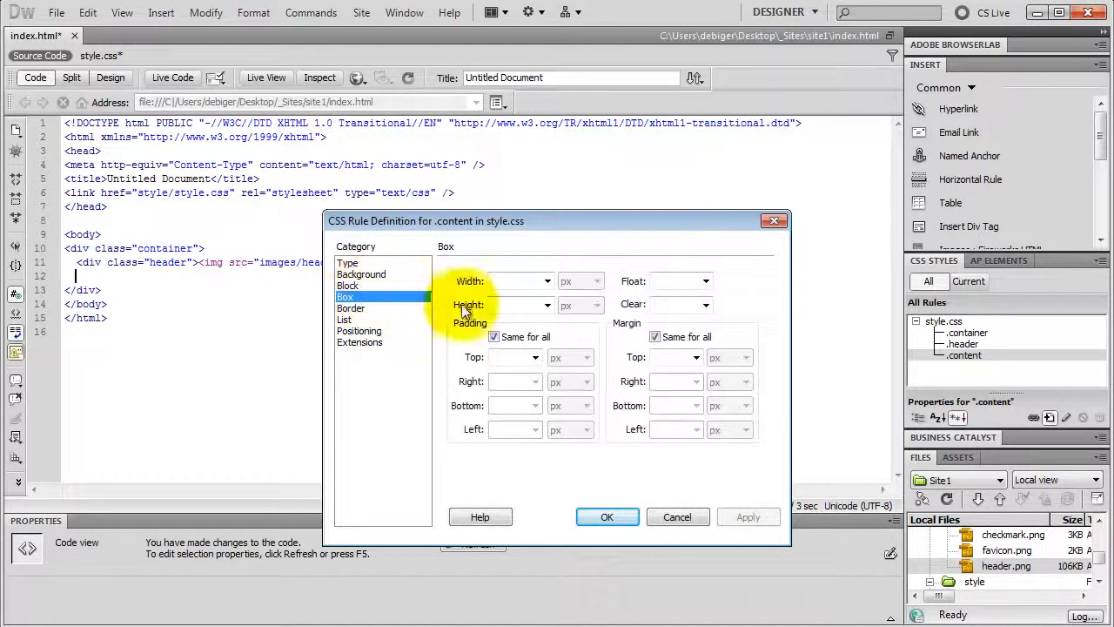
click(513, 281)
text(800)
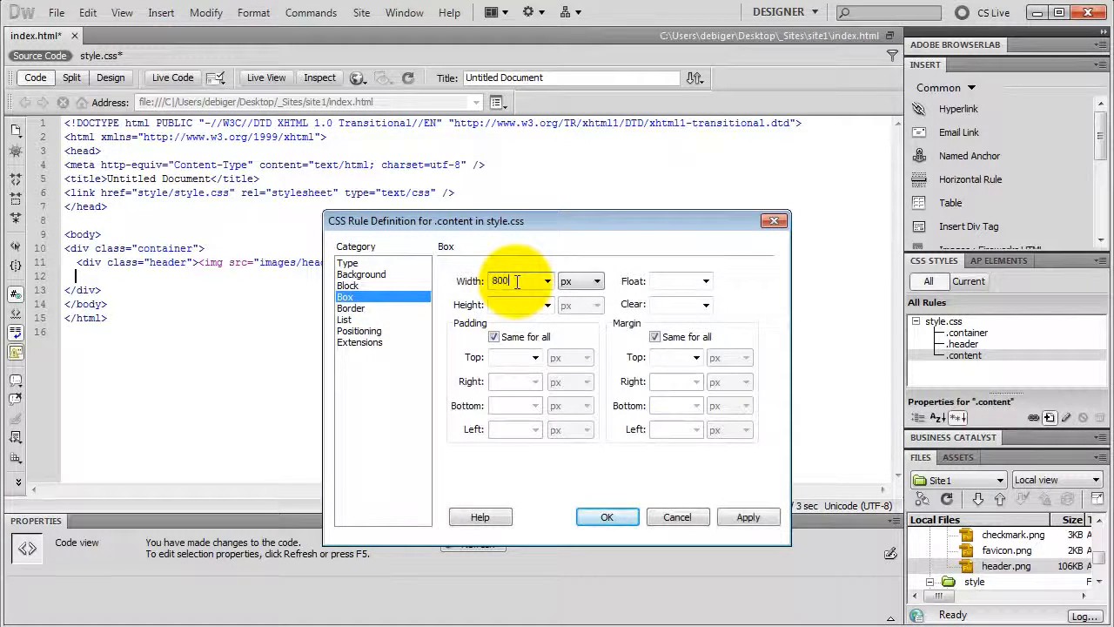
Step: Set the .content rule's right and left margins to auto, and complete the insertion of the content div
click(655, 336)
click(696, 381)
click(663, 394)
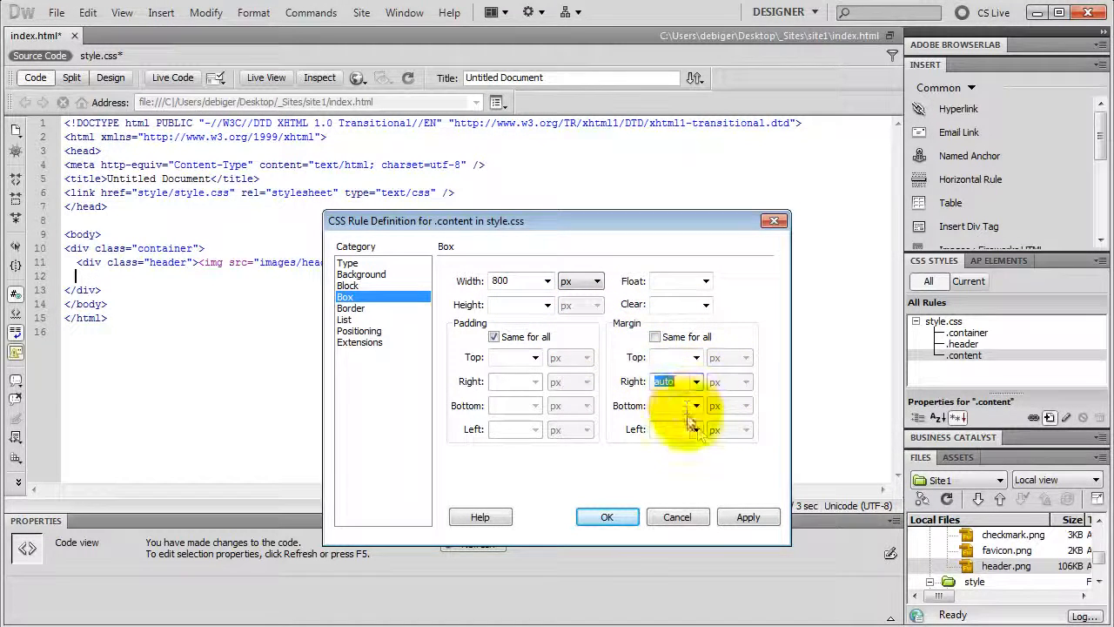
click(697, 429)
click(664, 444)
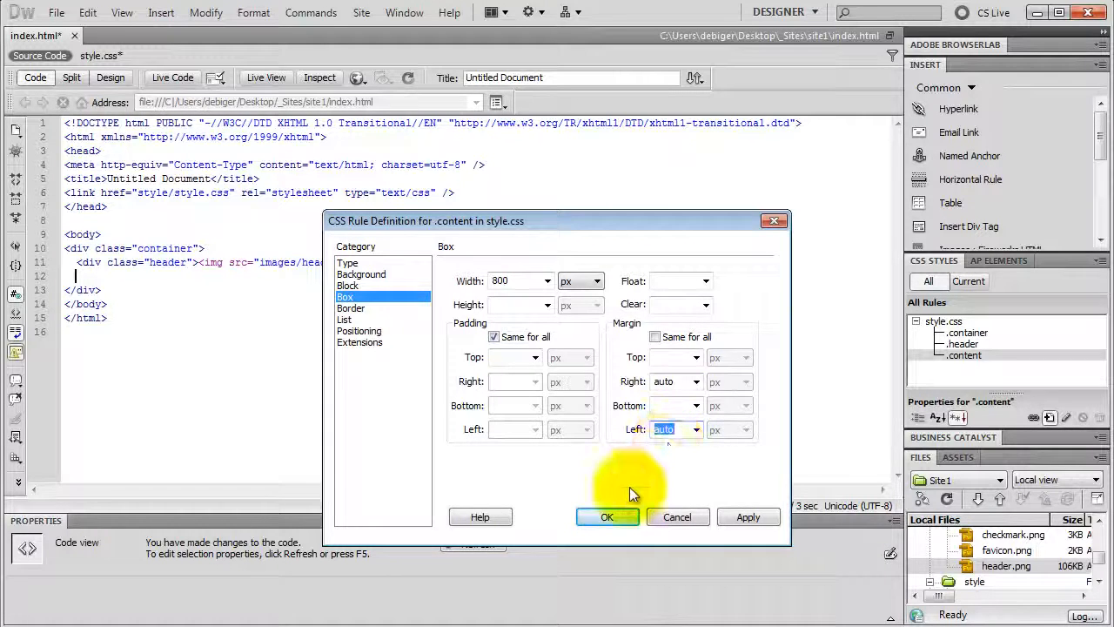
click(611, 517)
click(719, 324)
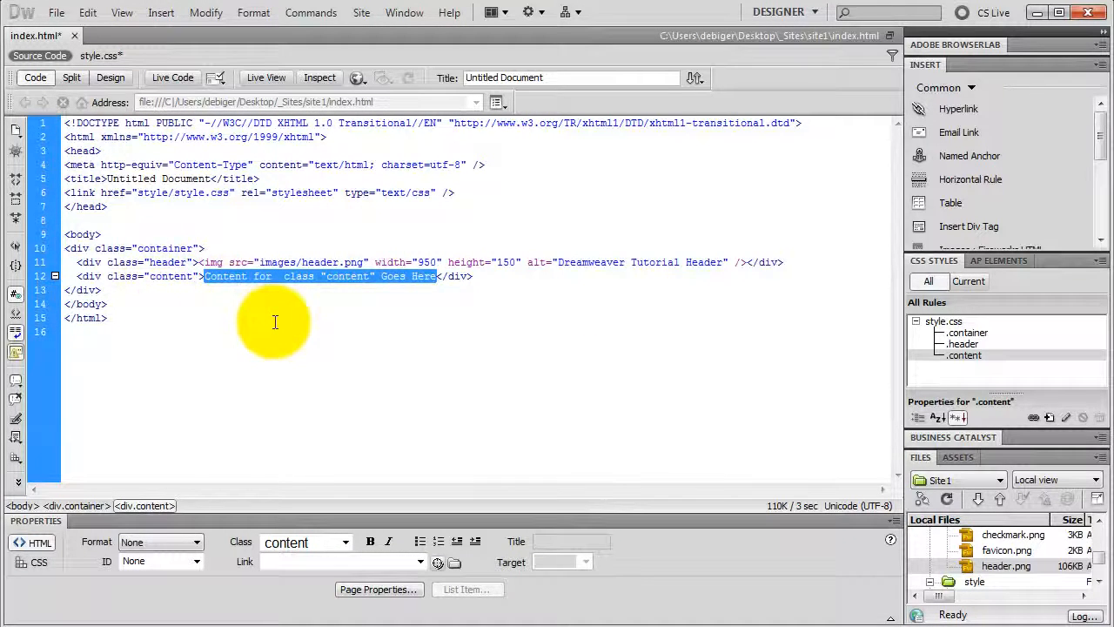
Step: Replace the content div's placeholder in the page design with the copied headline, subheadline and lorem ipsum text, and review its source code
click(109, 77)
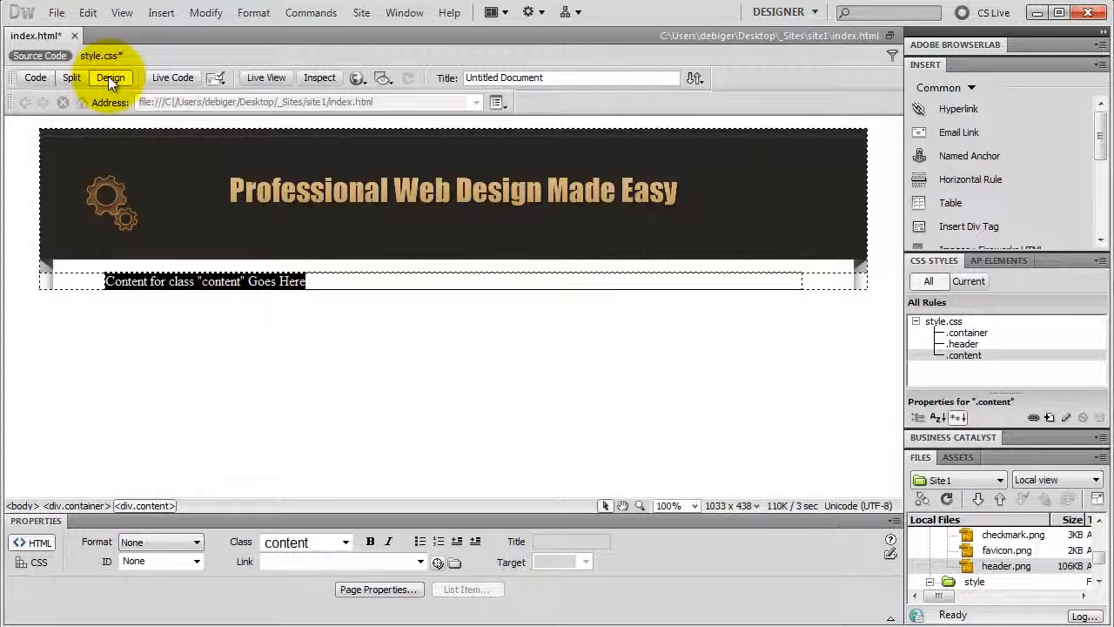
key(ctrl+v)
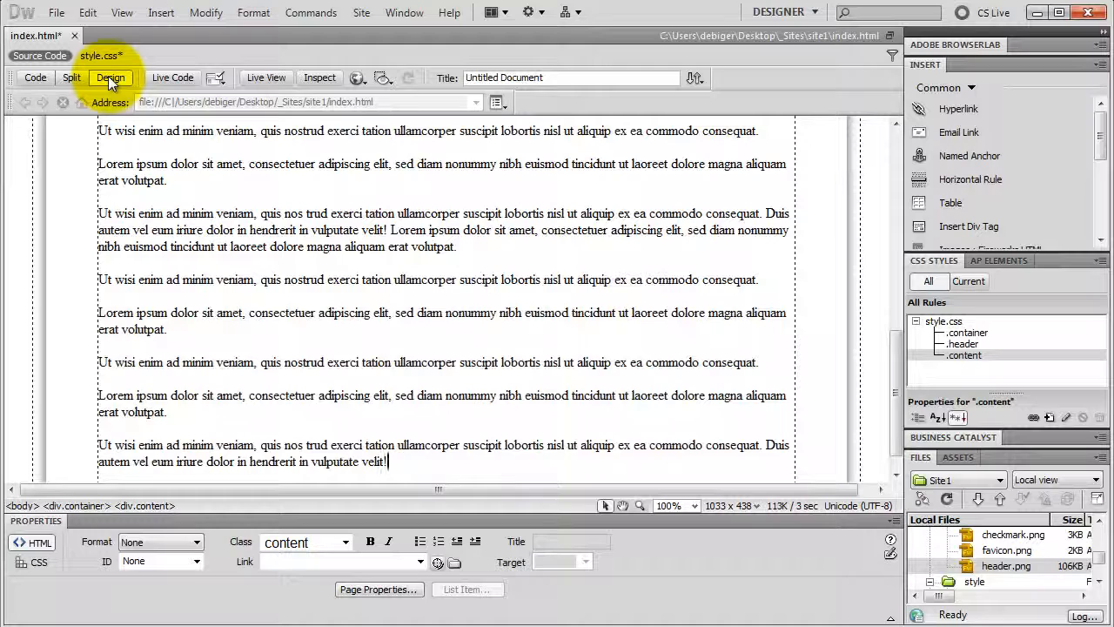
click(36, 78)
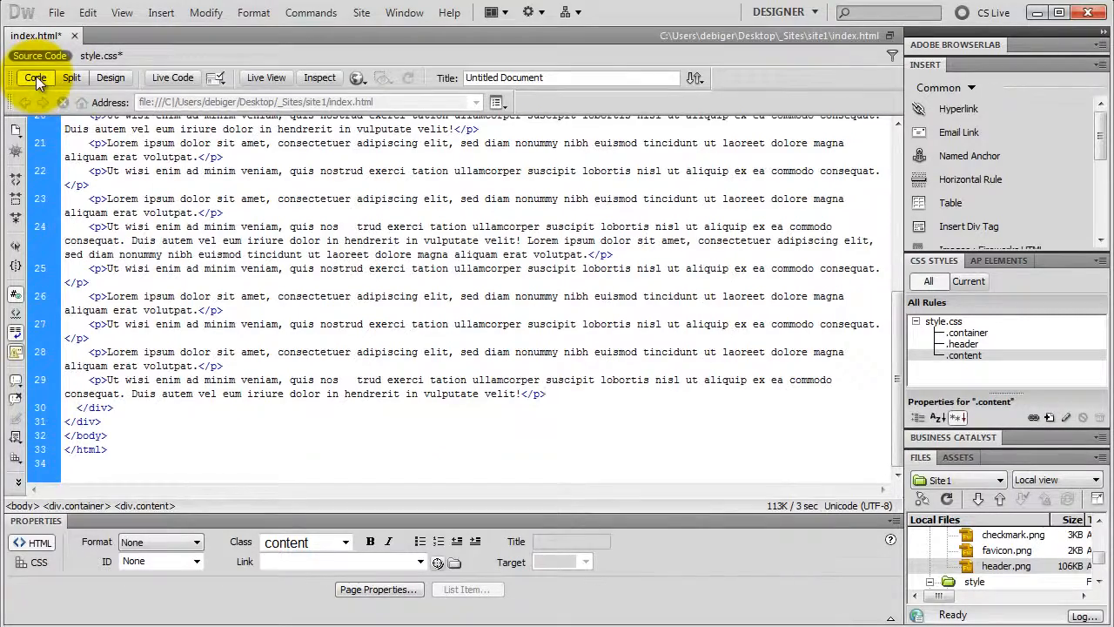
scroll(218, 208, up, 6)
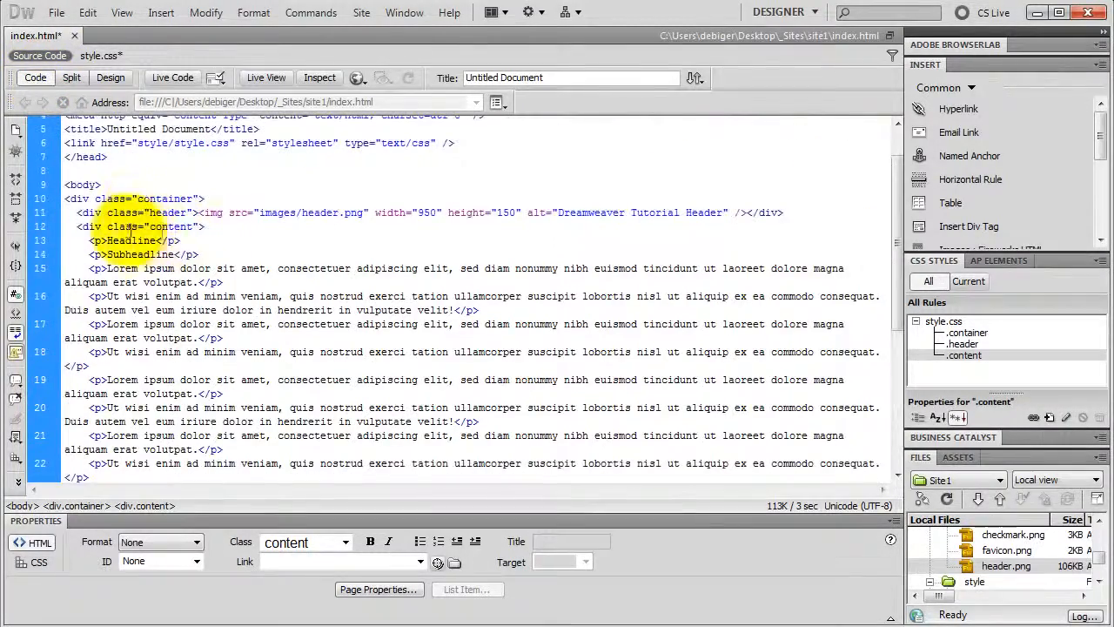
scroll(202, 231, down, 4)
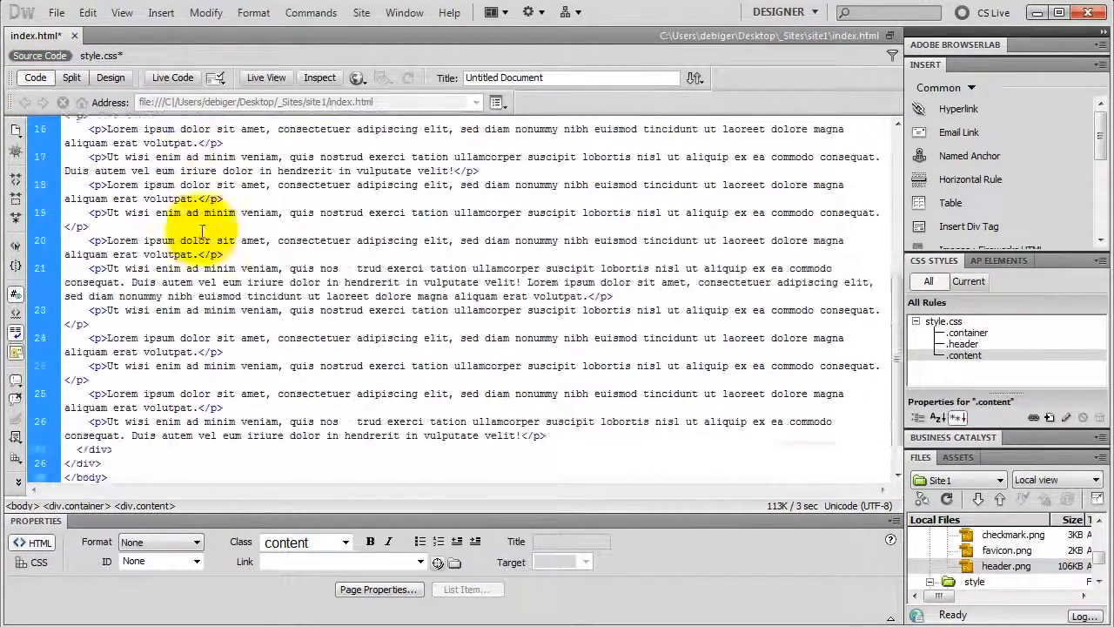
scroll(202, 231, down, 3)
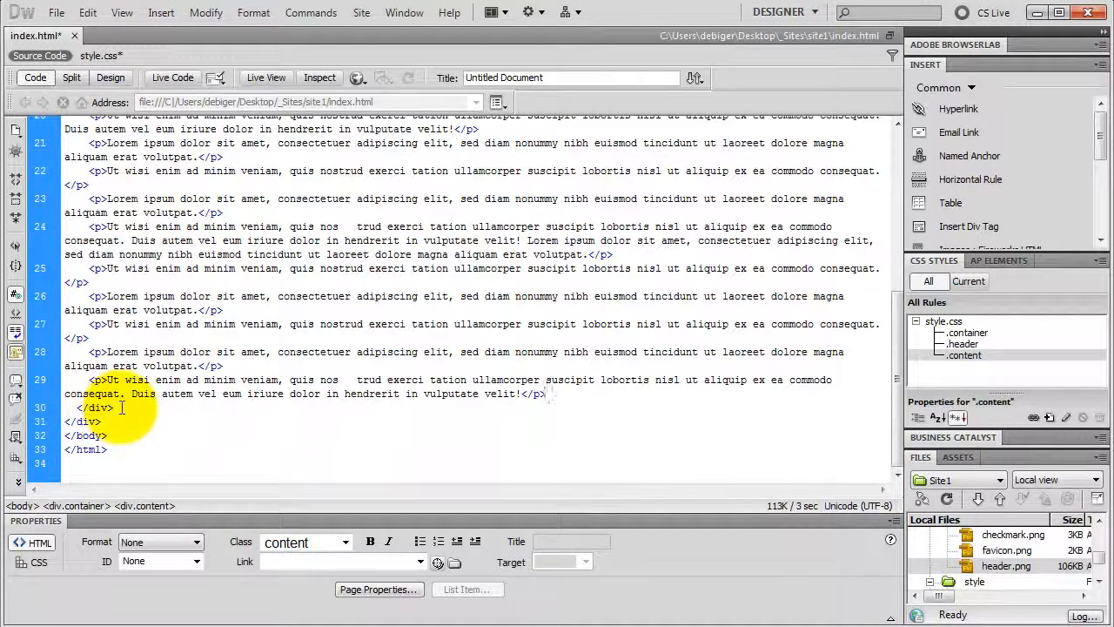
Step: In the source code, open a new div with the class footer on a new line below the content div
click(123, 407)
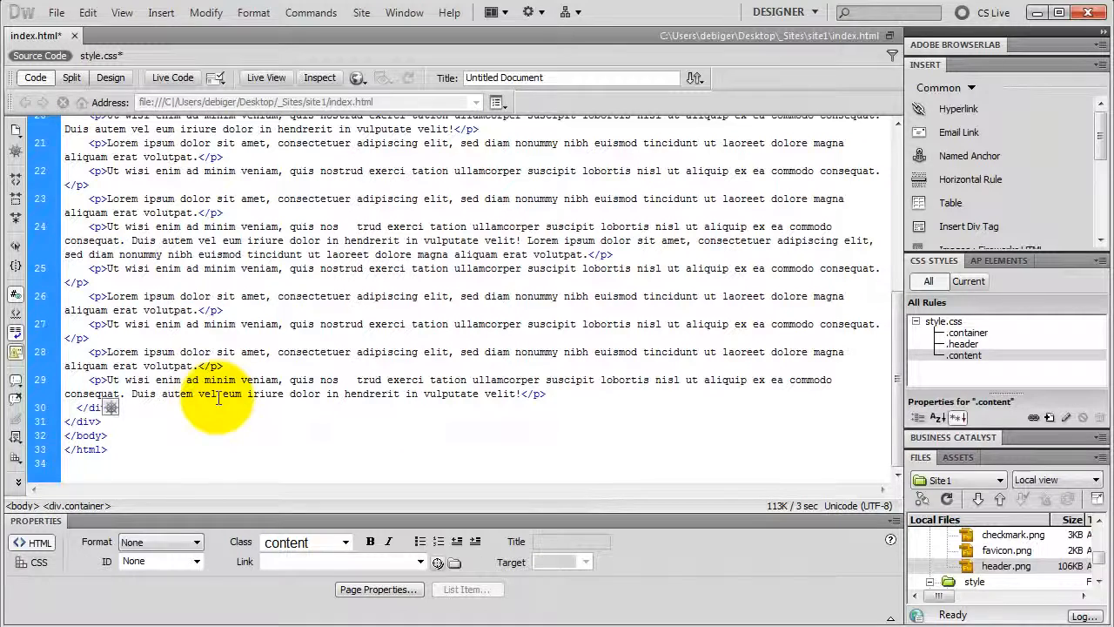
key(Return)
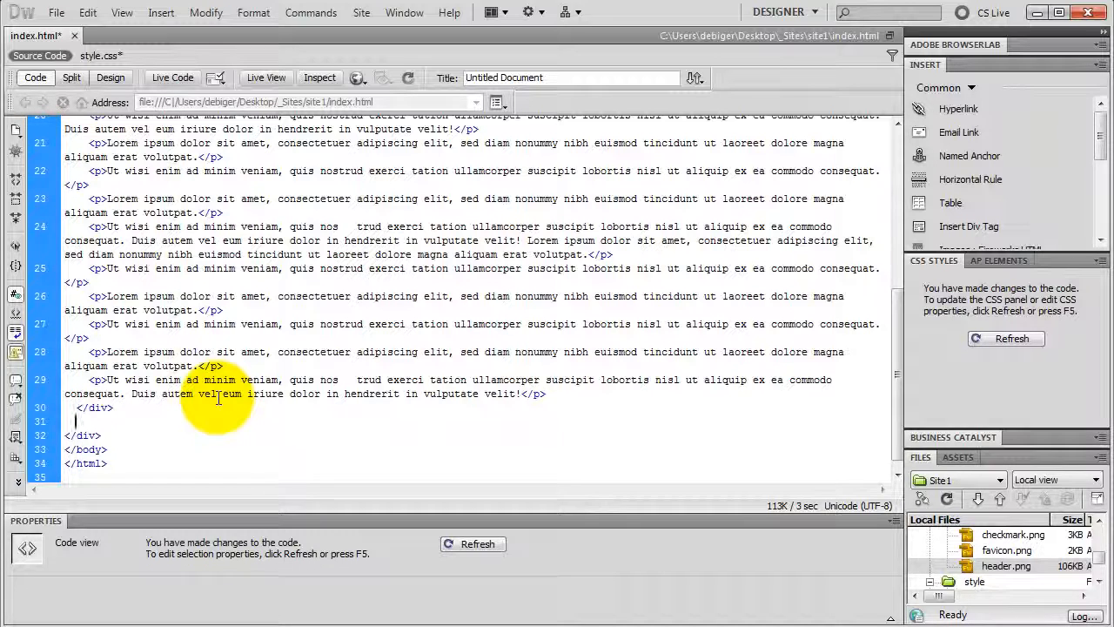
text(<)
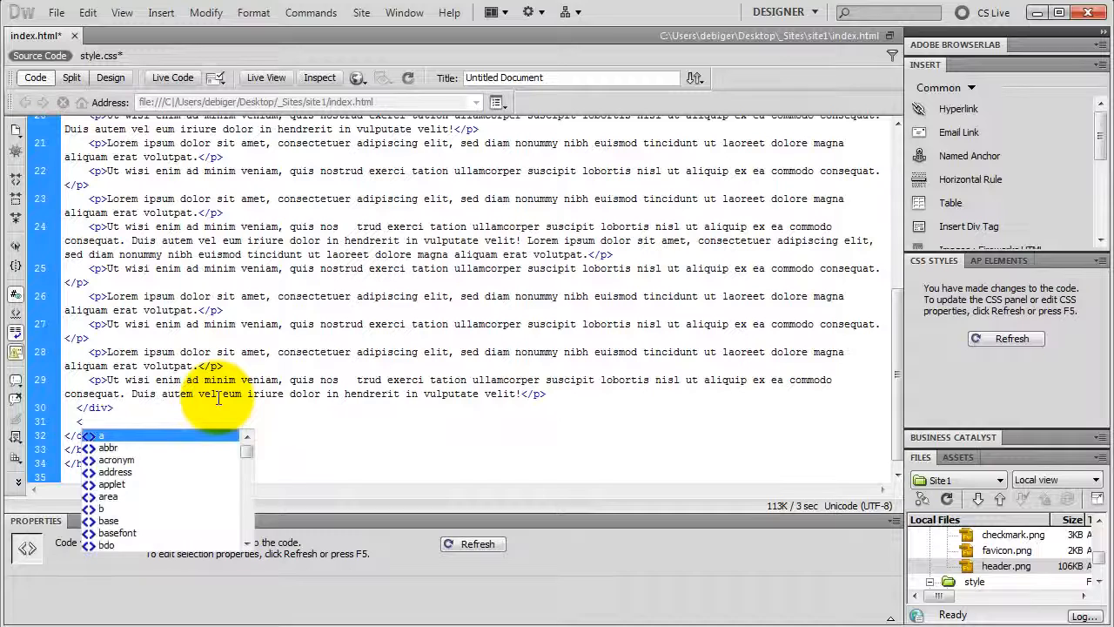
text(div )
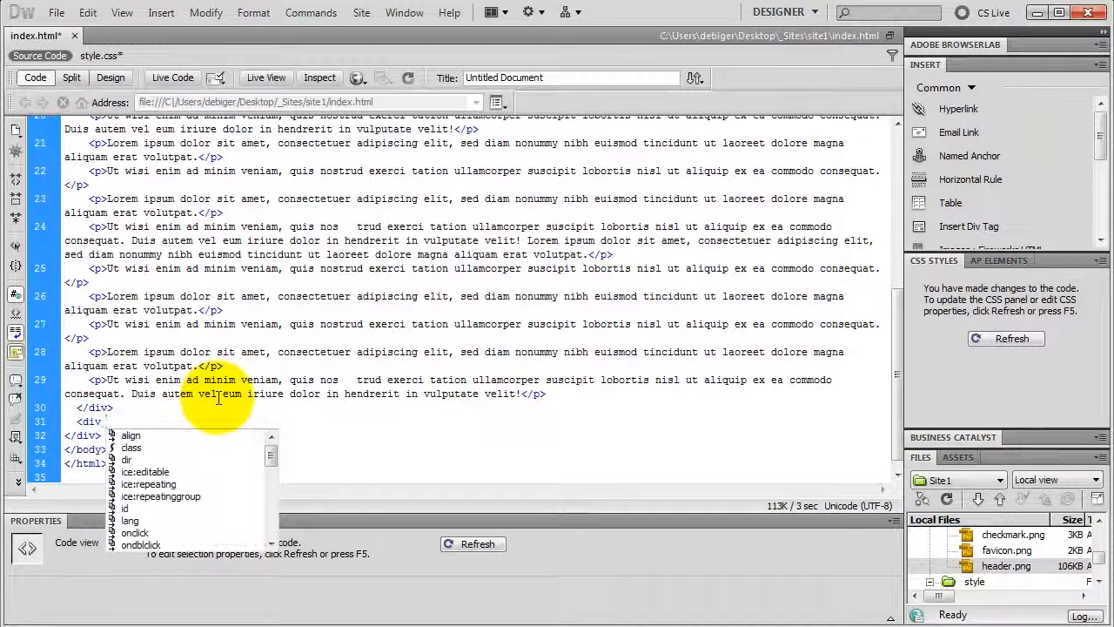
text(cl)
key(Return)
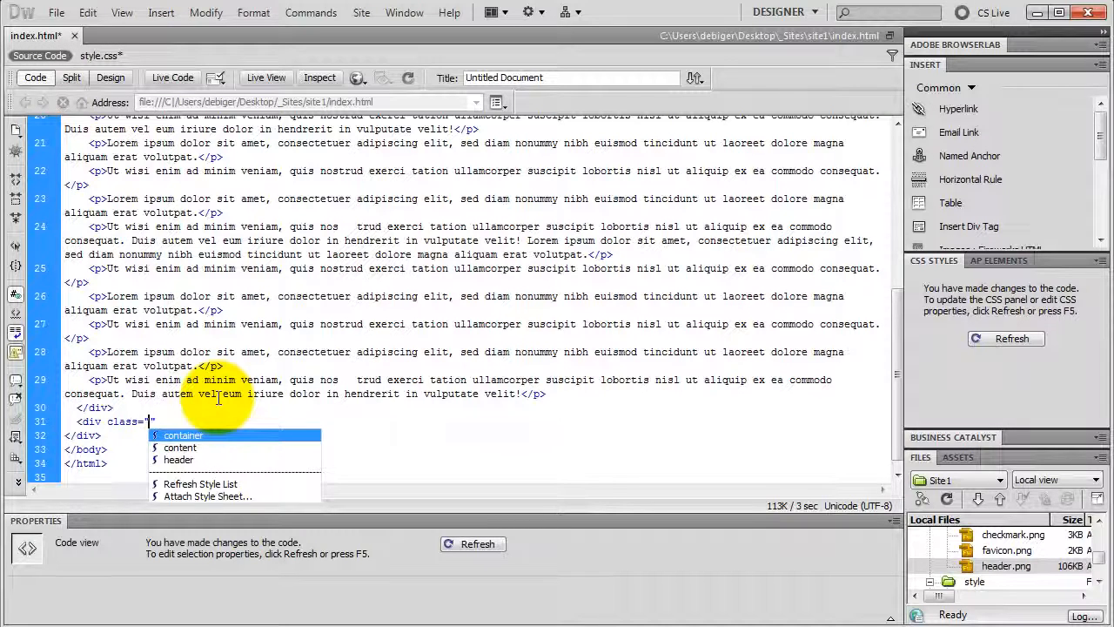
text(foot)
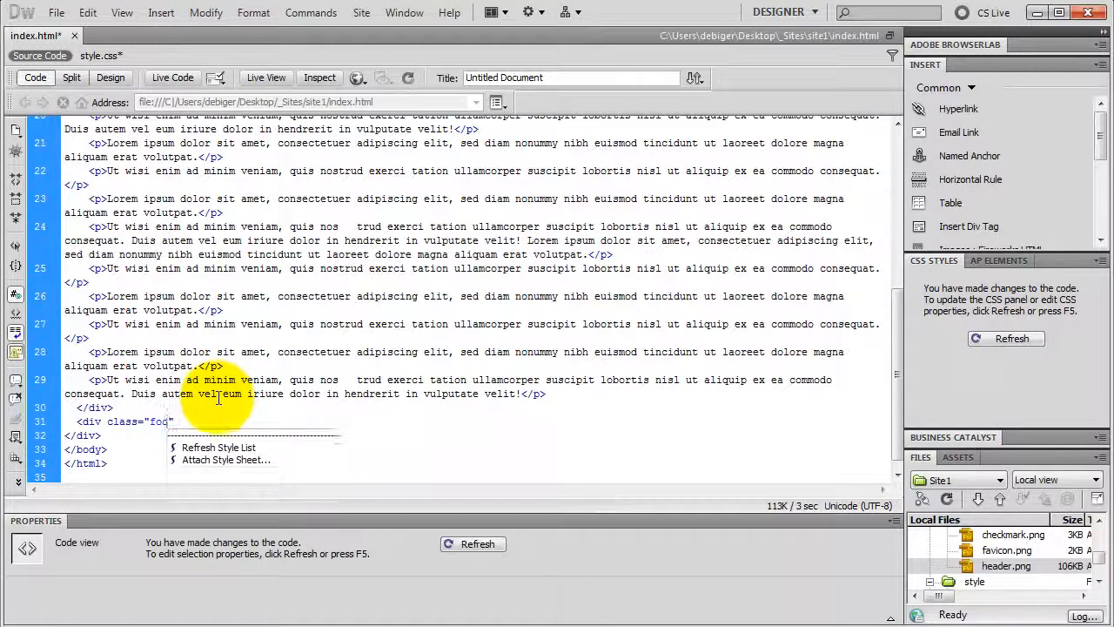
text(er)
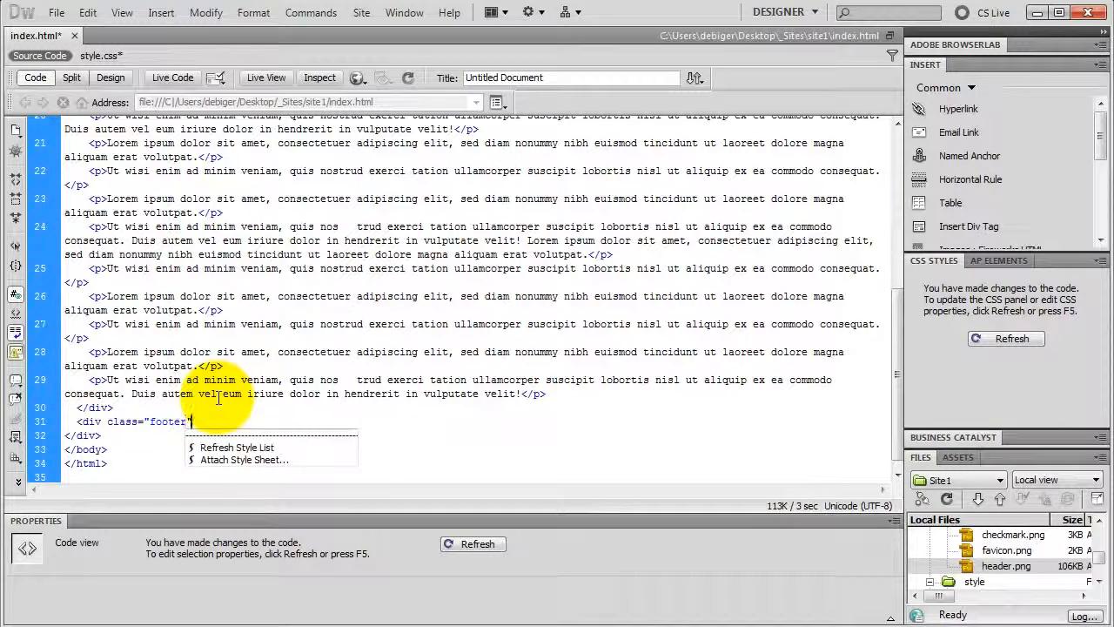
key(Right)
text(>)
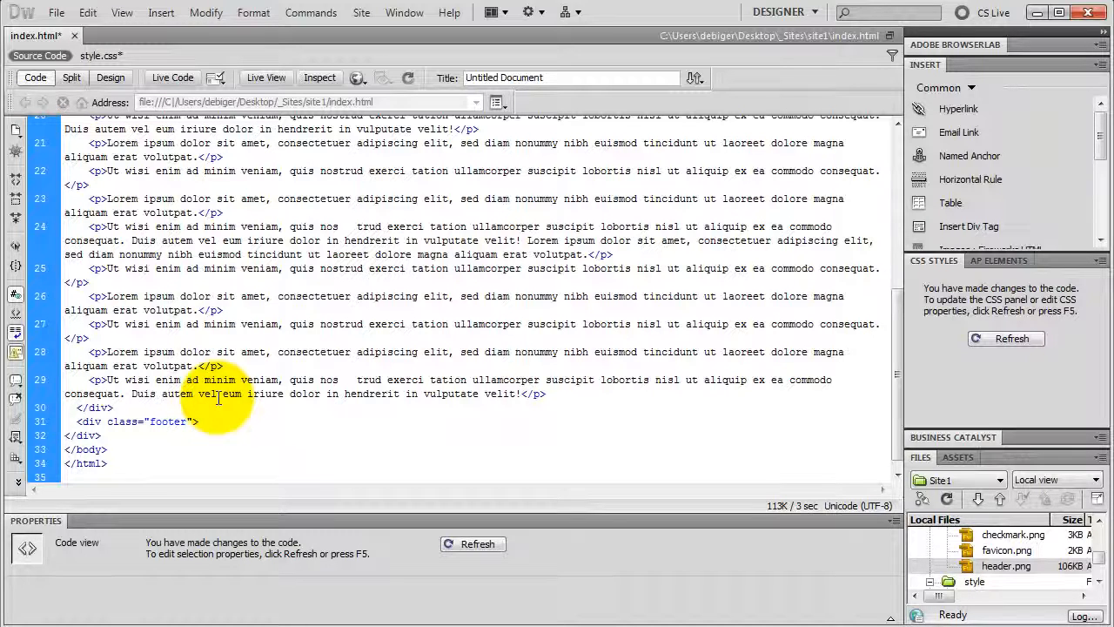
Step: Fill the footer div with the placeholder text jhjkhkjhkj, add its closing tag, and check it in the page design
text(jhjkhkjhkj)
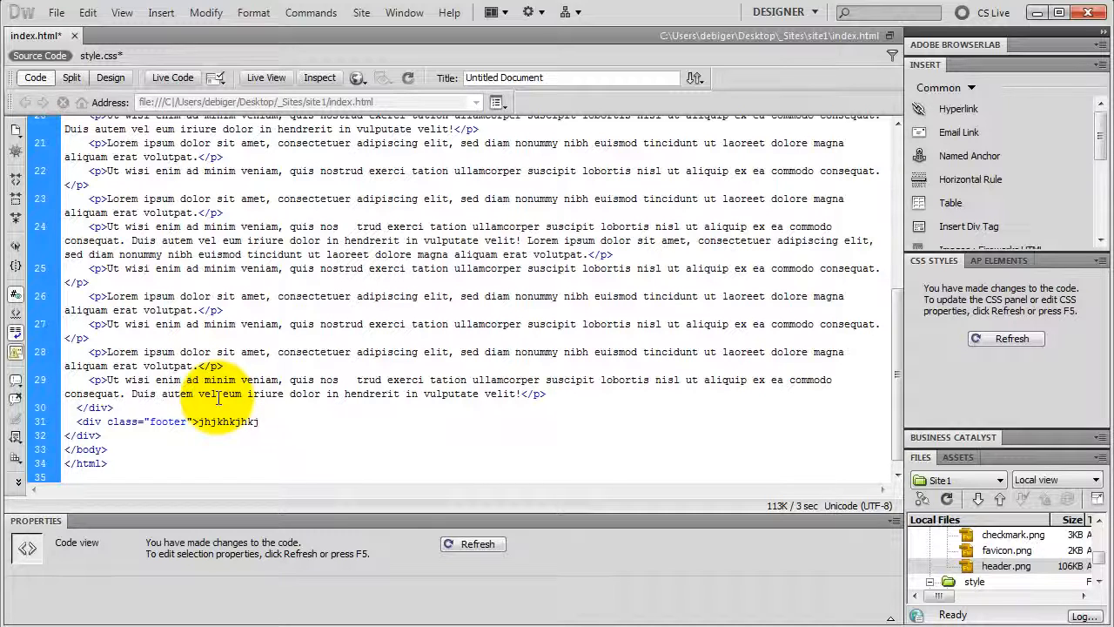
text(<)
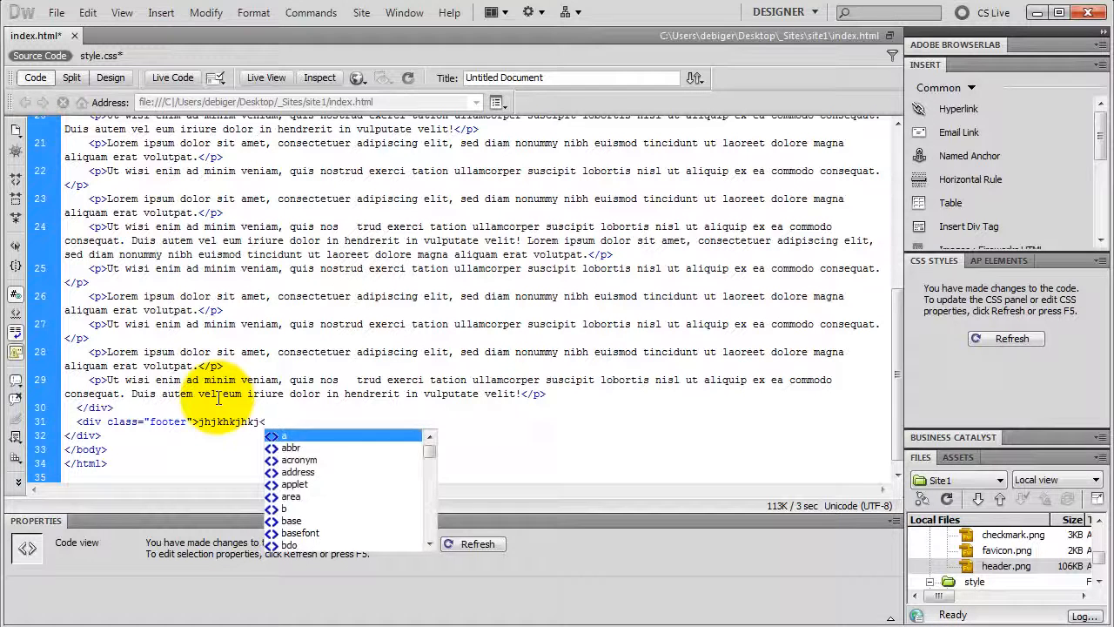
text(/div>)
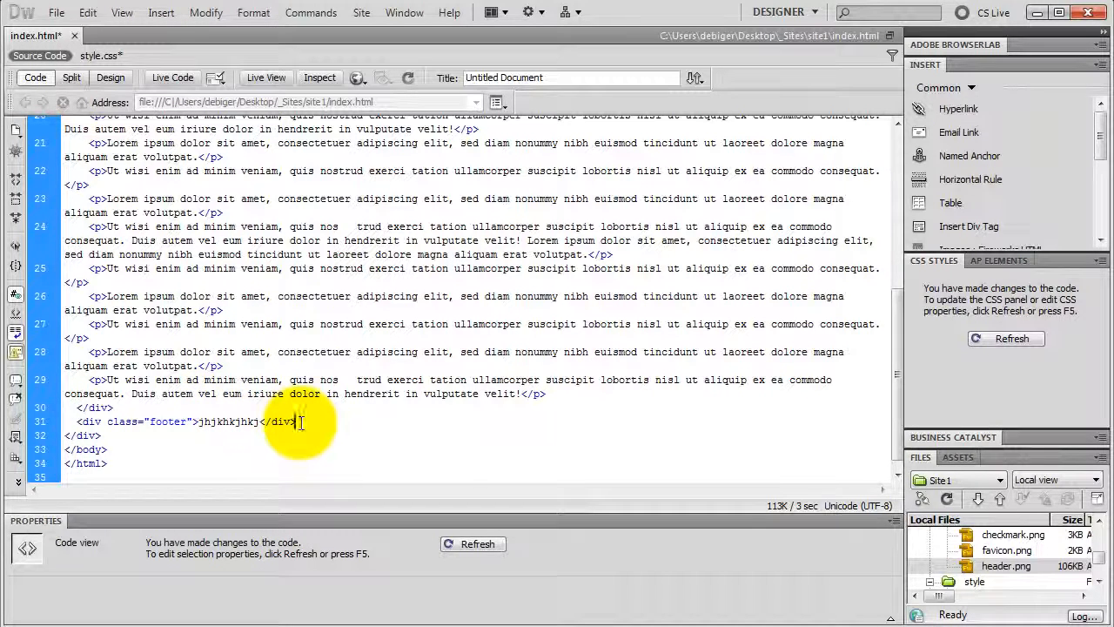
click(110, 78)
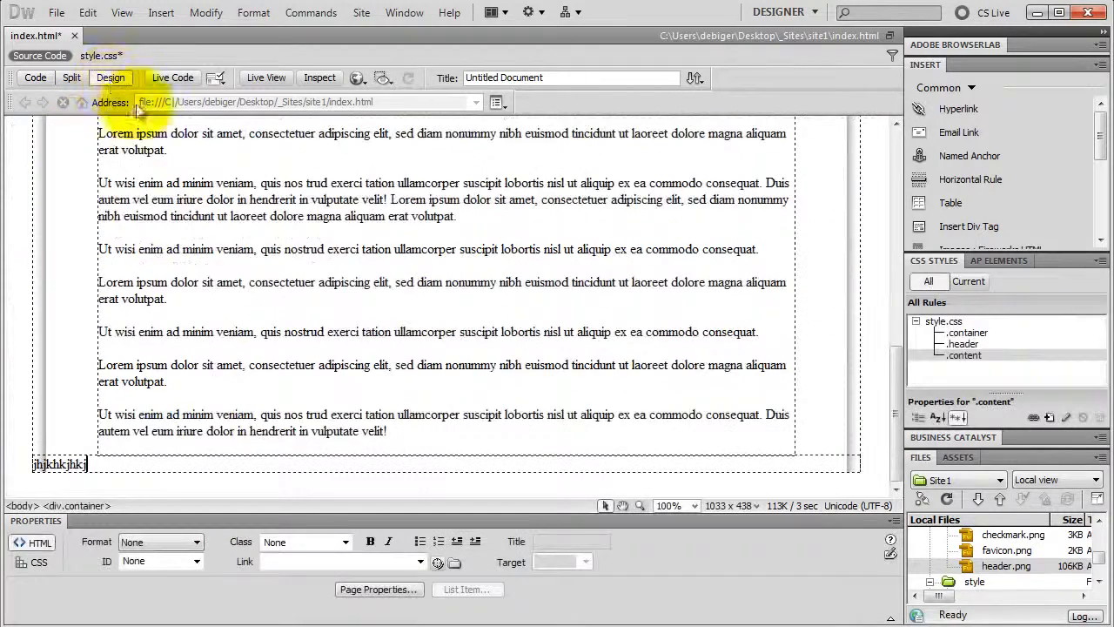
click(112, 462)
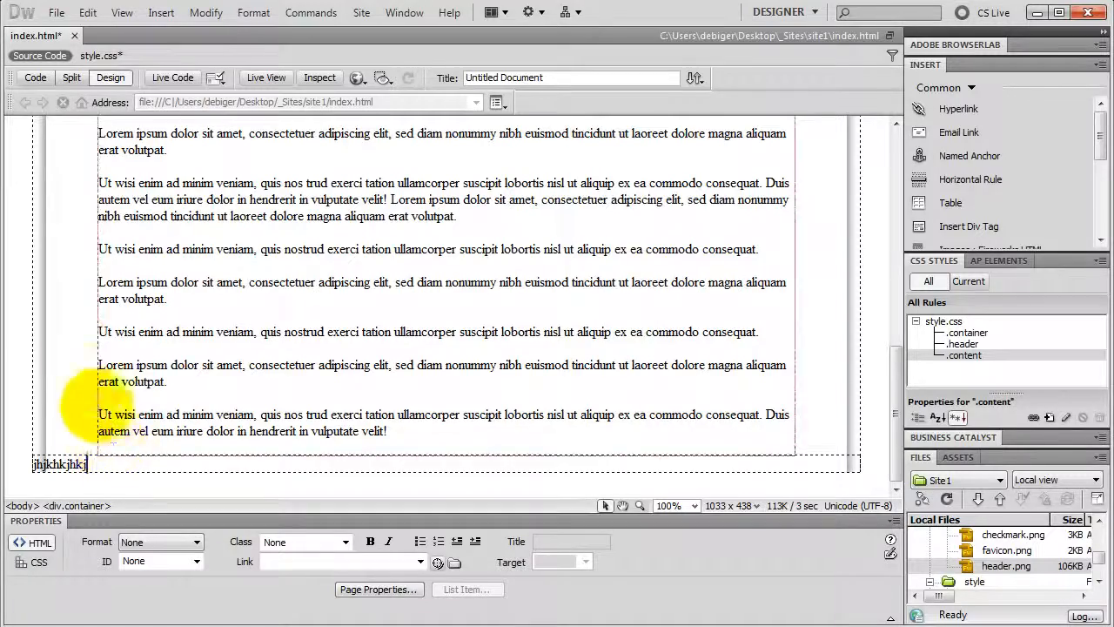
Step: Start a .footer rule at the end of style.css and give it a width of 950px
click(100, 56)
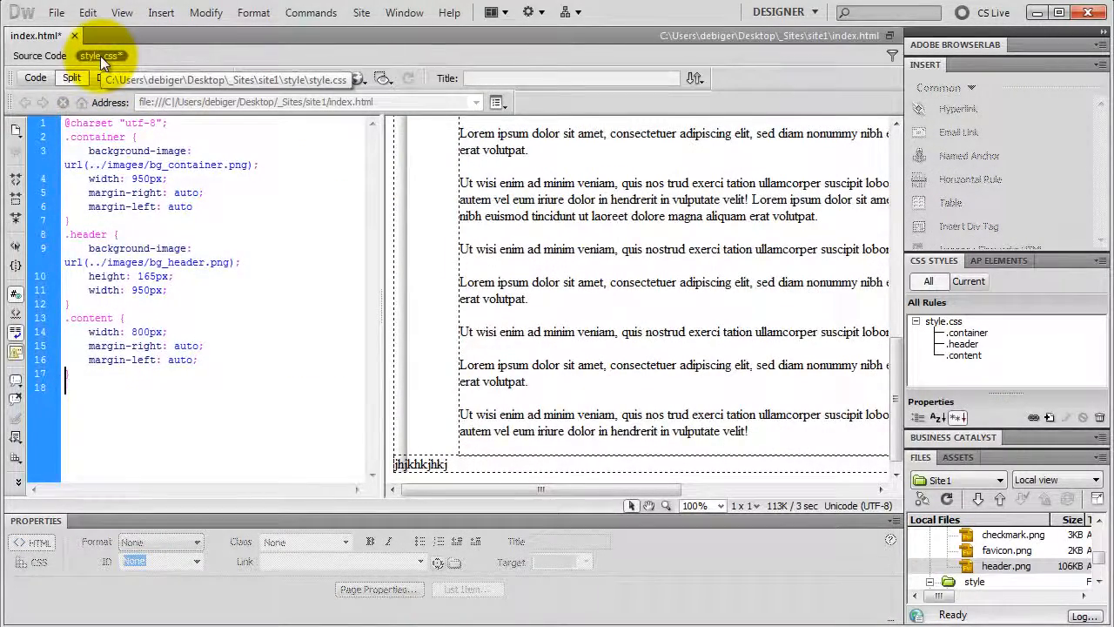
text(})
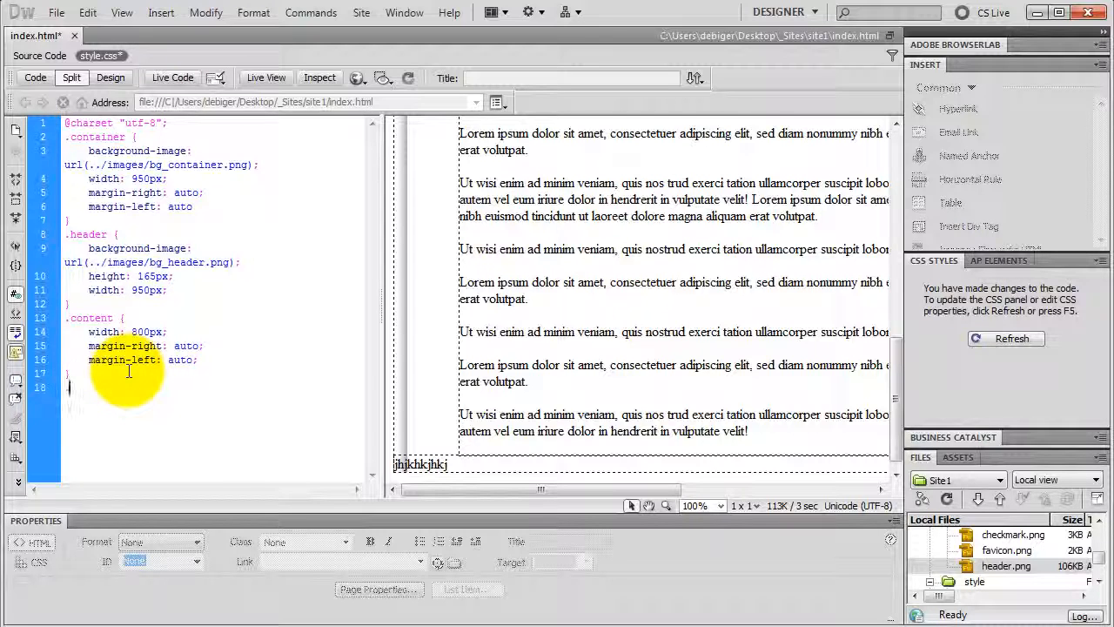
text(footer)
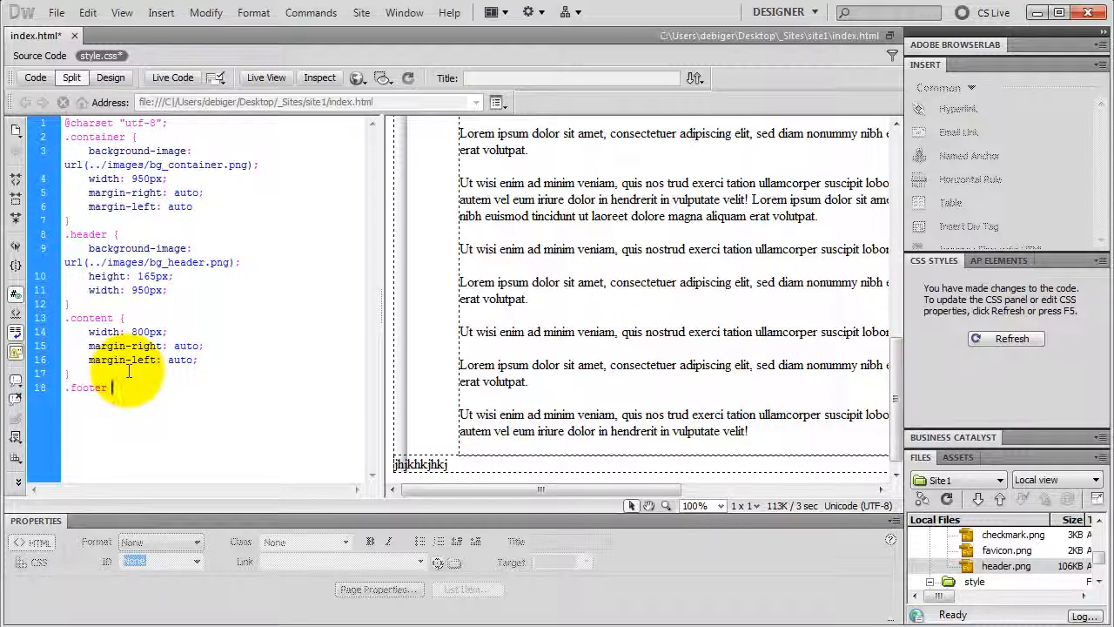
text({)
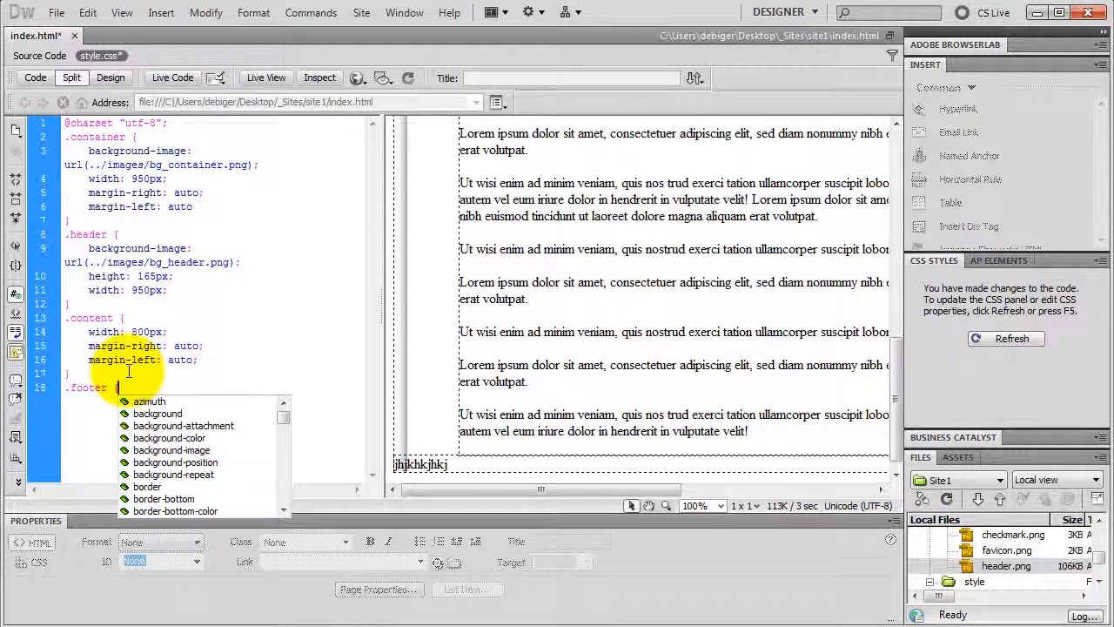
key(Return)
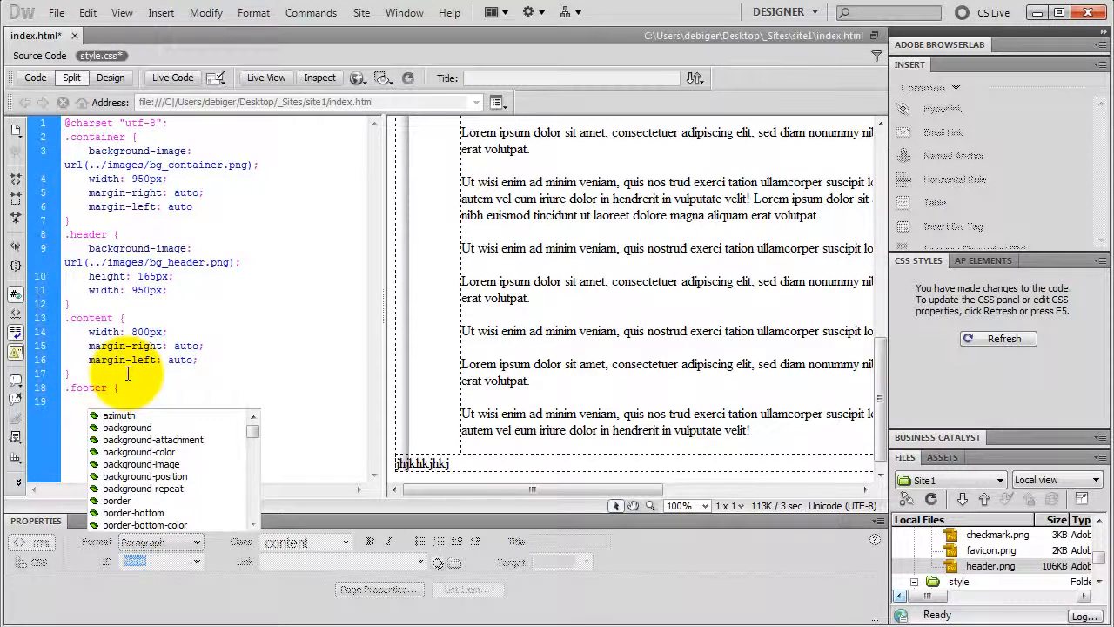
text(w)
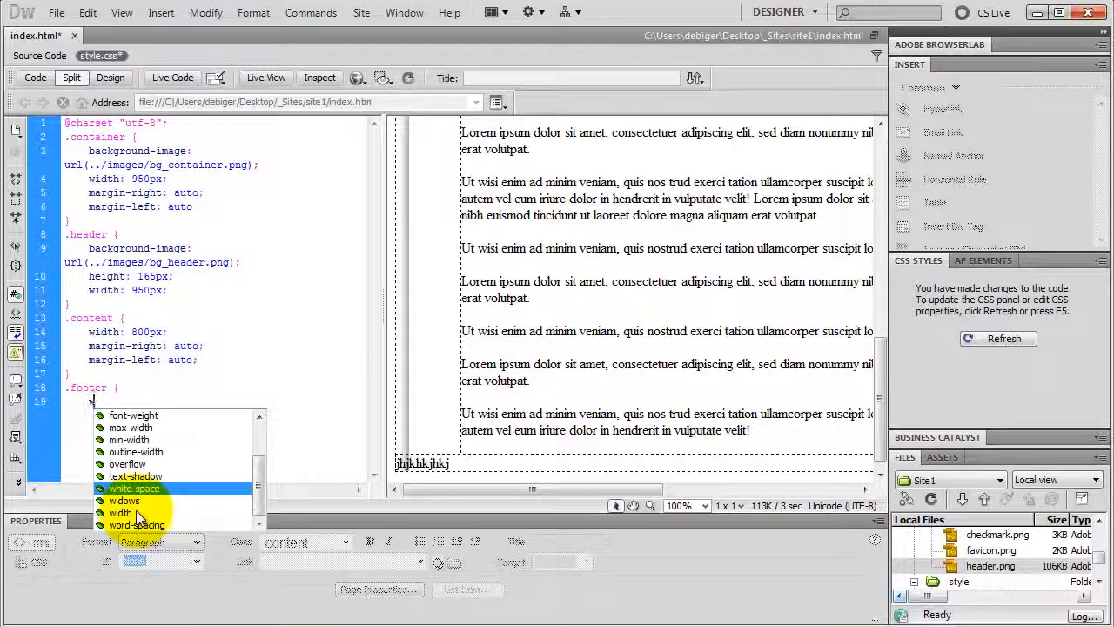
double_click(135, 511)
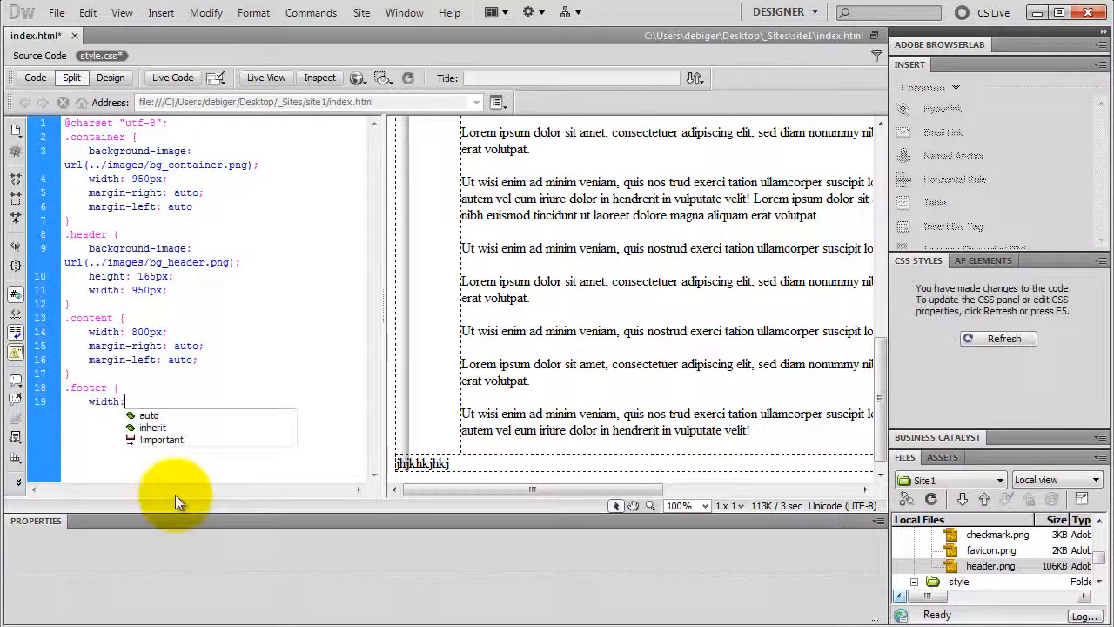
text(950px;)
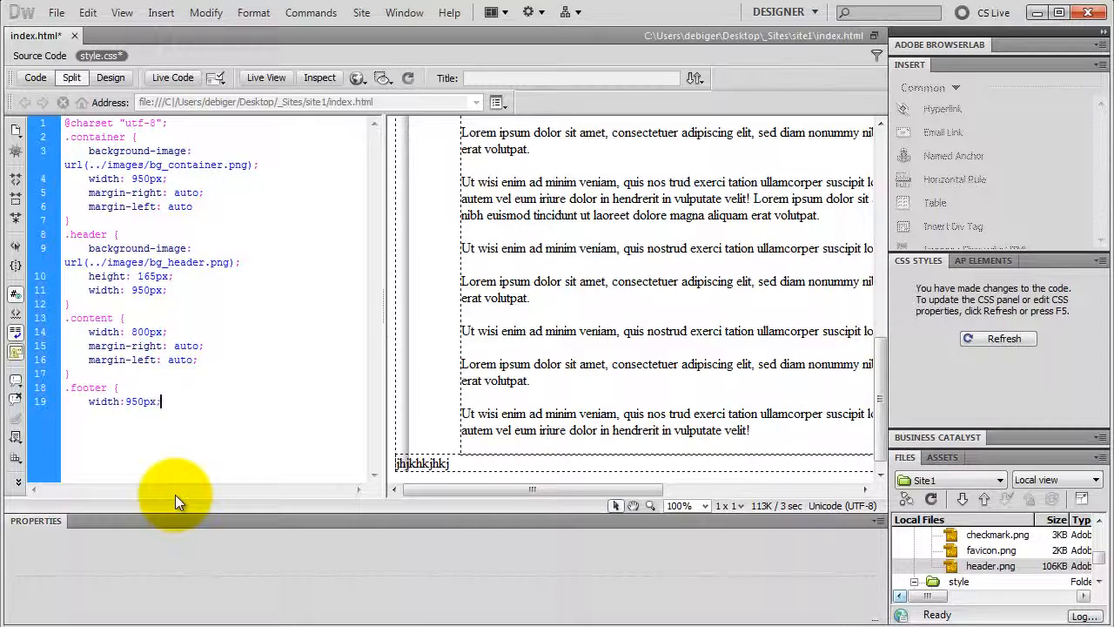
Step: Add a height of 120px to the .footer rule
key(Return)
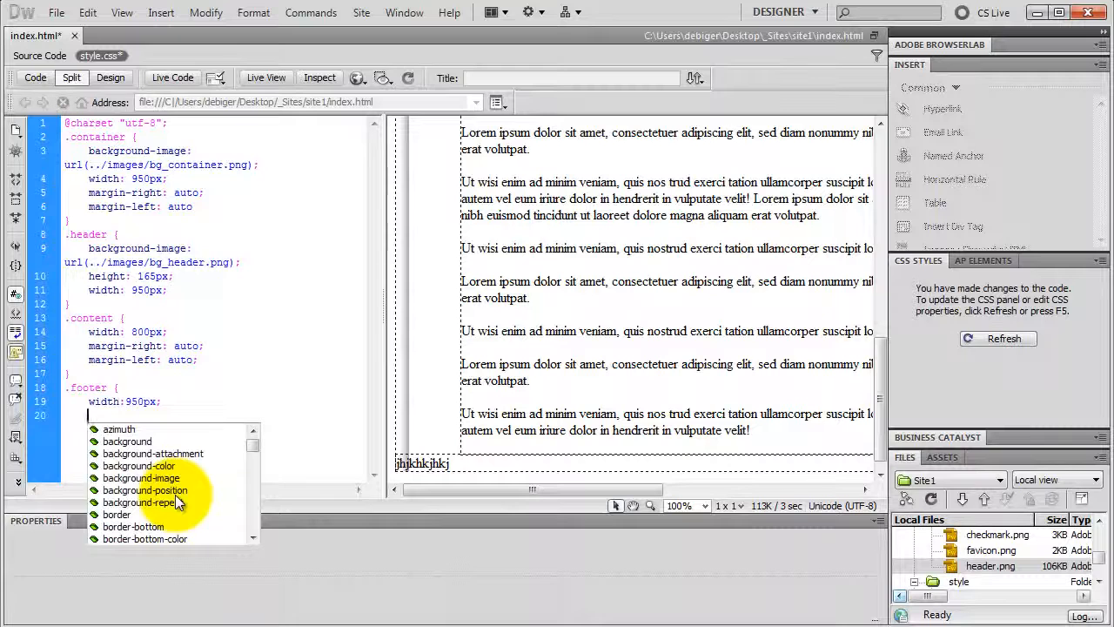
text(he)
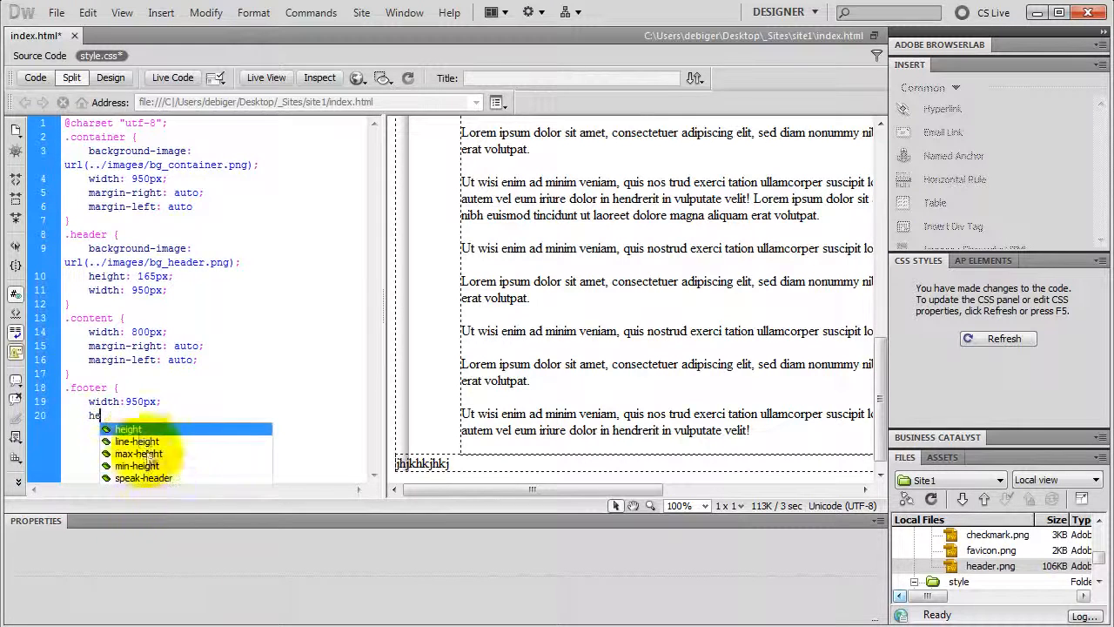
key(Return)
text(1)
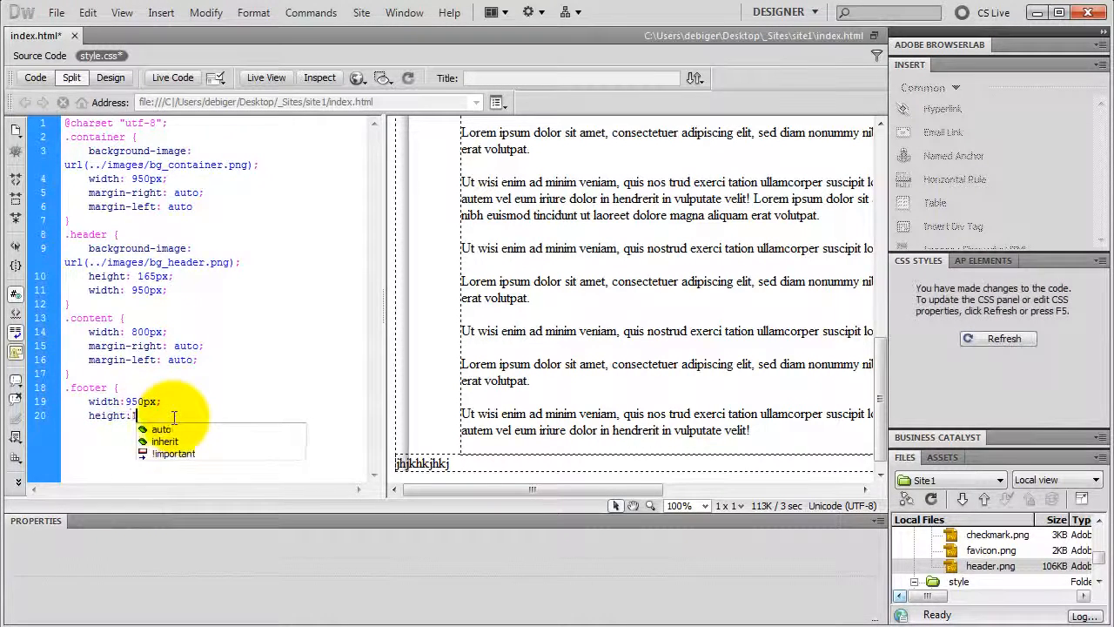
text(20px)
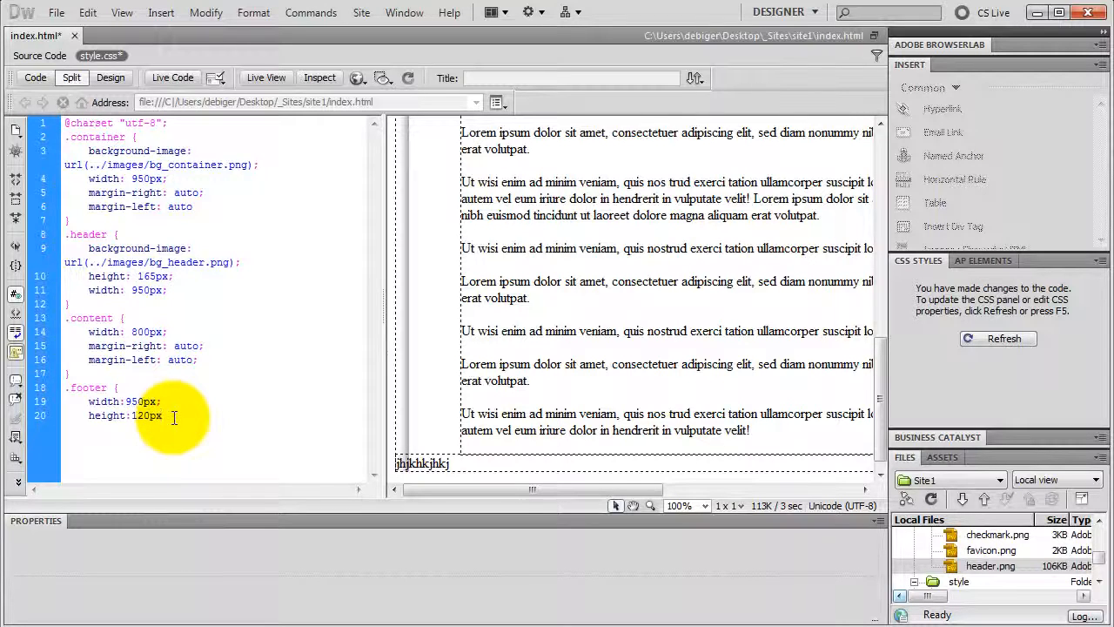
text(;;)
Step: Set the .footer rule's background image to bg_footer.png from the images folder, ending the declaration with a semicolon in full code view
key(Return)
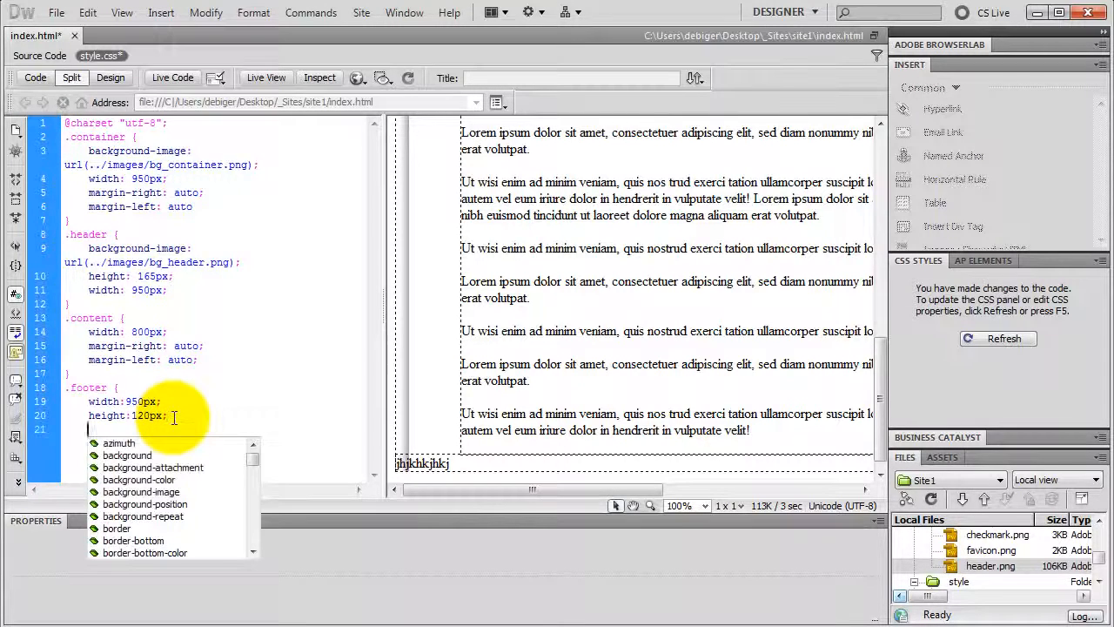
text(ba)
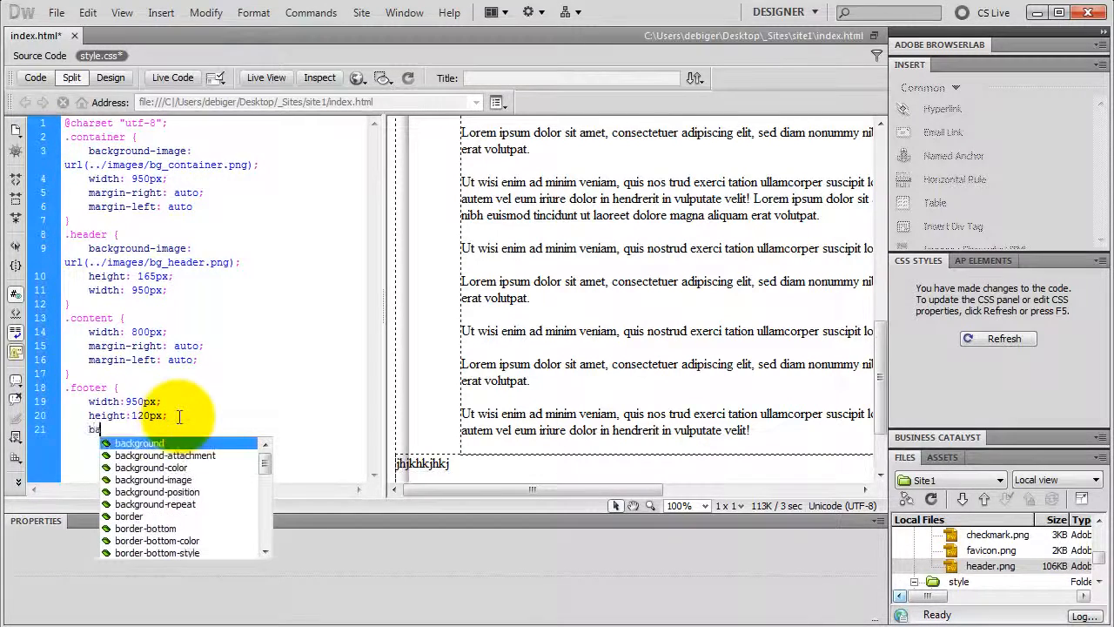
double_click(157, 480)
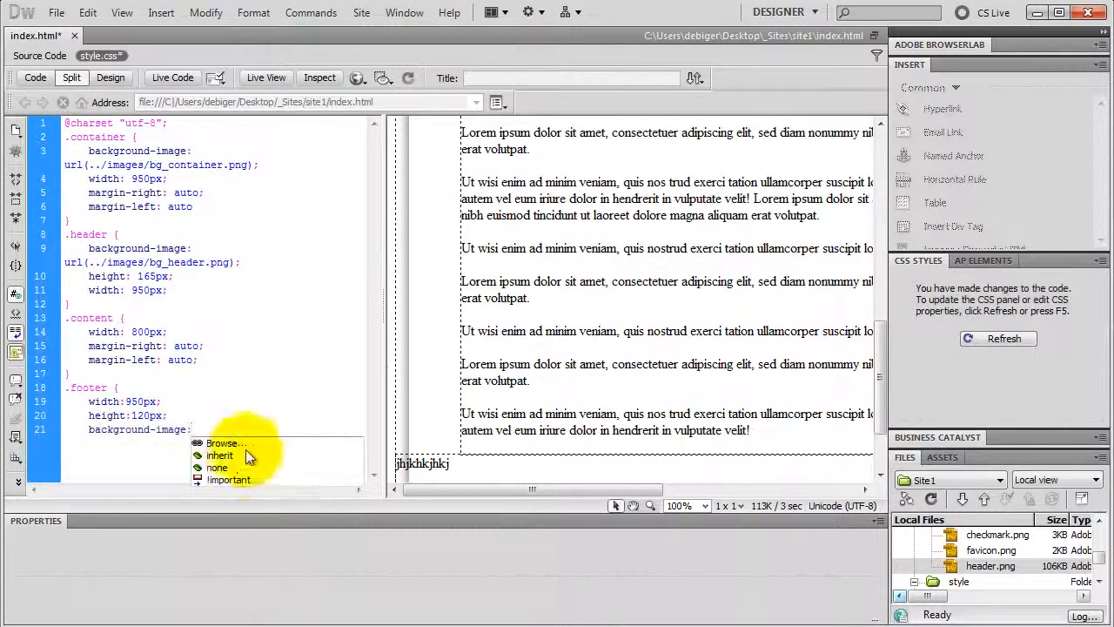
click(228, 443)
click(426, 527)
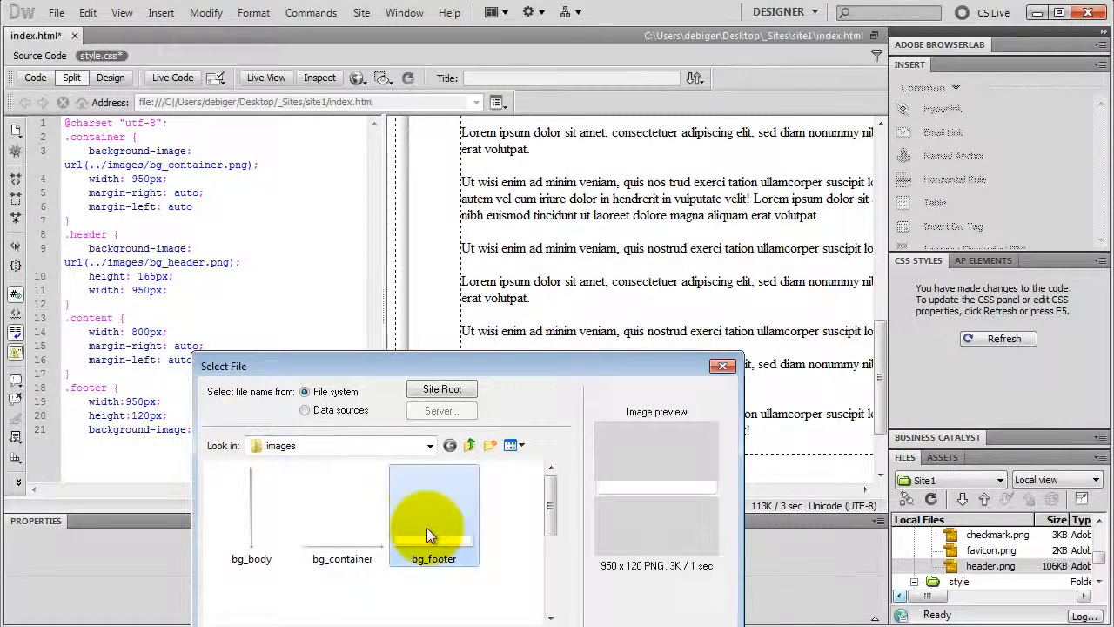
click(508, 624)
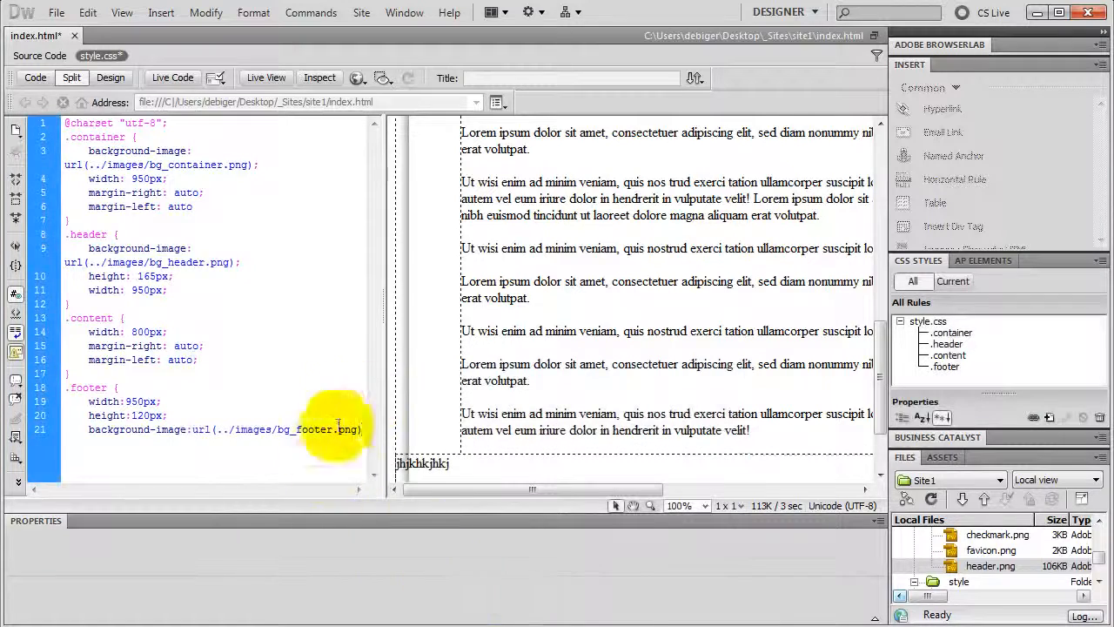
click(35, 77)
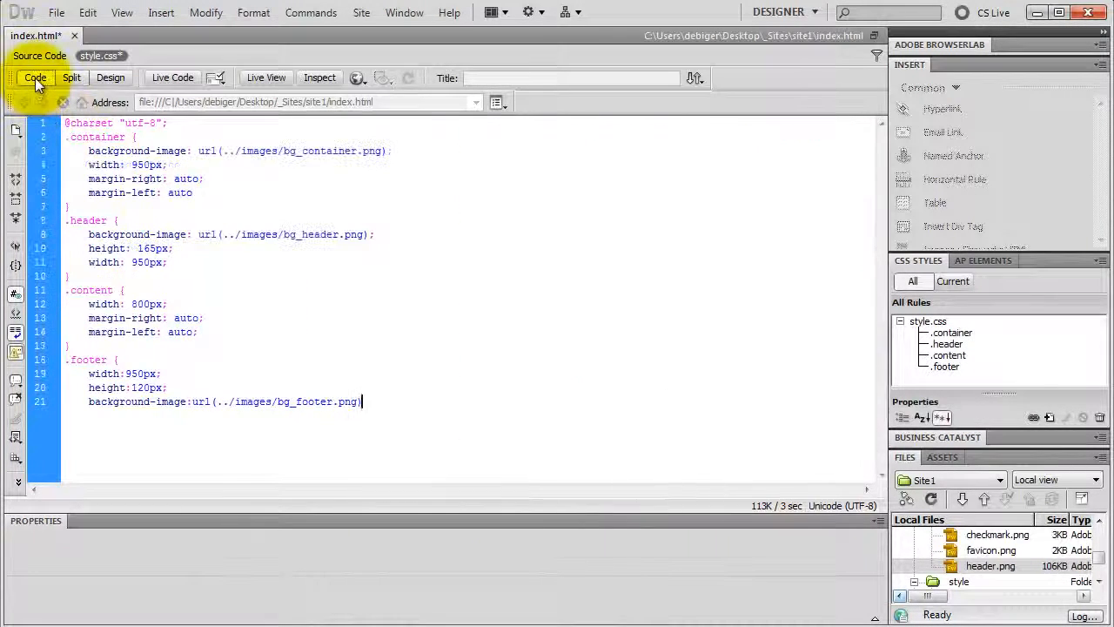
text(;)
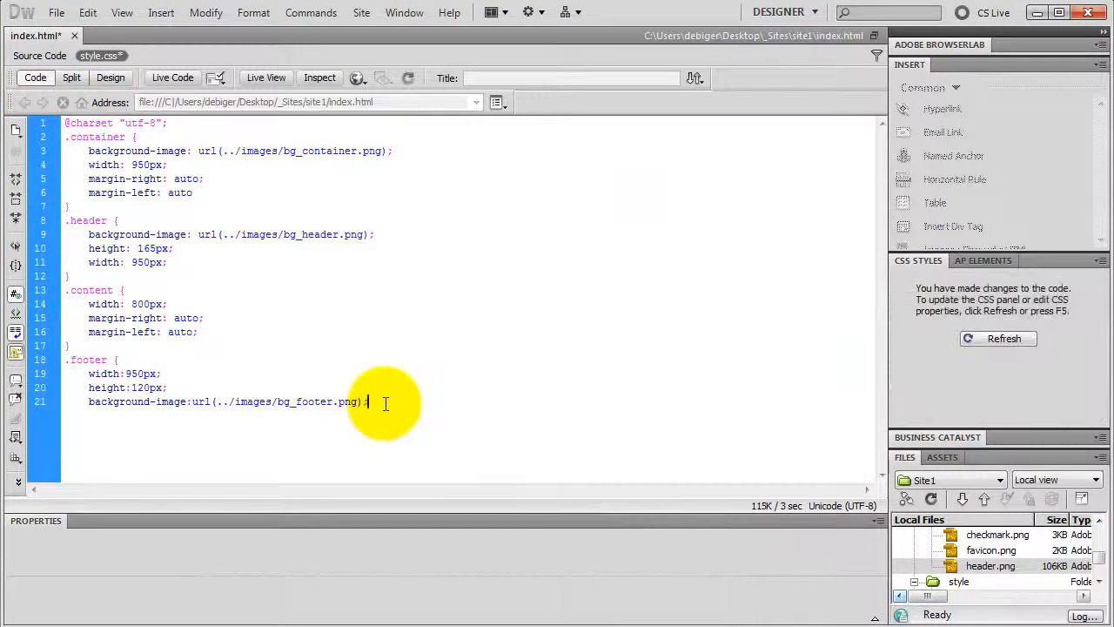
Step: Add a top margin of 70px to the .footer rule
key(Return)
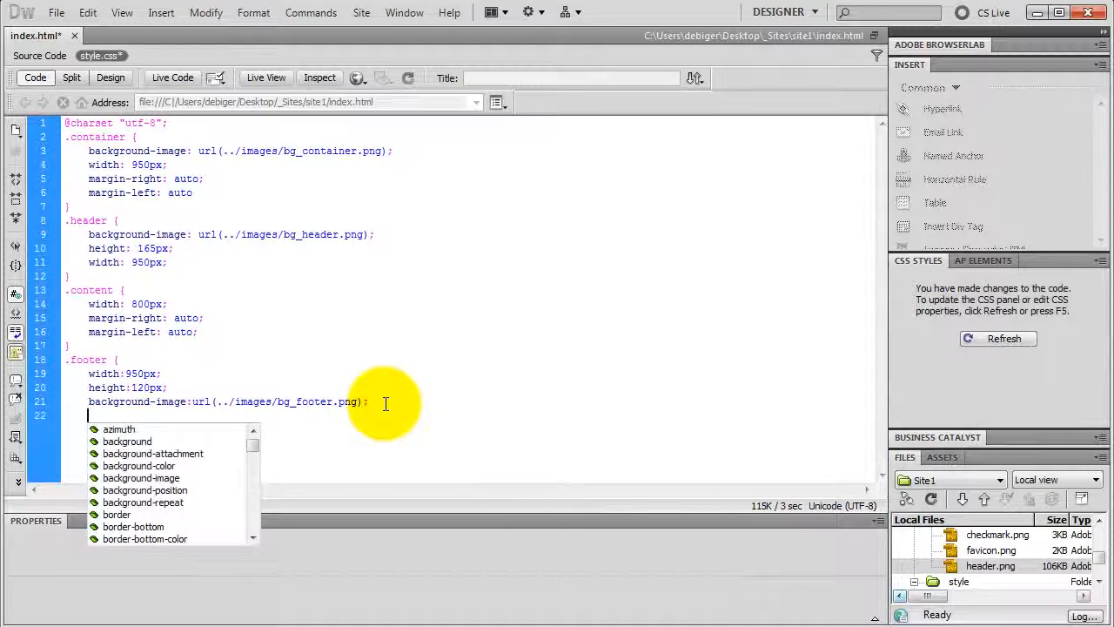
text(mar)
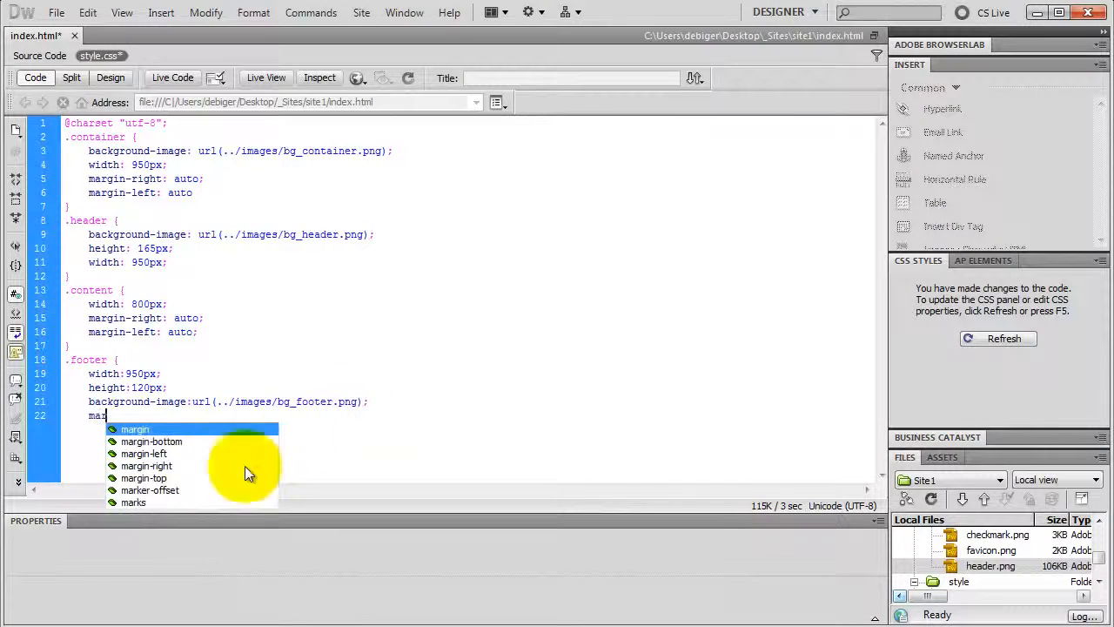
double_click(161, 478)
text(70px;)
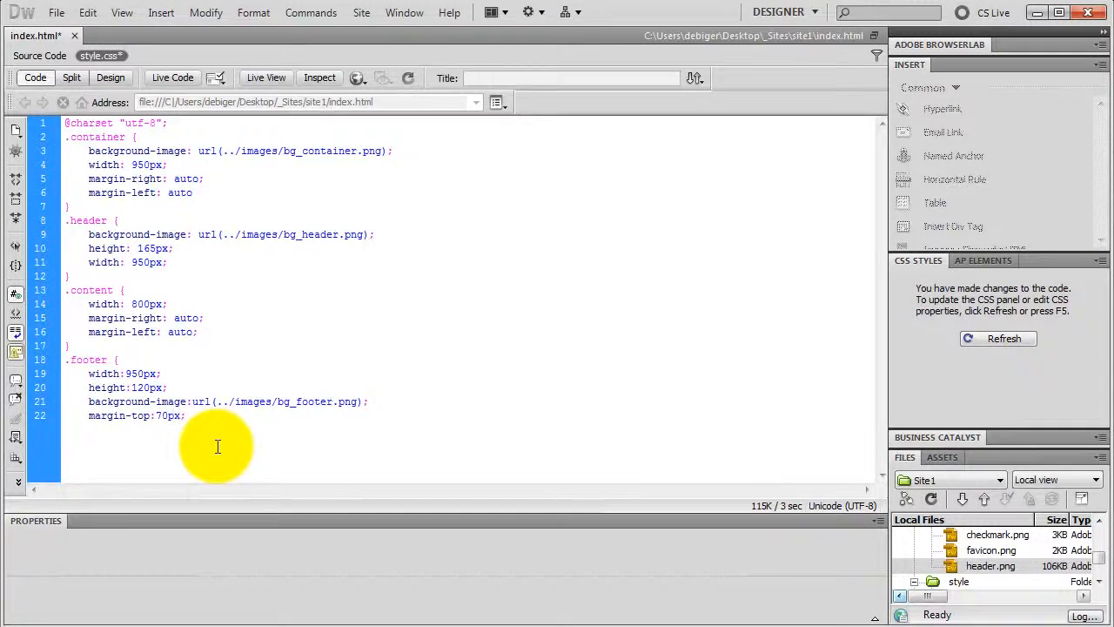
Step: Add a centered text alignment to the .footer rule and end the rule with a closing brace
key(Return)
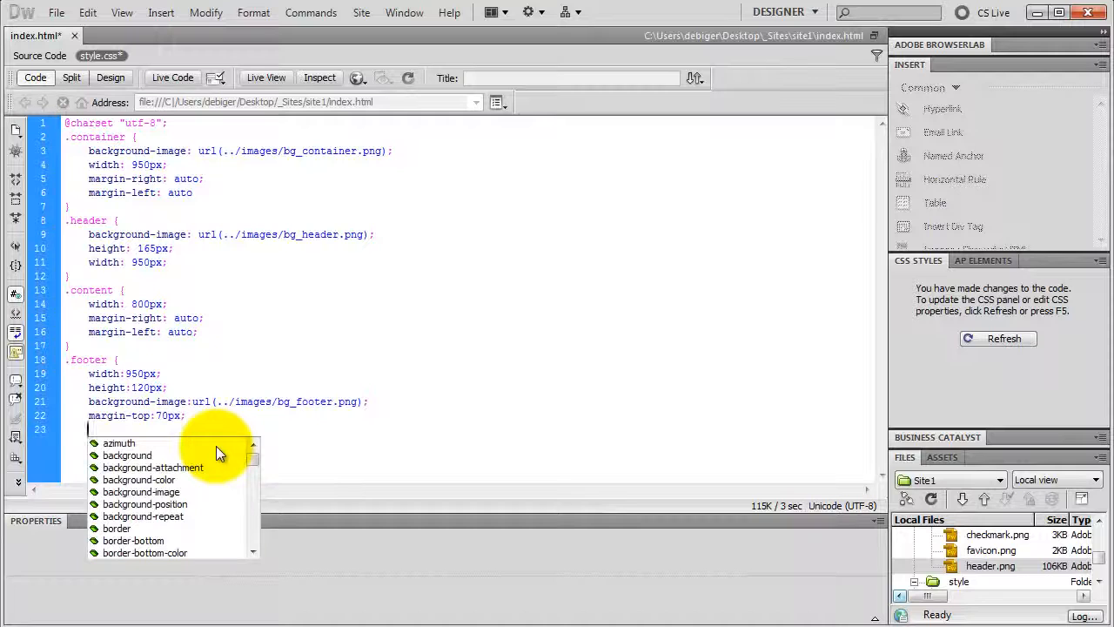
text(tex)
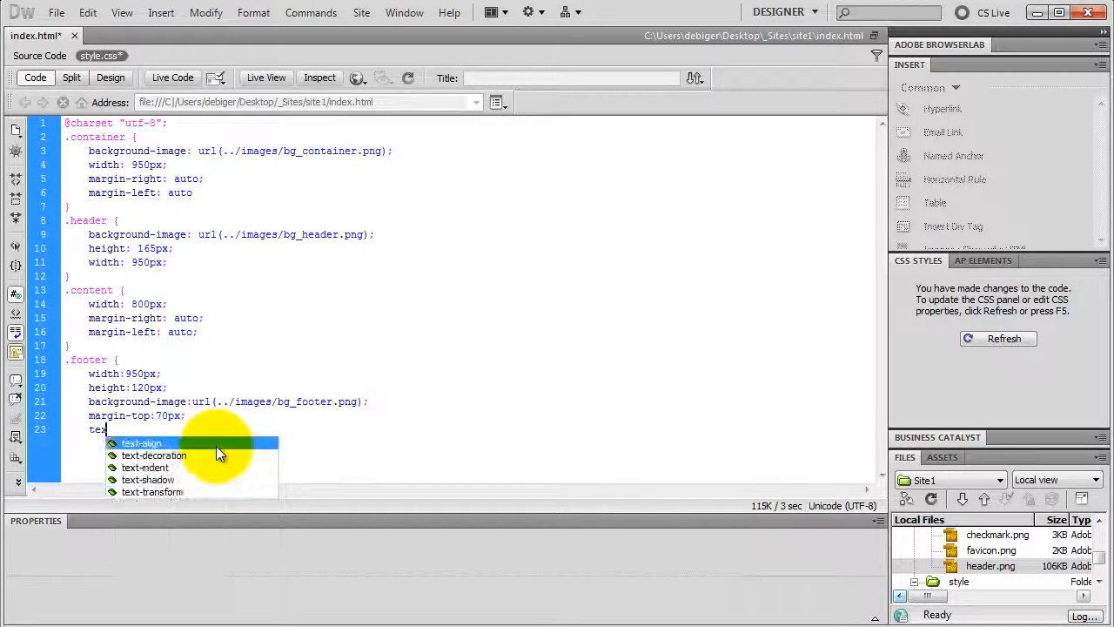
double_click(181, 443)
double_click(181, 443)
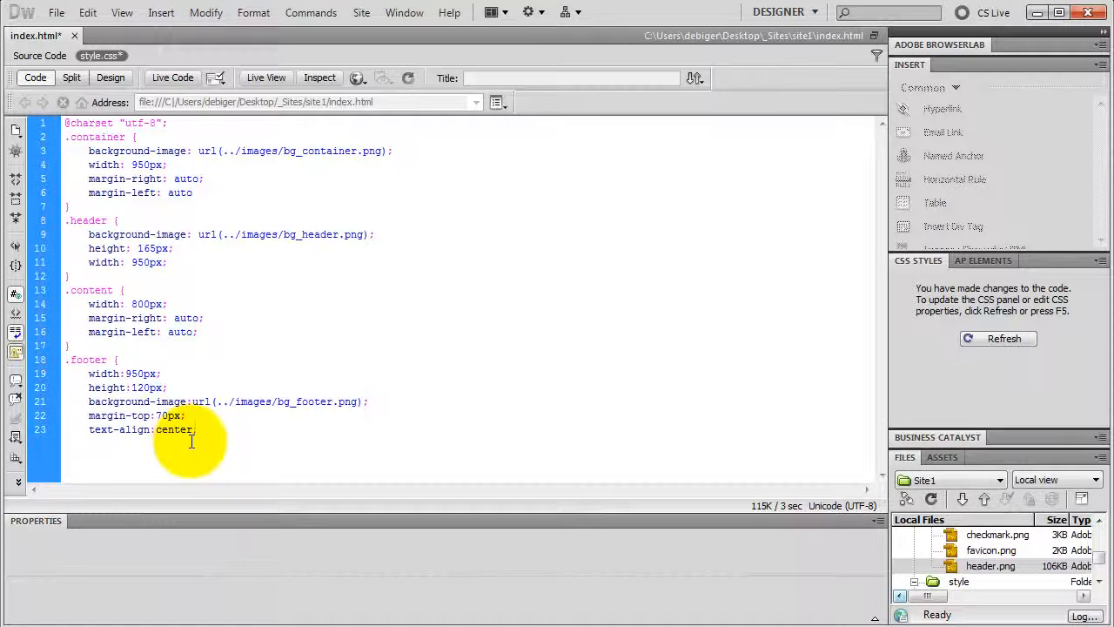
key(Return)
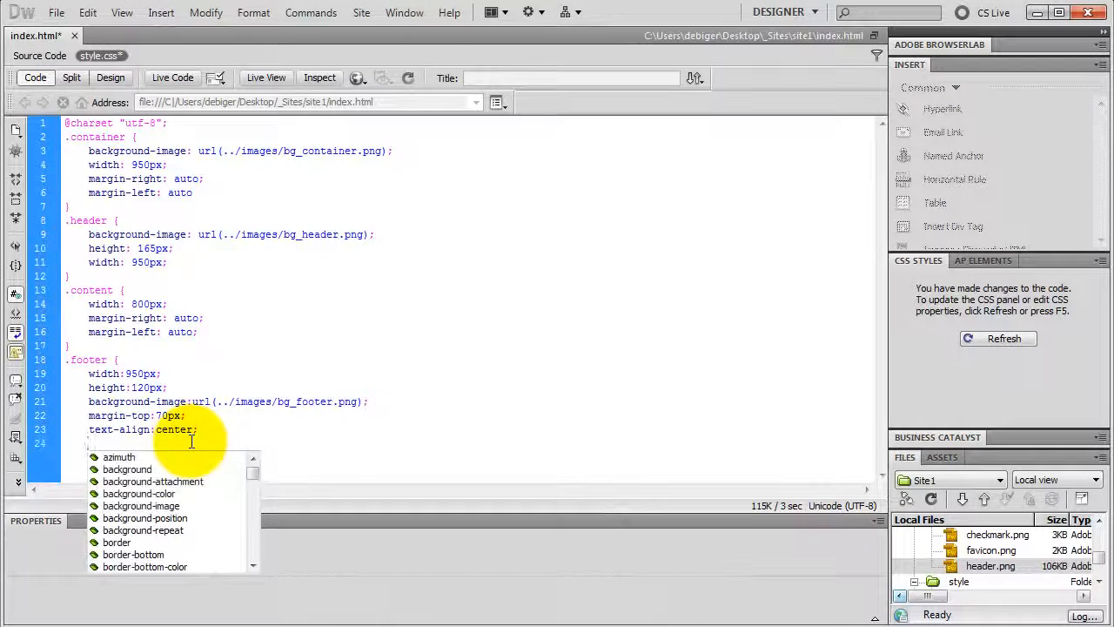
key(BackSpace)
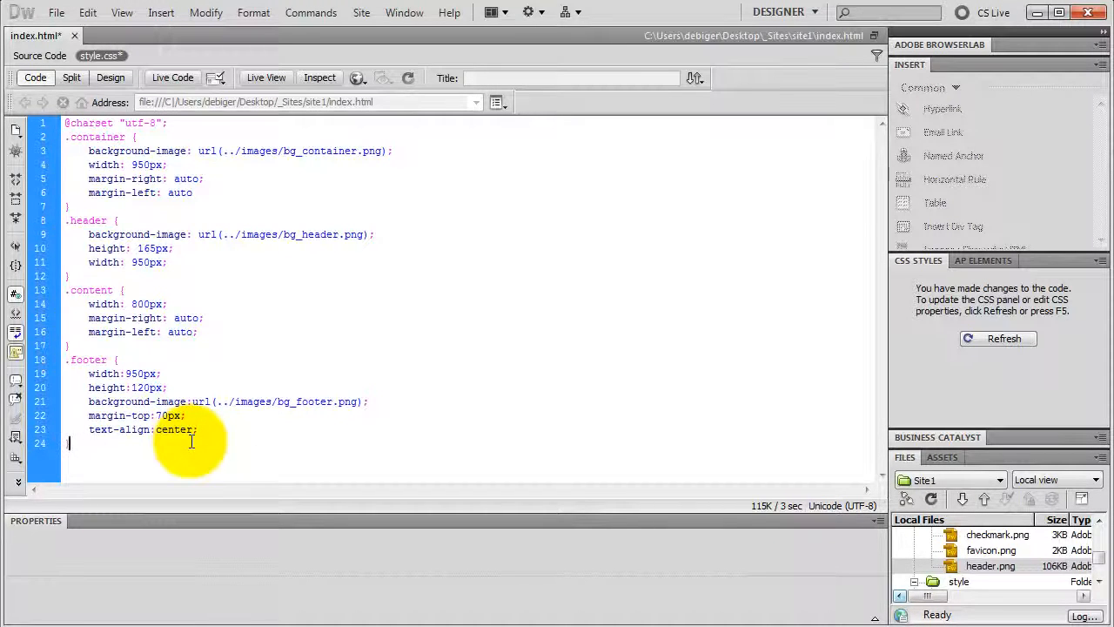
text(})
key(Return)
Step: In Design view, replace the footer's placeholder text with "©2012 Company" and "Order Contact Us" on separate lines
click(111, 78)
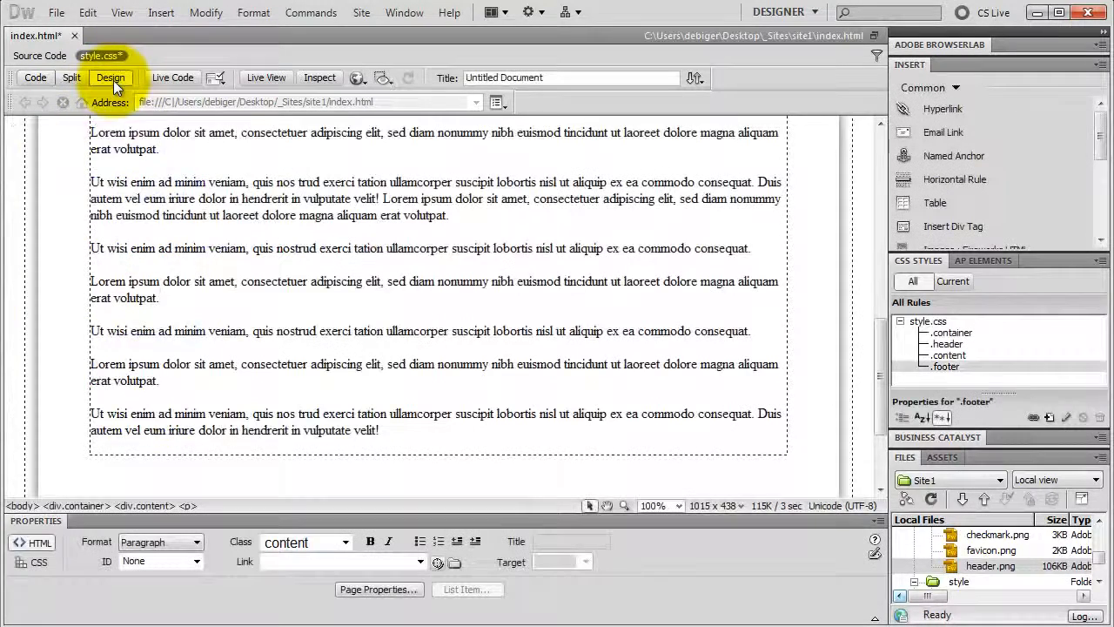
scroll(426, 305, down, 3)
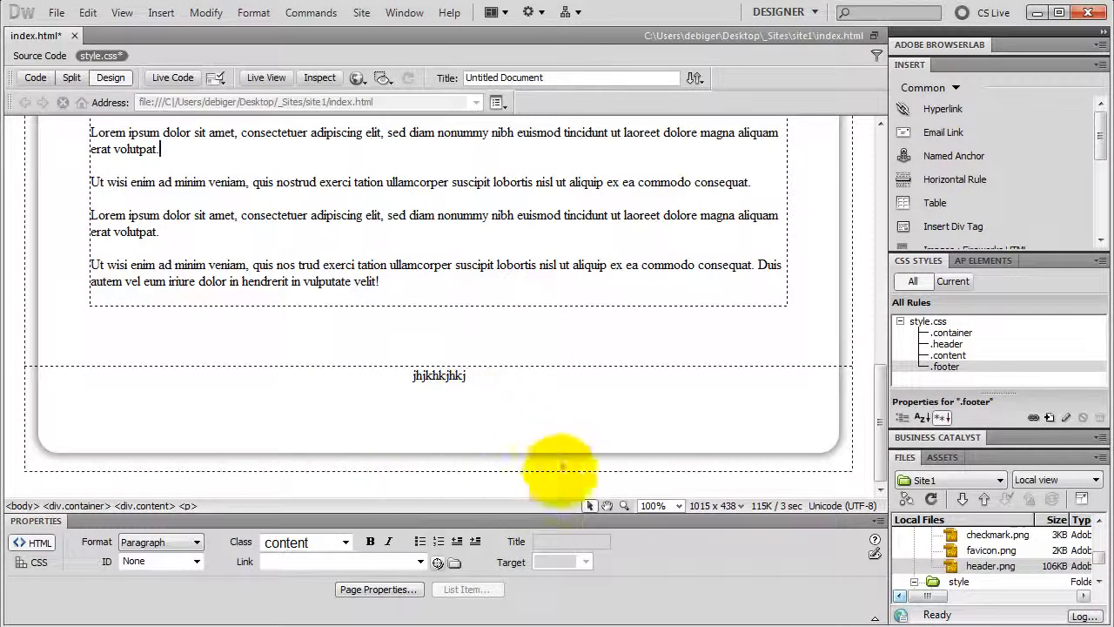
drag(475, 376, 388, 376)
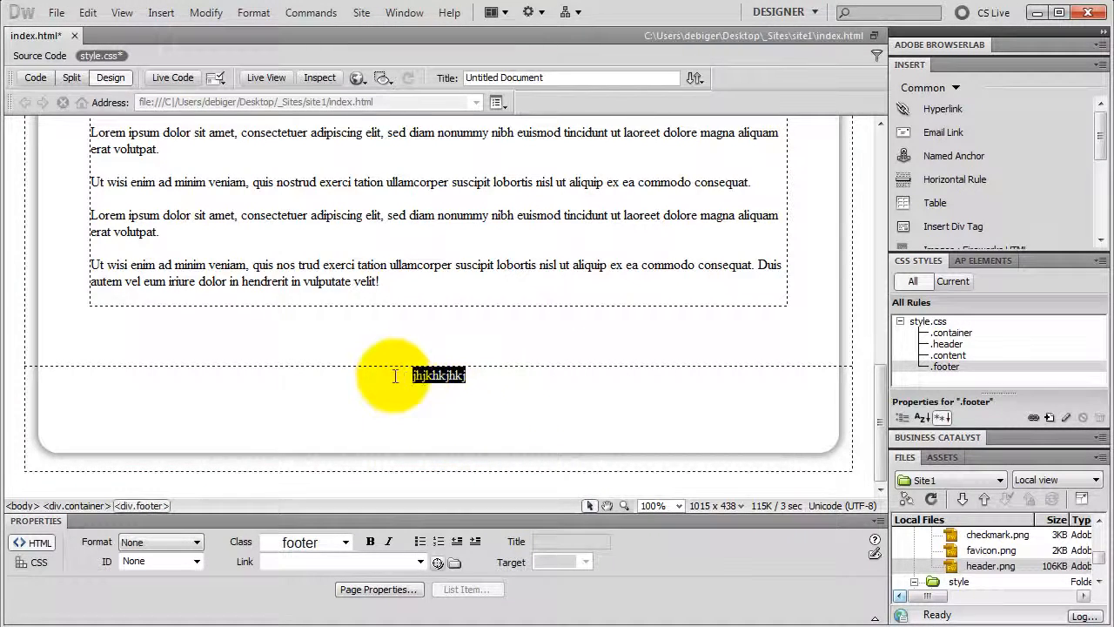
key(Delete)
text(©2012 Company Order Contact Us)
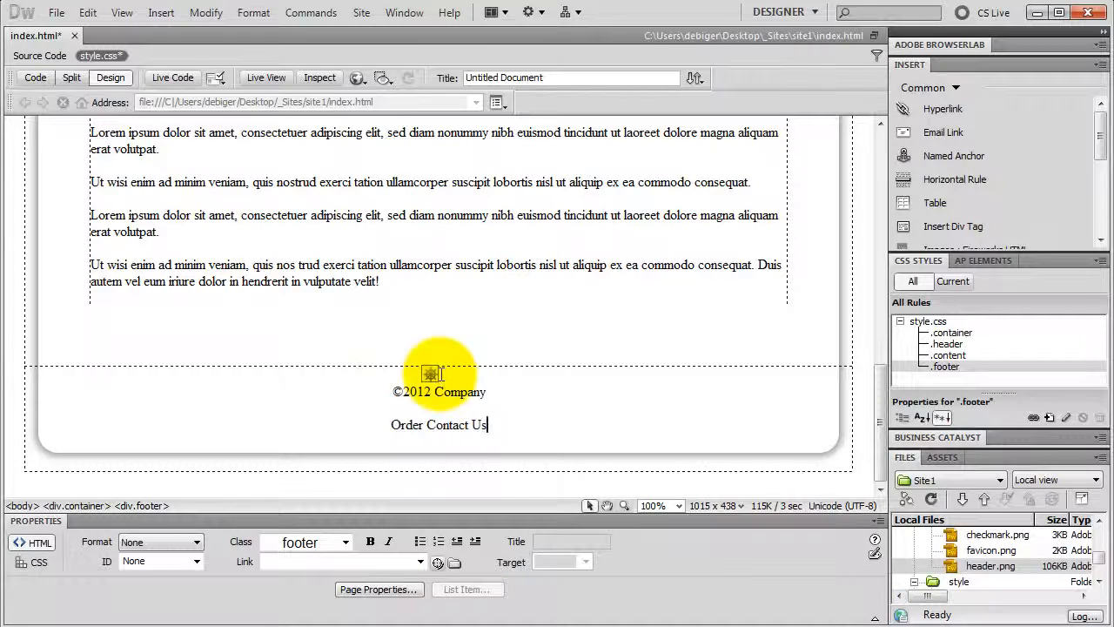
click(451, 425)
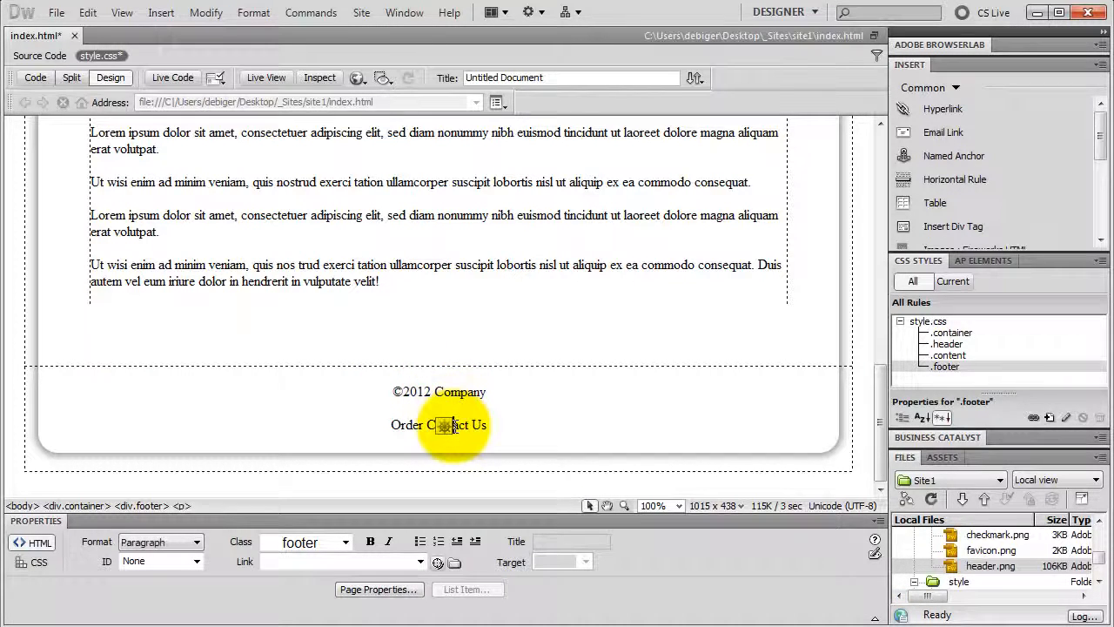
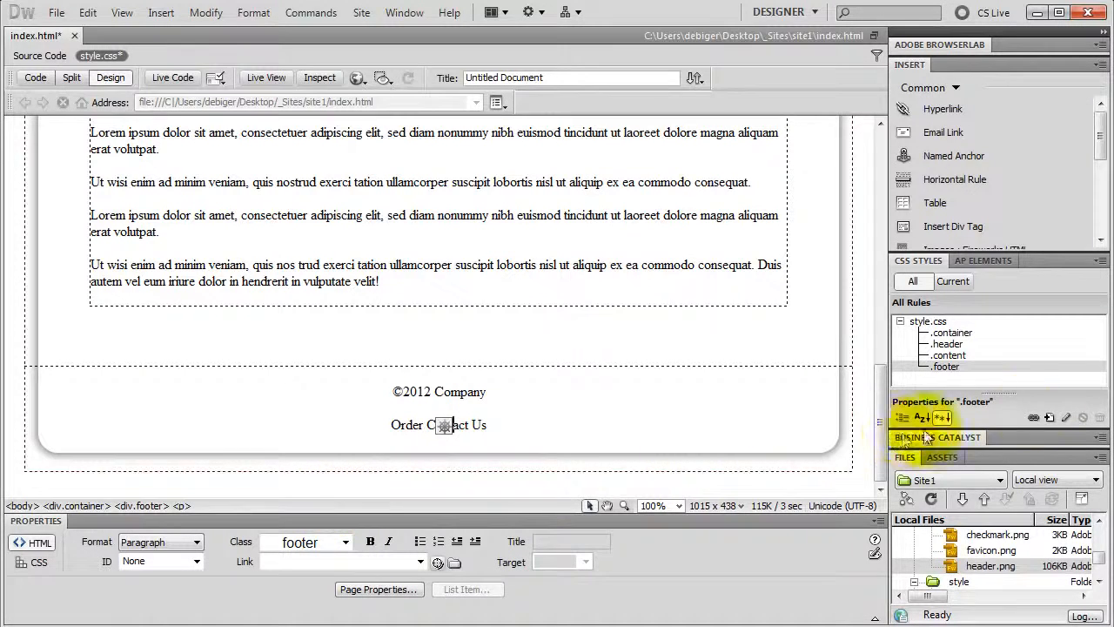
Step: Create a new CSS rule for the body tag, defined in style.css
click(1049, 417)
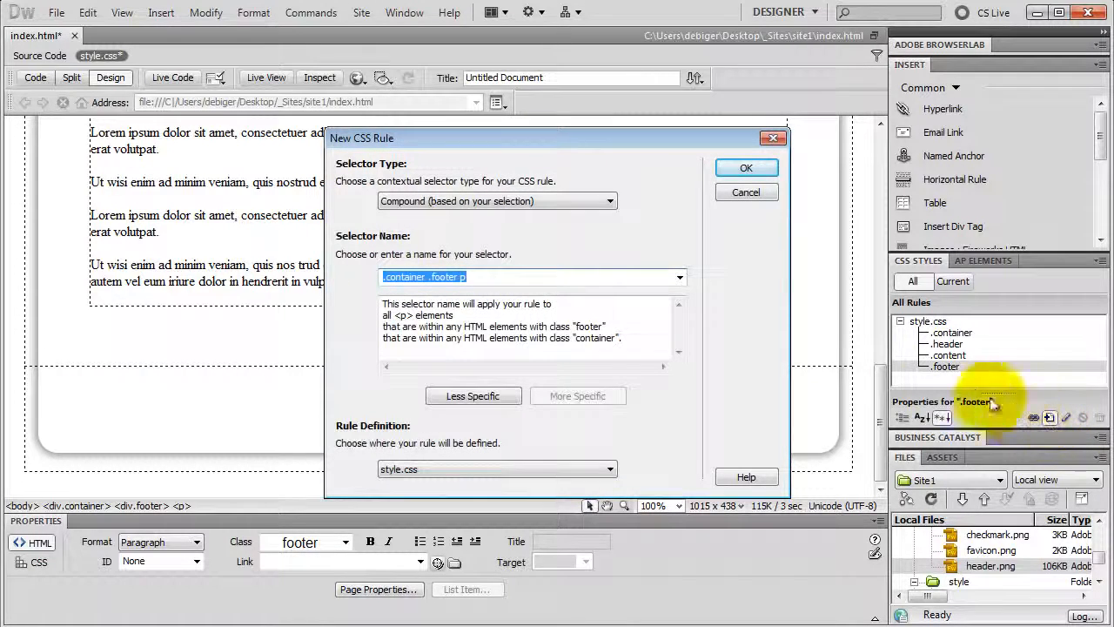
click(602, 201)
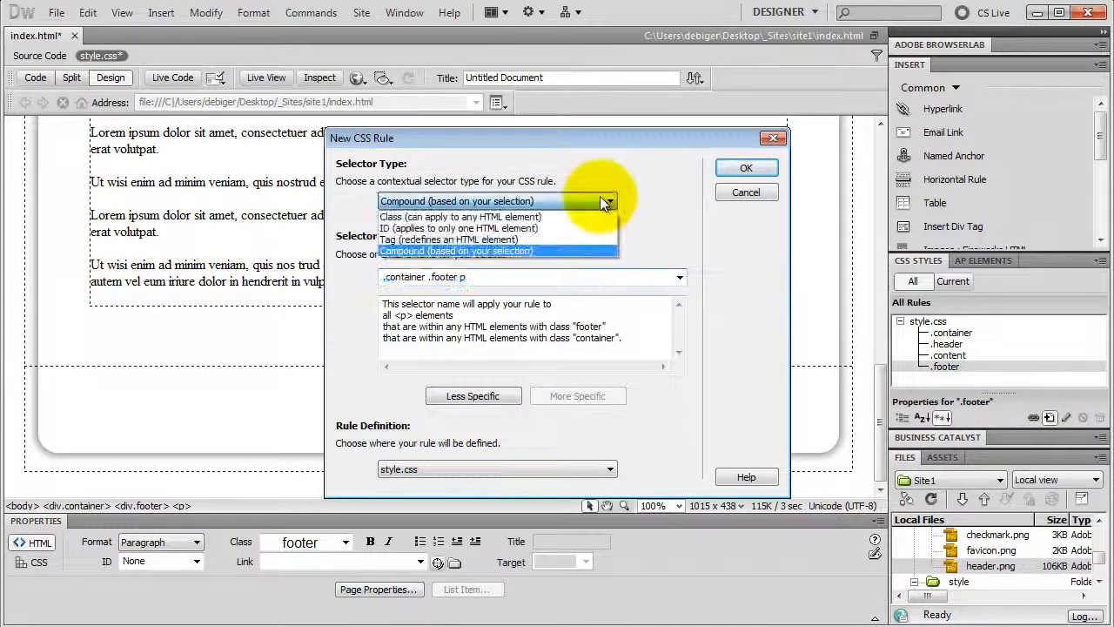
click(516, 239)
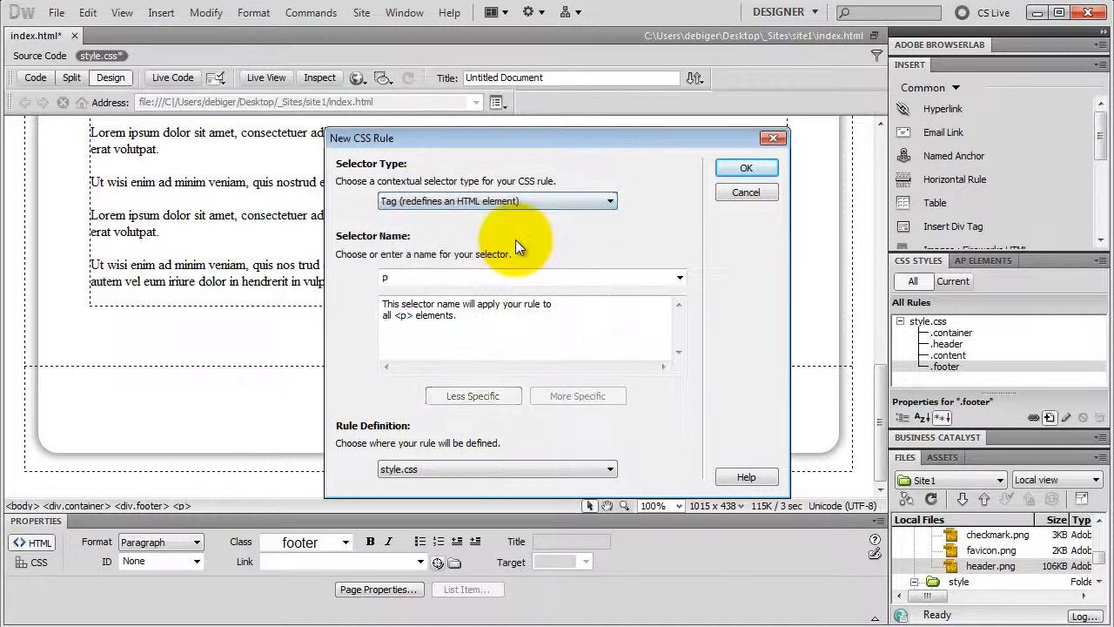
click(679, 278)
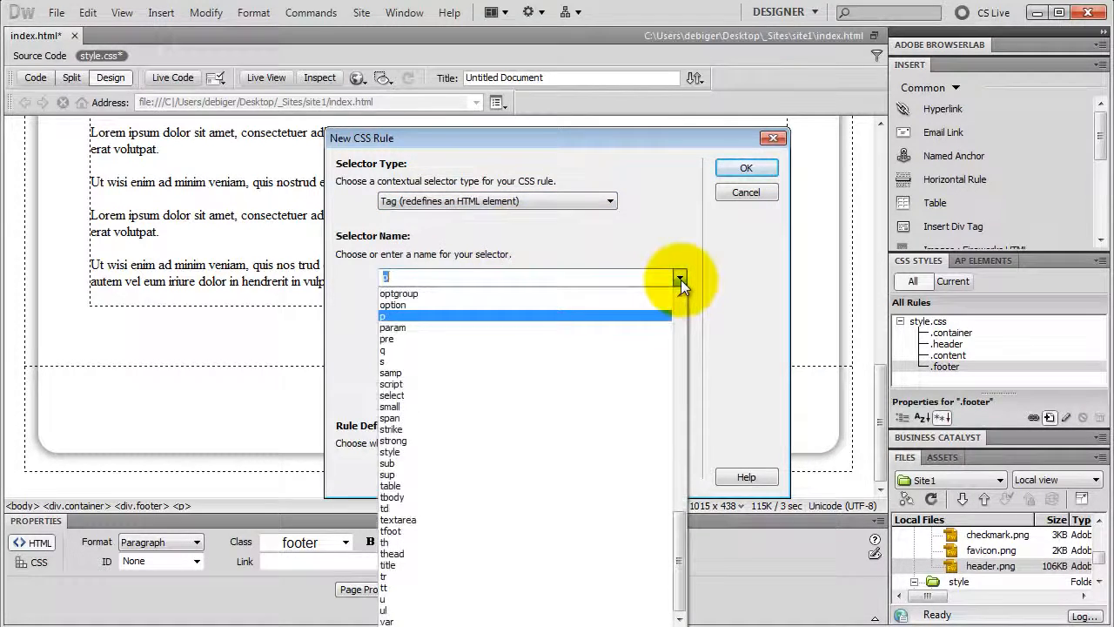
text(bo)
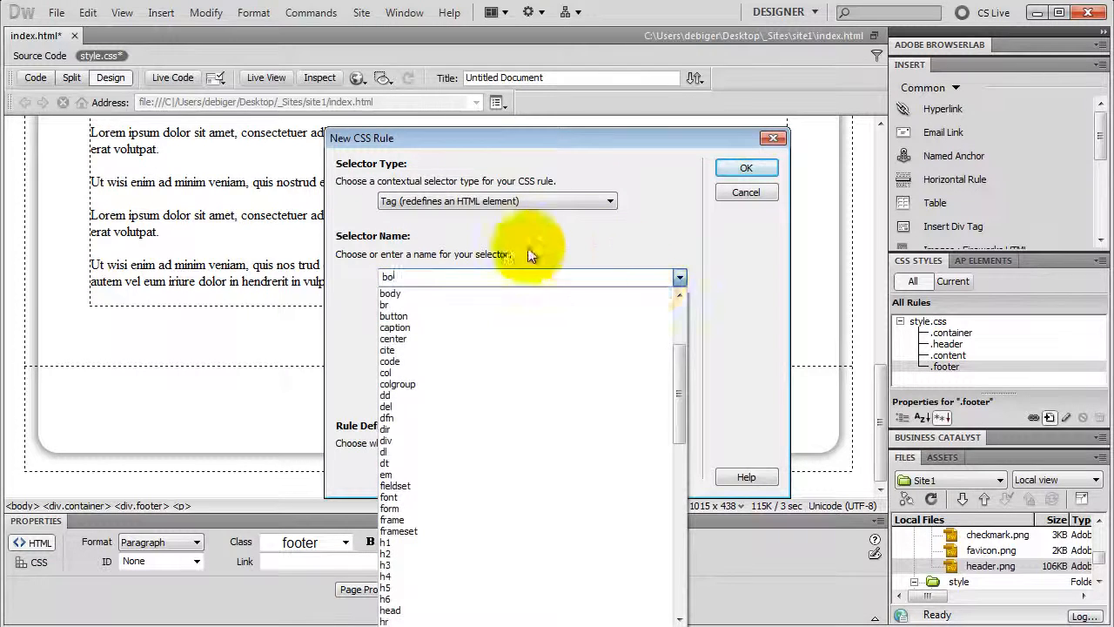
click(403, 295)
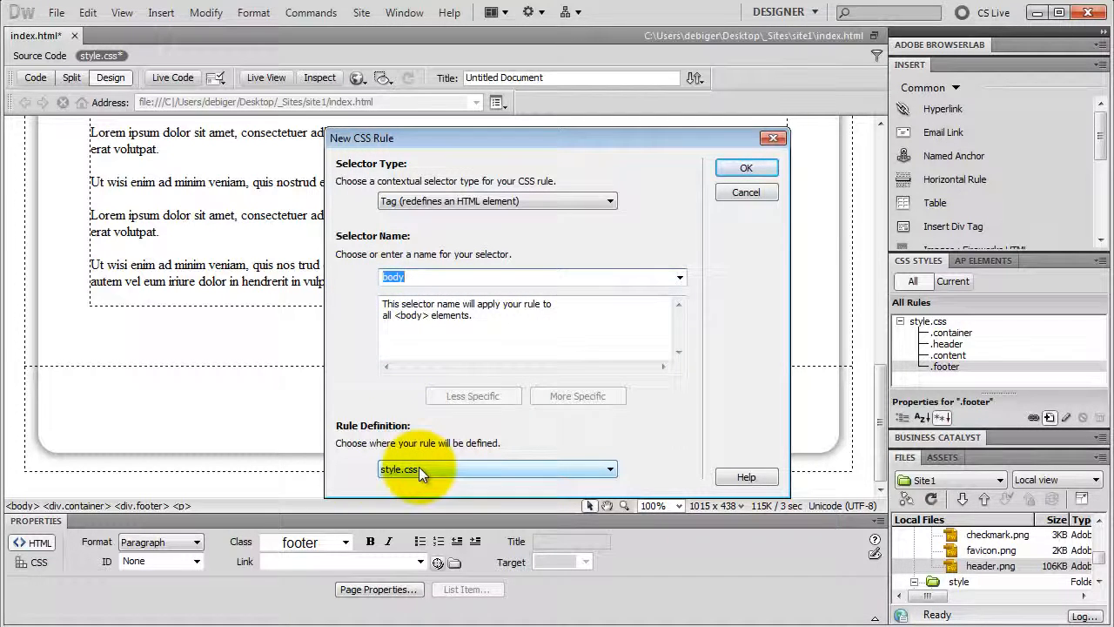
click(731, 173)
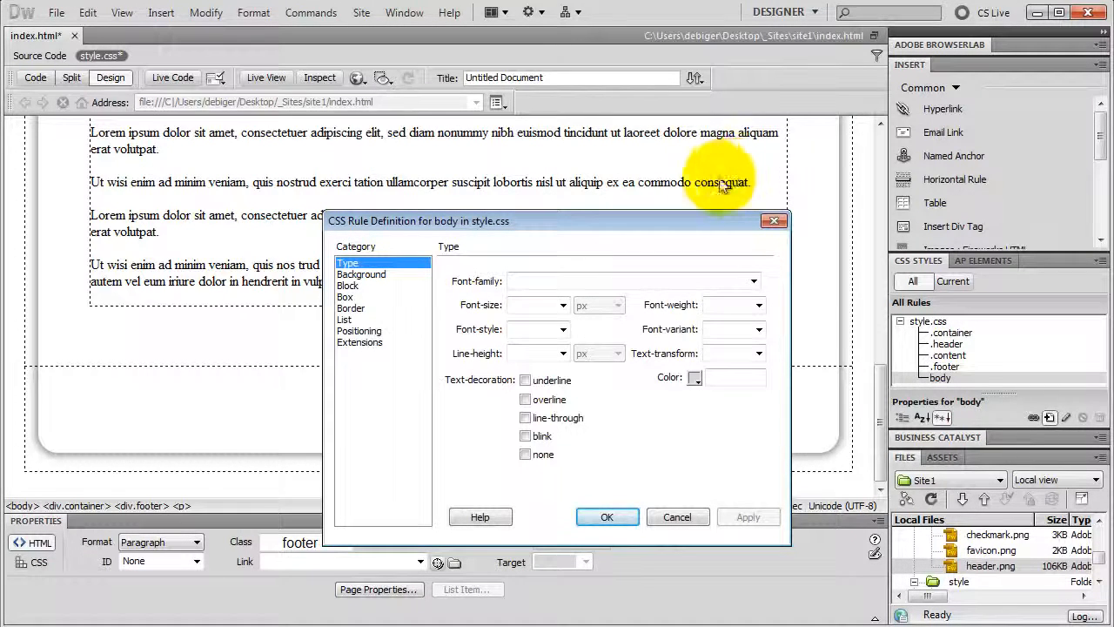
Step: Set the body rule's background image to bg_body.png from the images folder, with its repeat set to repeat-x
click(376, 275)
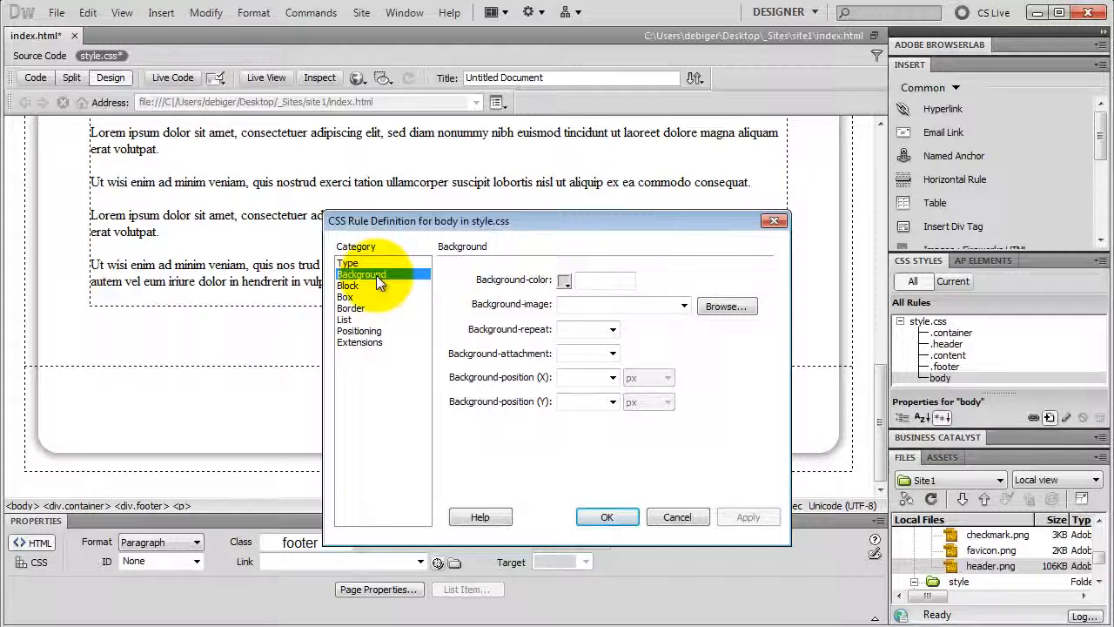
click(721, 307)
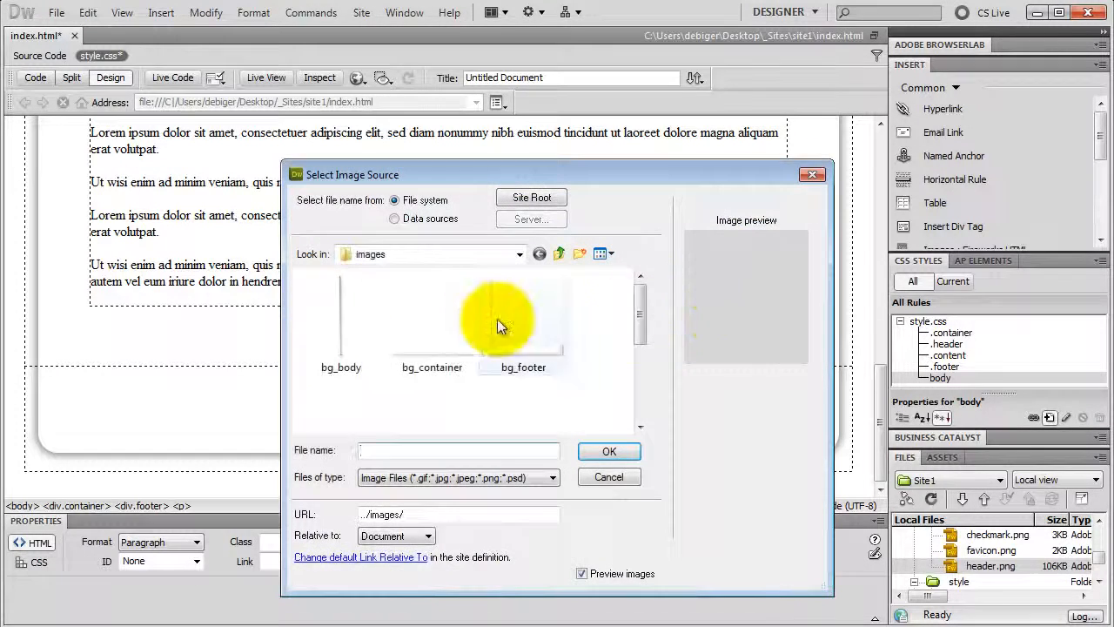
click(356, 348)
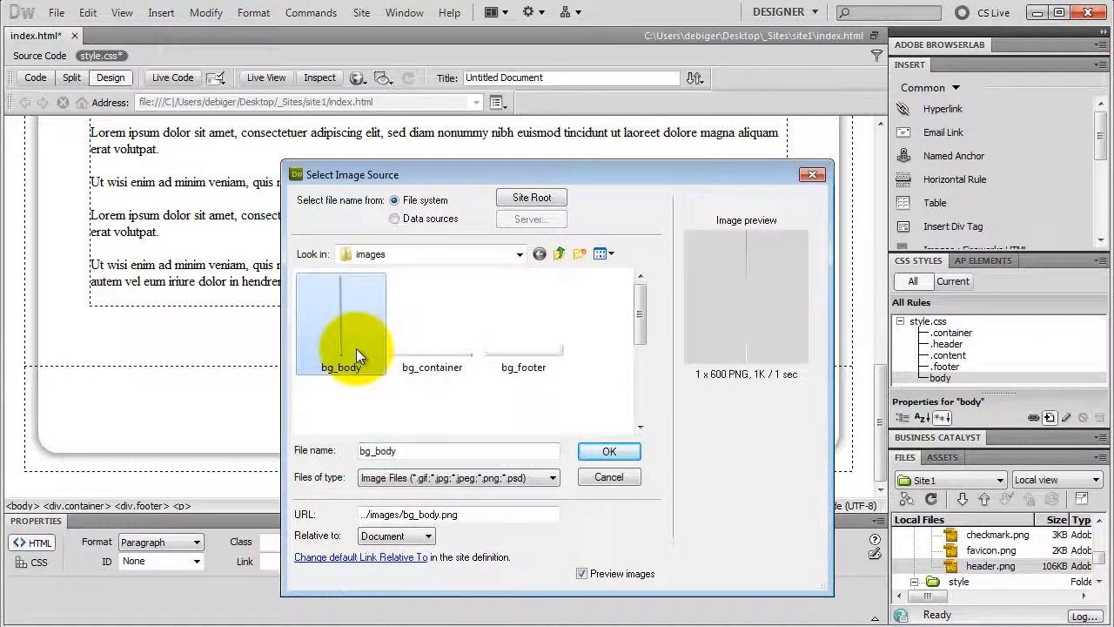
click(611, 451)
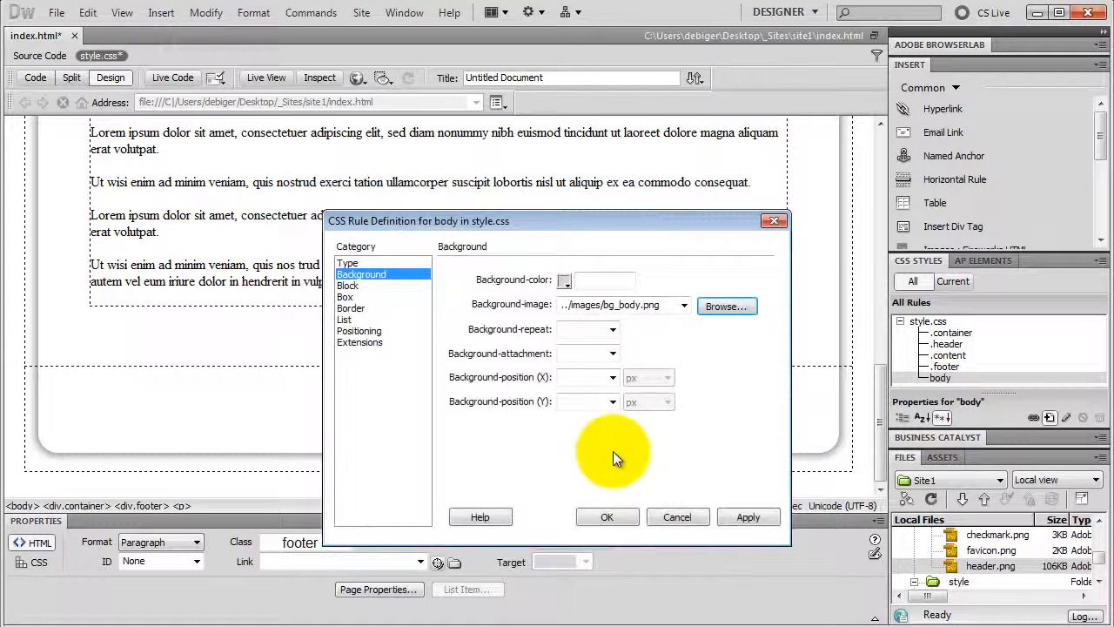
click(744, 516)
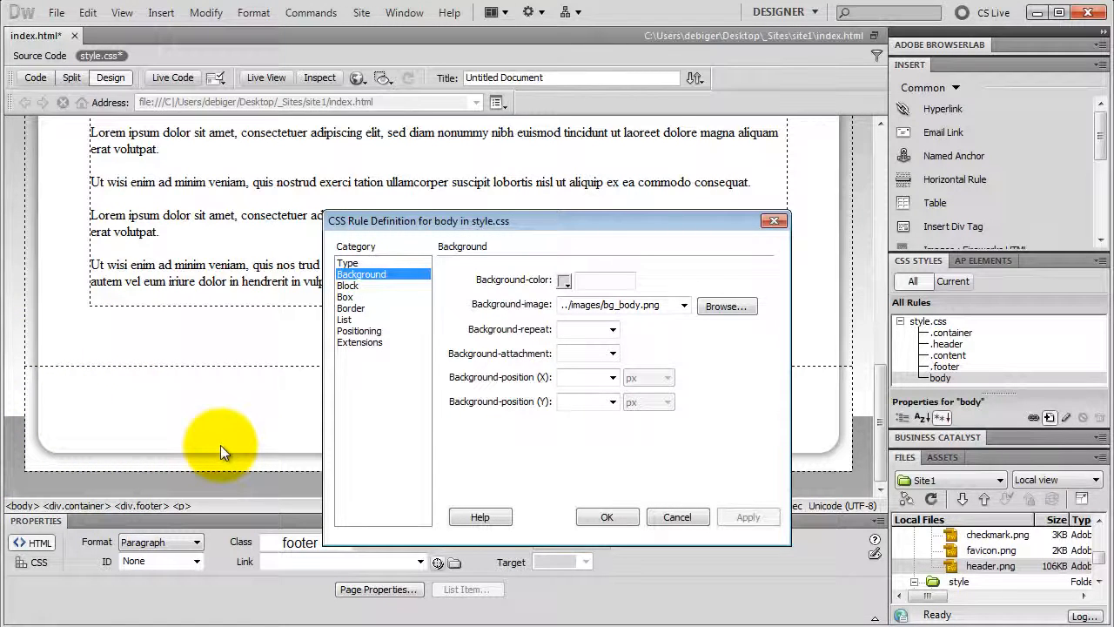
click(613, 330)
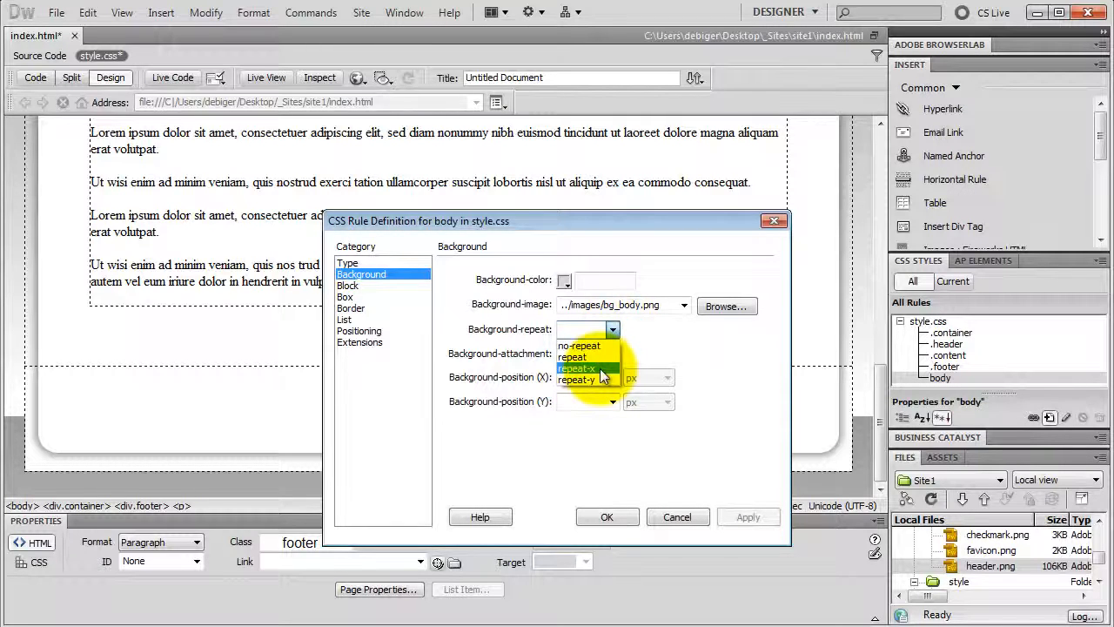
click(599, 368)
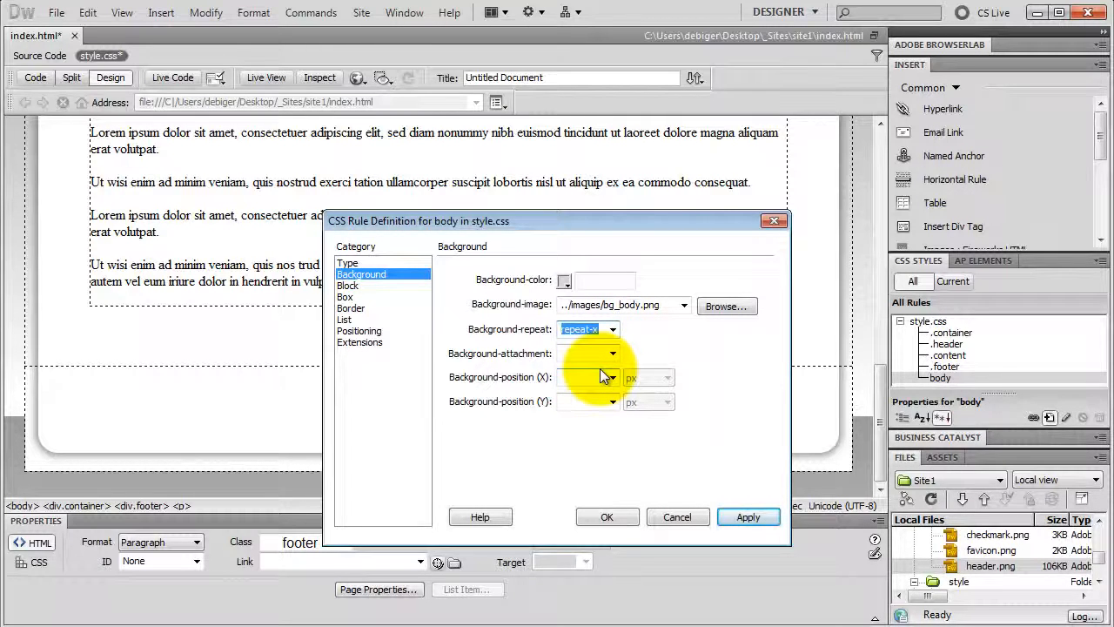
Step: Set only the top margin of the body rule to 0 px, with the margins unlinked from each other
click(349, 298)
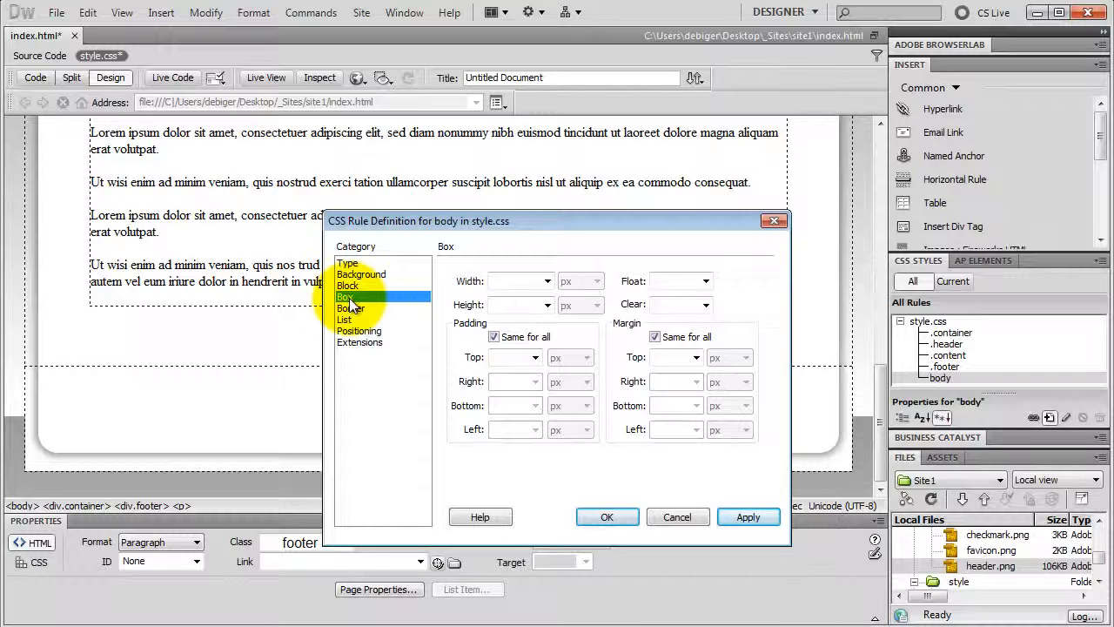
click(655, 337)
click(662, 357)
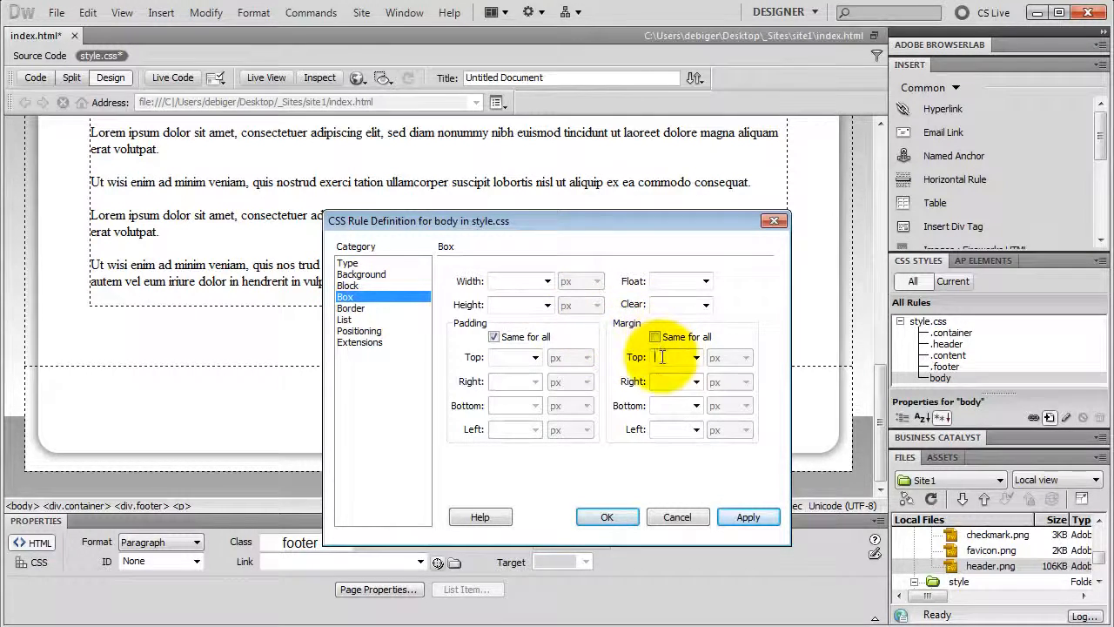
text(0)
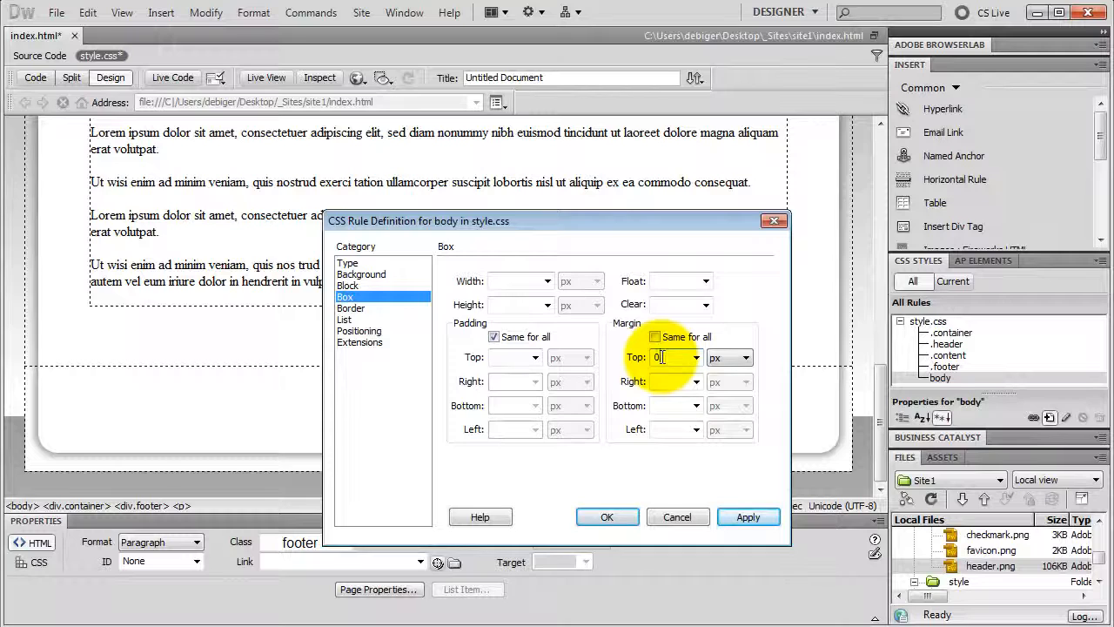
Step: Set the body rule's font family to Arial, Helvetica, sans-serif at 16 px and accept the rule definition
click(359, 263)
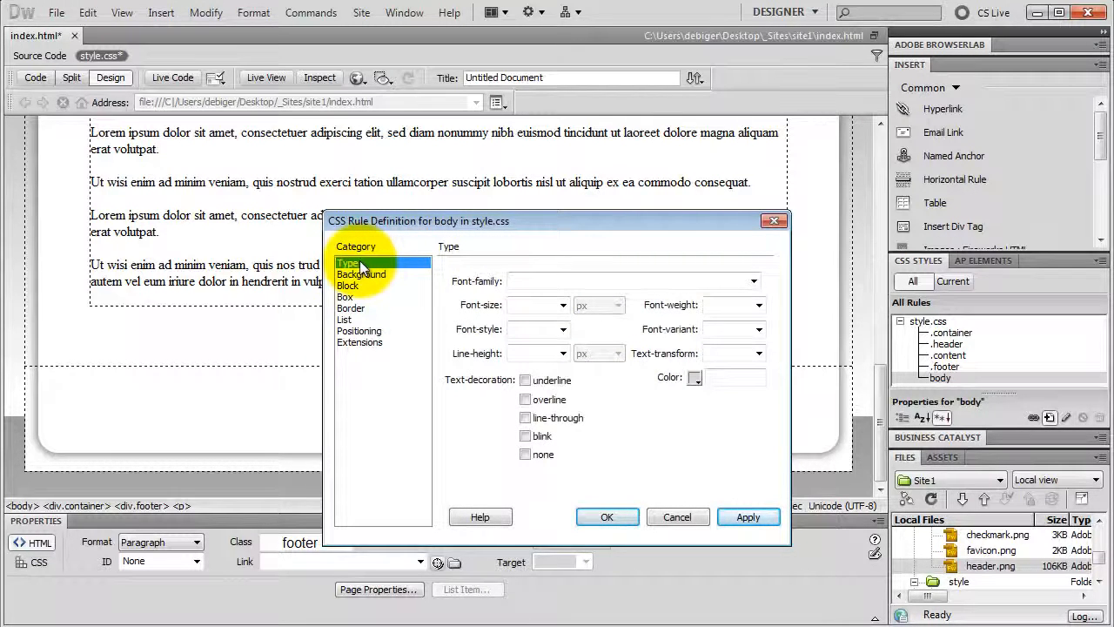
click(753, 283)
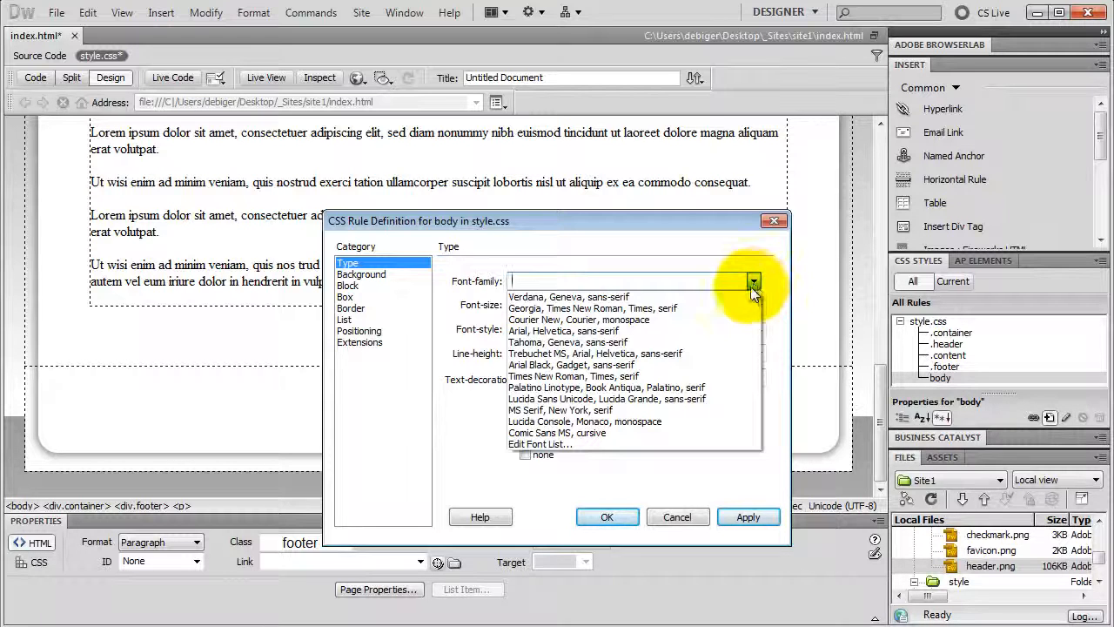
click(586, 332)
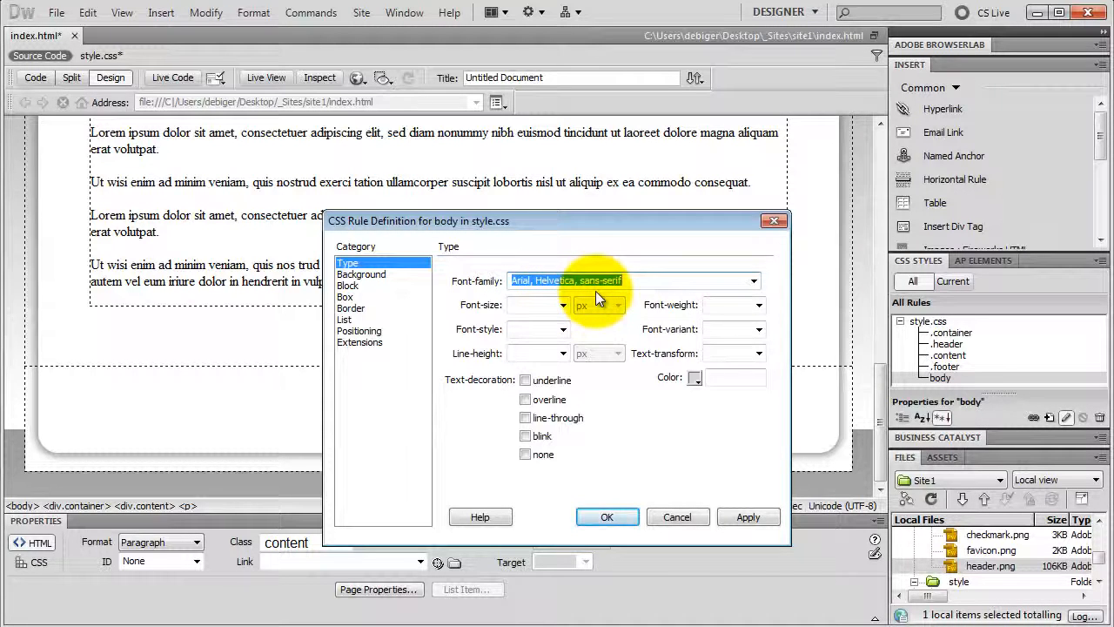
click(752, 281)
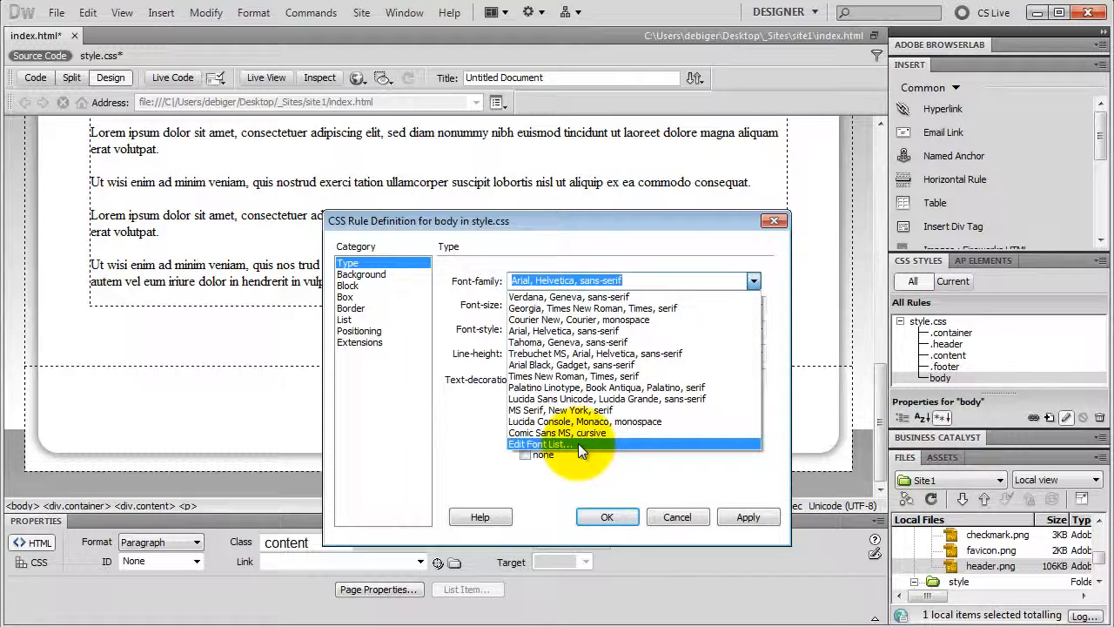
click(554, 279)
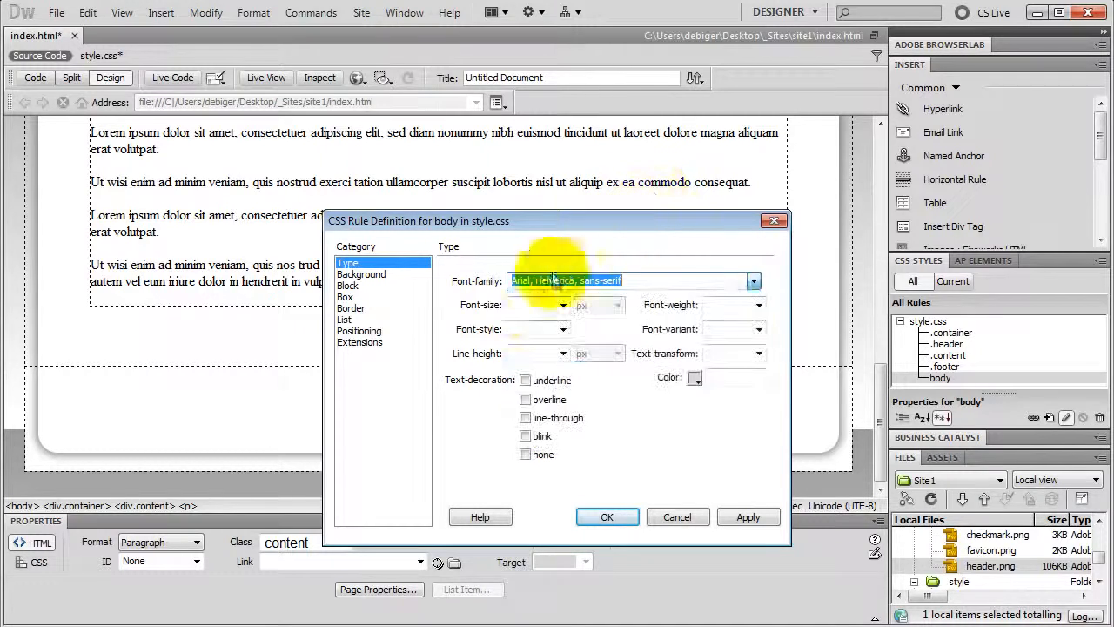
click(530, 304)
text(16)
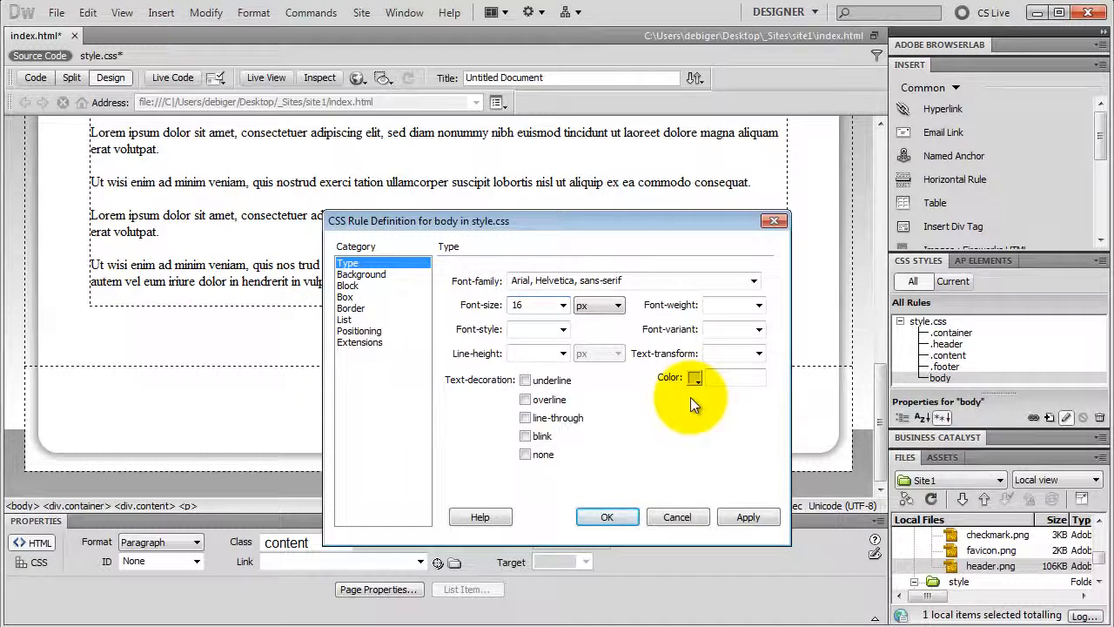
click(607, 517)
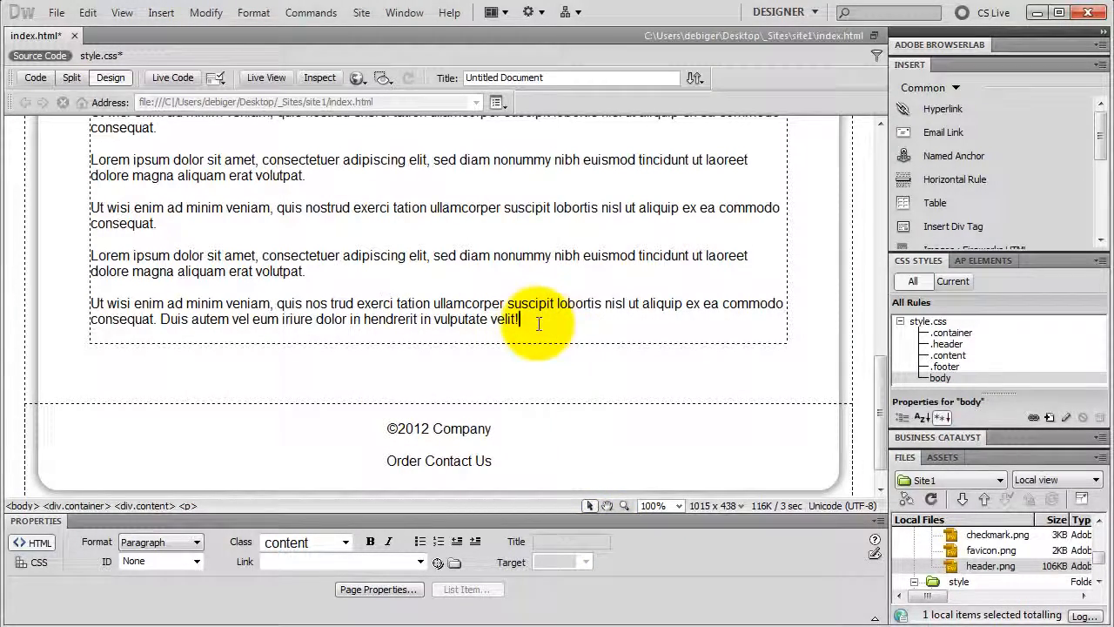
Step: Format the Headline text as Heading 1 and the Subheadline text as Heading 2
scroll(538, 324, up, 8)
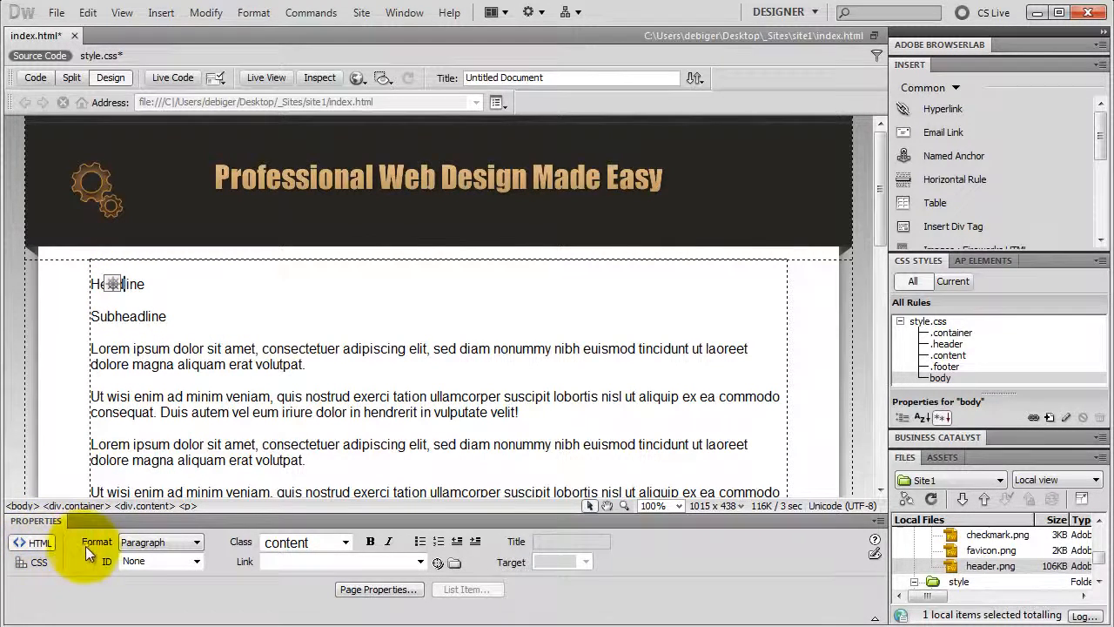
click(178, 542)
click(163, 577)
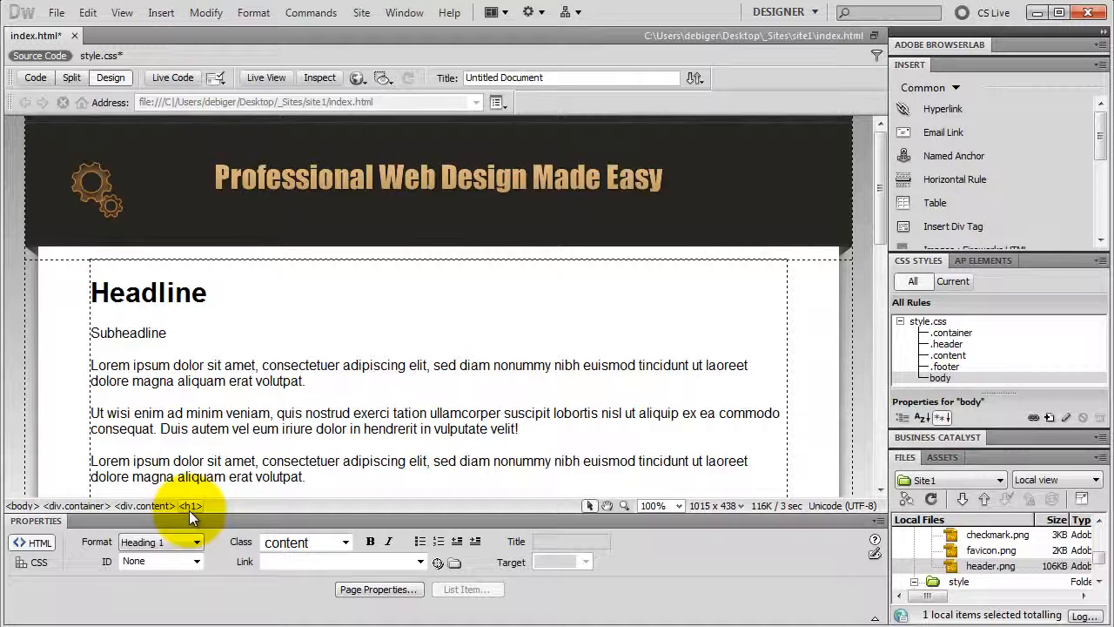
click(136, 336)
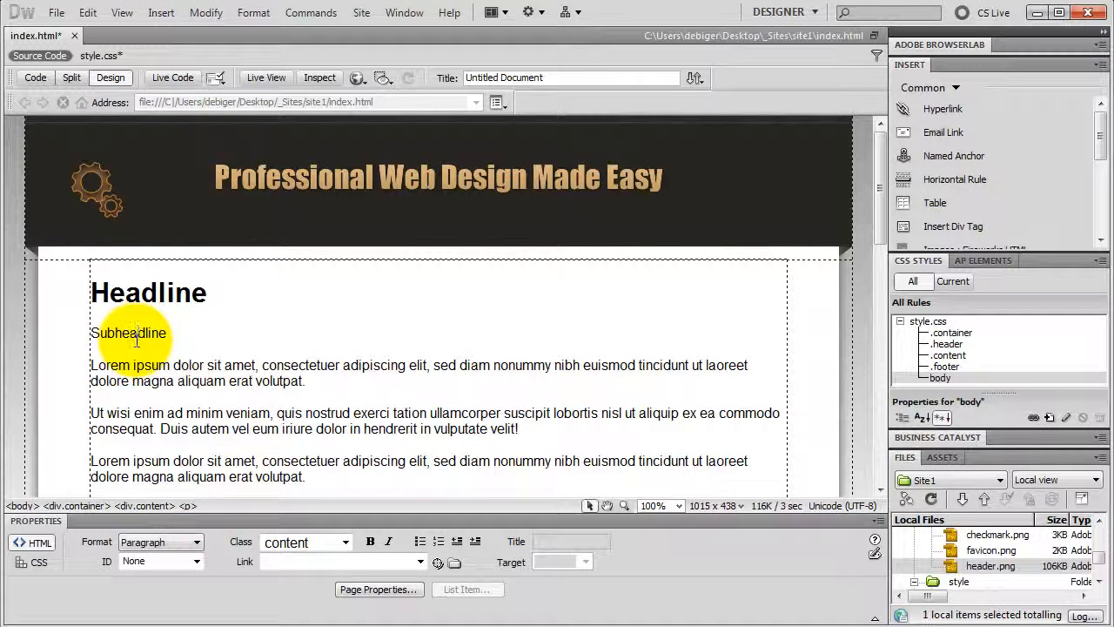
click(188, 542)
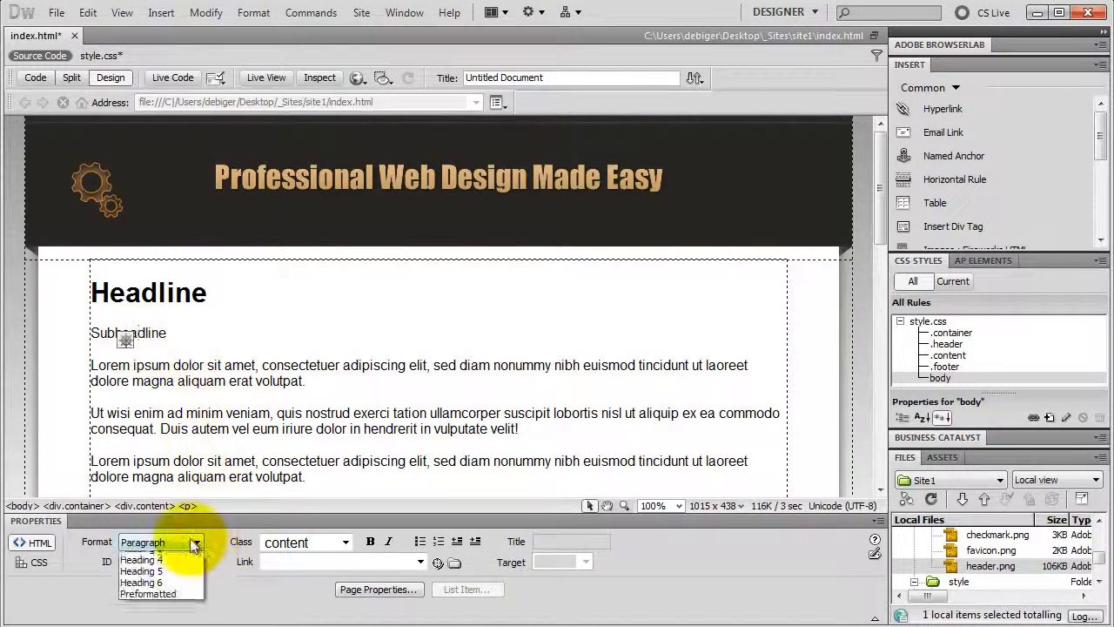
click(172, 592)
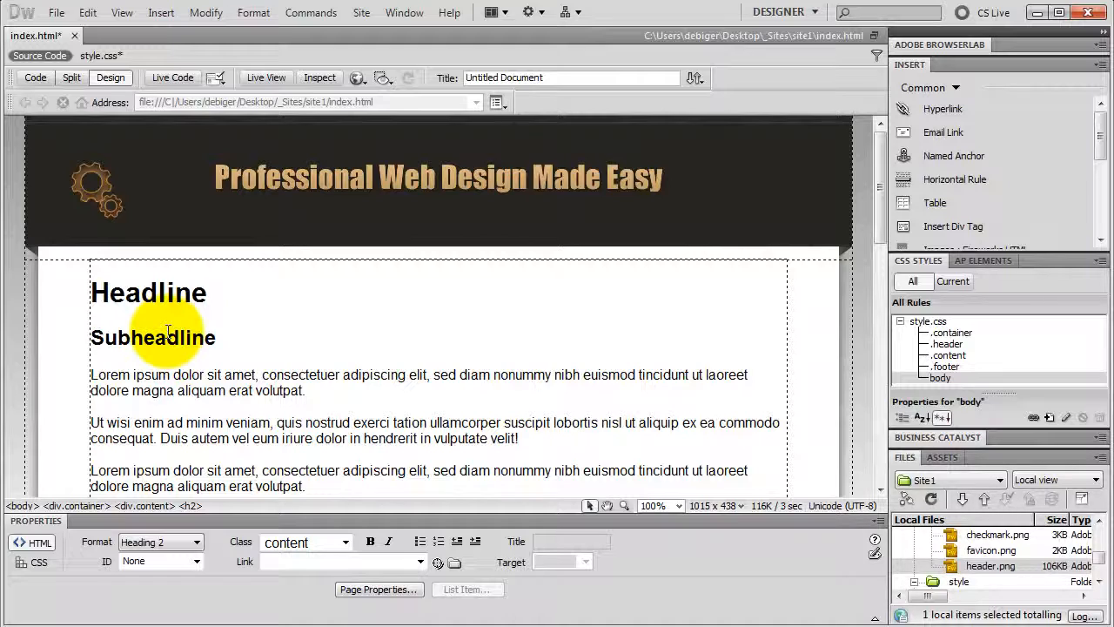
Step: Format two "Ut wisi enim" paragraphs as Heading 3, one midway through the content and one near its end
click(336, 386)
key(ctrl+v)
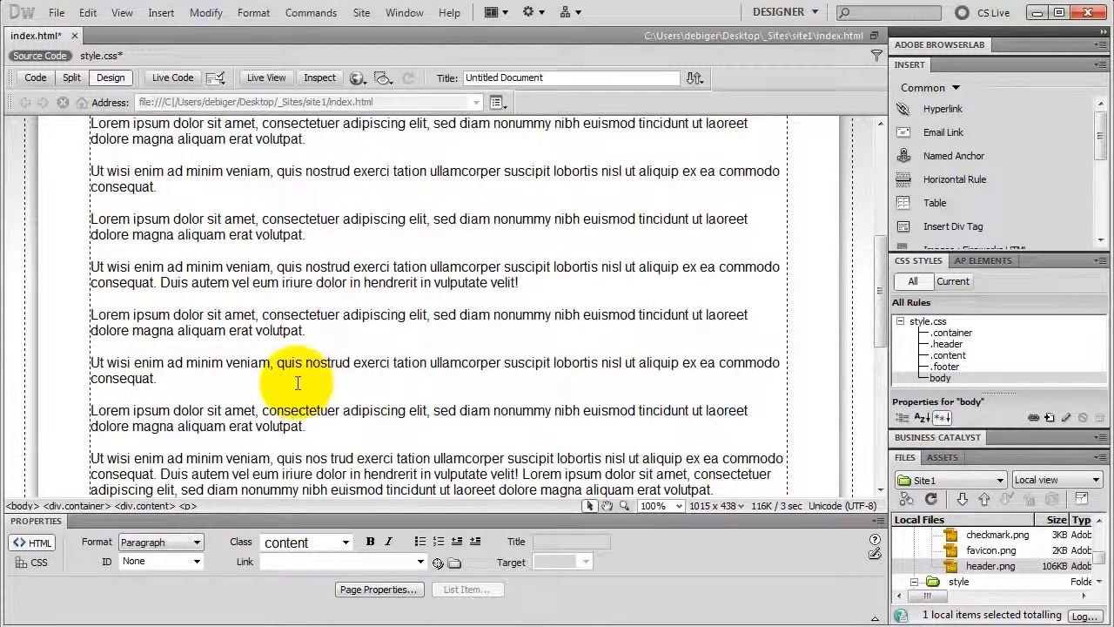
click(197, 542)
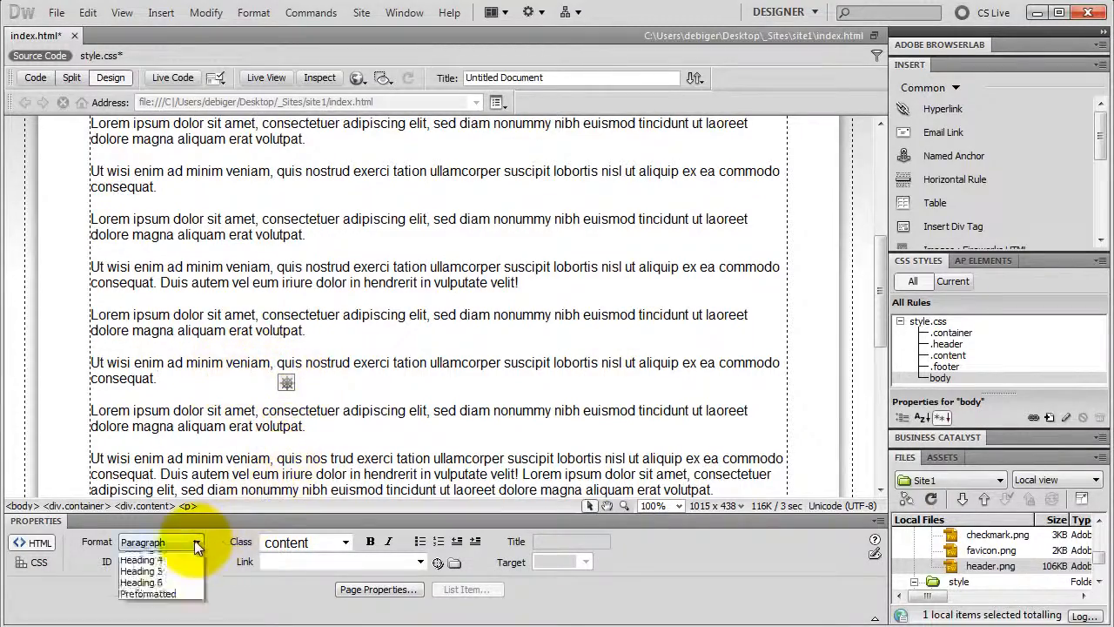
click(153, 532)
scroll(407, 391, down, 5)
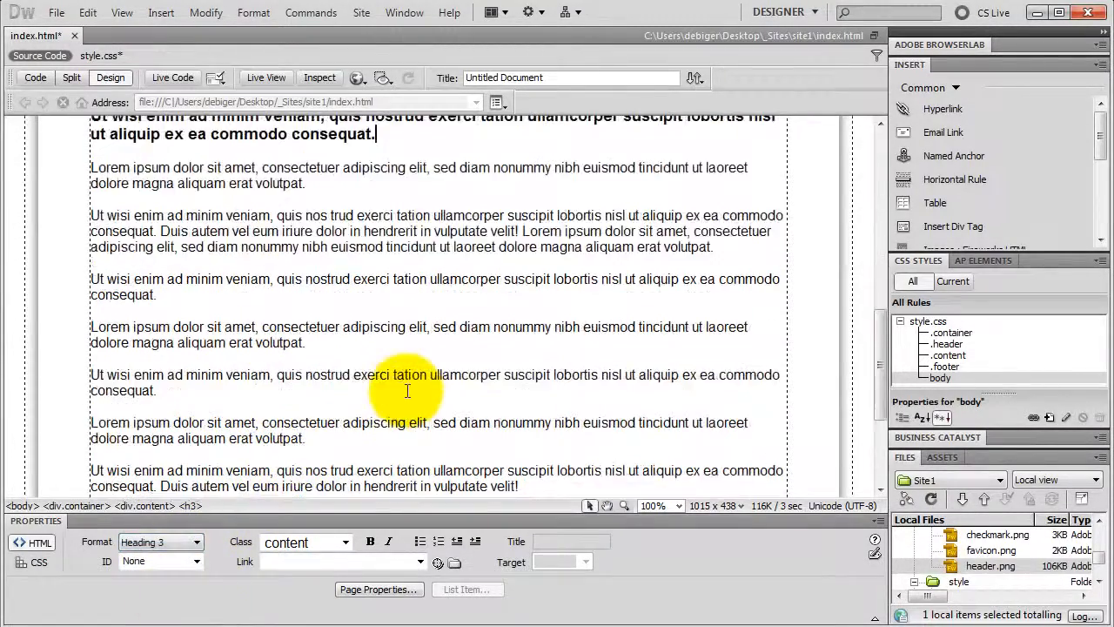
scroll(407, 383, down, 3)
click(155, 239)
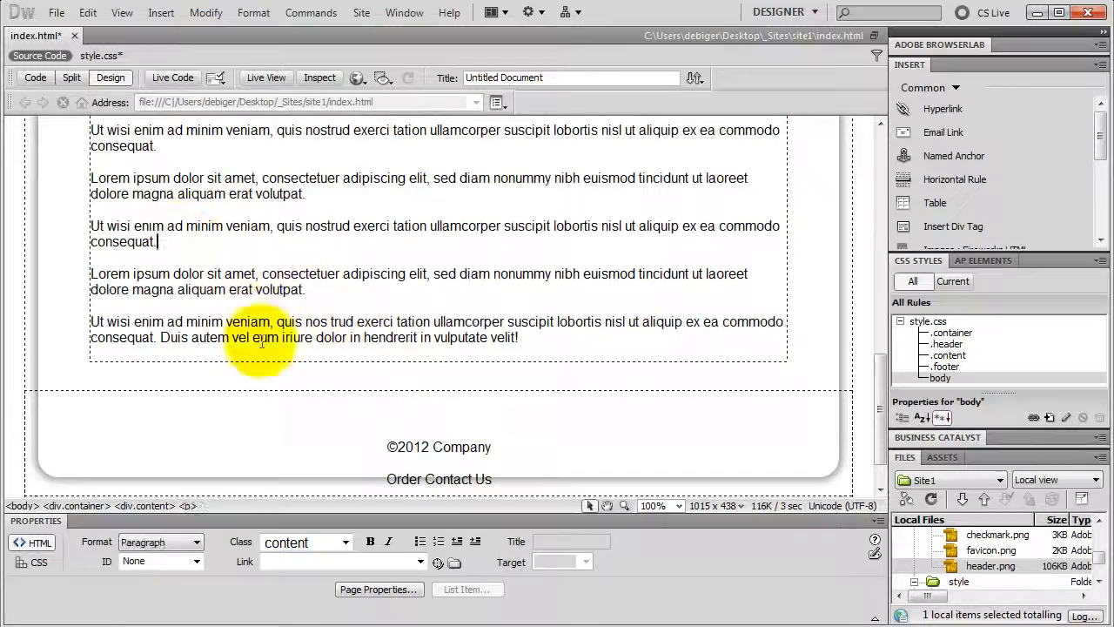
click(197, 541)
click(150, 602)
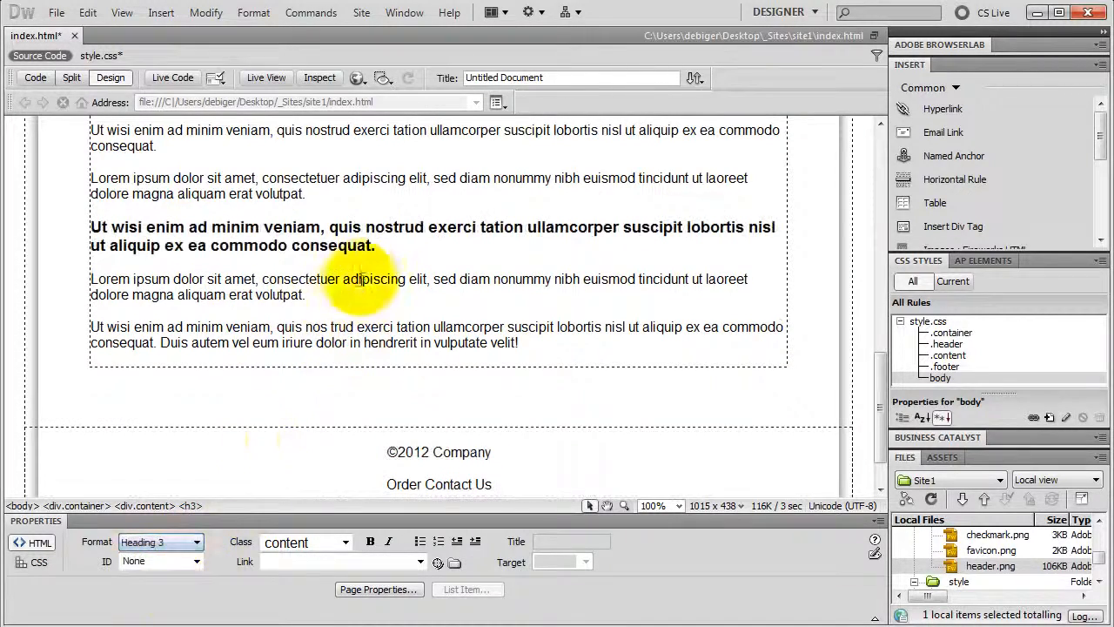
click(385, 251)
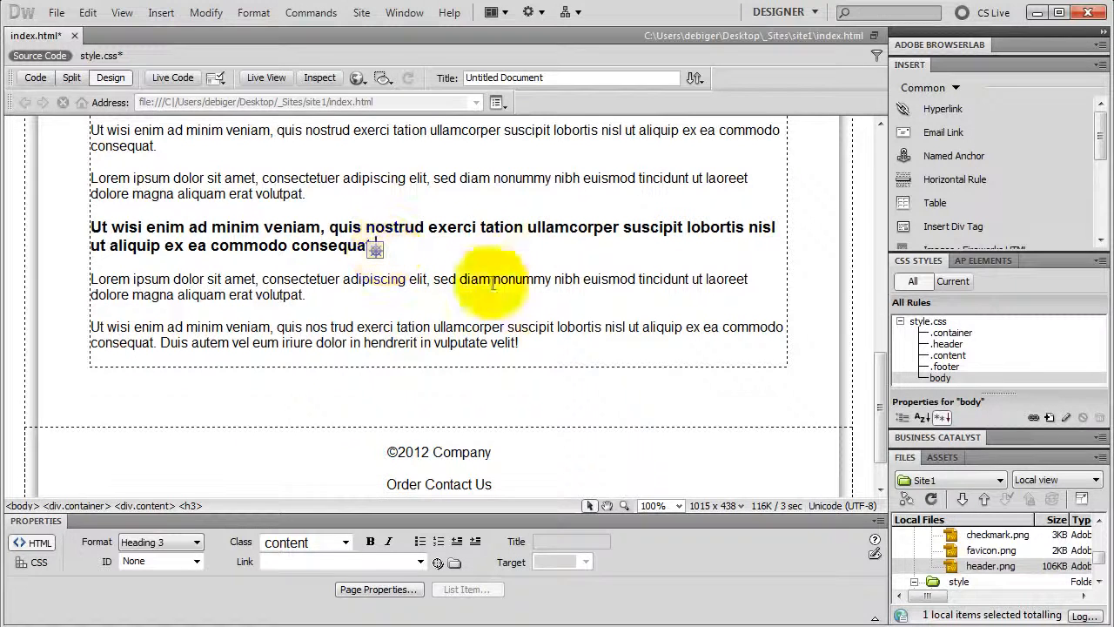
click(193, 541)
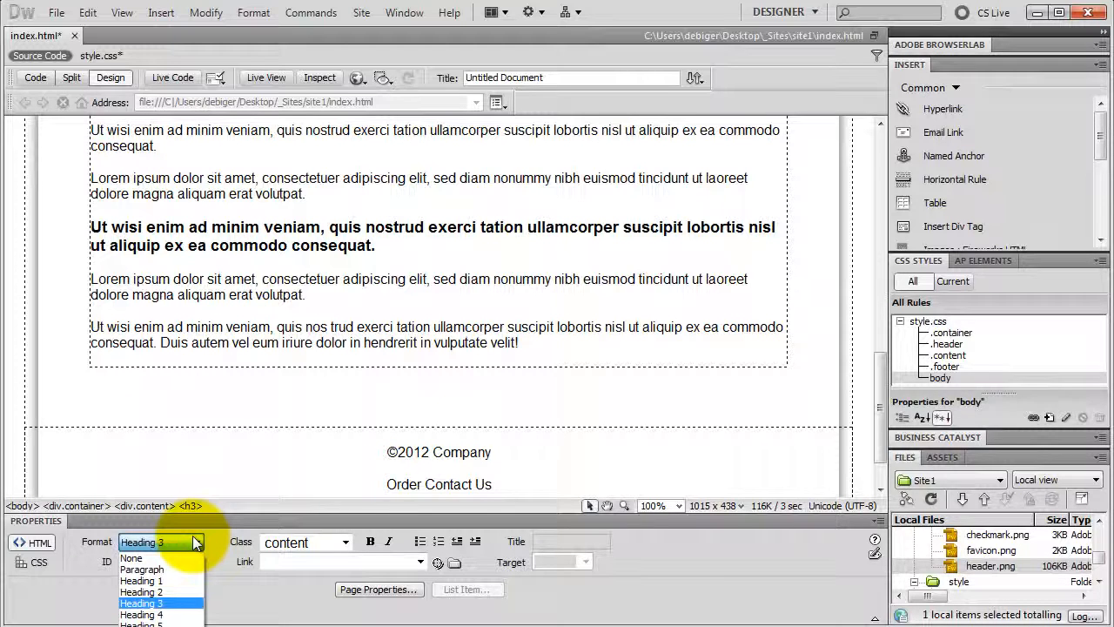
click(523, 342)
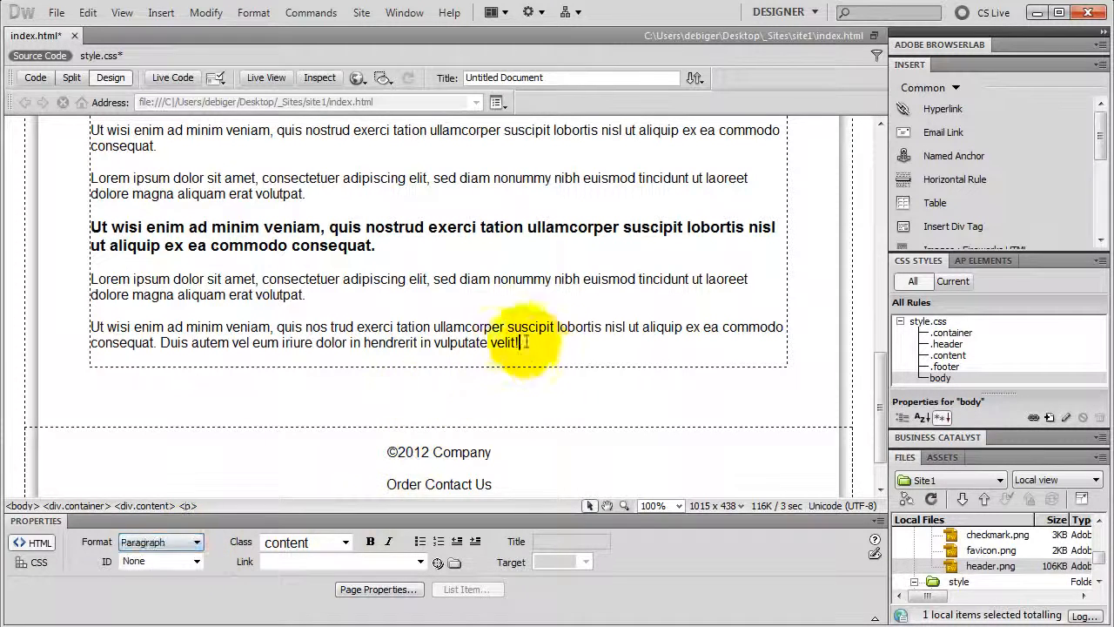
Step: Create a new CSS rule for the h1 tag, defined in style.css, starting from the Headline text
scroll(262, 262, up, 6)
click(168, 293)
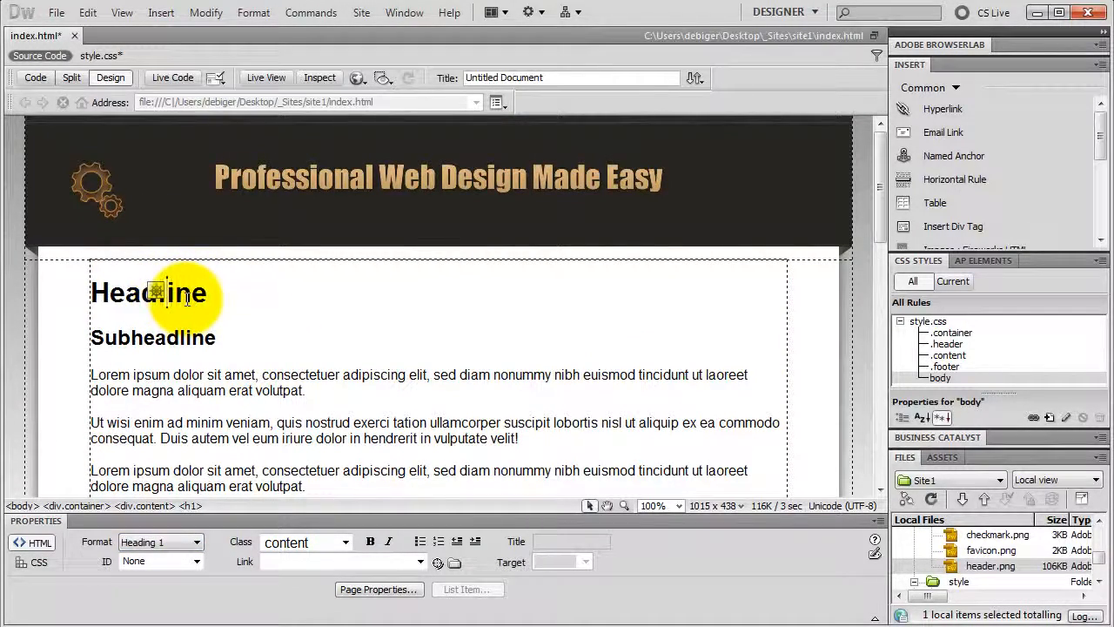
click(1049, 417)
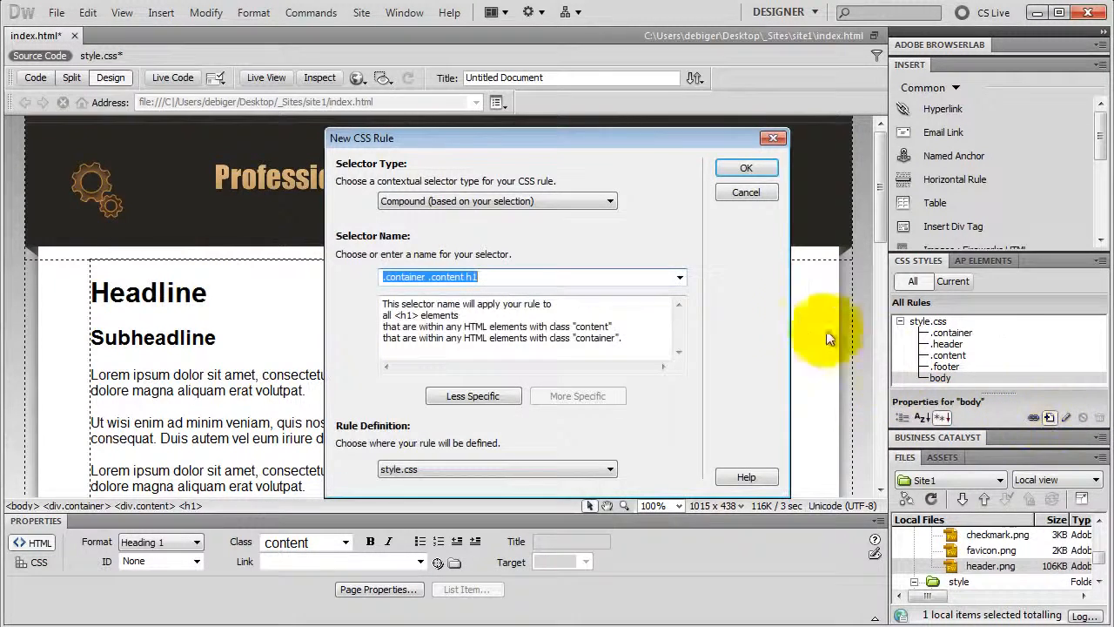
click(592, 201)
click(507, 238)
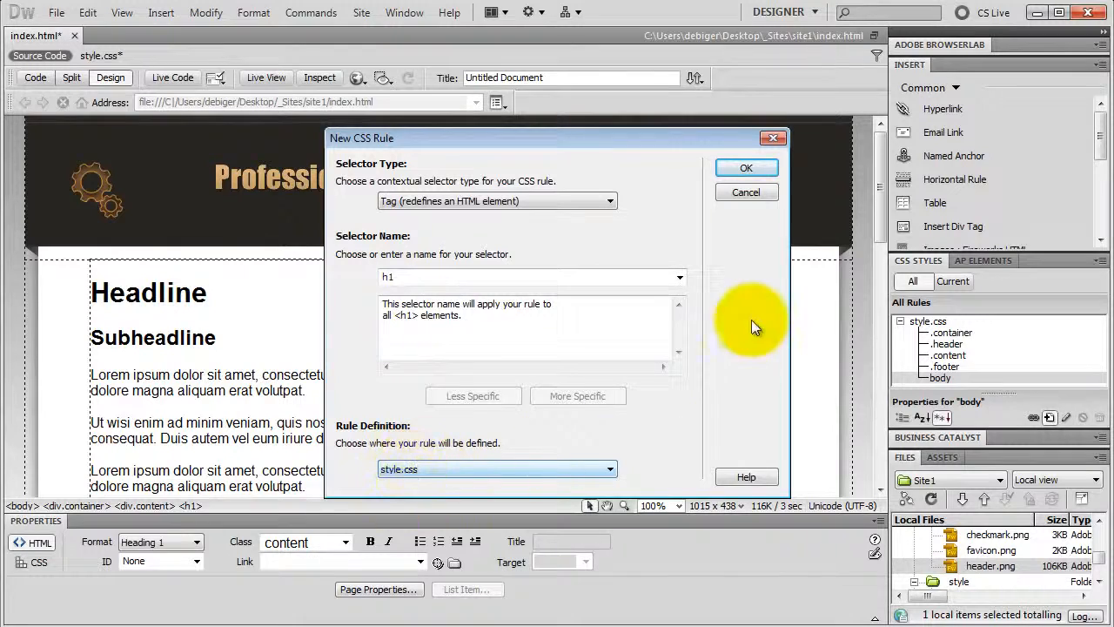
click(737, 167)
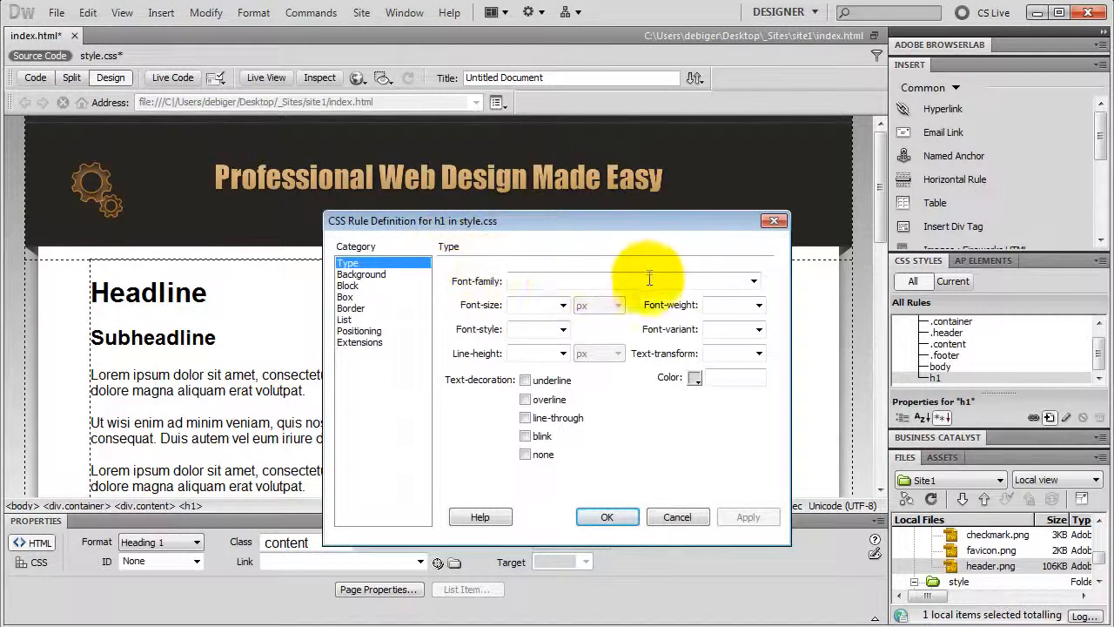
Step: Set the h1 rule's font family to impact and its font size to 46 px
click(752, 281)
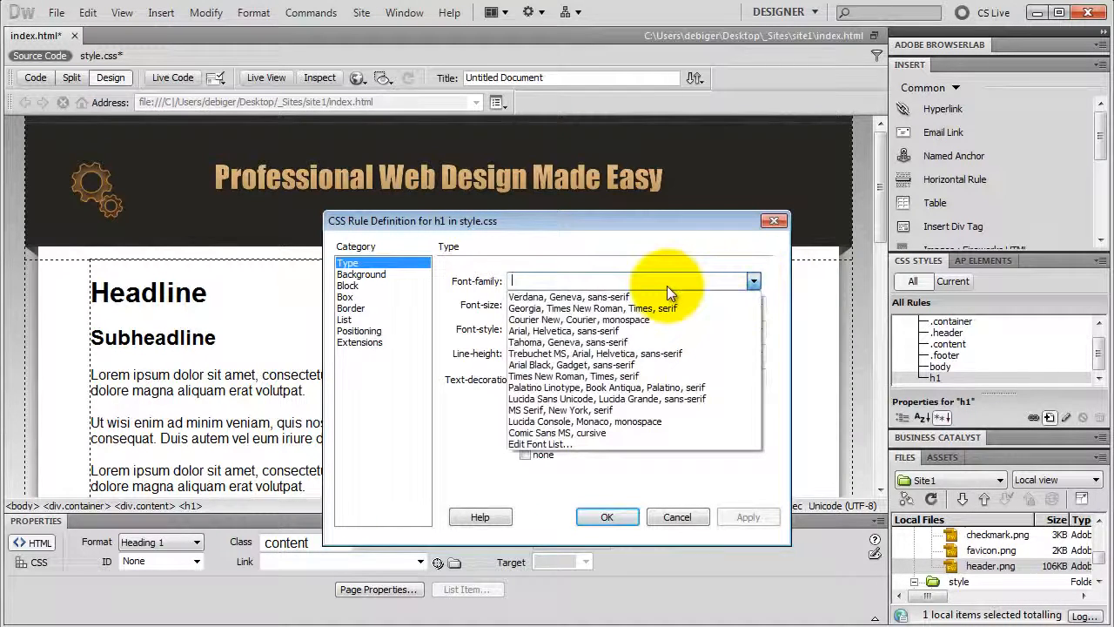
text(impac)
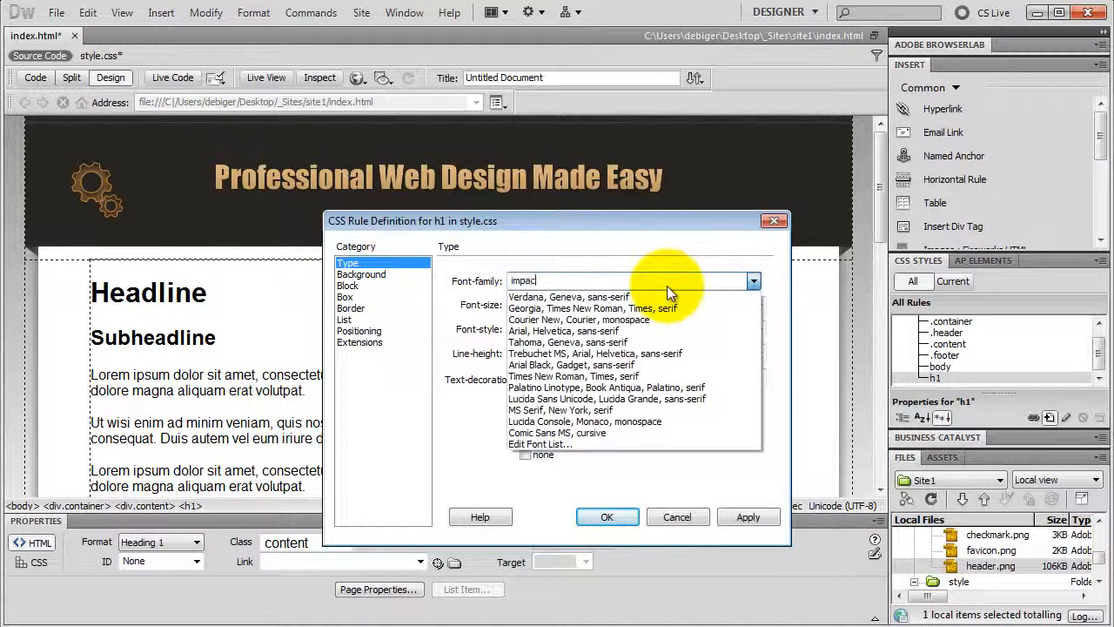
text(t)
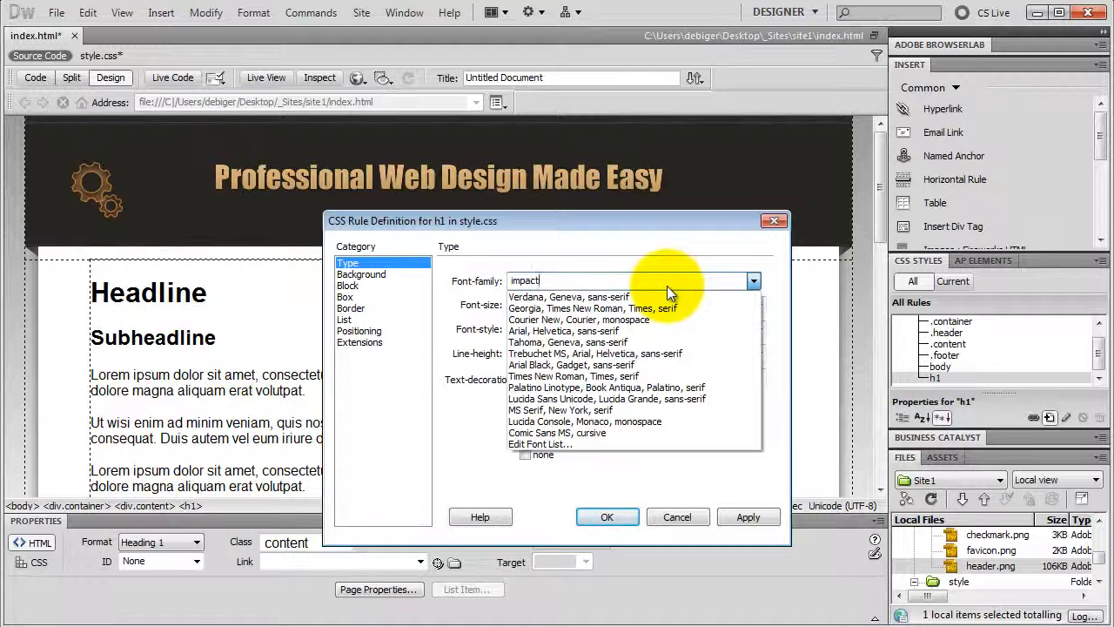
click(693, 254)
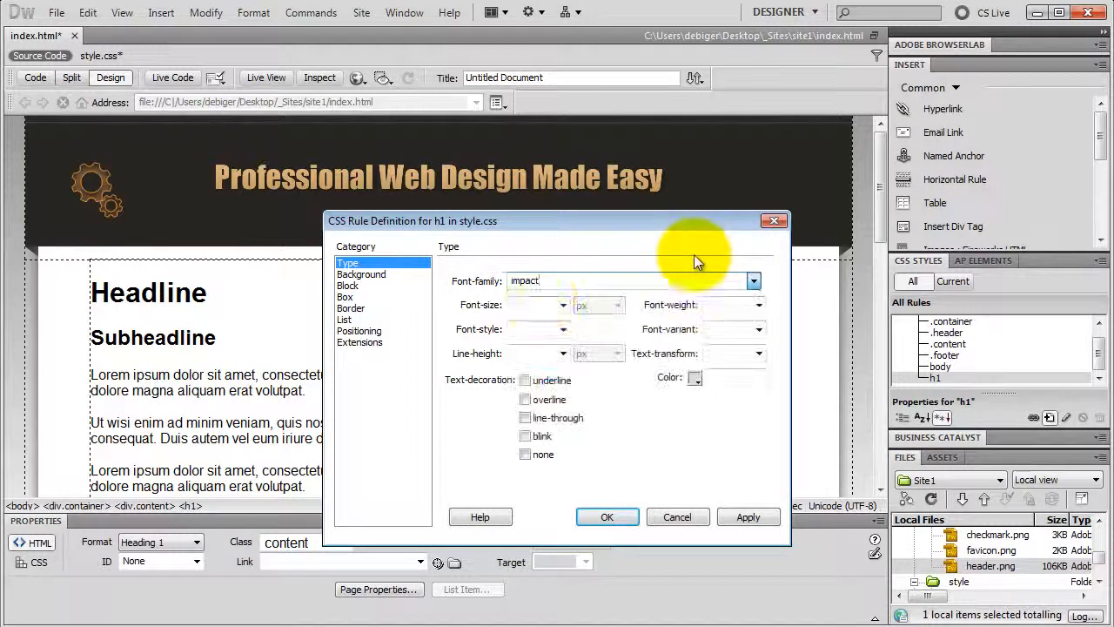
click(522, 303)
text(48)
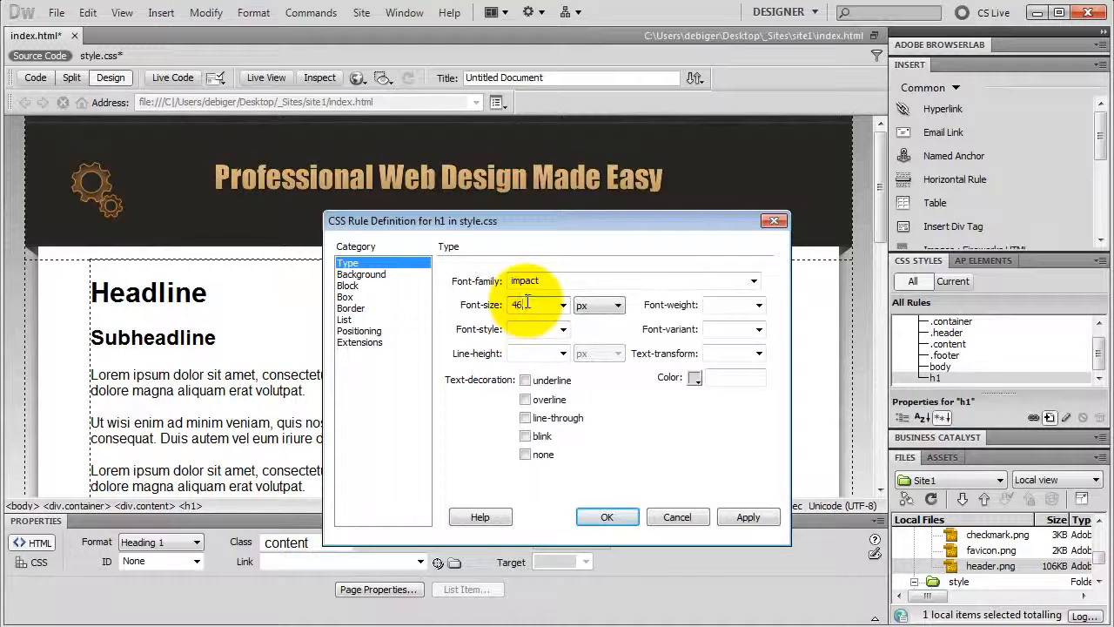
Step: Open the Block settings of the h1 rule
click(350, 288)
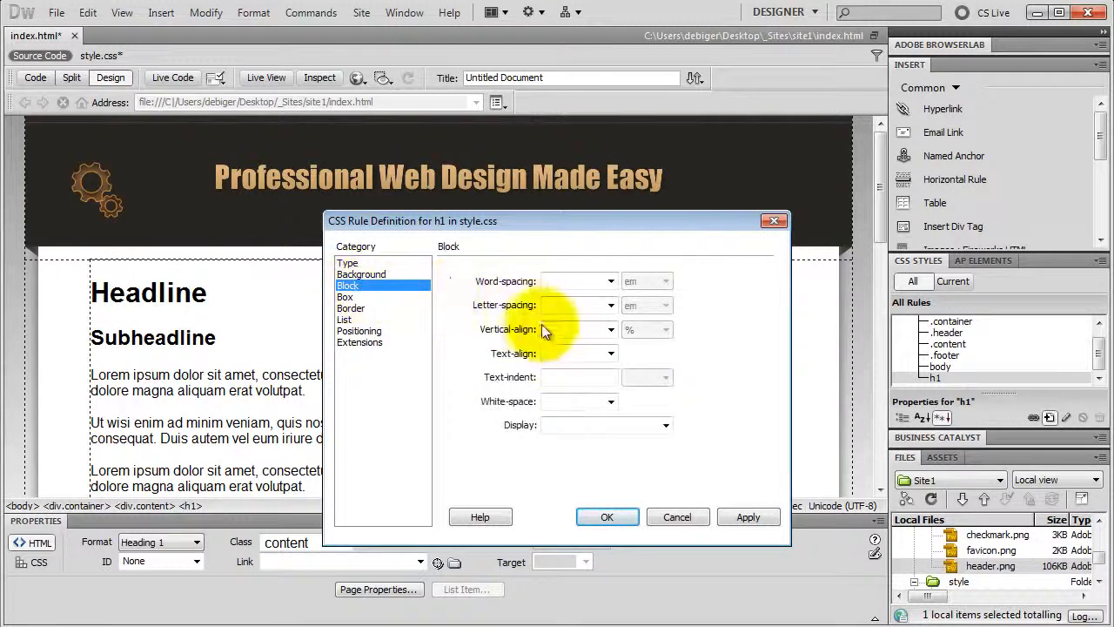
Step: Set the h1 rule's text-align to center and apply the rule definition
click(610, 354)
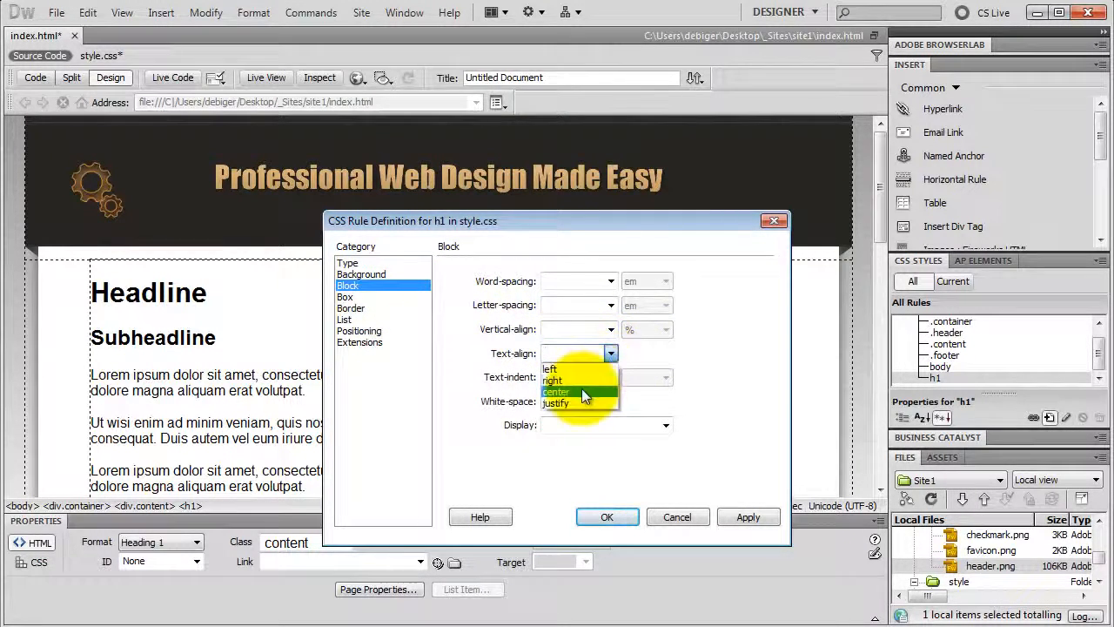
click(582, 390)
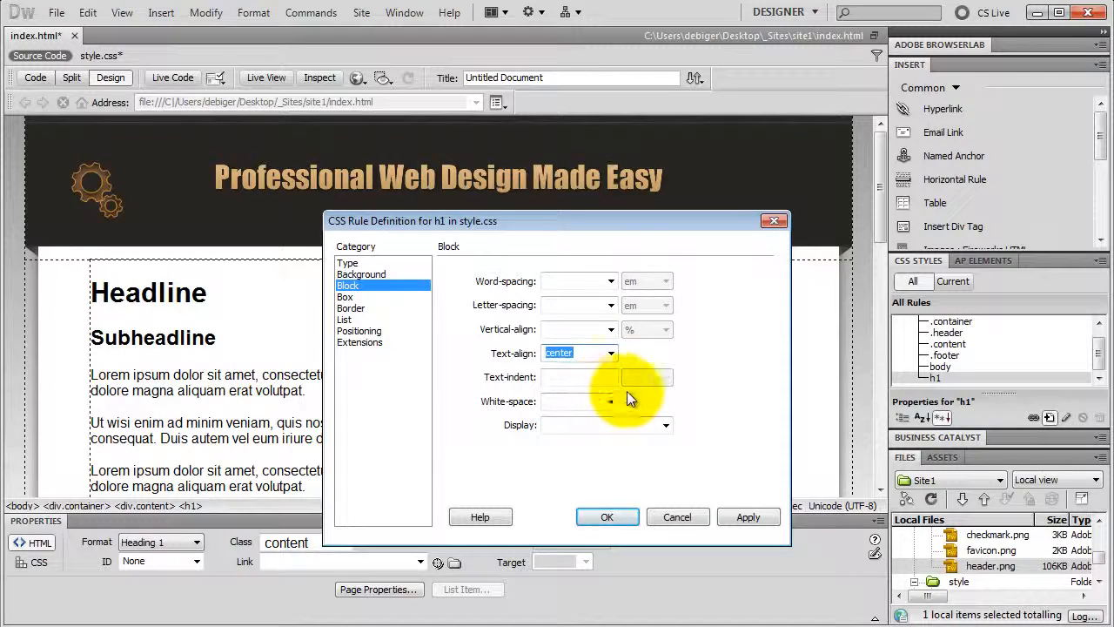
click(740, 517)
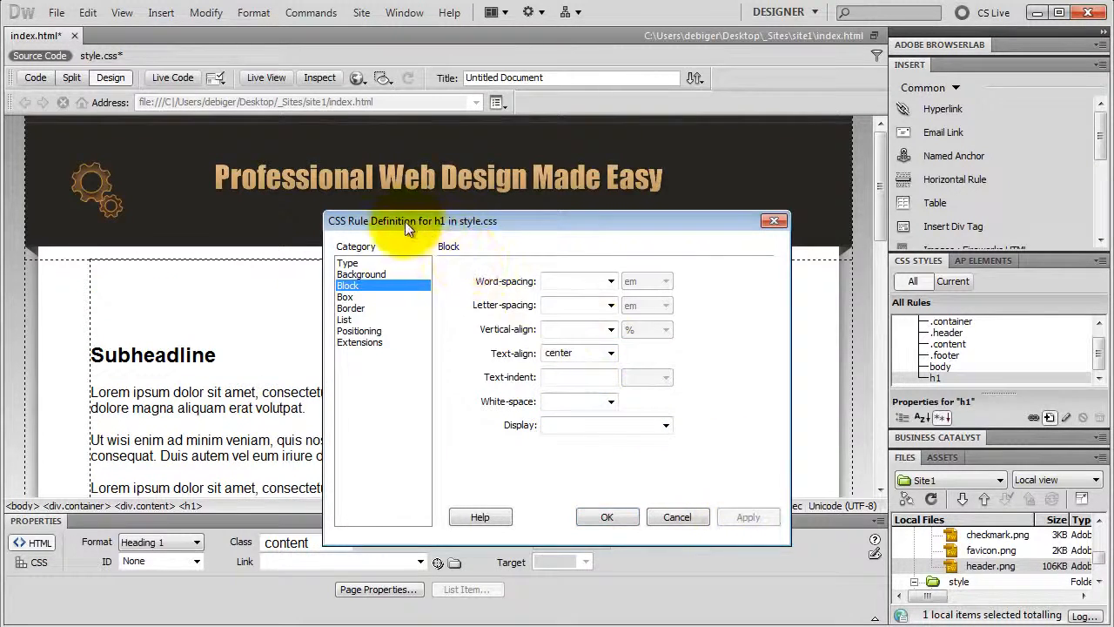
drag(405, 222, 605, 208)
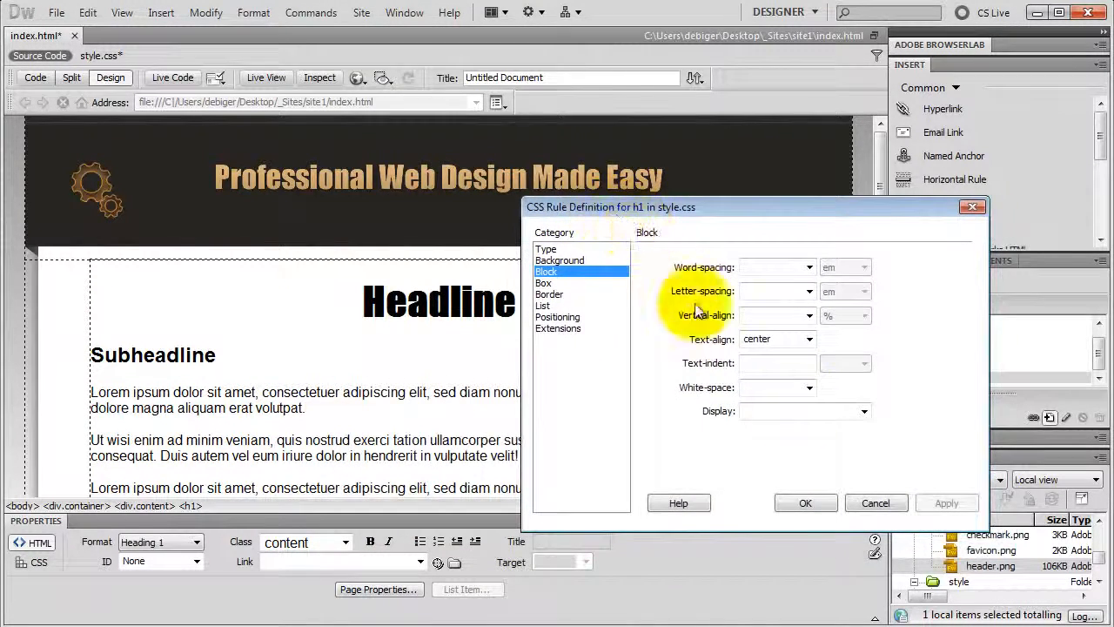
click(805, 502)
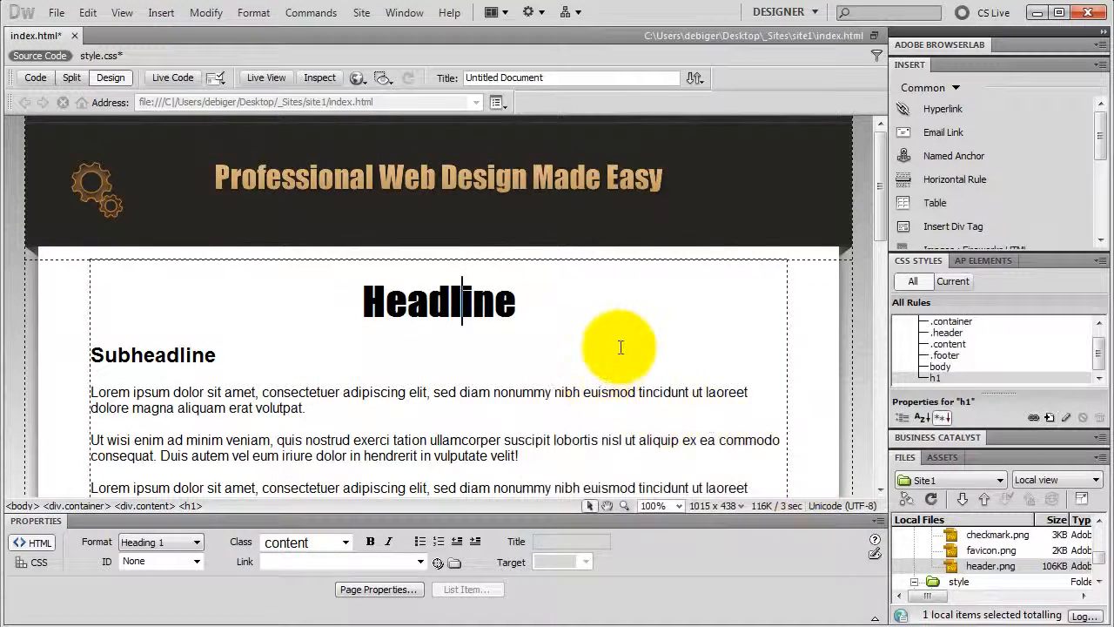
Step: Open style.css in full code view and start an h2 rule on the empty line after the h1 rule
click(143, 357)
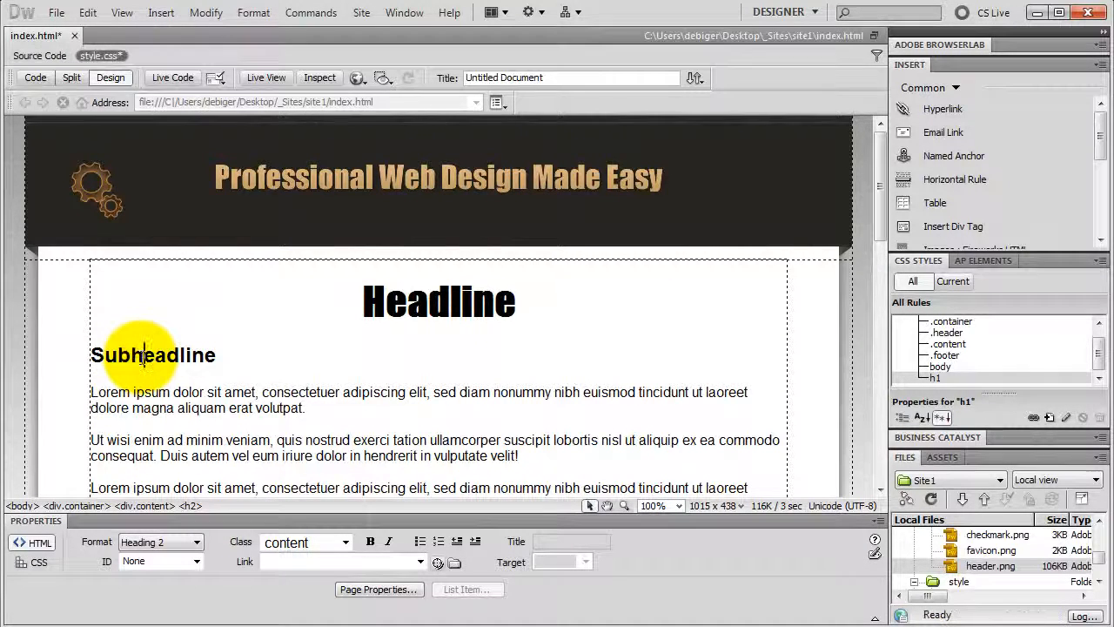
click(100, 56)
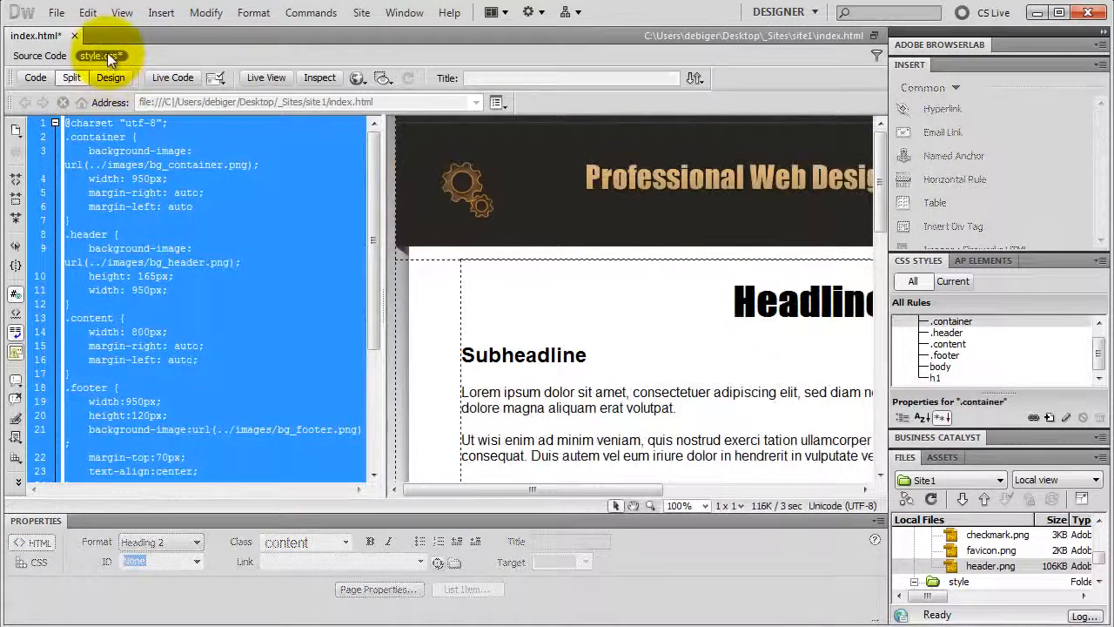
click(36, 77)
scroll(134, 348, down, 4)
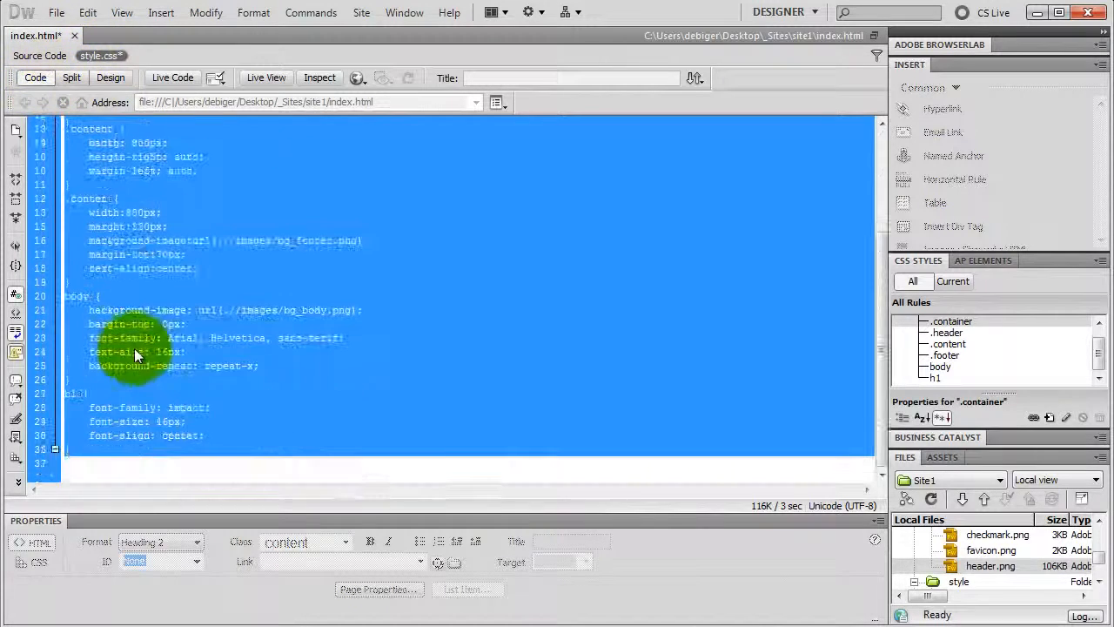
click(72, 468)
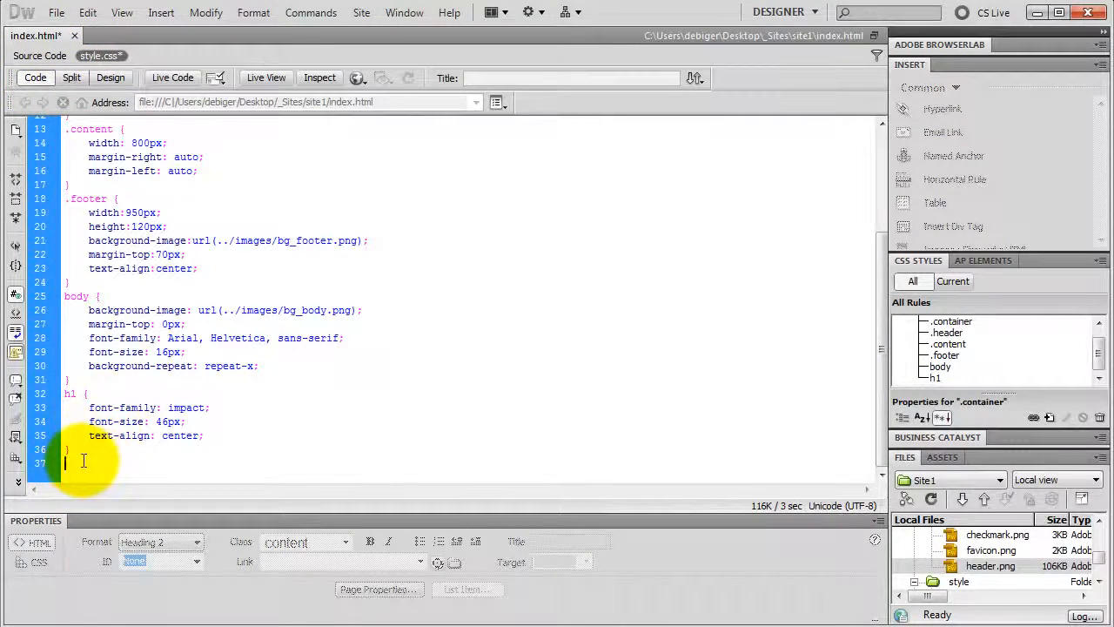
text(h2)
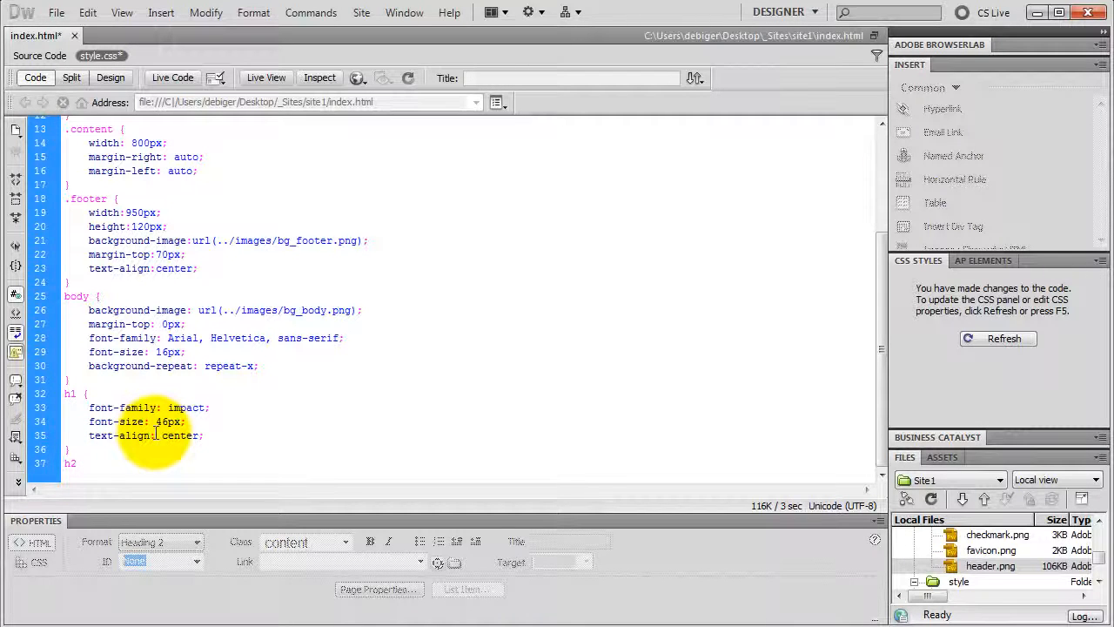
text({)
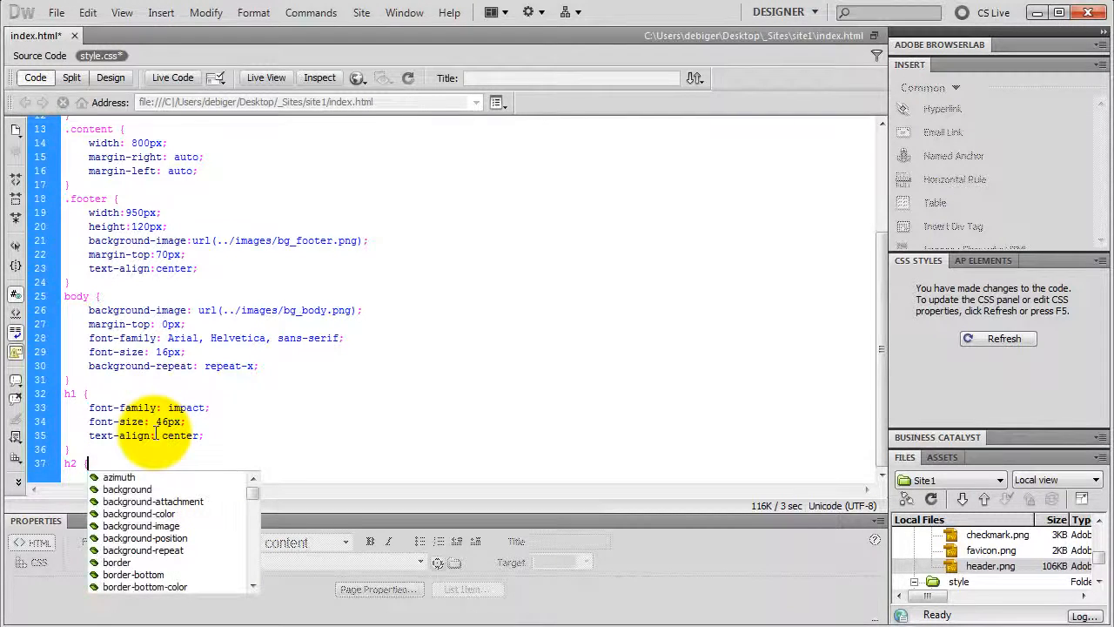
key(Return)
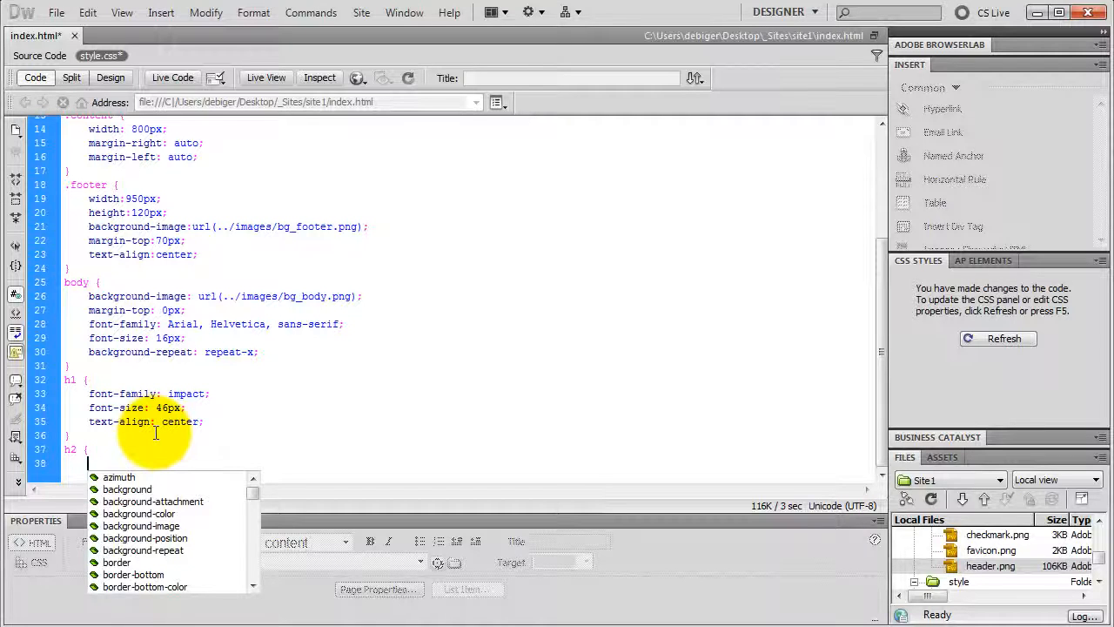
Step: Give the h2 rule a font-size of 25px, close it with a brace, and return to the page's design view
text(fon)
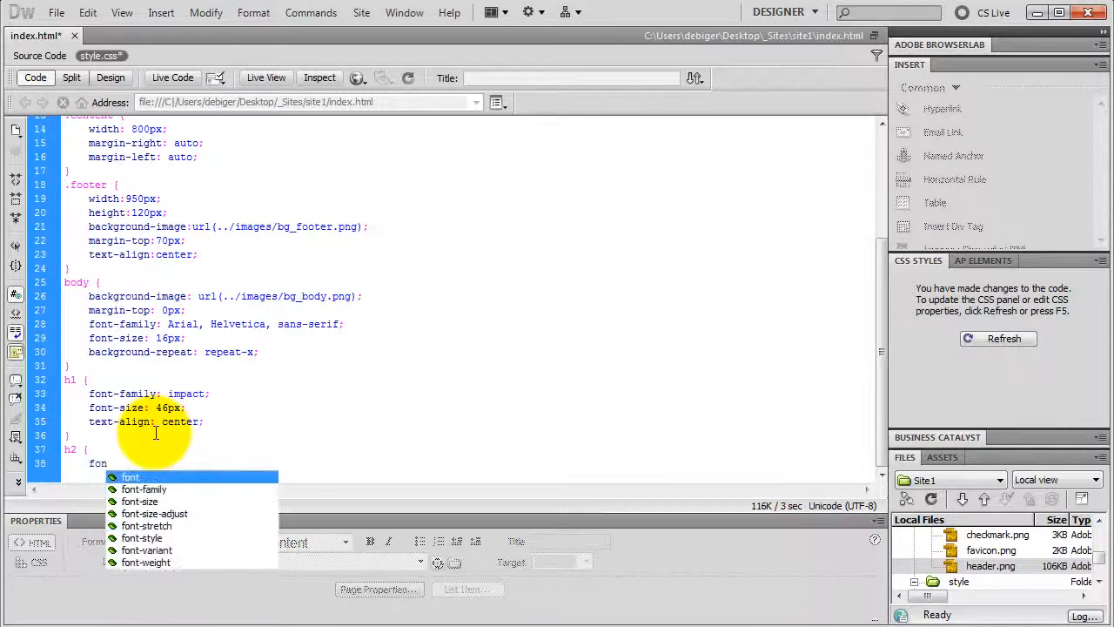
double_click(150, 499)
text(25)
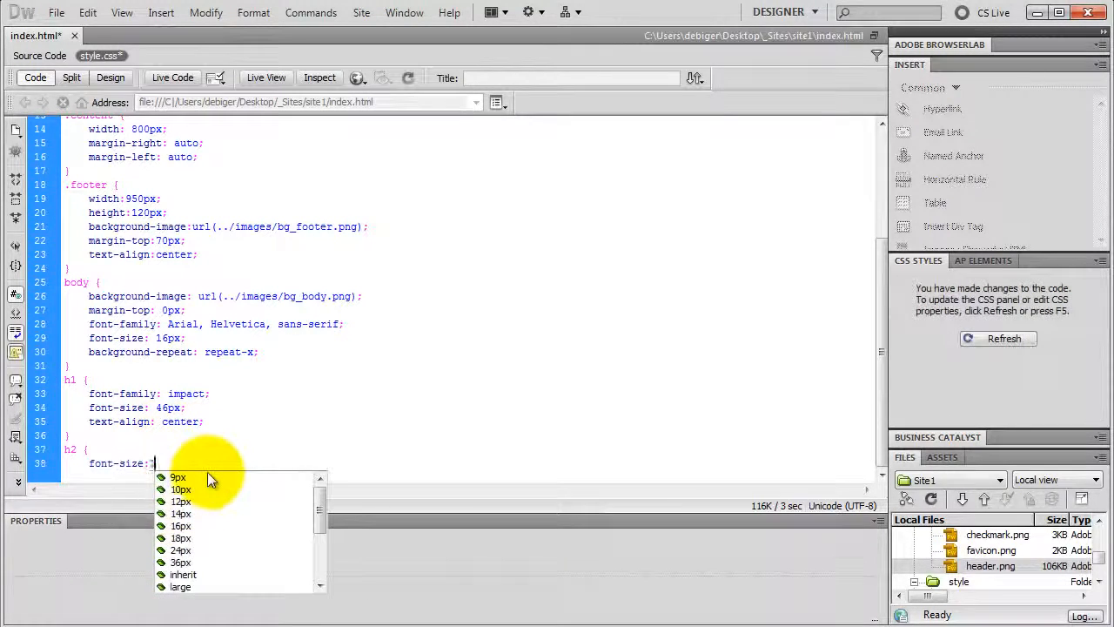
text(px)
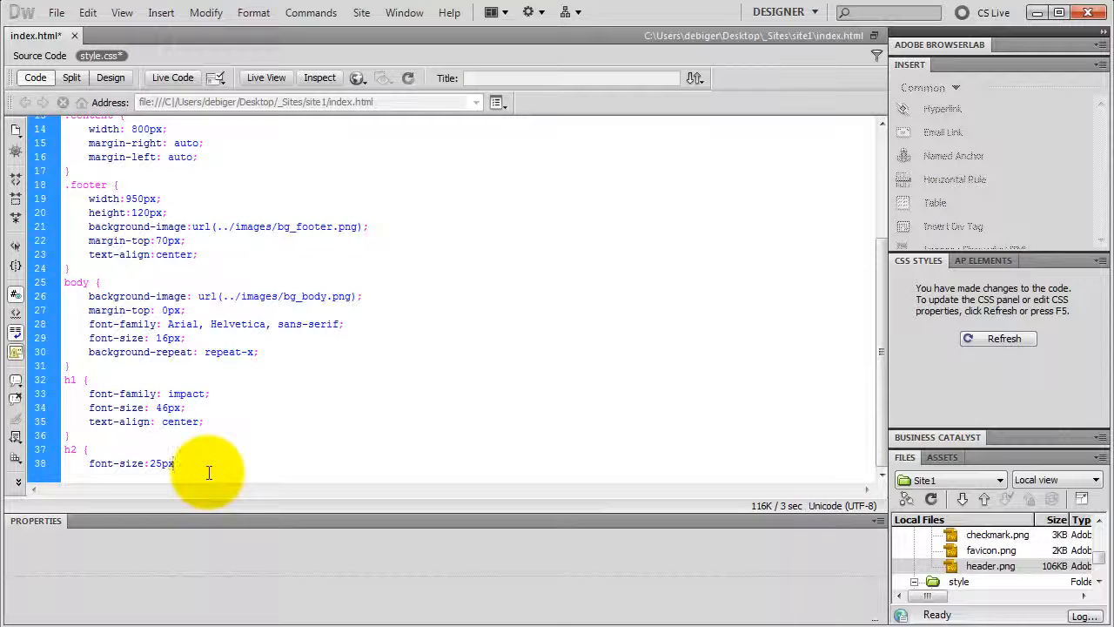
text(;)
key(Return)
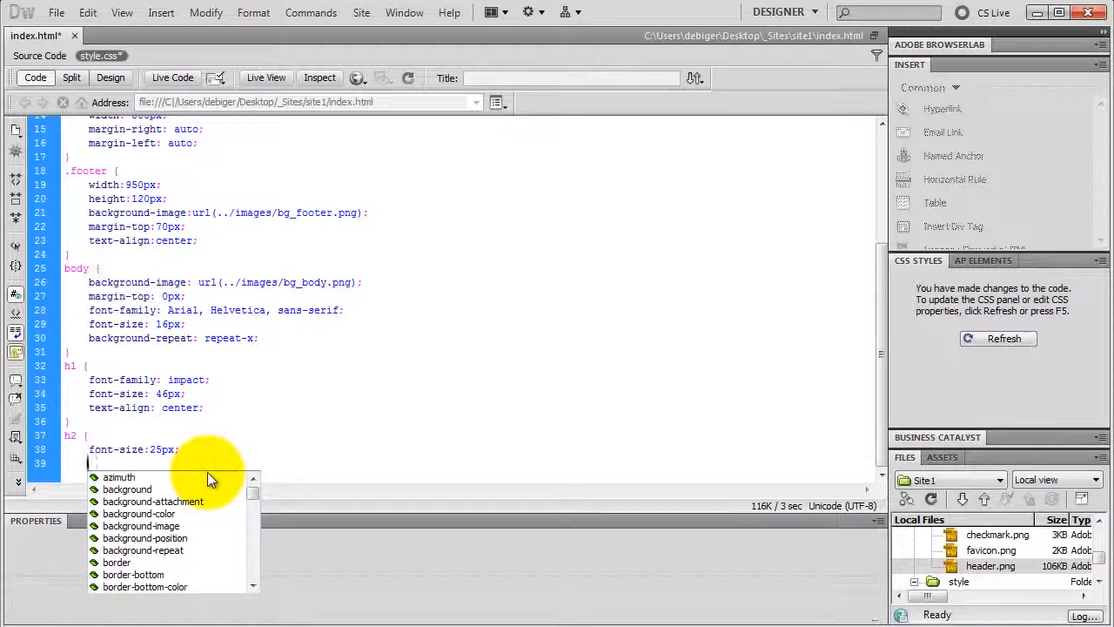
key(BackSpace)
text(})
key(Return)
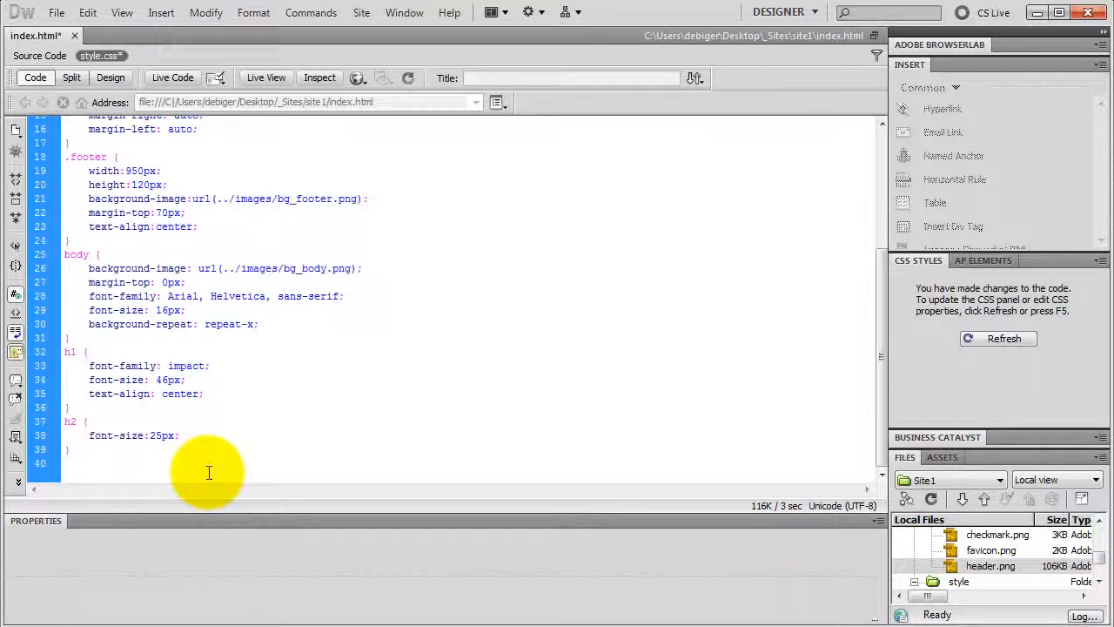
click(113, 76)
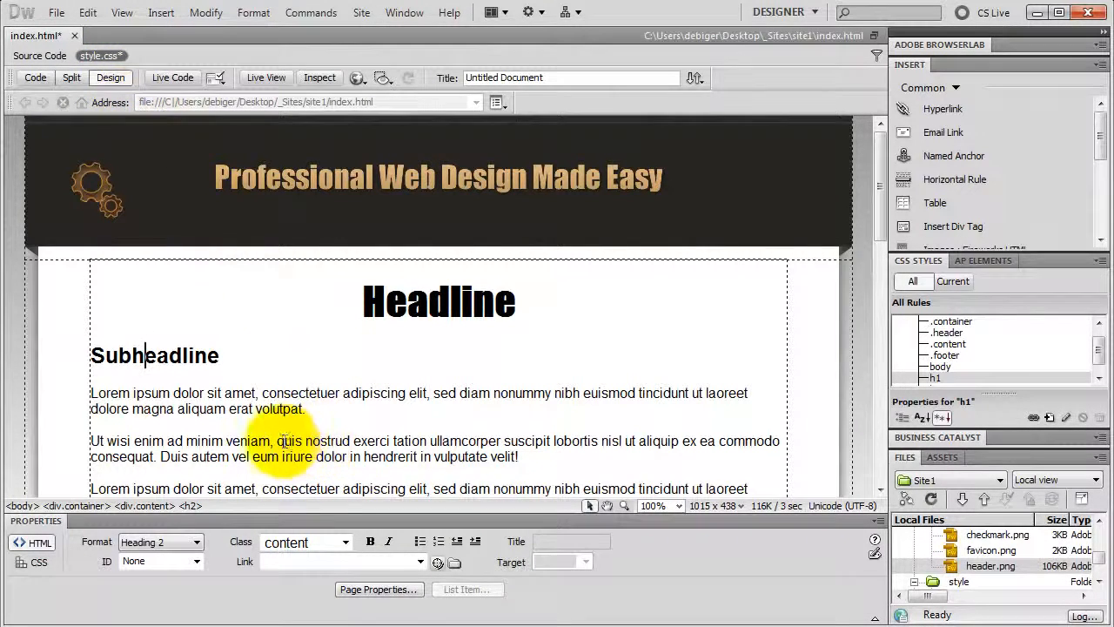
Step: Make "quis nostrud exerci tation" in the second paragraph bold and show its markup in the HTML source code
drag(277, 442, 426, 435)
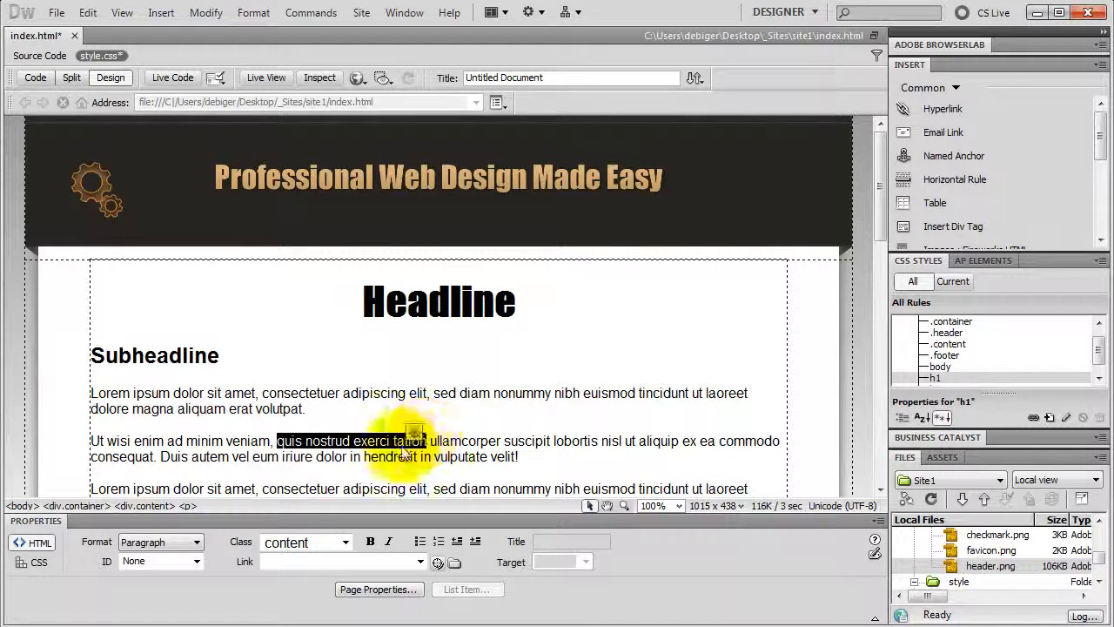
click(370, 542)
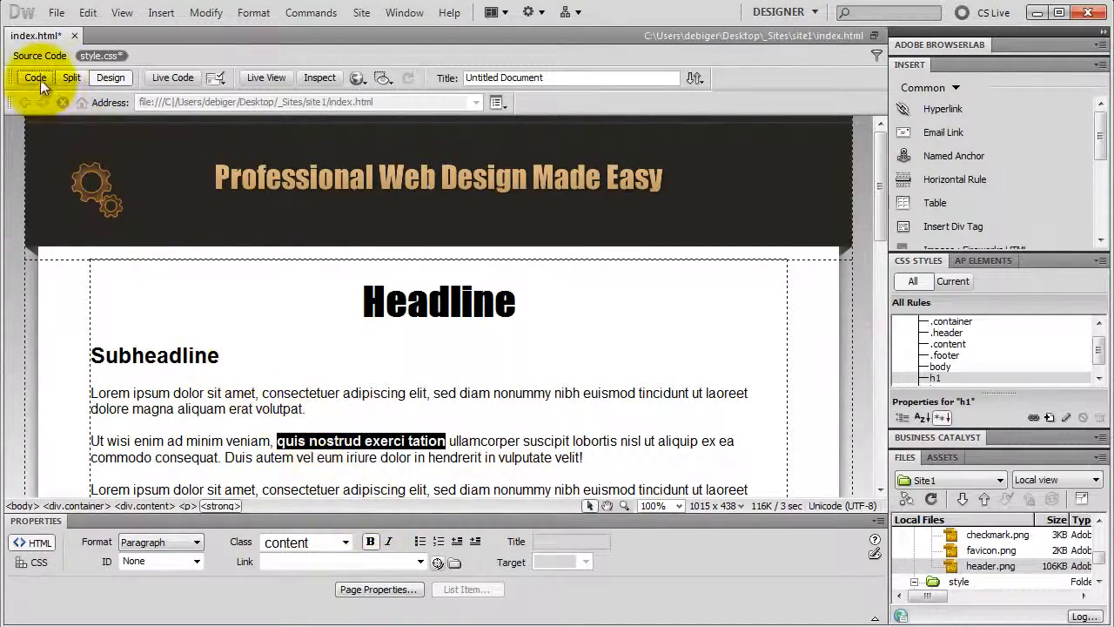
click(40, 79)
click(38, 55)
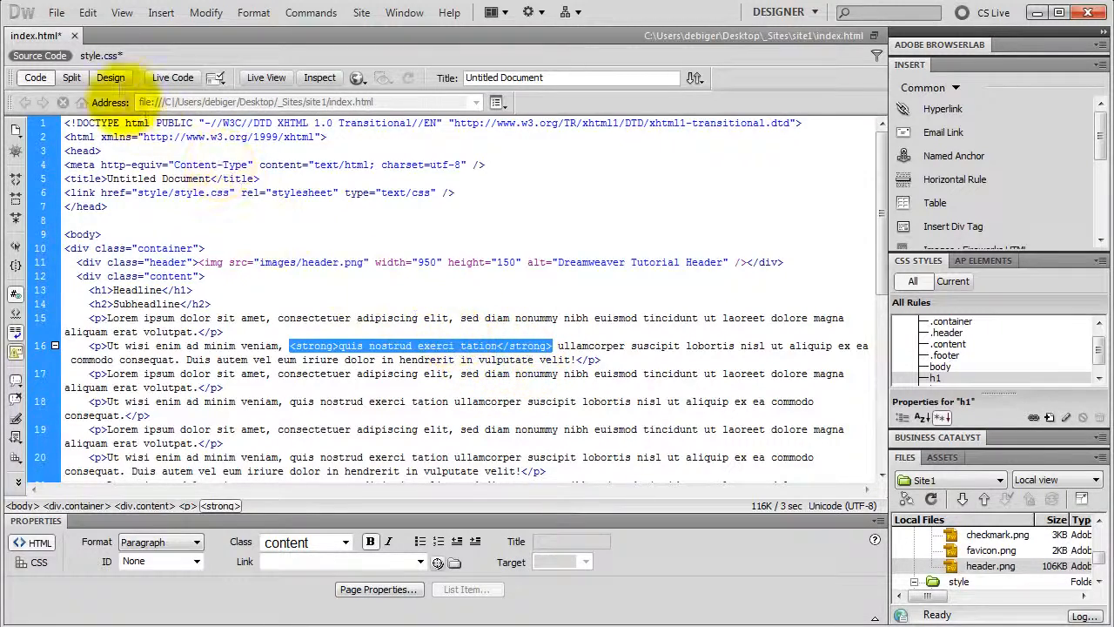
Step: Back in design view, select the bold phrase by its strong tag and look at the tag's available options
click(110, 78)
click(338, 443)
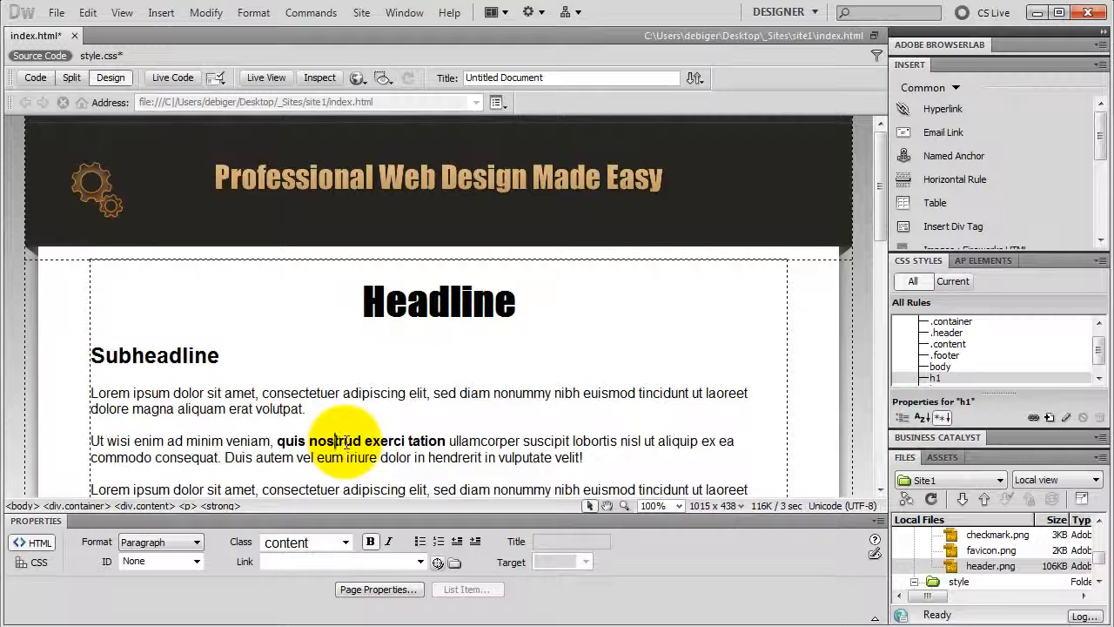
click(220, 506)
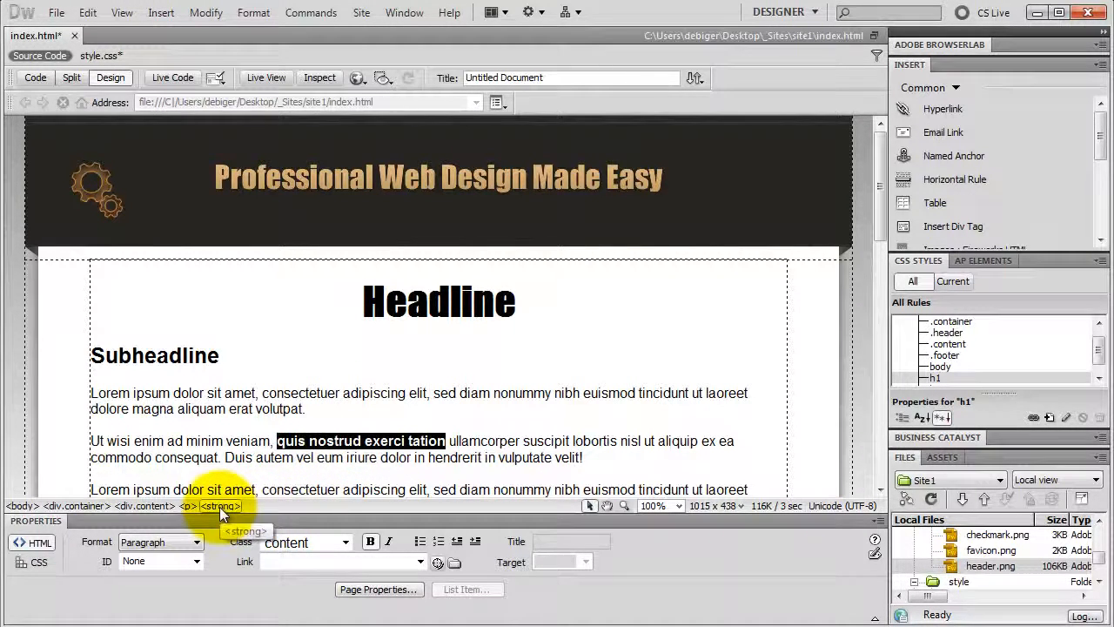
right_click(219, 507)
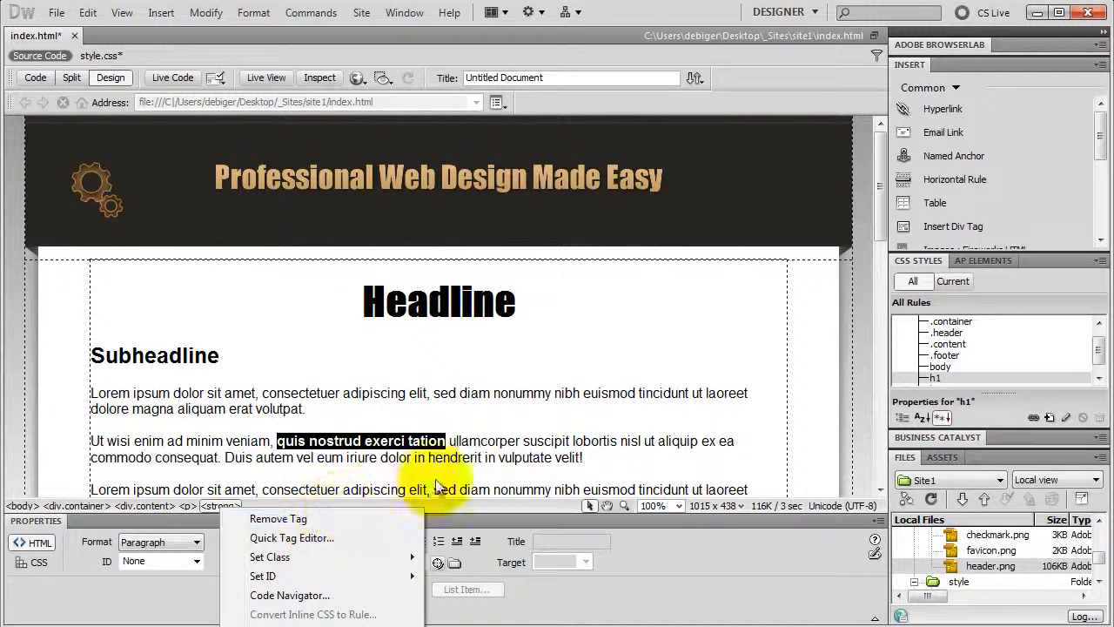
click(602, 453)
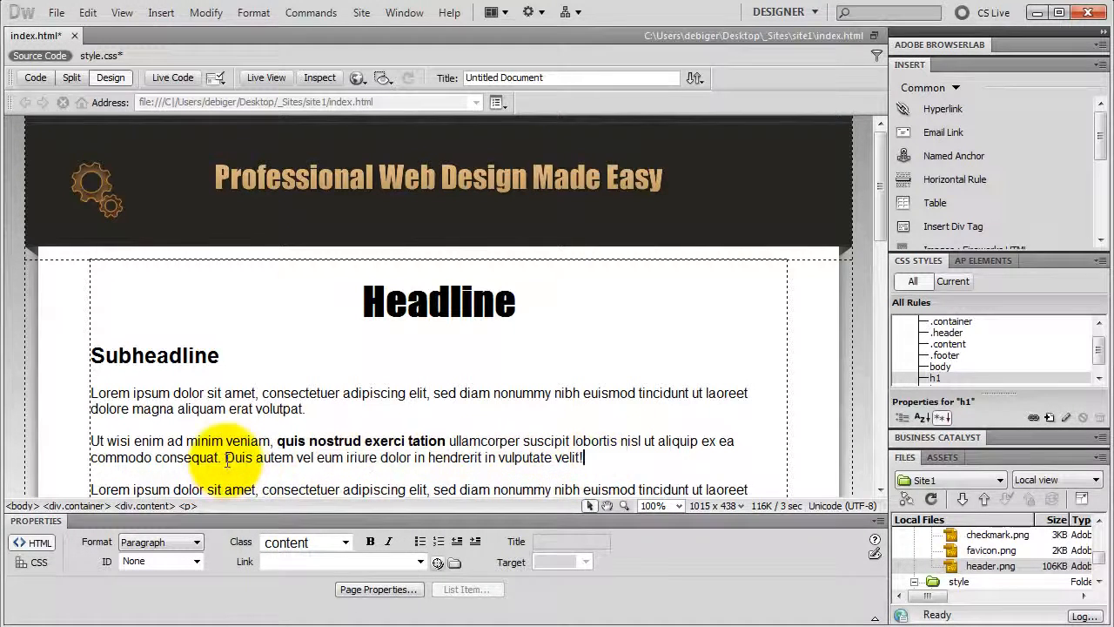
Step: Italicize the sentence "Duis autem vel eum iriure dolor in hendrerit in vulputate velit!" in the second paragraph
drag(224, 457, 600, 455)
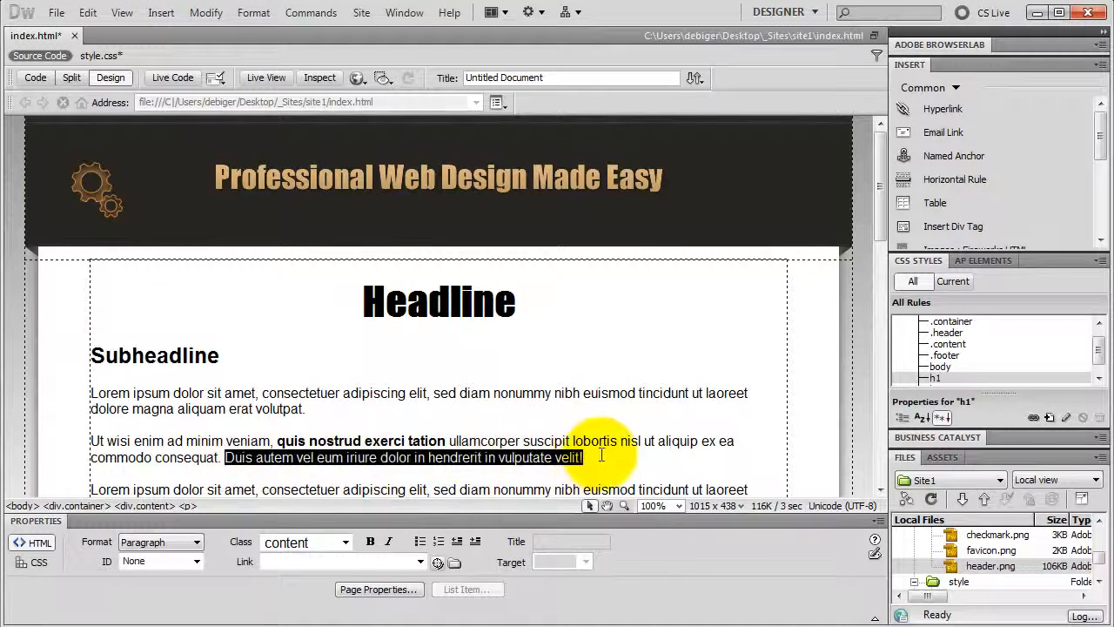
click(391, 542)
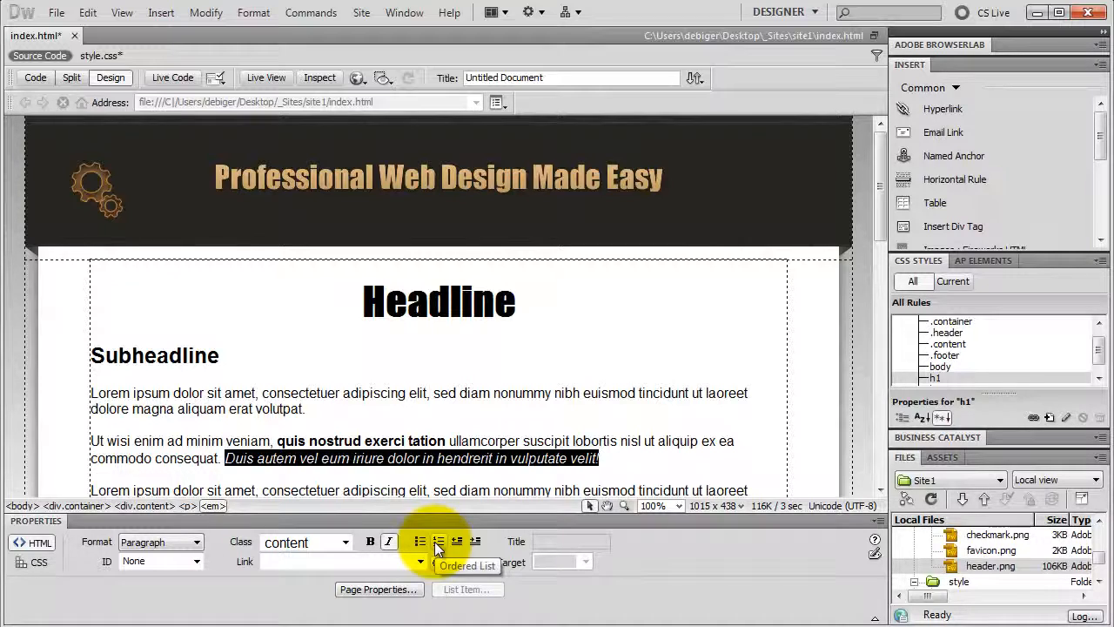
click(620, 451)
Step: Convert the fourth, fifth and sixth body paragraphs into a bulleted list
scroll(587, 440, down, 5)
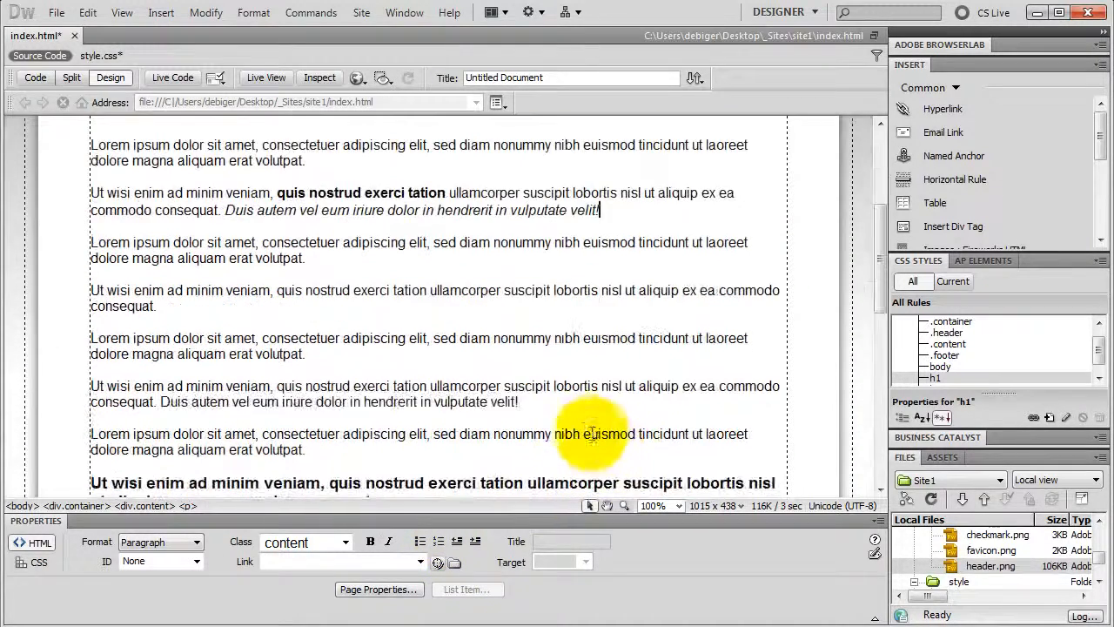
click(92, 291)
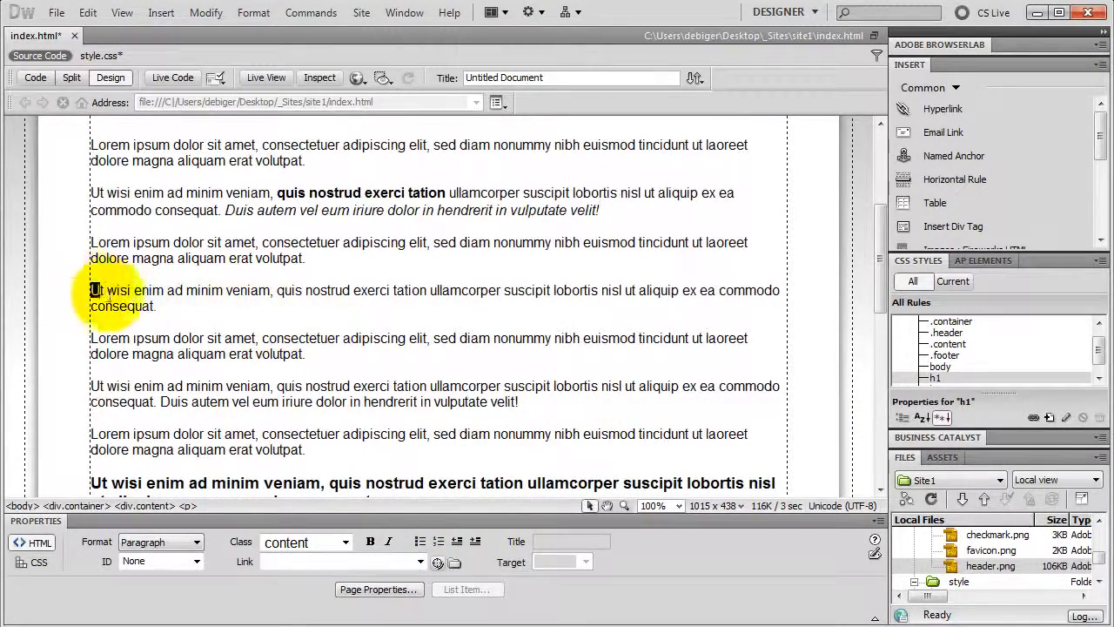
drag(92, 291, 544, 406)
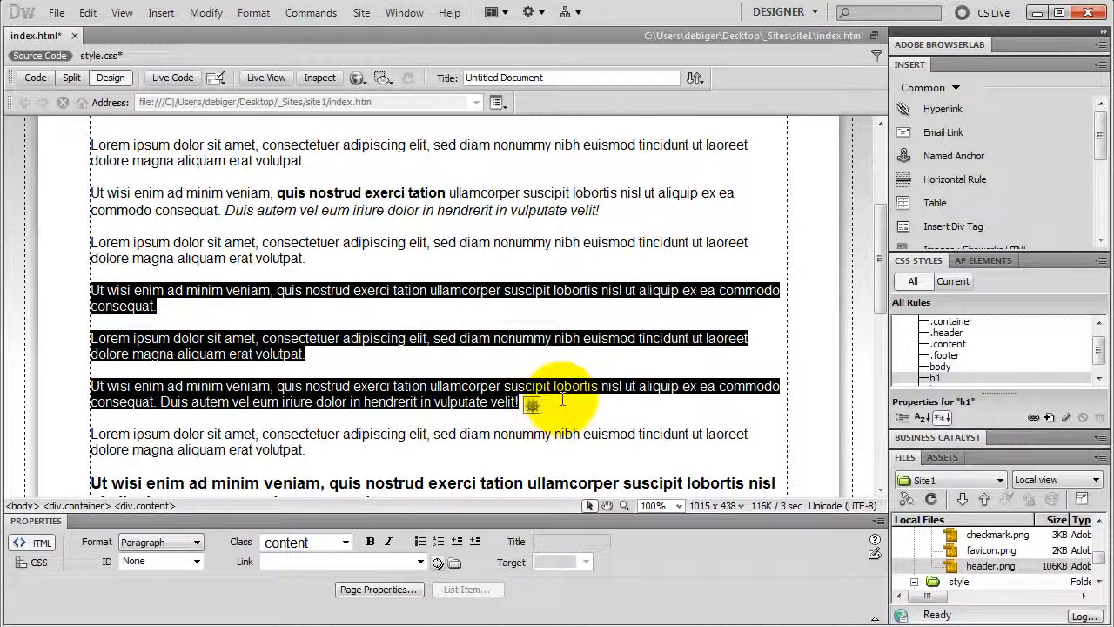
click(419, 540)
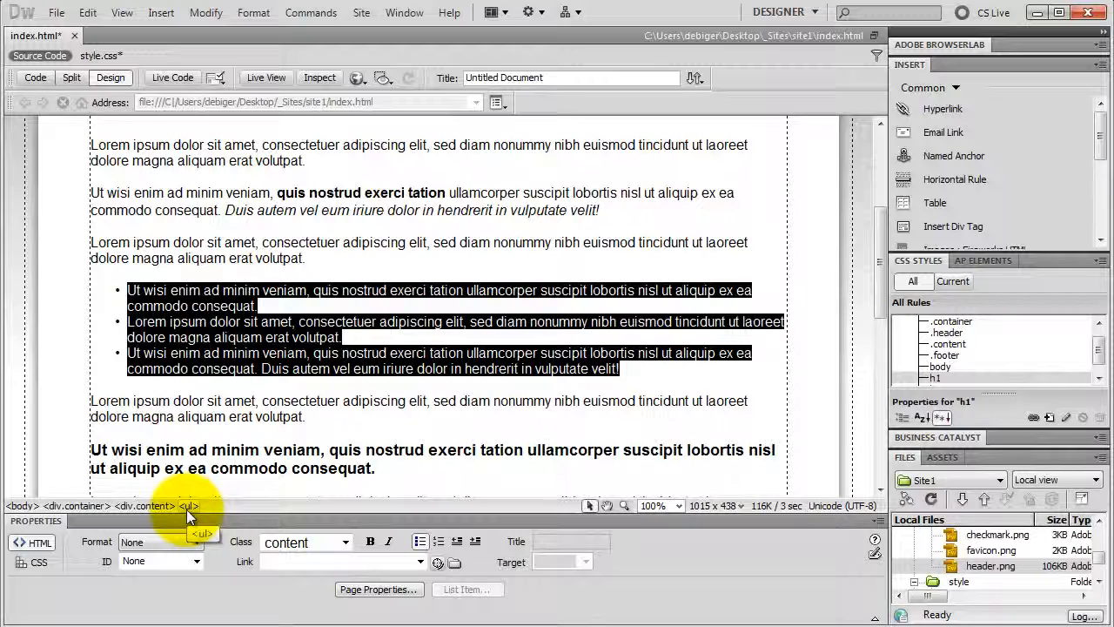
Step: Change the bulleted list to a numbered list with the Alphabet Large (A, B, C...) style
click(160, 290)
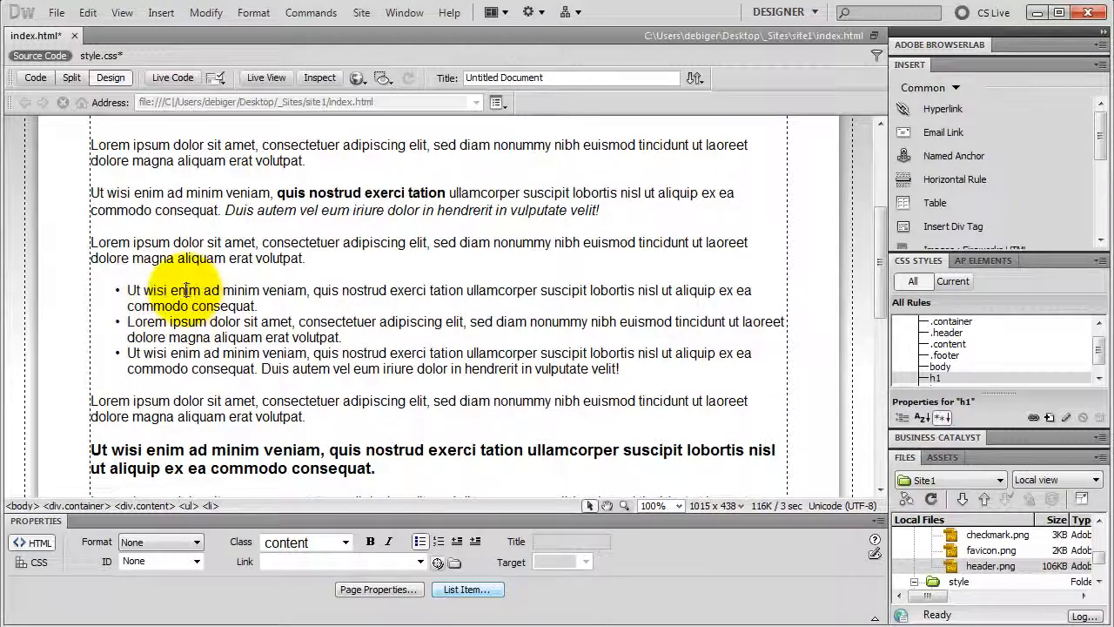
click(467, 590)
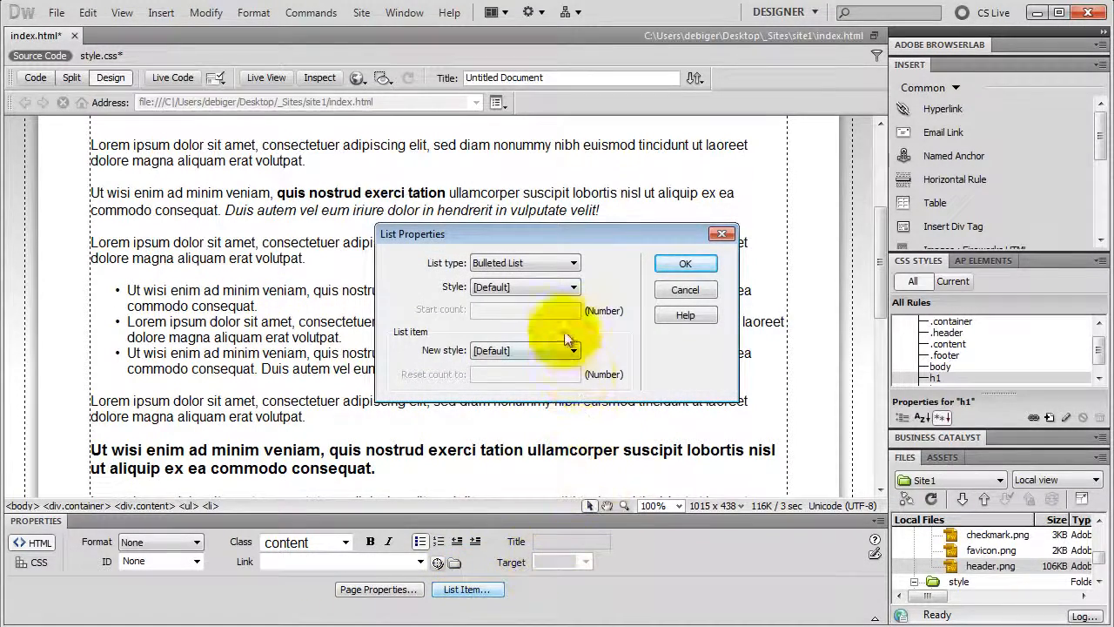
click(573, 265)
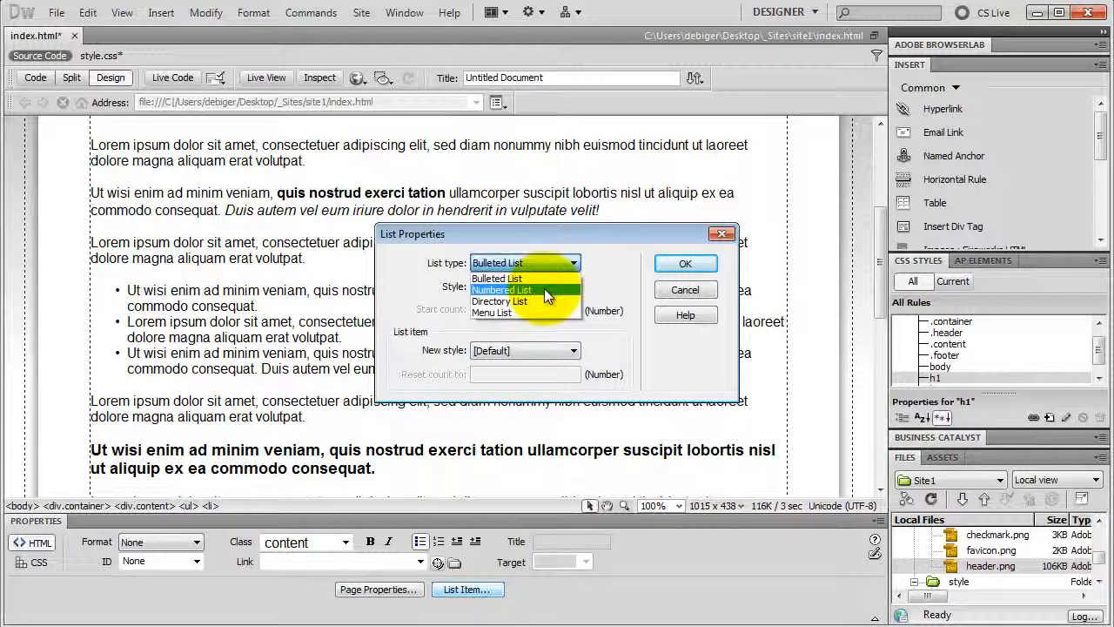
click(544, 288)
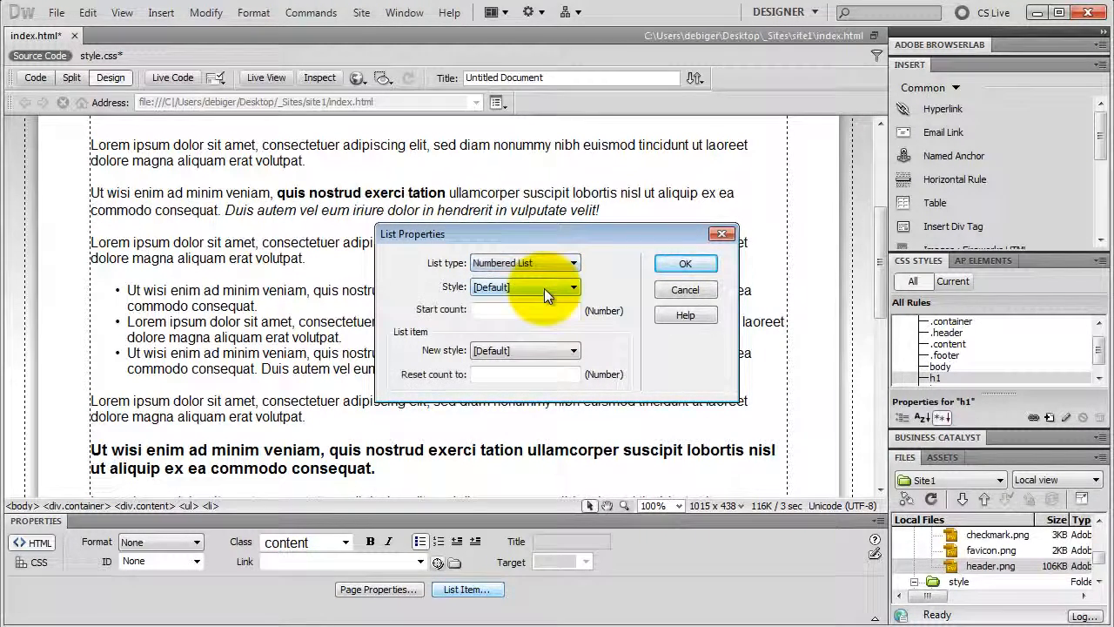
click(575, 291)
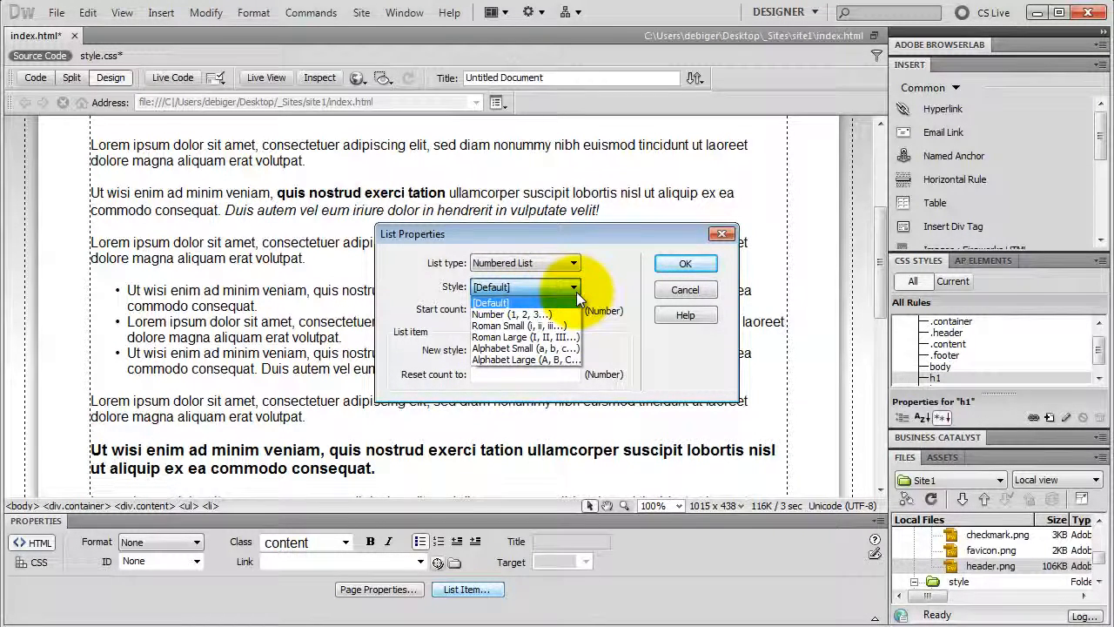
click(535, 358)
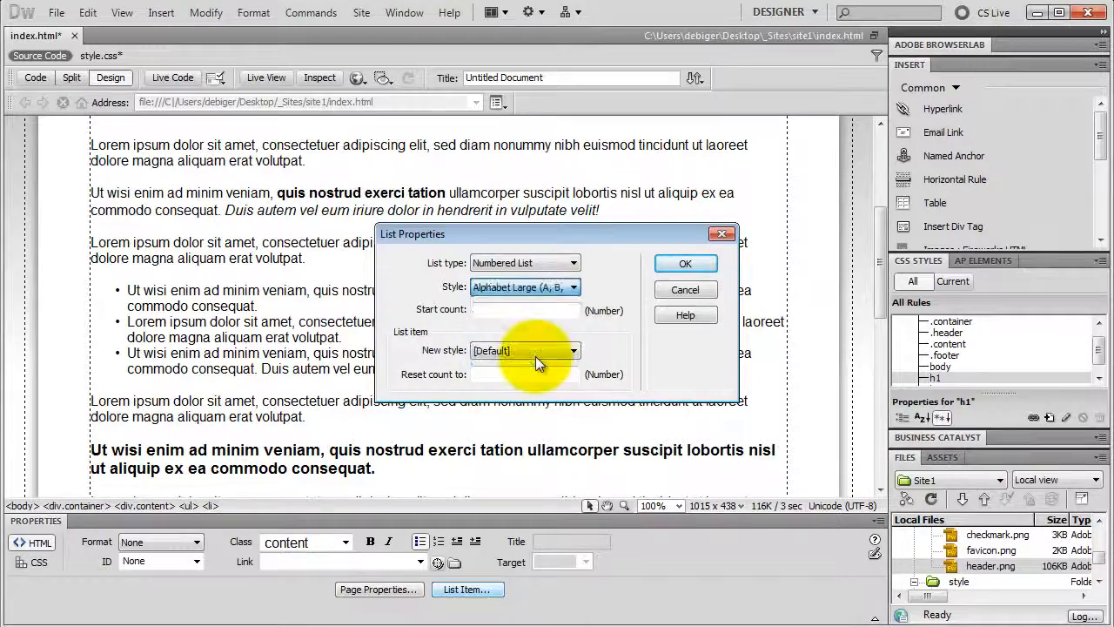
click(676, 263)
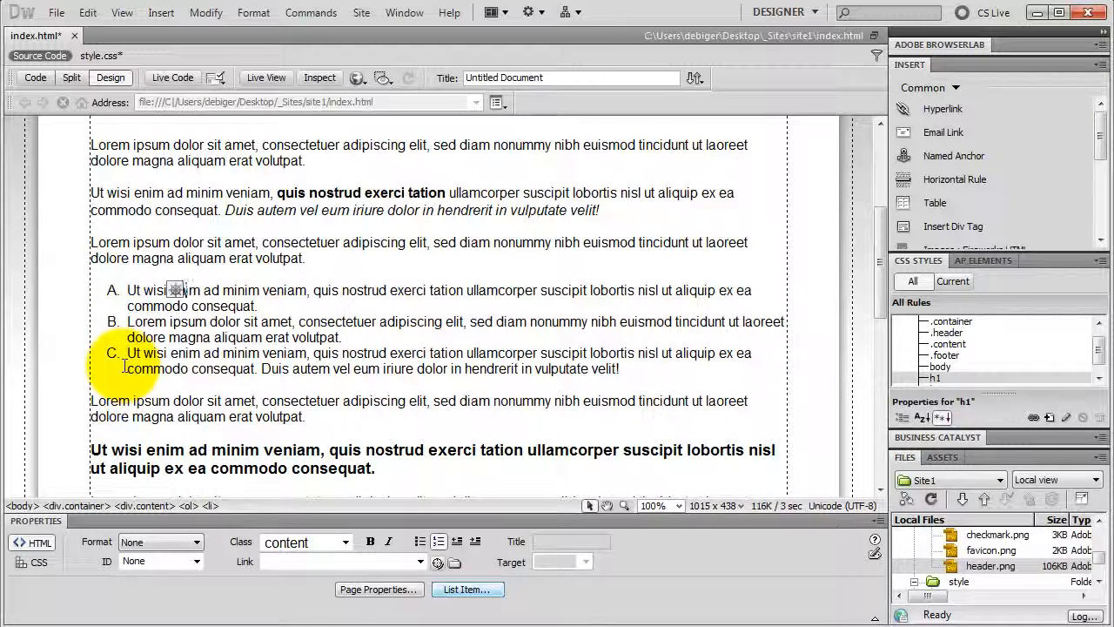
Step: Select the whole lettered list by its ol tag, remove its numbering and turn it back into a bulleted list
click(186, 508)
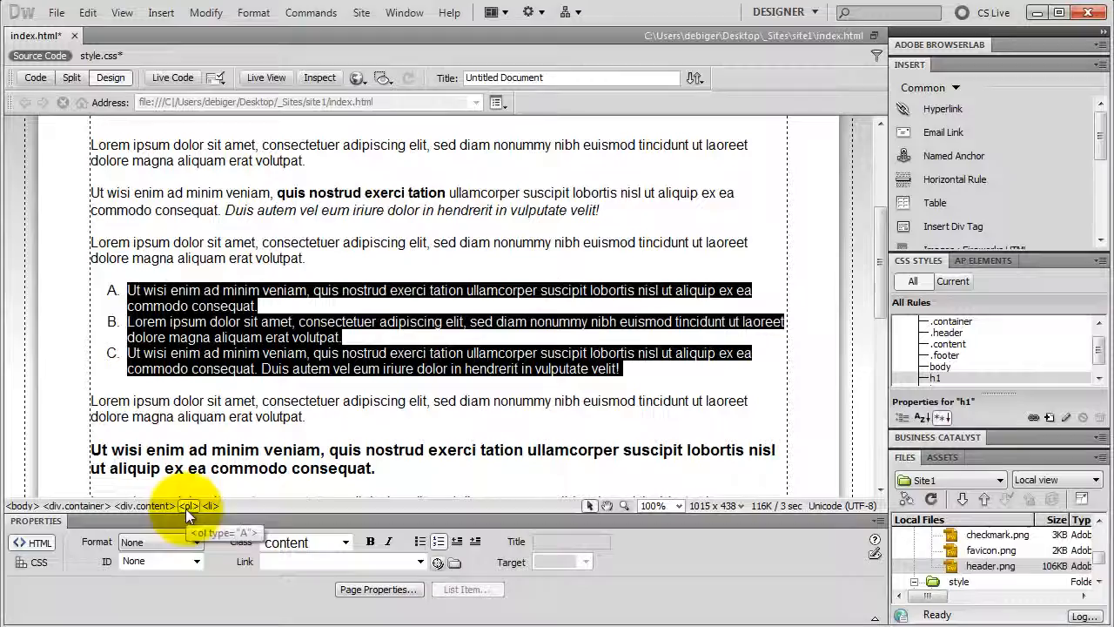
click(438, 541)
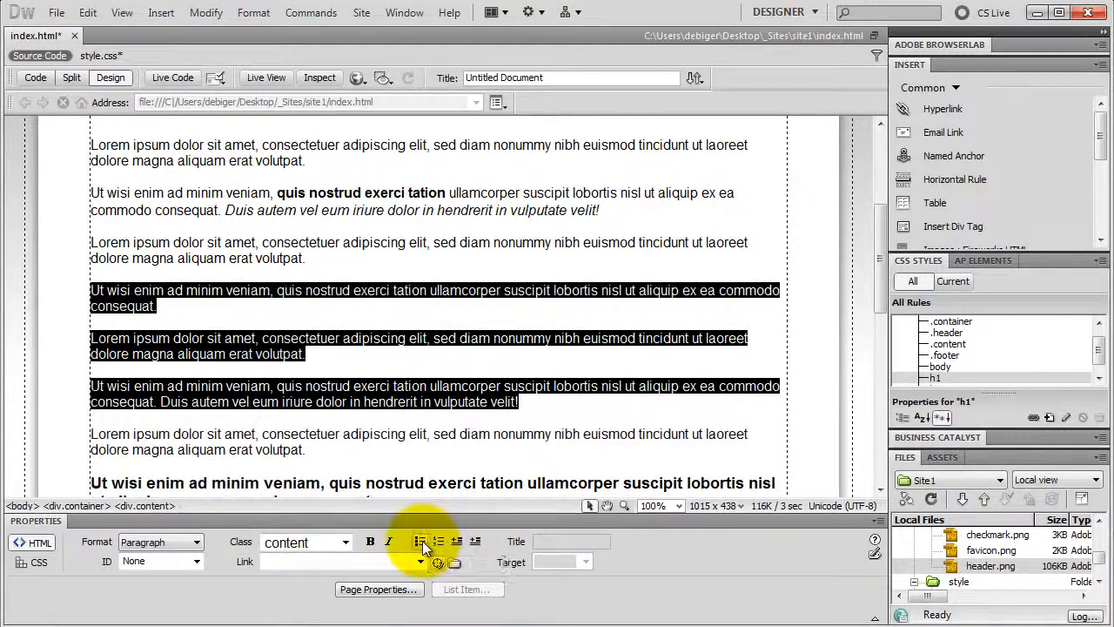
click(422, 541)
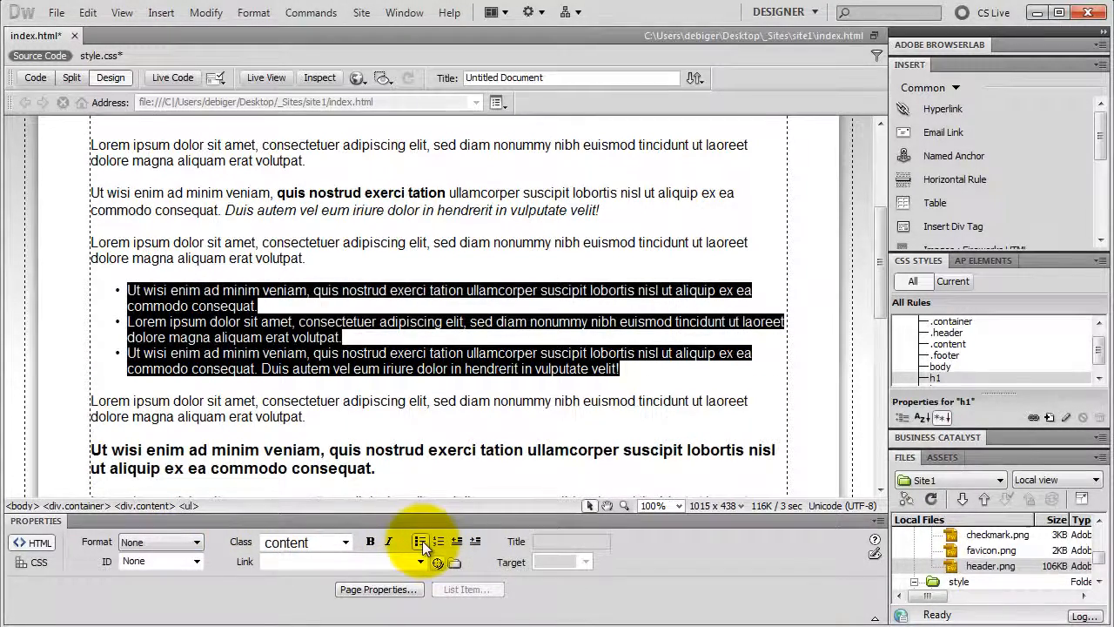
Step: Add a fourth list item "ghgjhgjhgjhgjhgjh", end the list and enter the paragraph "zgjhgjhgjhgjhgjhgjhgjhgjhgjhgjh" below it
click(636, 374)
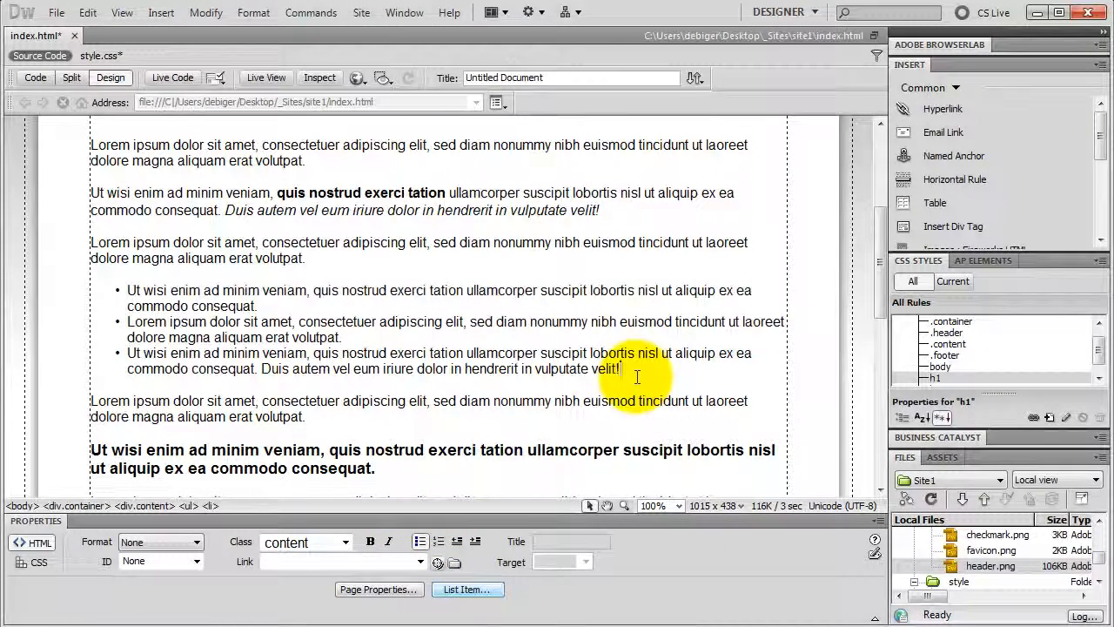
key(Return)
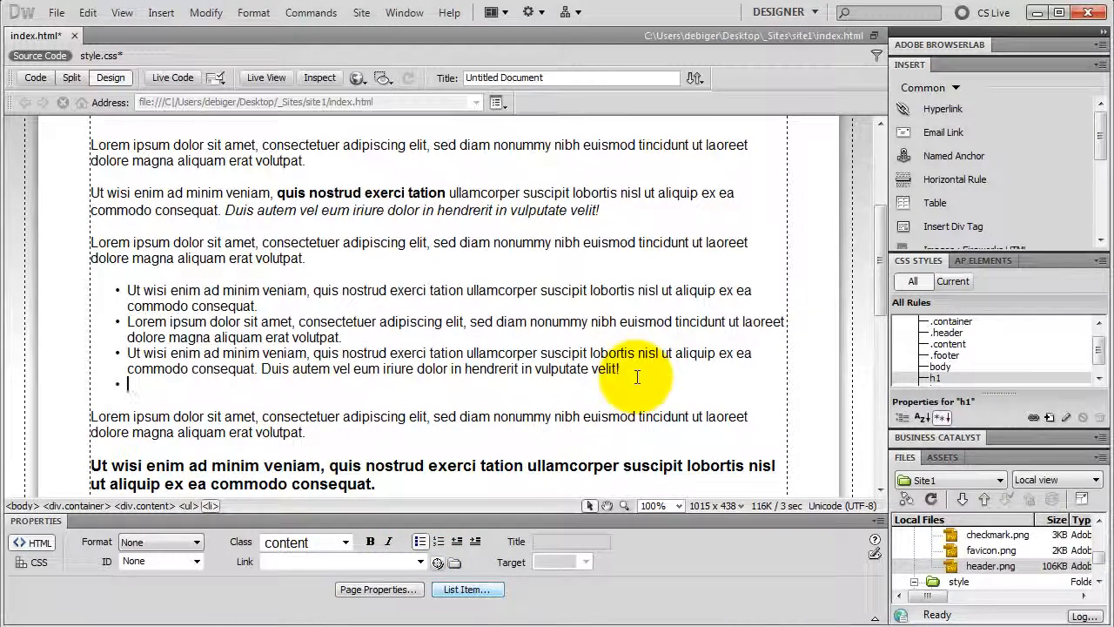
text(ghgjhgjhgjhgjhgjh)
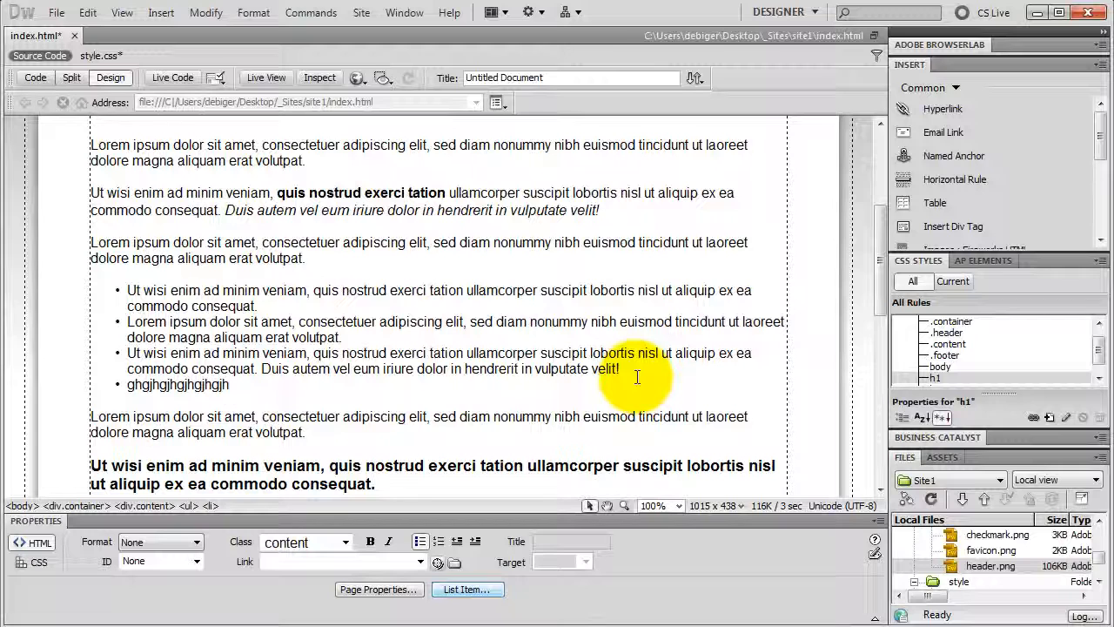
key(Return)
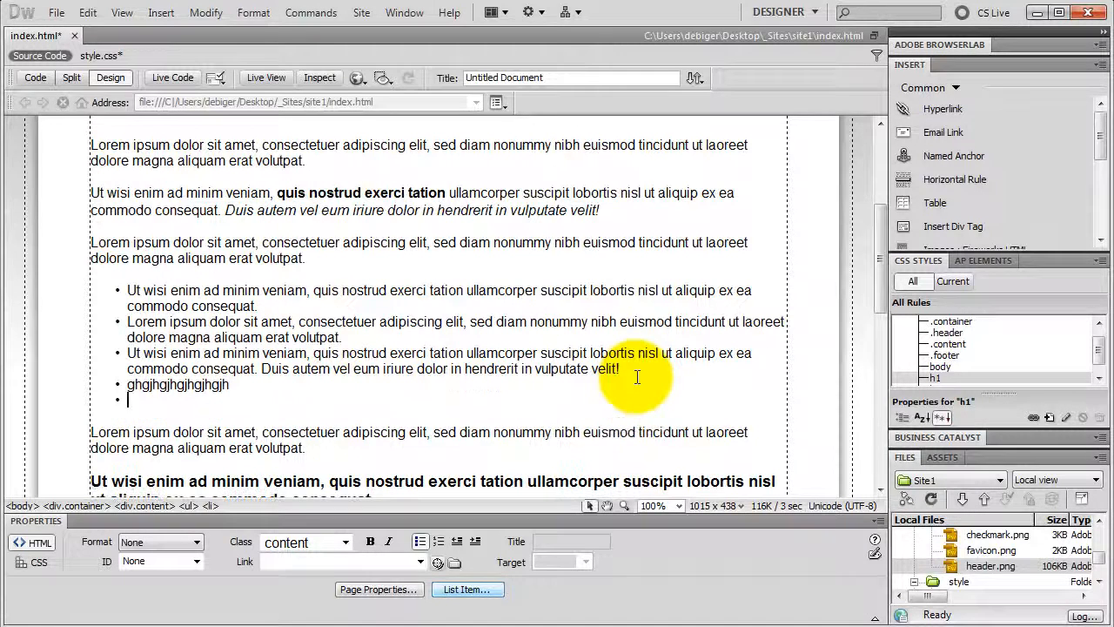
key(Return)
text(zgjhgjhgjhgjhgjhgjhgjhgjhgjhgjh)
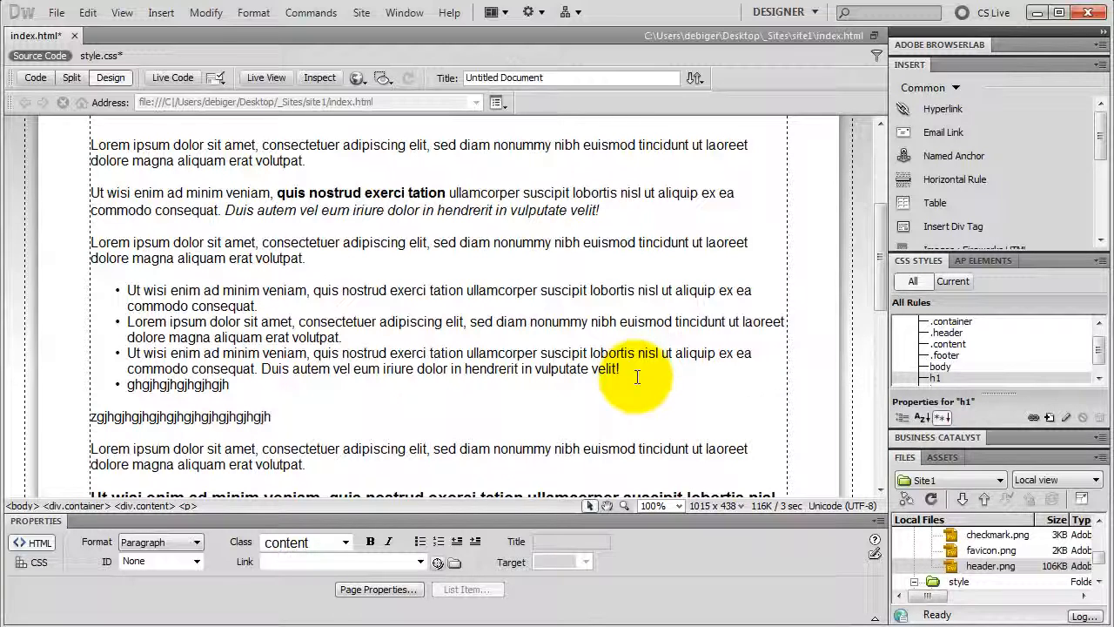
Step: Add another paragraph reading "gzgzugzugzugzzg", followed by a line break and "huhuhuhu" within the same paragraph
key(Return)
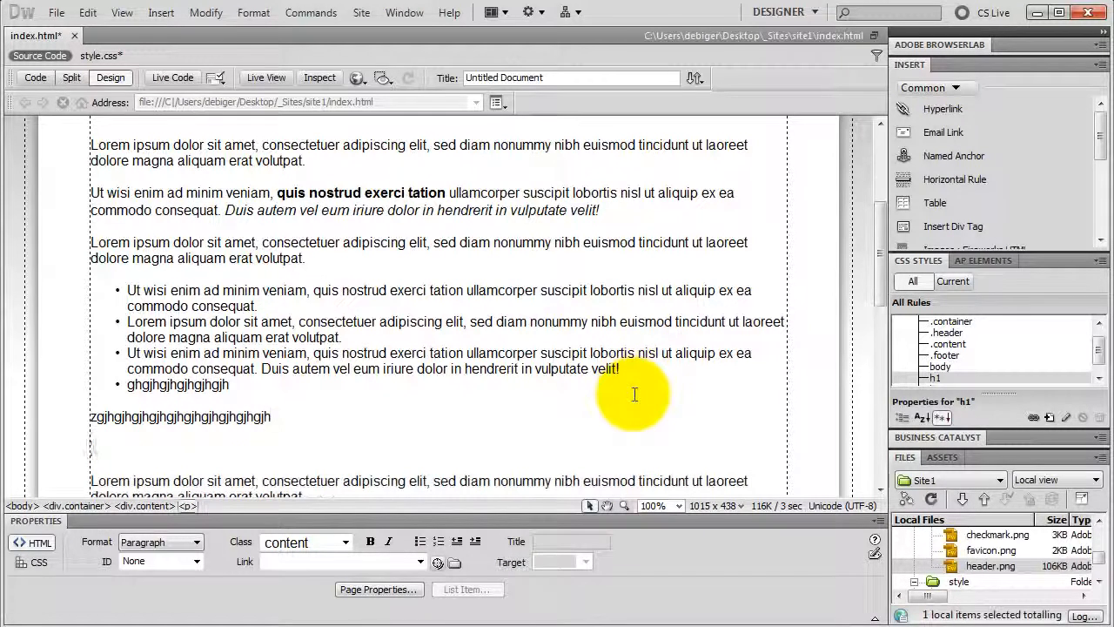
text(gzgzugzugzugzzg)
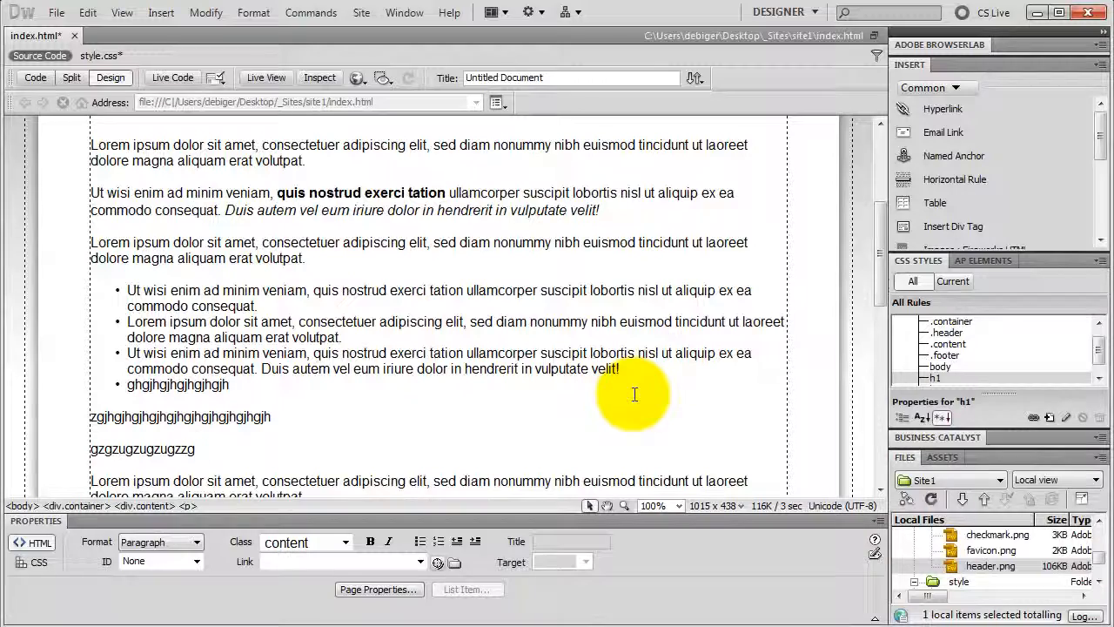
key(shift+Return)
text(huhuhuhu)
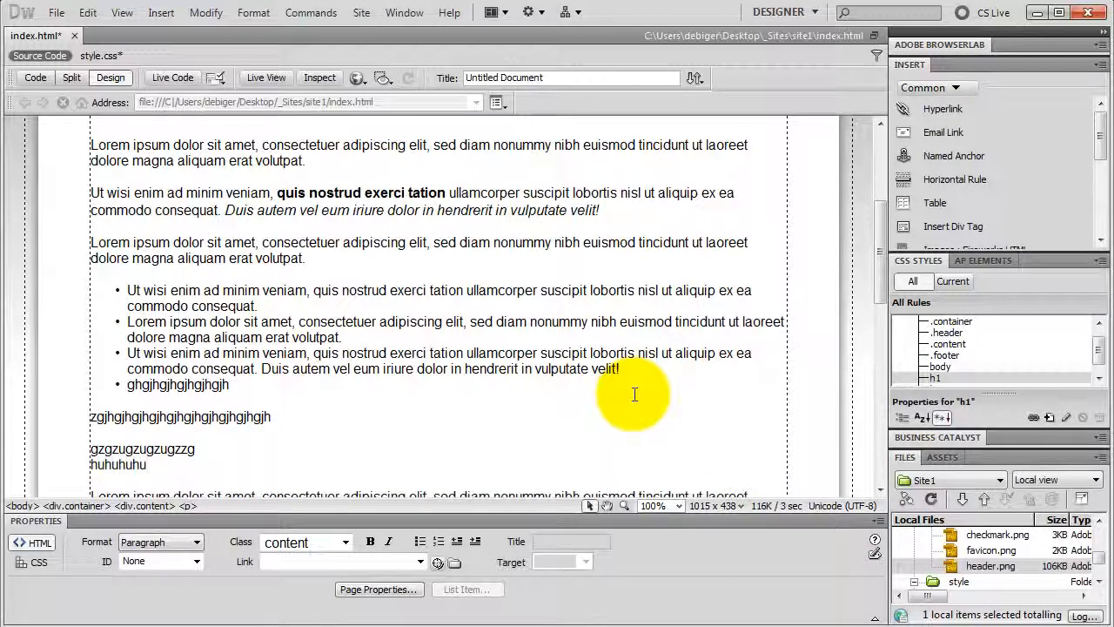
Step: Examine the line break's br tag in the HTML source code and return to design view
click(35, 78)
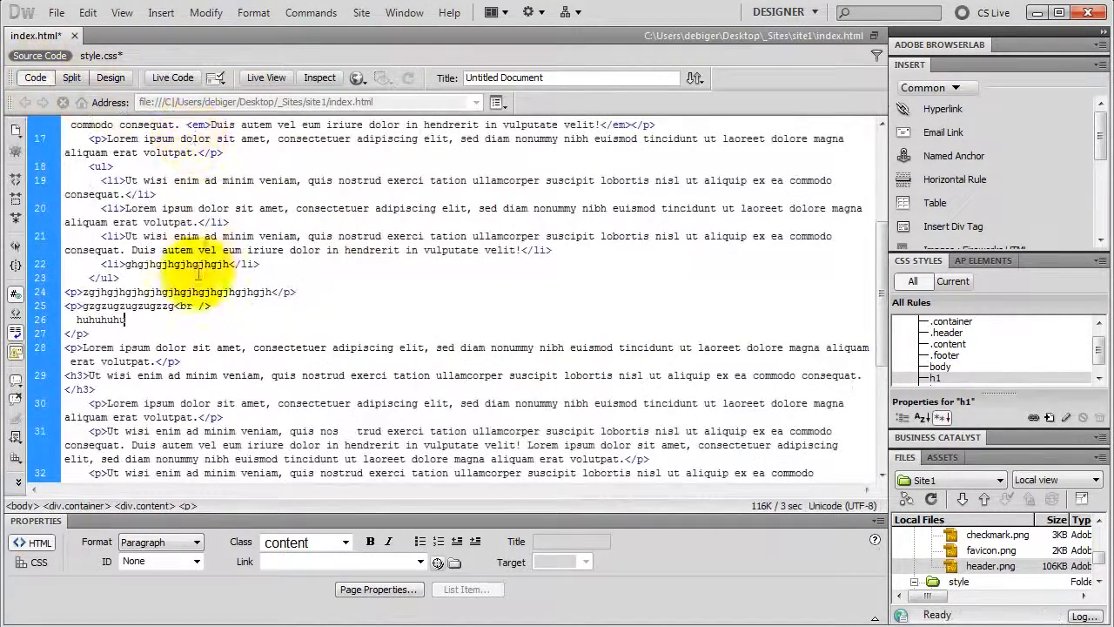
drag(174, 306, 229, 305)
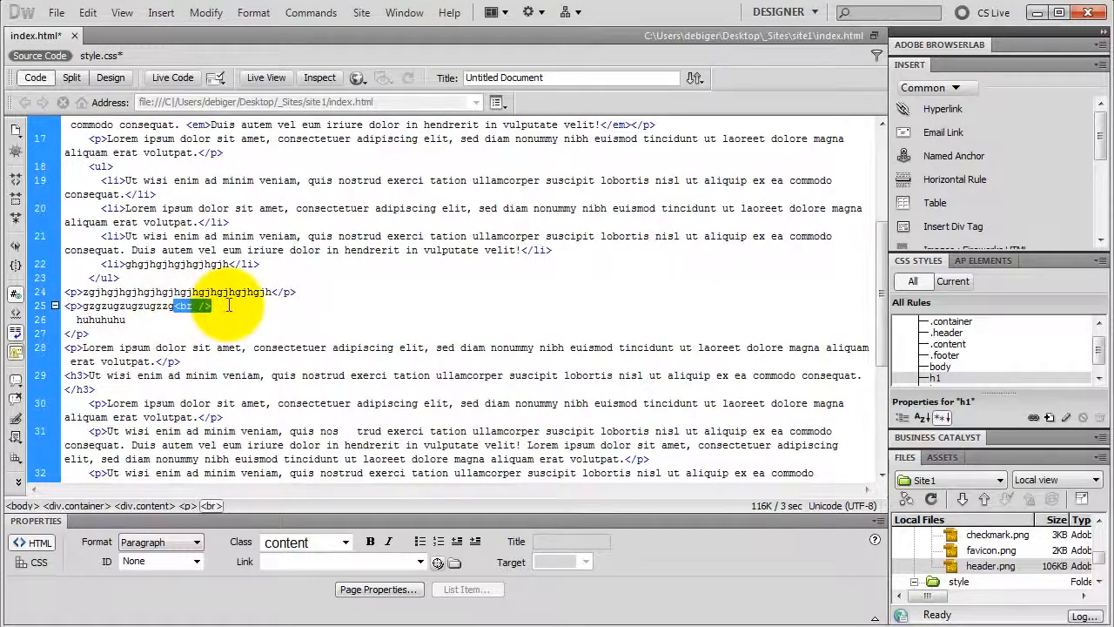
click(105, 77)
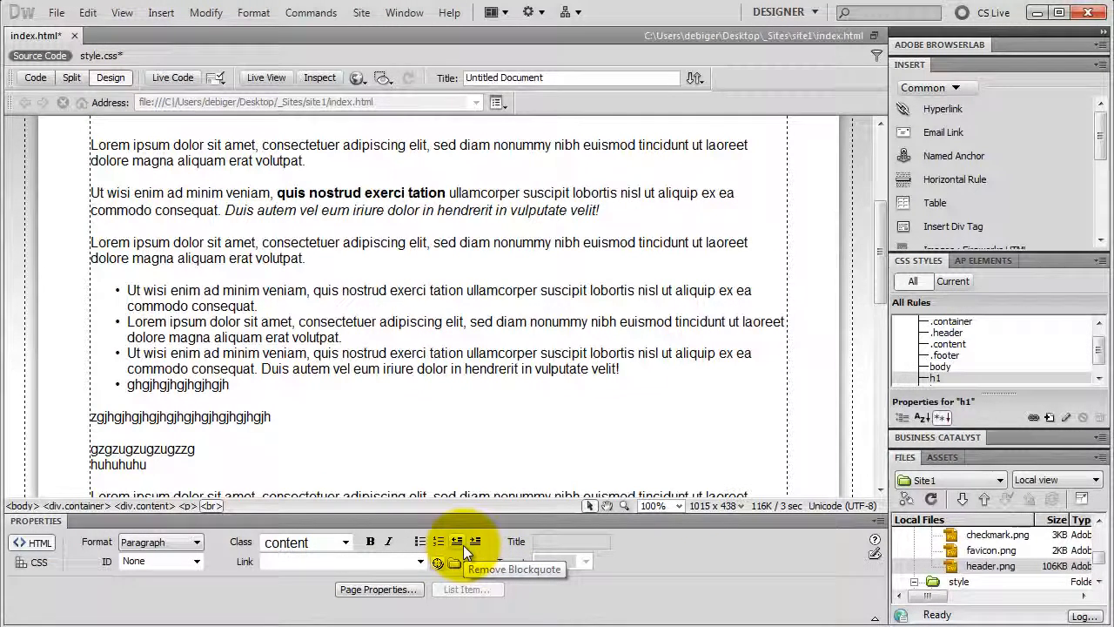
Step: Try indenting the paragraph above the bulleted list as a blockquote, and remove the blockquote formatting again
click(161, 242)
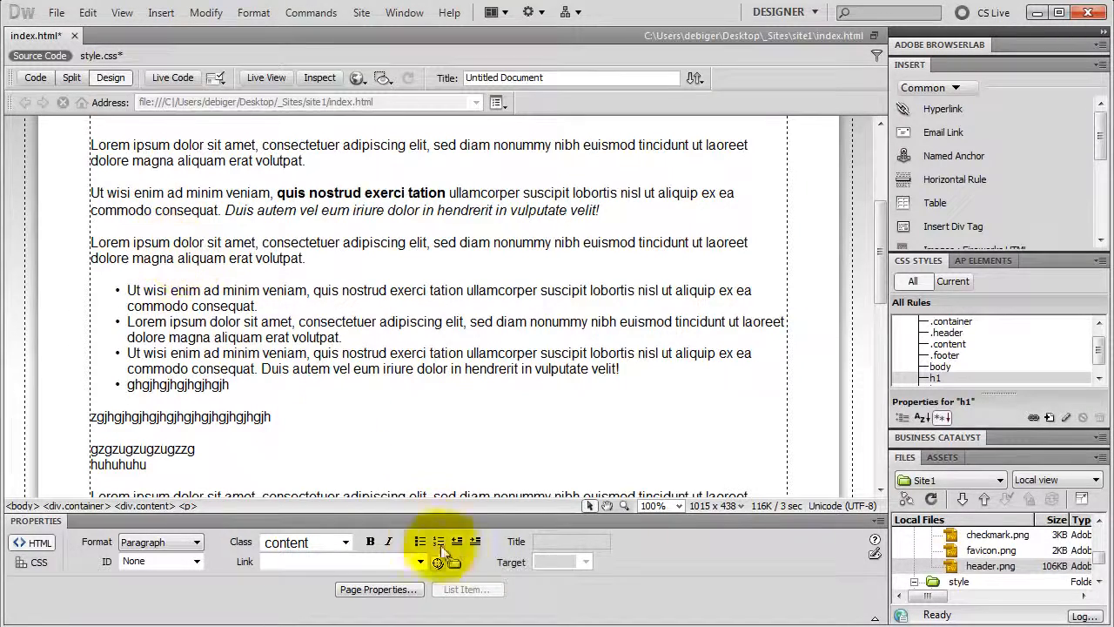
click(476, 542)
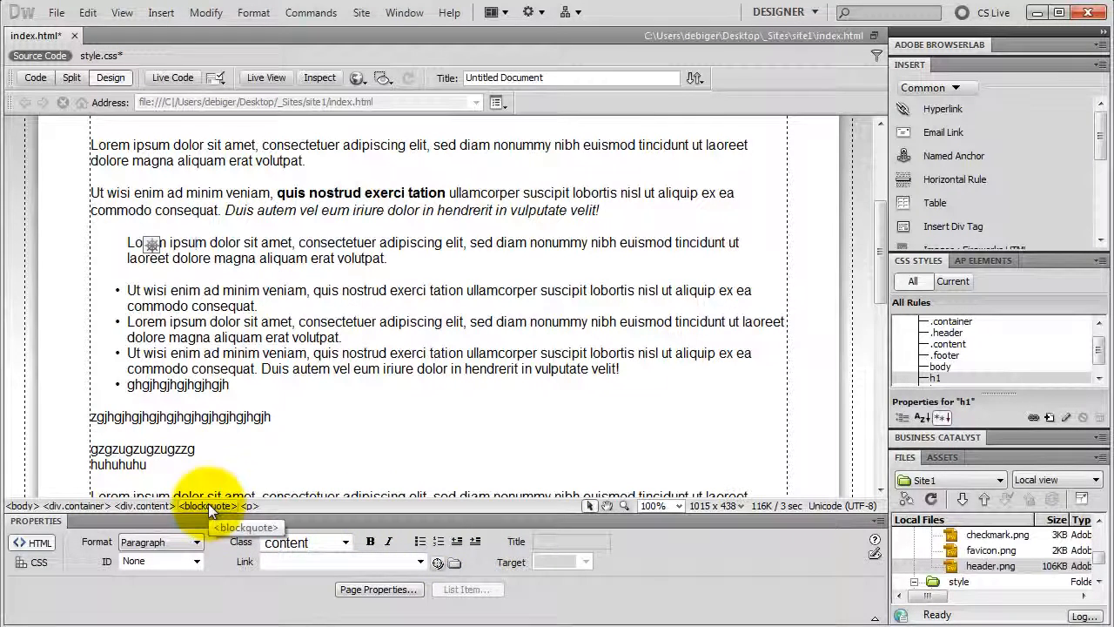
click(476, 541)
click(458, 543)
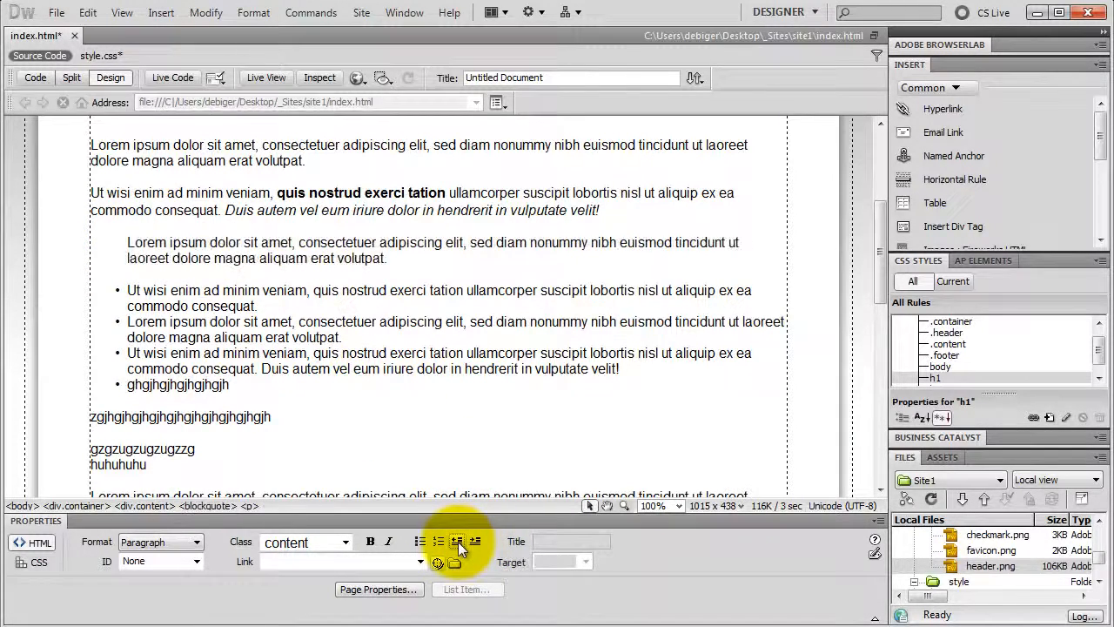
click(458, 541)
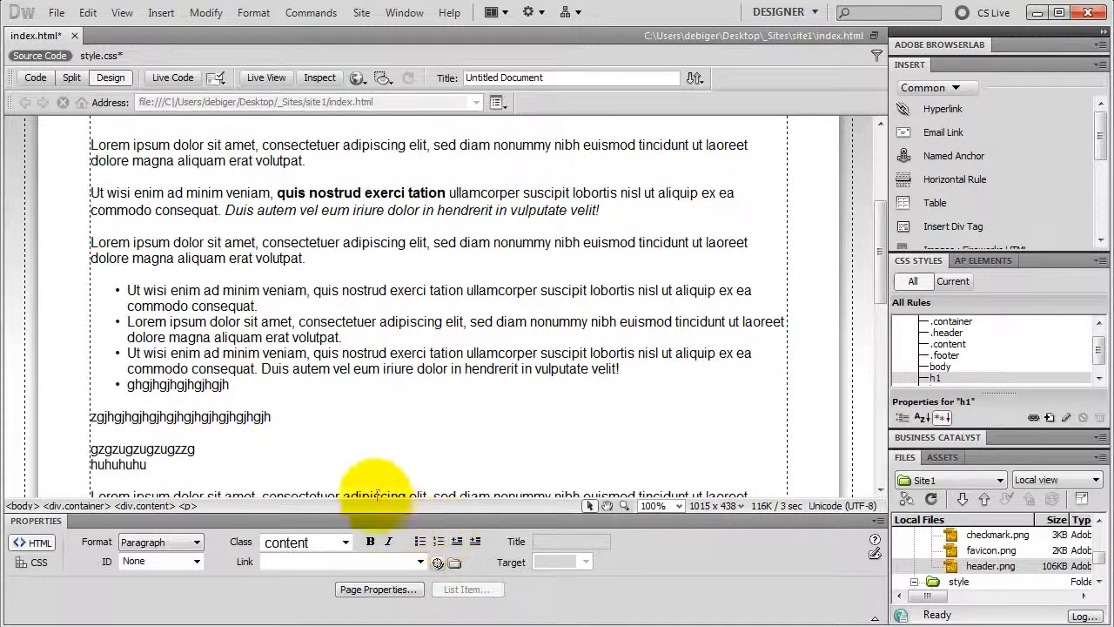
Step: Create a compound CSS rule in style.css for the list items, with the selector shortened to "ul li"
click(212, 289)
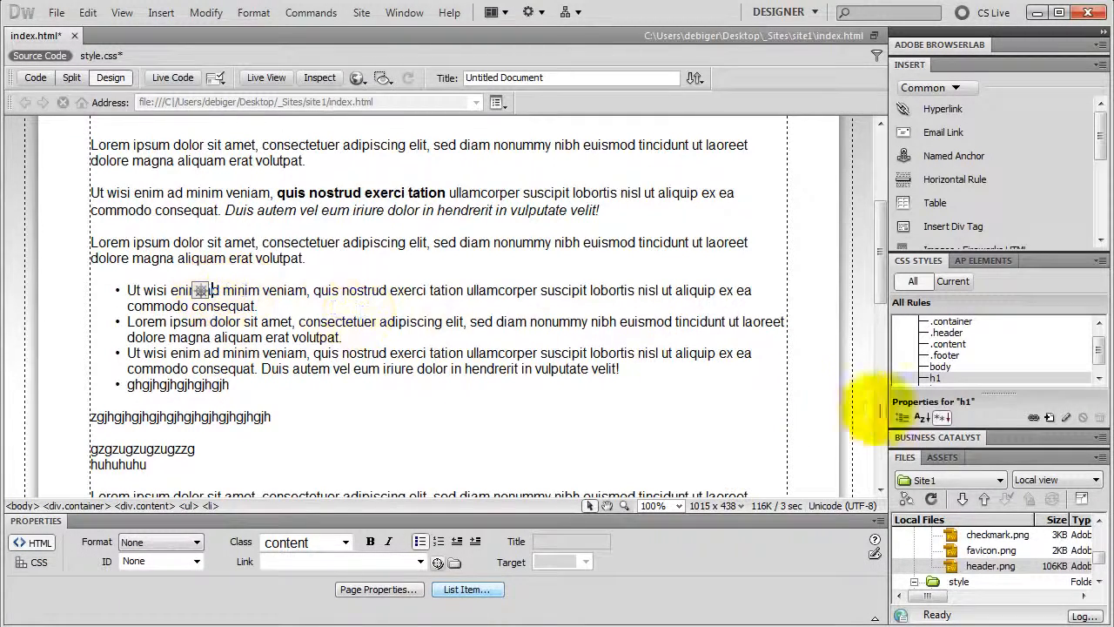
click(1050, 419)
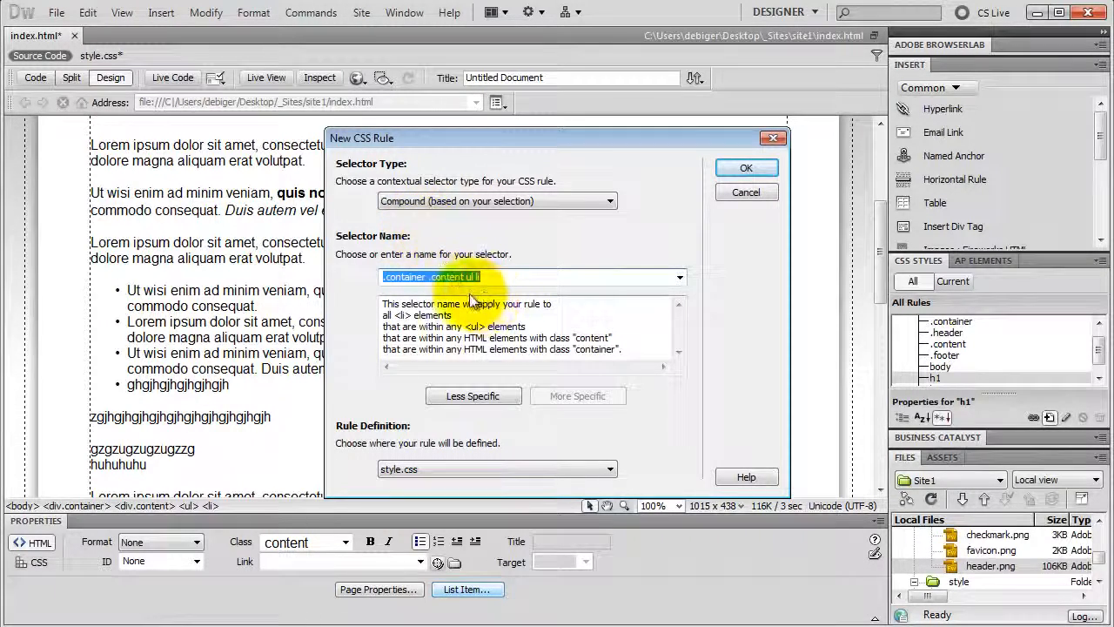
click(468, 396)
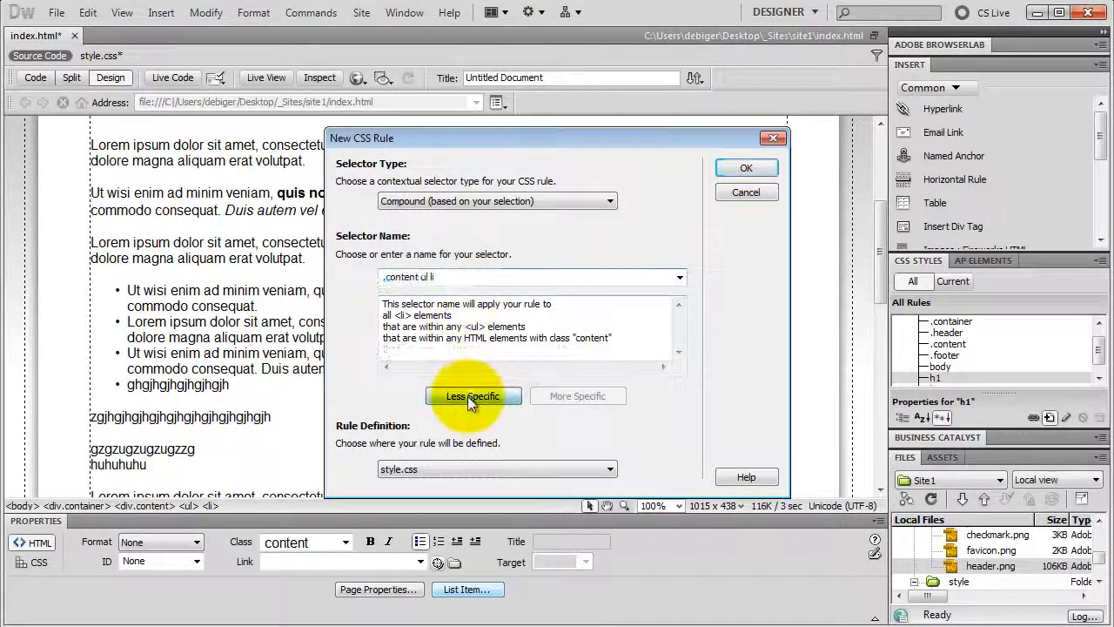
click(468, 397)
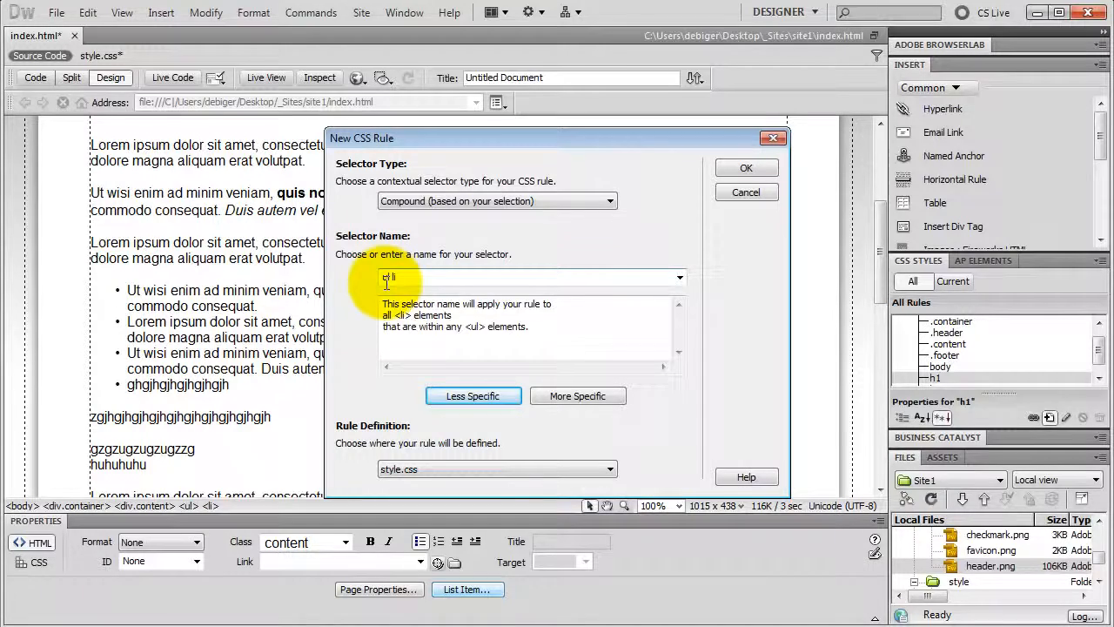
click(741, 170)
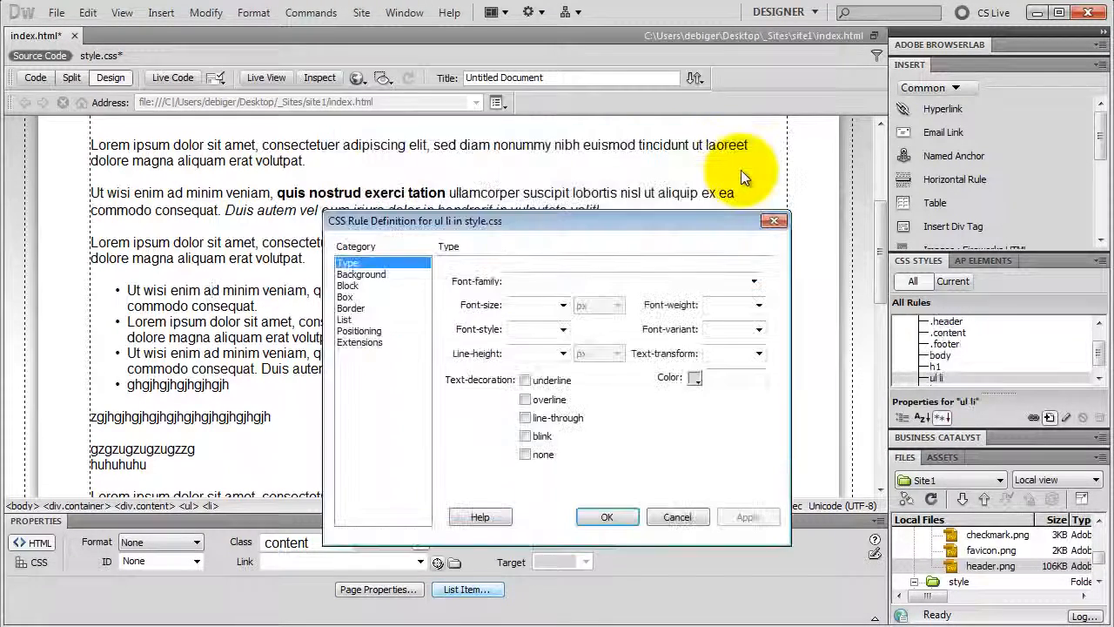
Step: Set the ul li rule's list-style-image to ../images/checkmark.png and apply it to the page
click(345, 319)
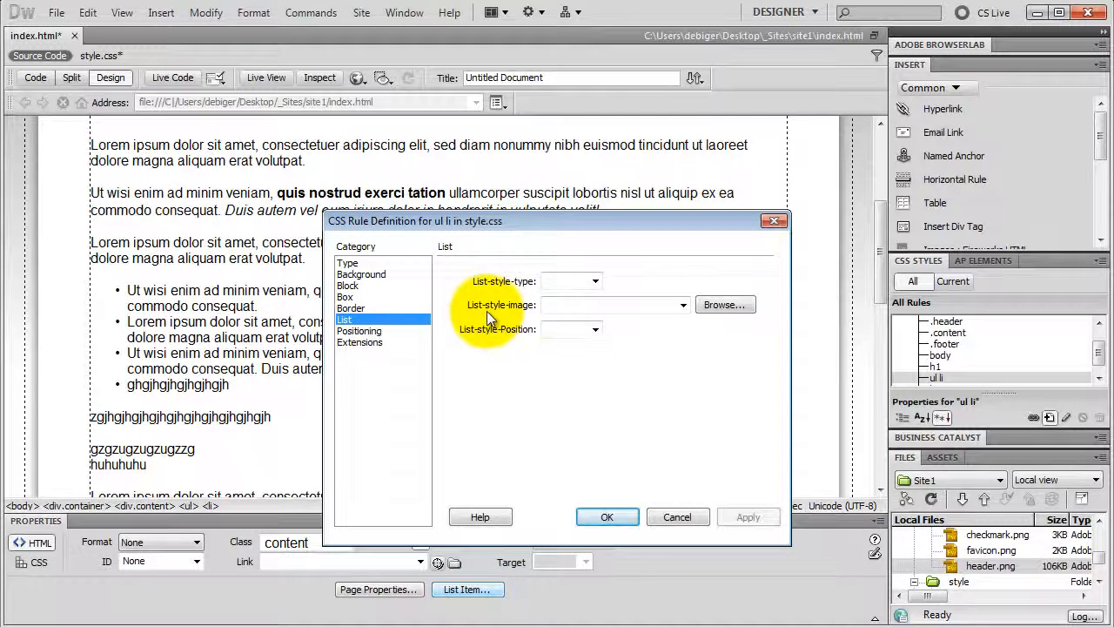
click(723, 304)
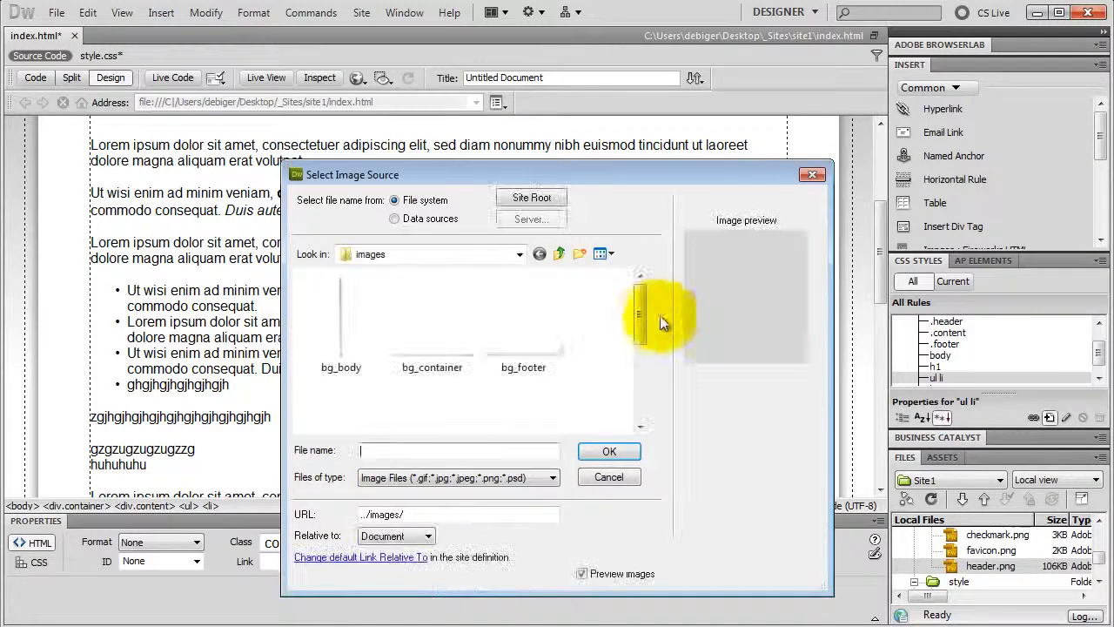
scroll(640, 311, down, 2)
click(524, 388)
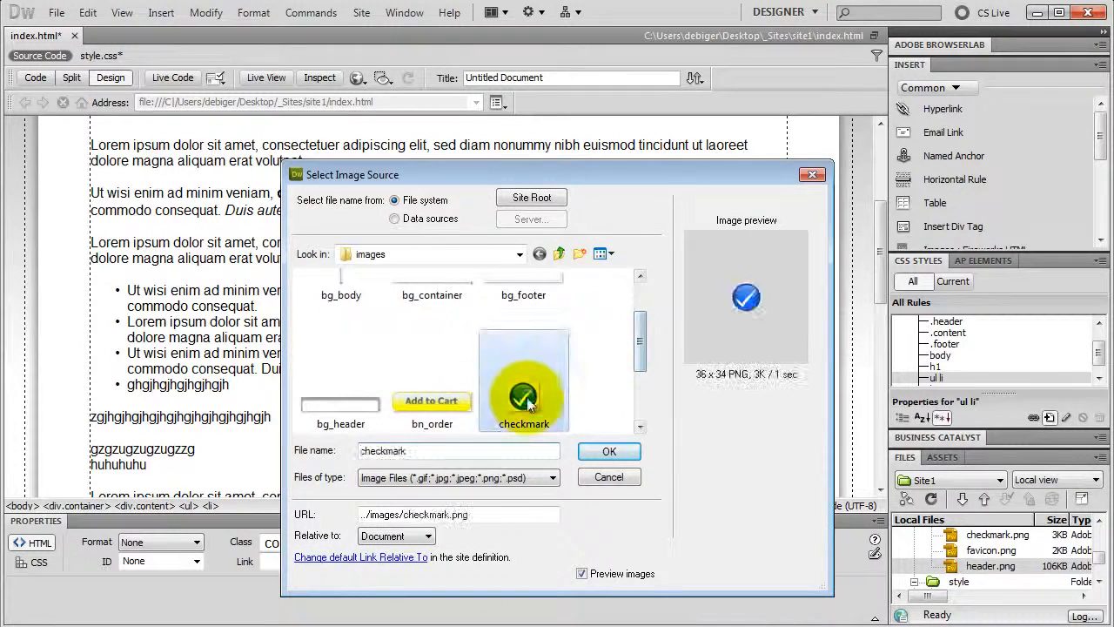
click(613, 450)
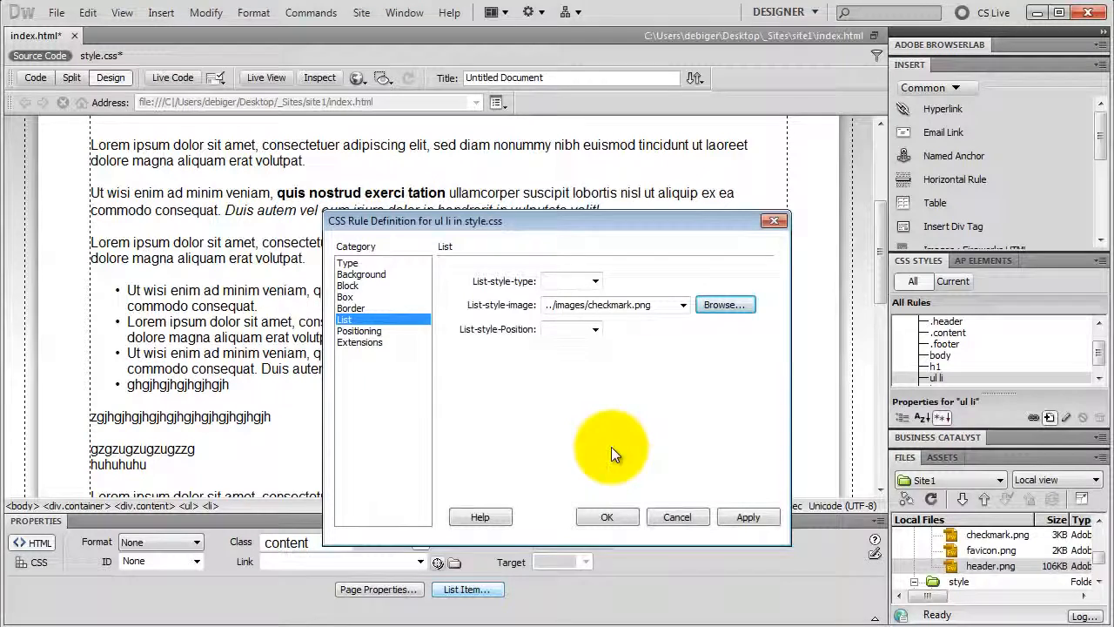
click(741, 516)
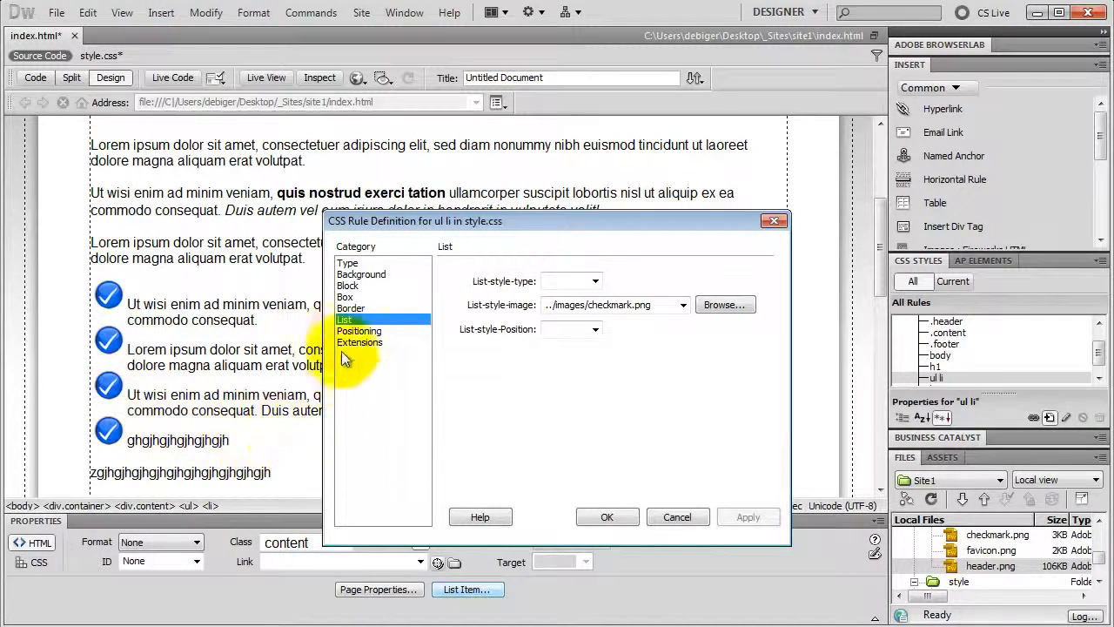
Step: Give the ul li rule a bottom margin of 10 px and a left margin of 25 px, and apply the changes
click(347, 298)
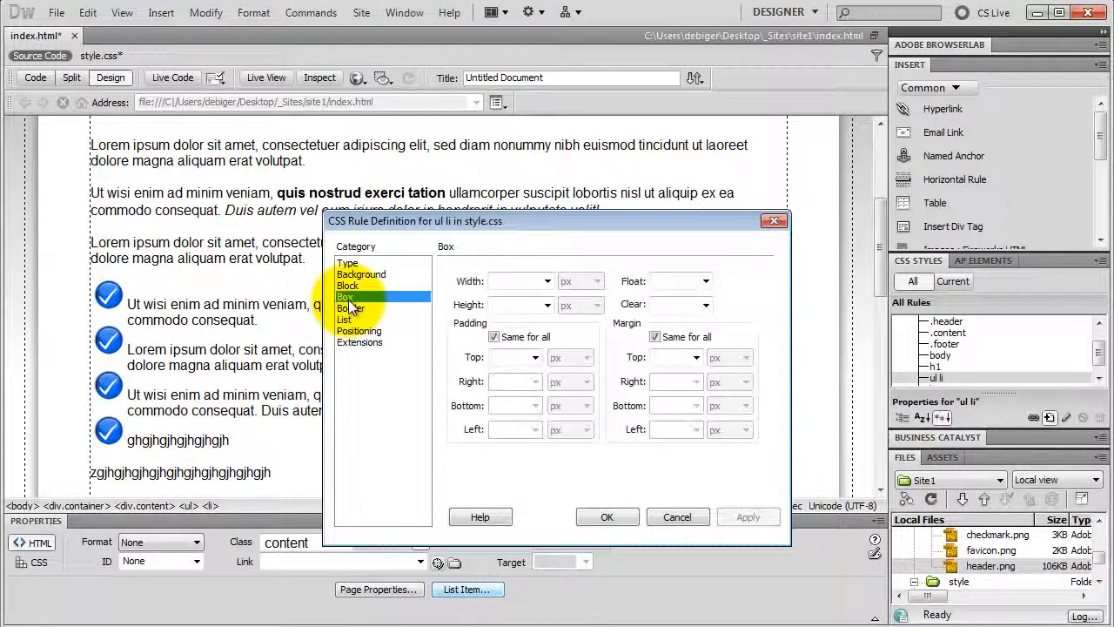
click(655, 337)
text(10)
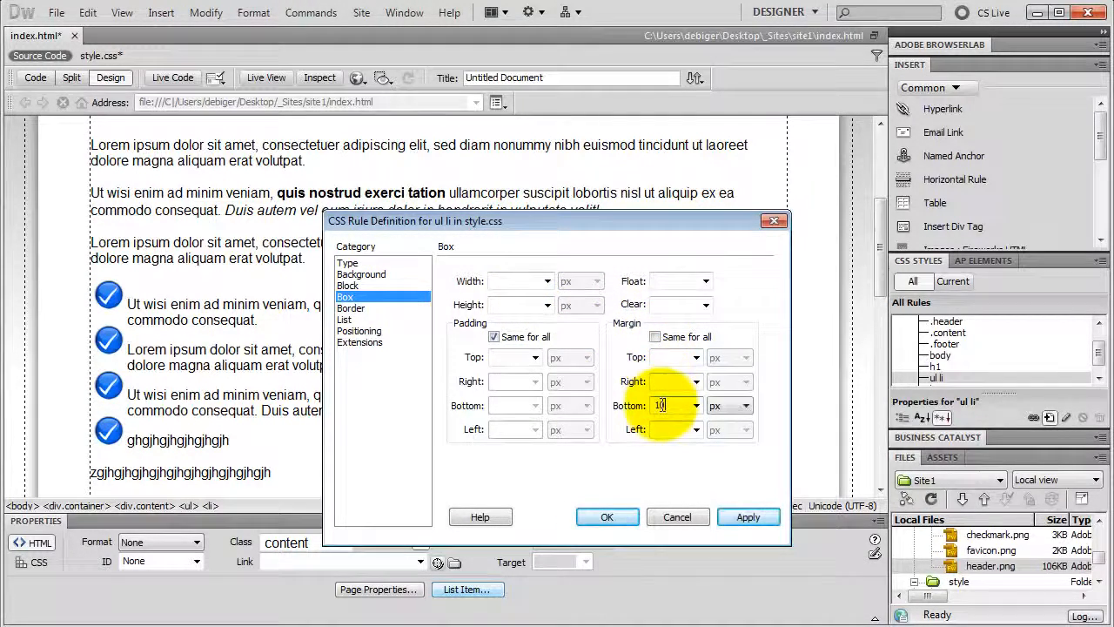
text(25)
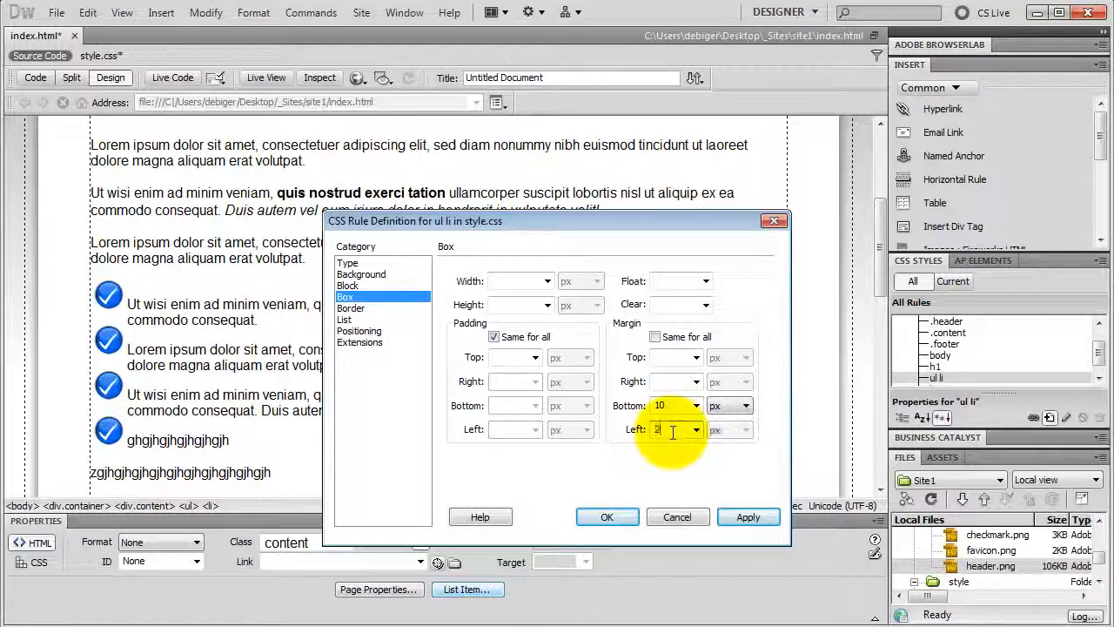
click(752, 516)
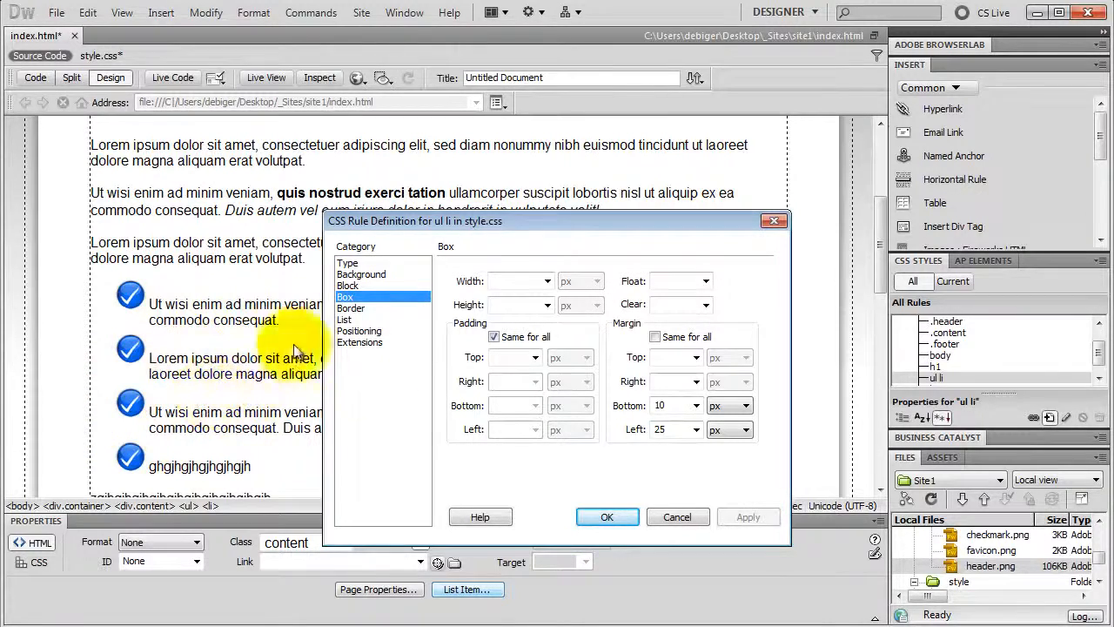
click(618, 519)
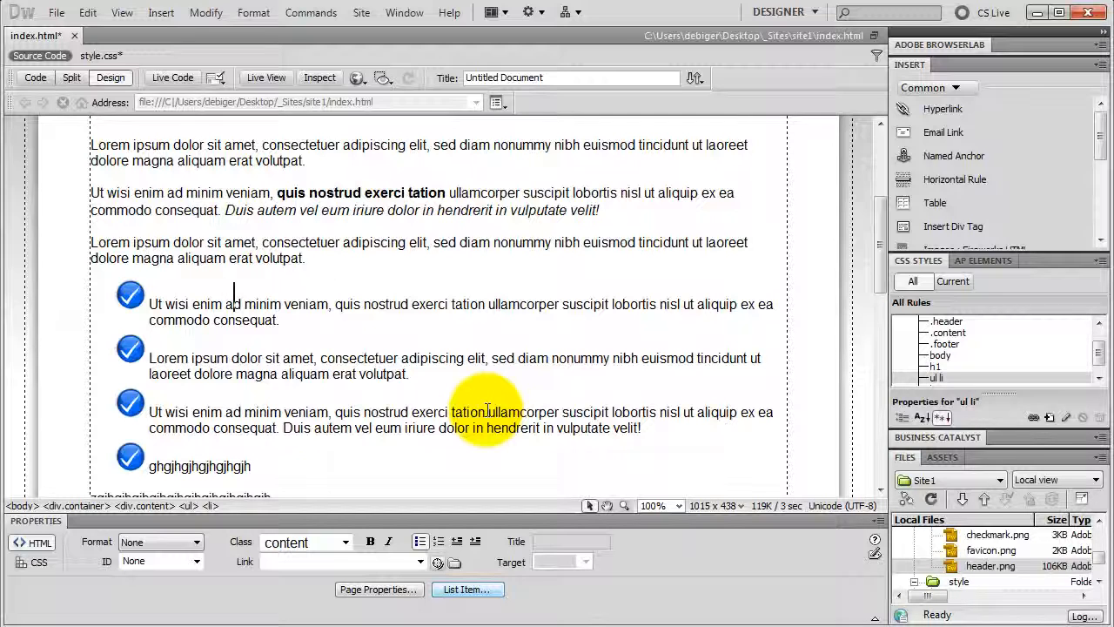
Step: Create a new class CSS rule named .yellow in style.css
click(1049, 419)
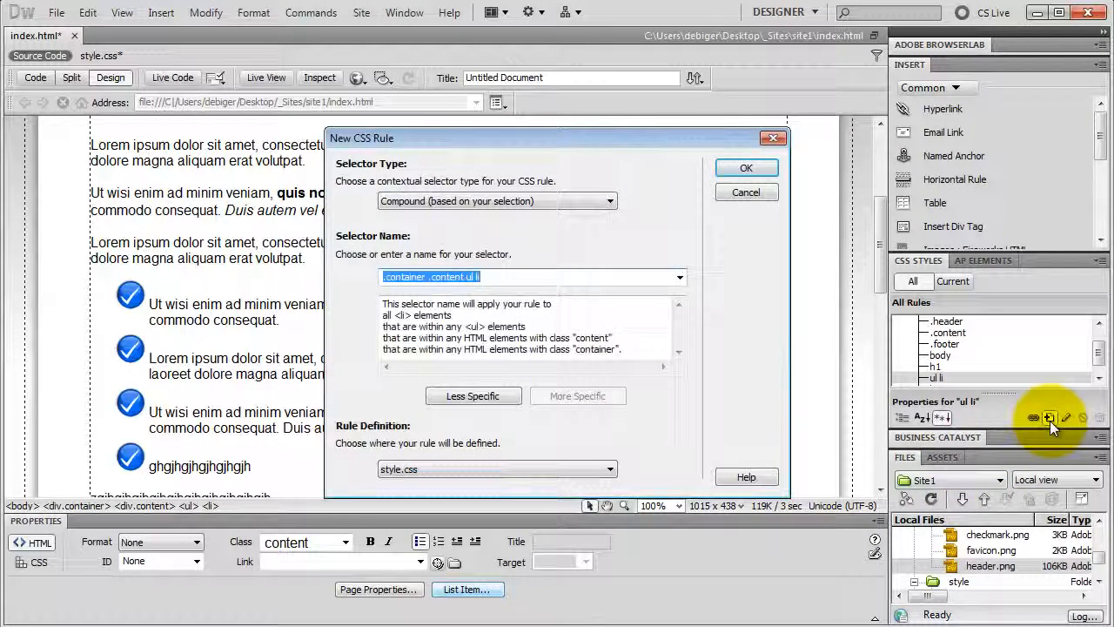
click(557, 201)
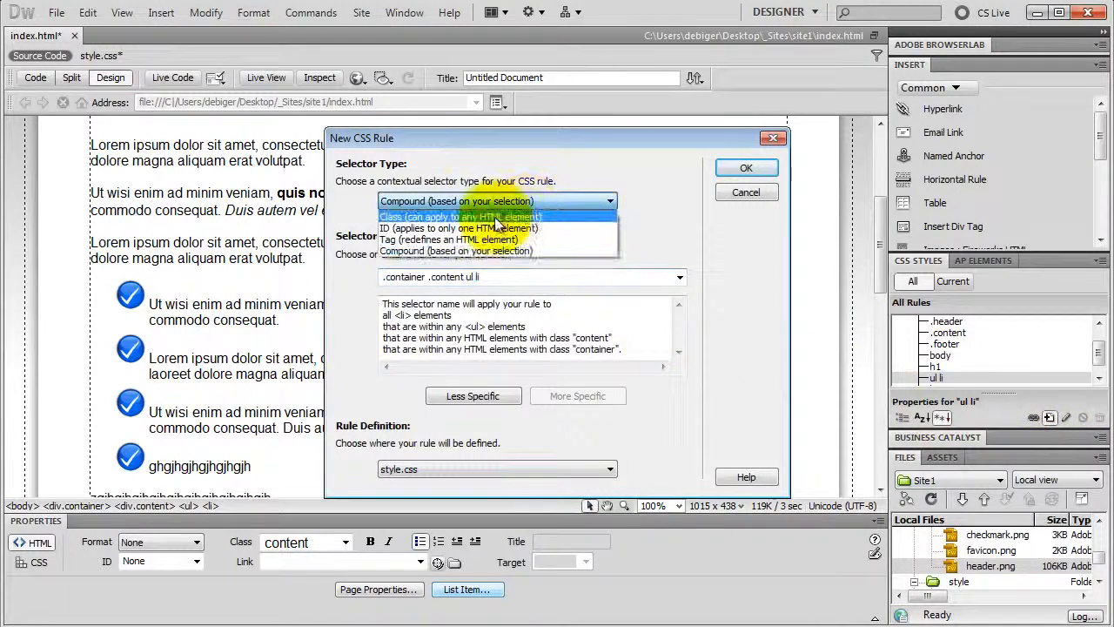
click(495, 216)
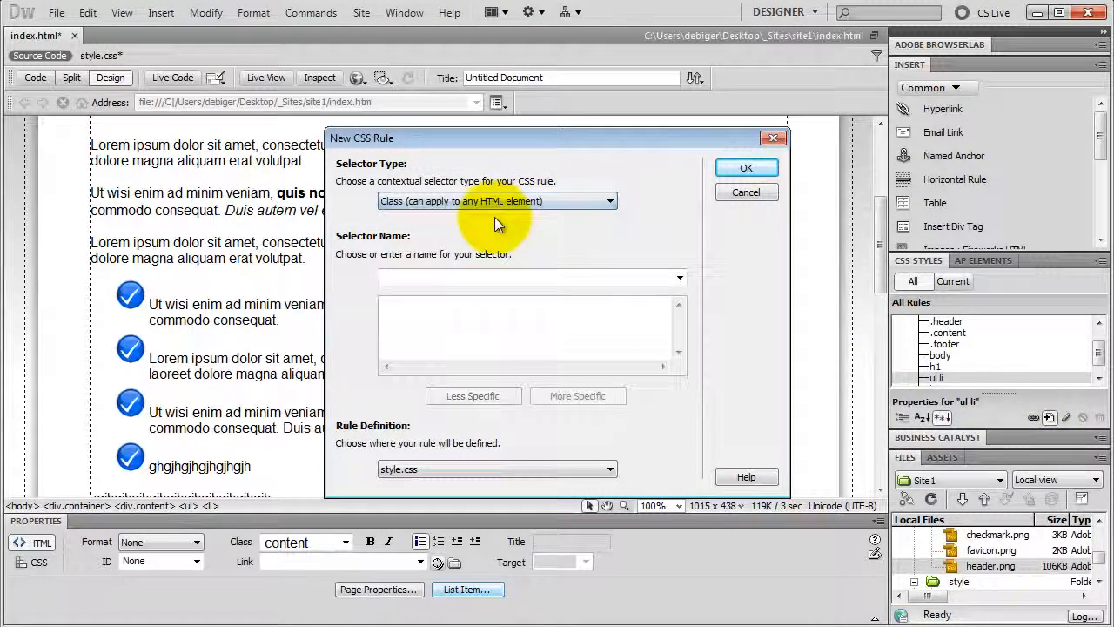
click(406, 283)
text(.)
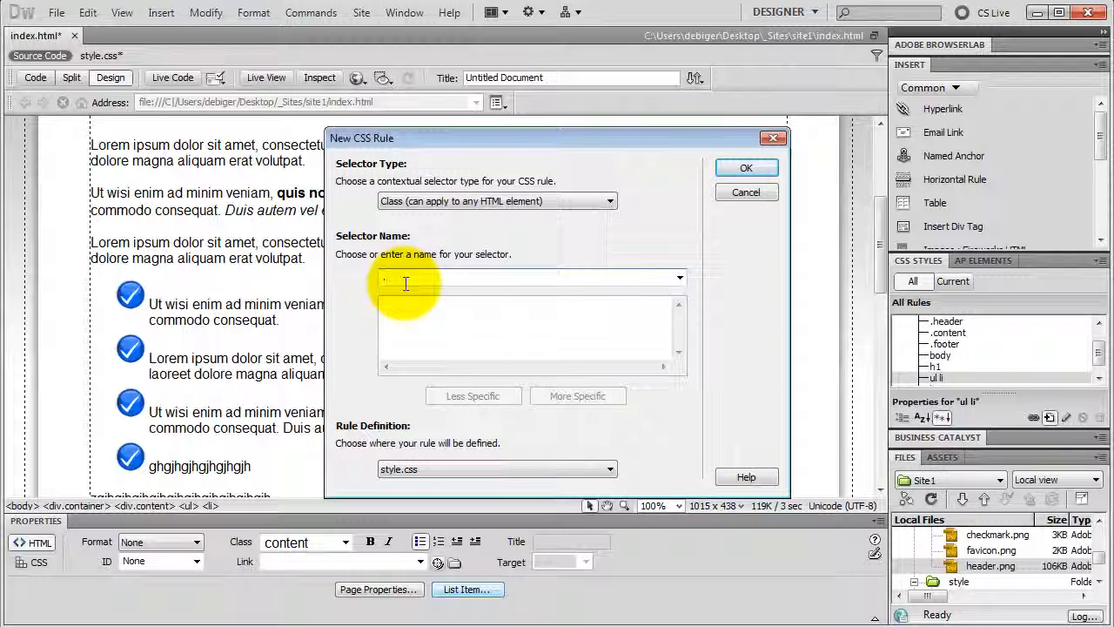
text(yellow)
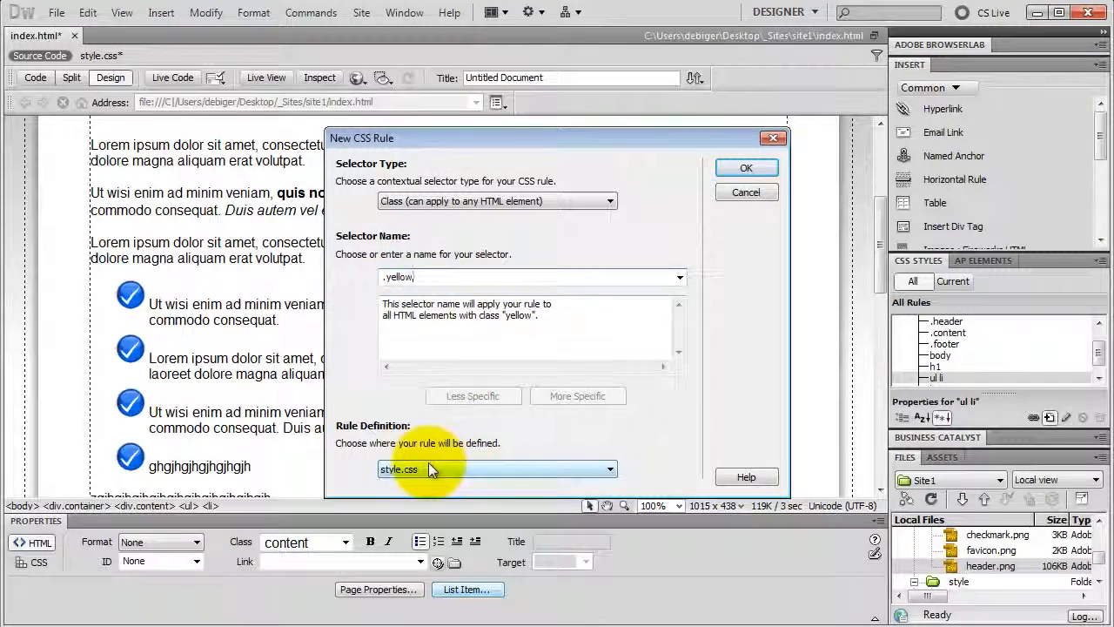
click(735, 168)
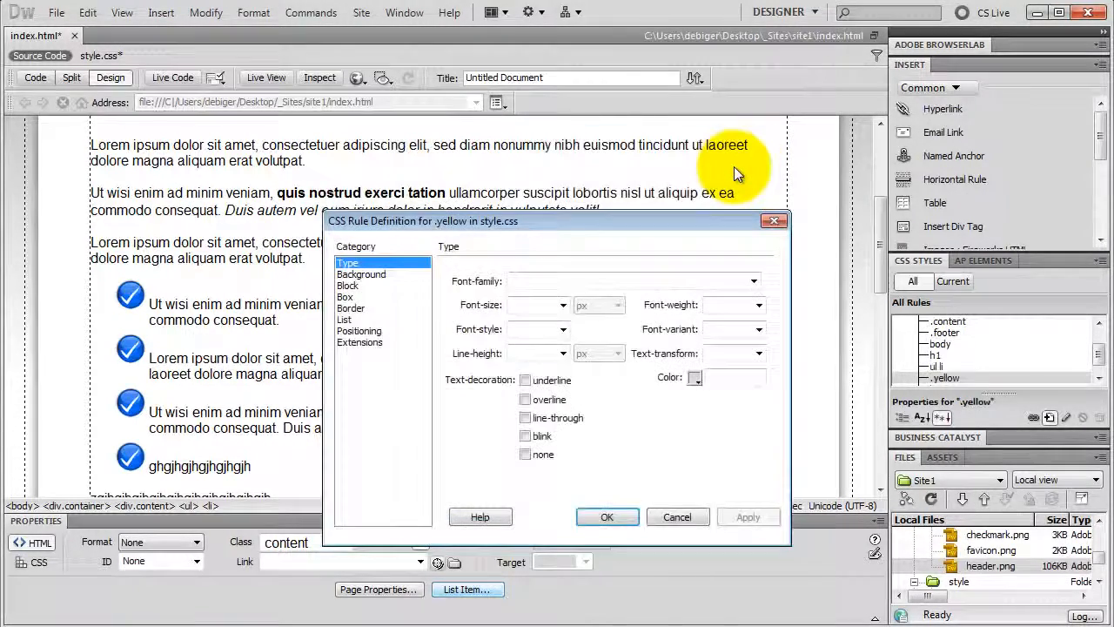
Step: Set the .yellow rule's background color to yellow (#FF0) and save the rule definition
click(359, 274)
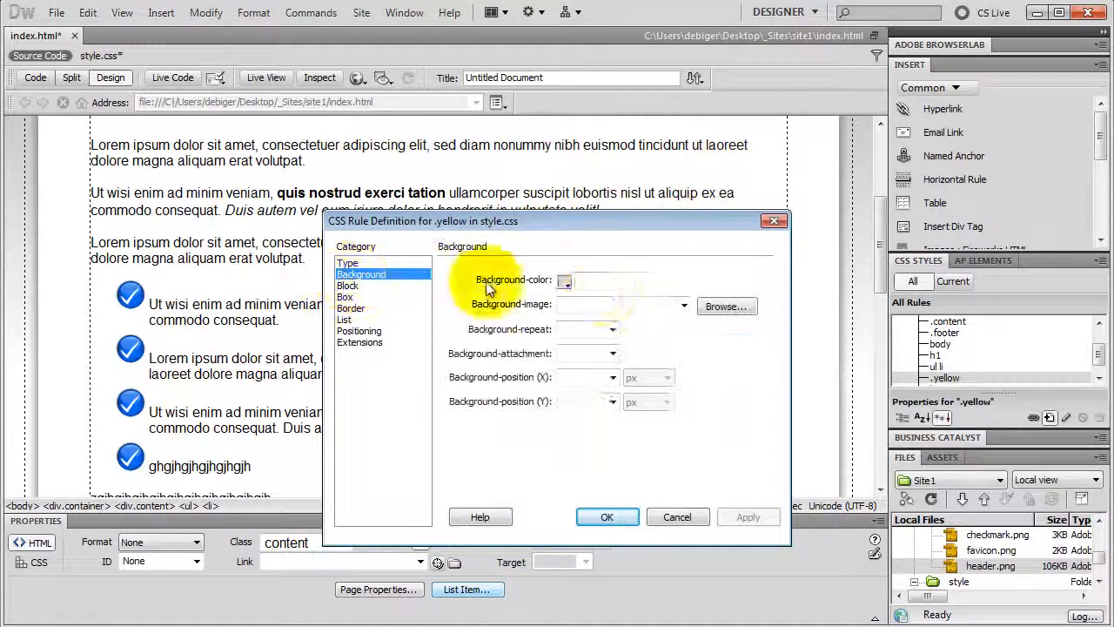
click(564, 279)
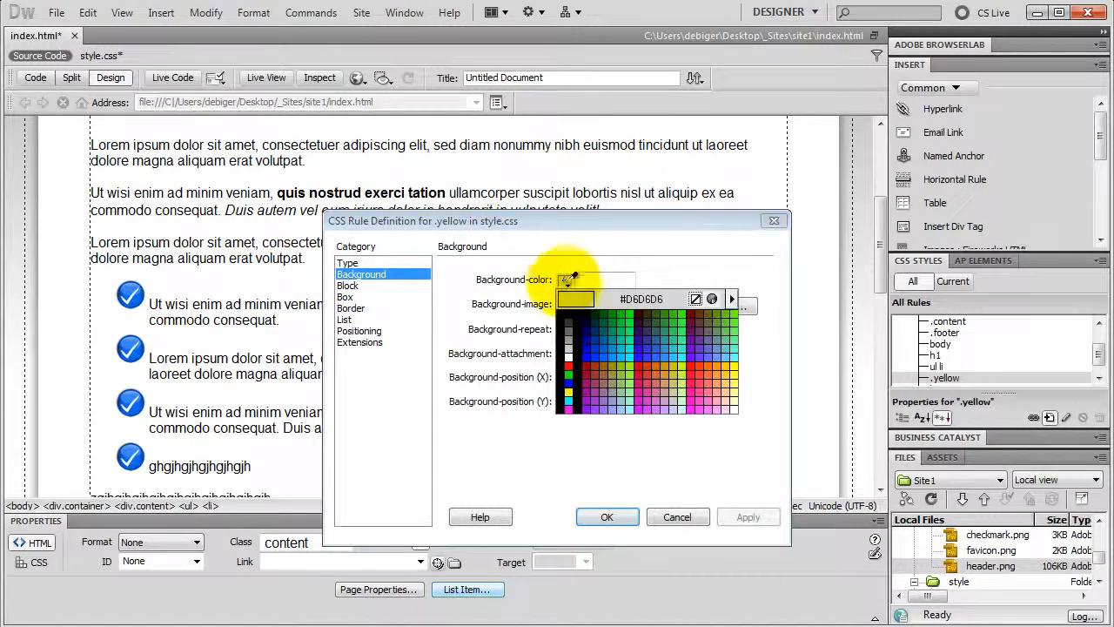
click(571, 390)
click(607, 518)
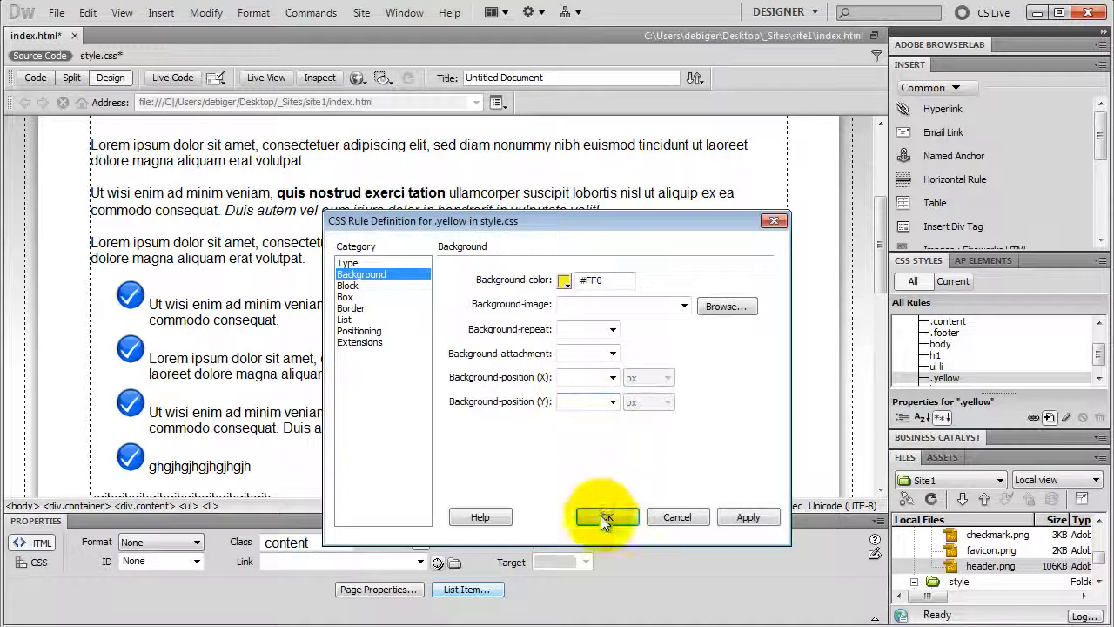
Step: Apply the yellow class to the words "sed diam nonummy nibh euismod" in the paragraph above the bulleted list
click(945, 381)
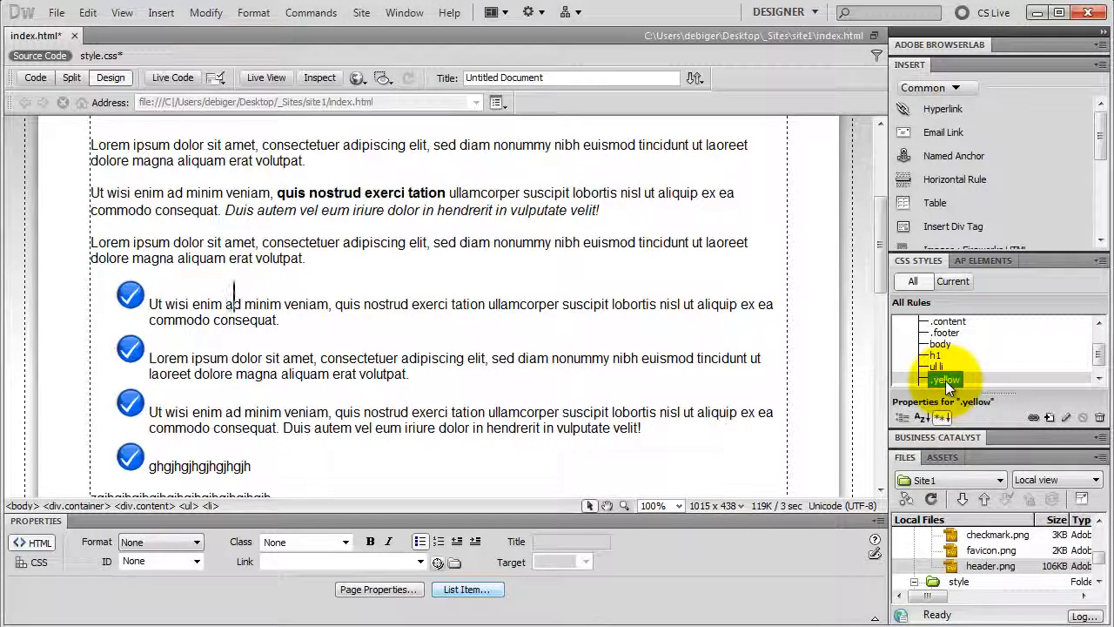
click(946, 382)
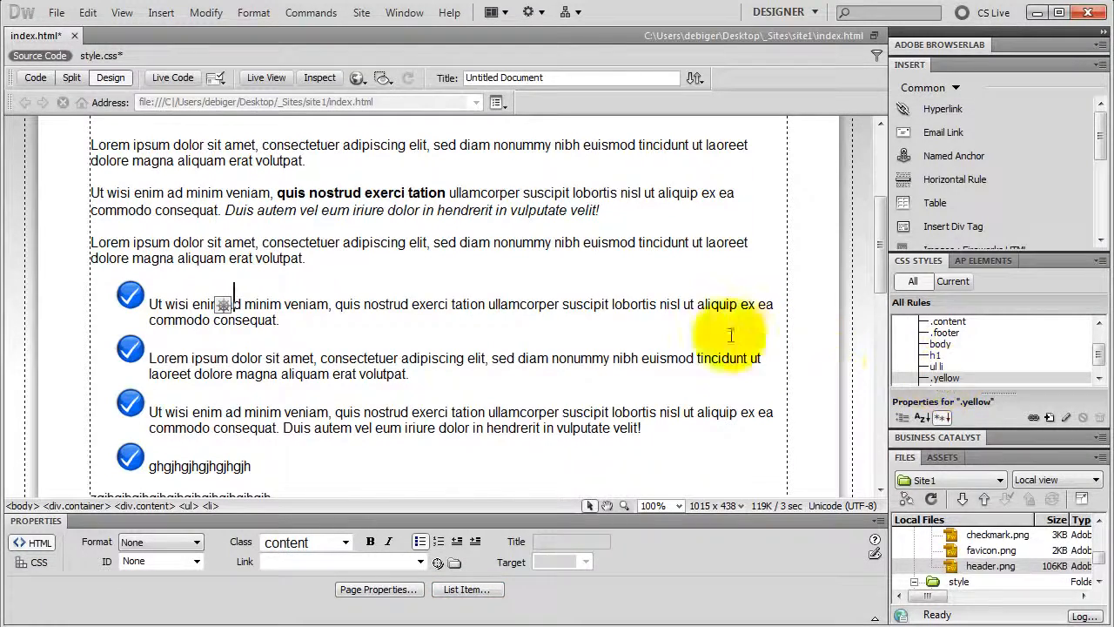
drag(433, 241, 636, 248)
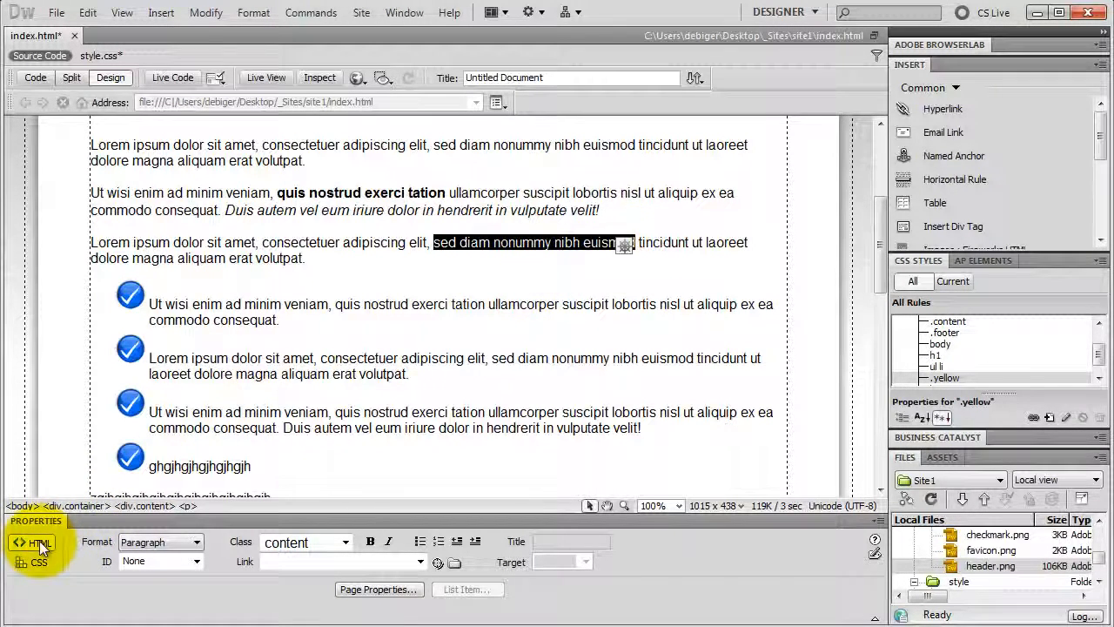
click(347, 541)
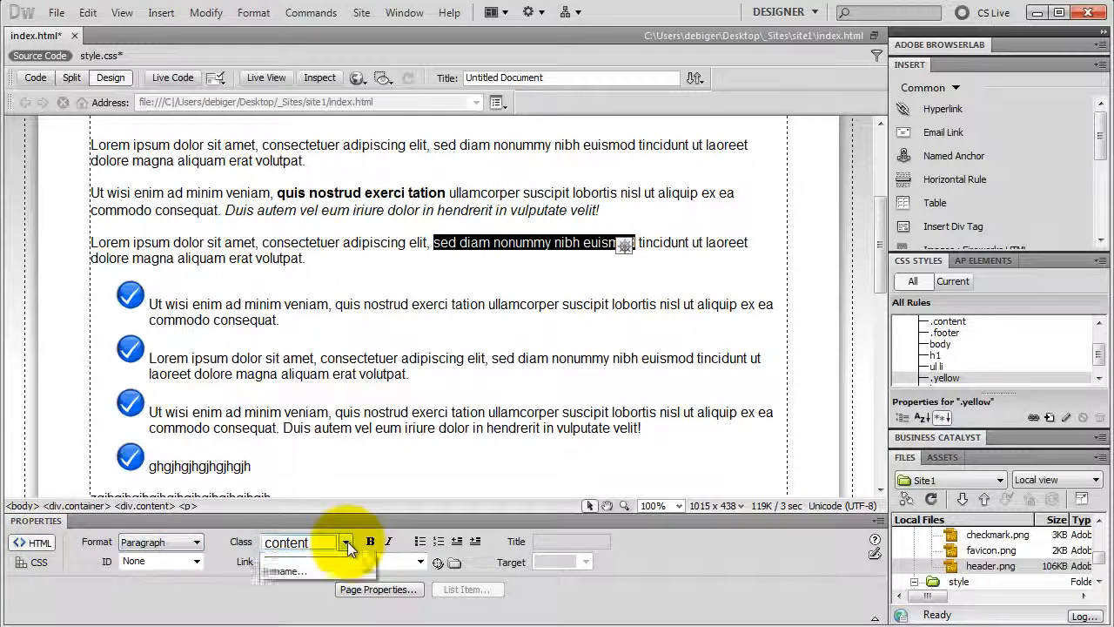
click(309, 622)
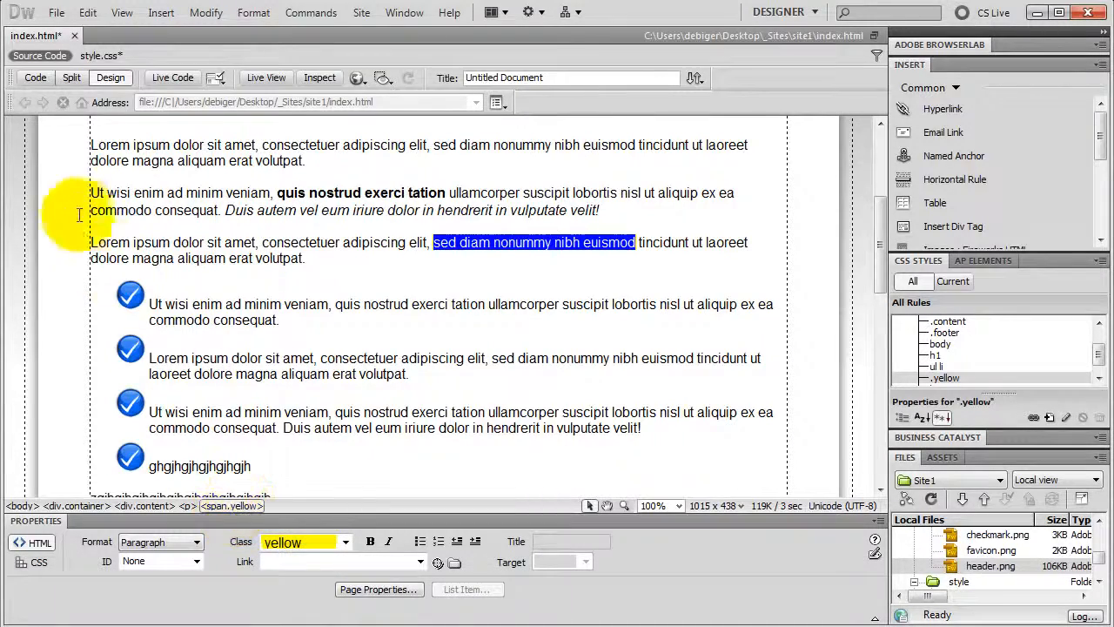
Step: Examine the yellow span's tag in the source code, and review the classes available for that span in design view
click(33, 77)
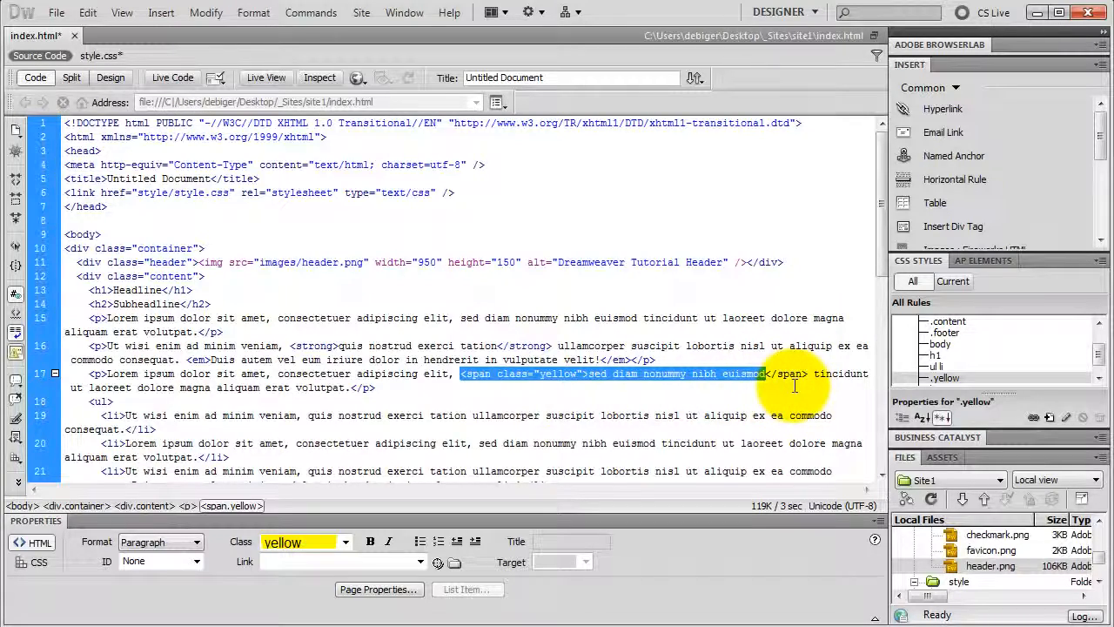
click(110, 77)
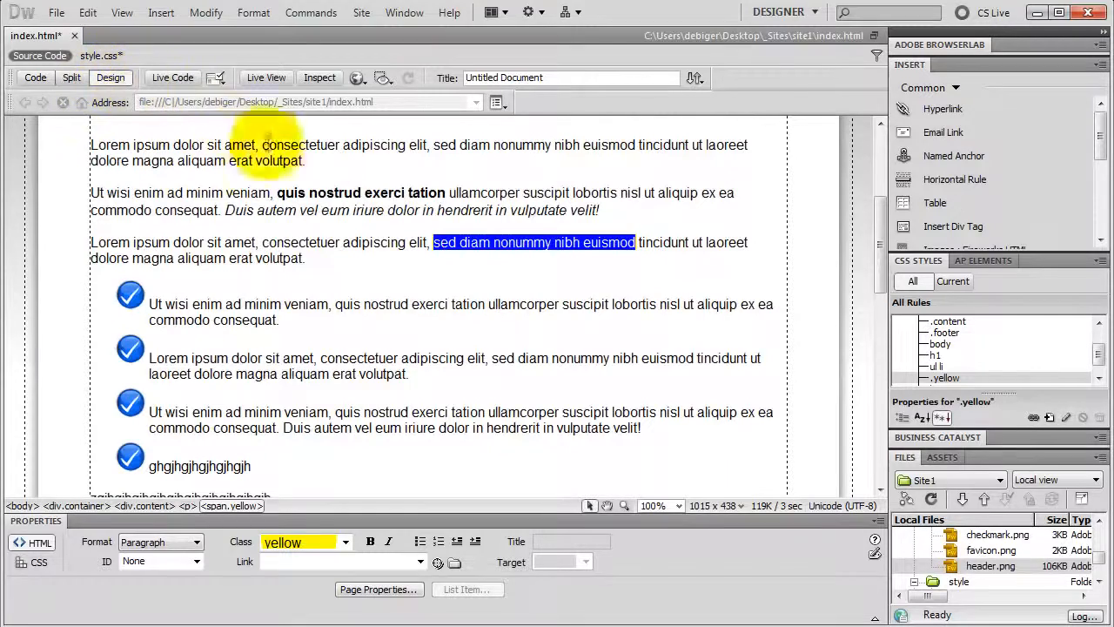
click(477, 237)
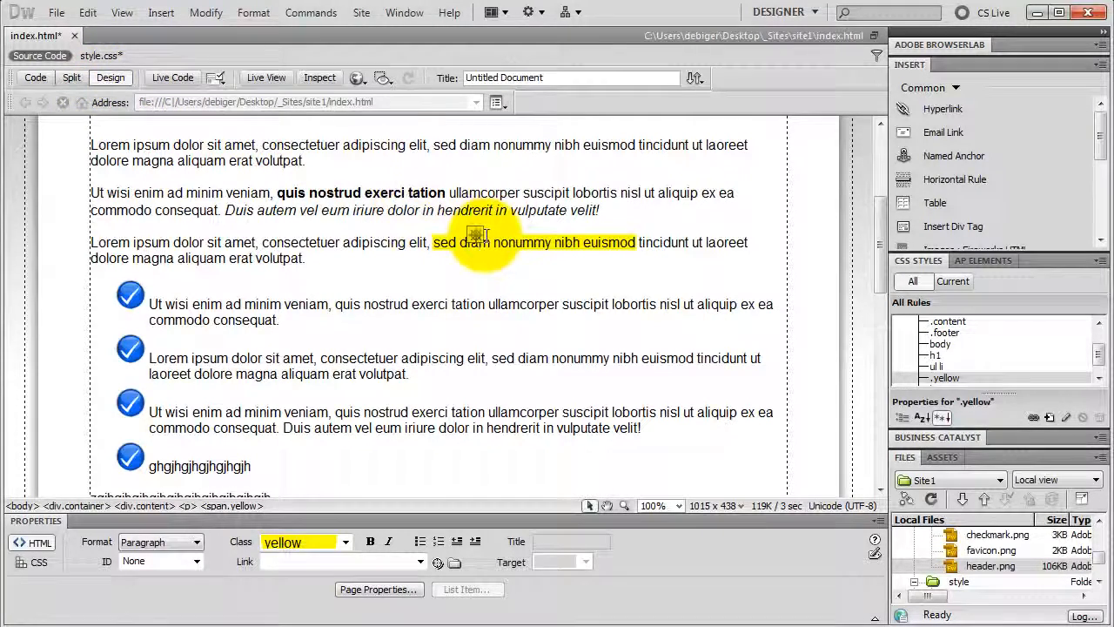
click(238, 506)
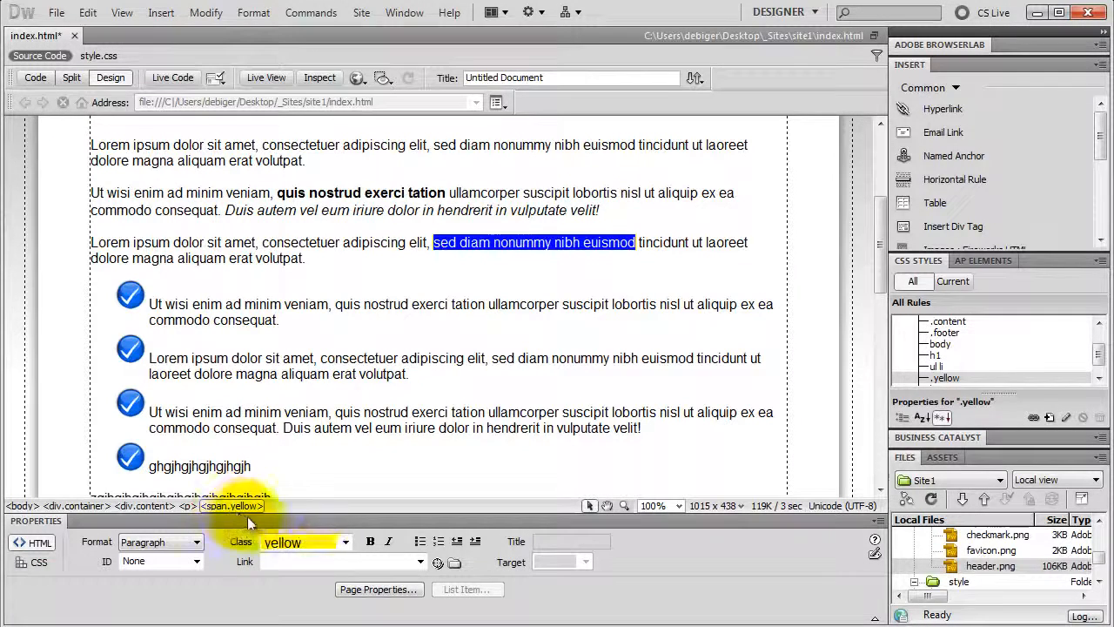
click(345, 542)
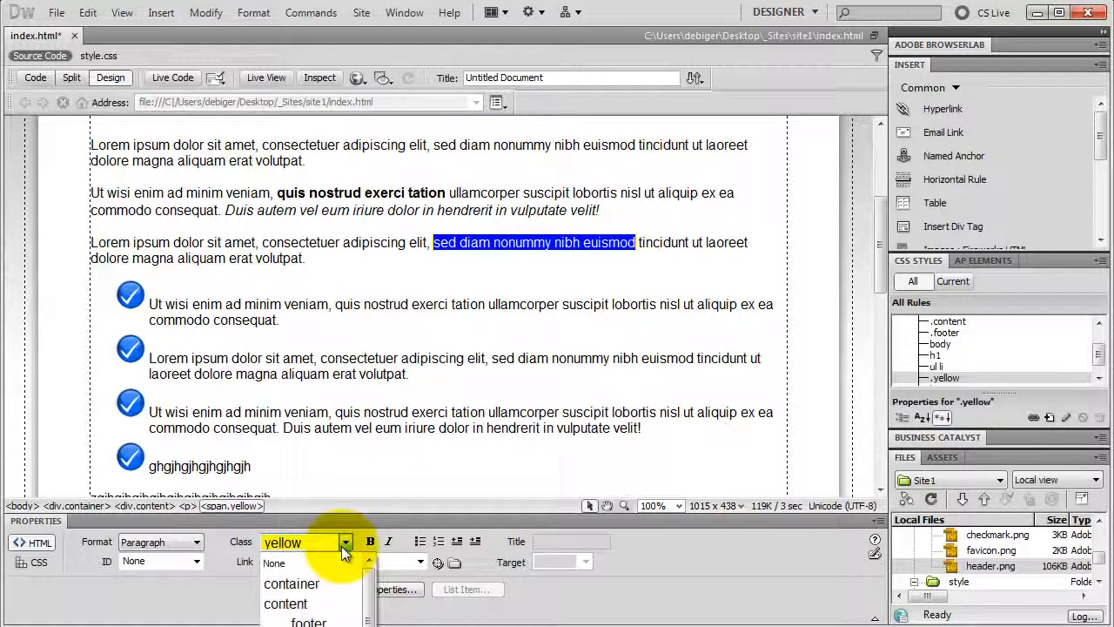
click(241, 504)
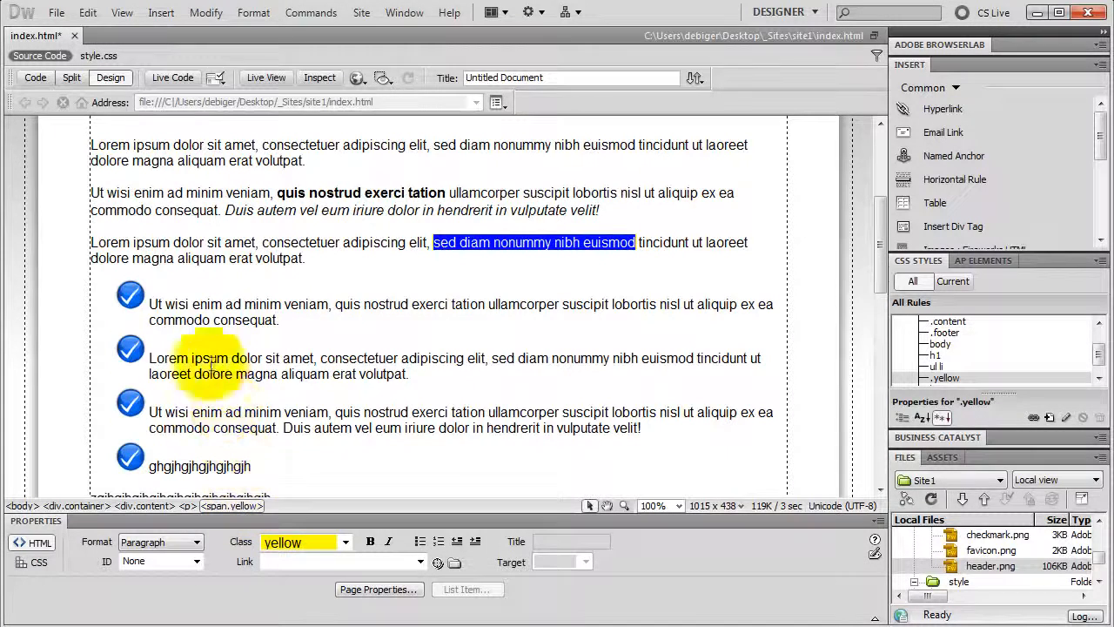
Step: Apply the yellow class to the whole first body paragraph and examine its p tag in the source code
click(209, 145)
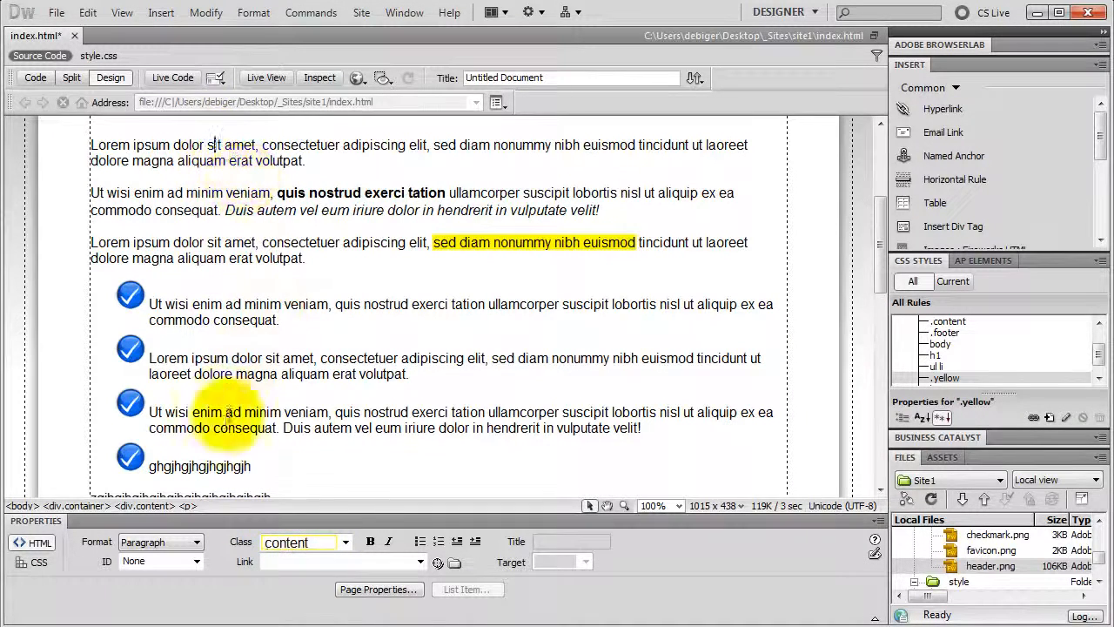
click(187, 506)
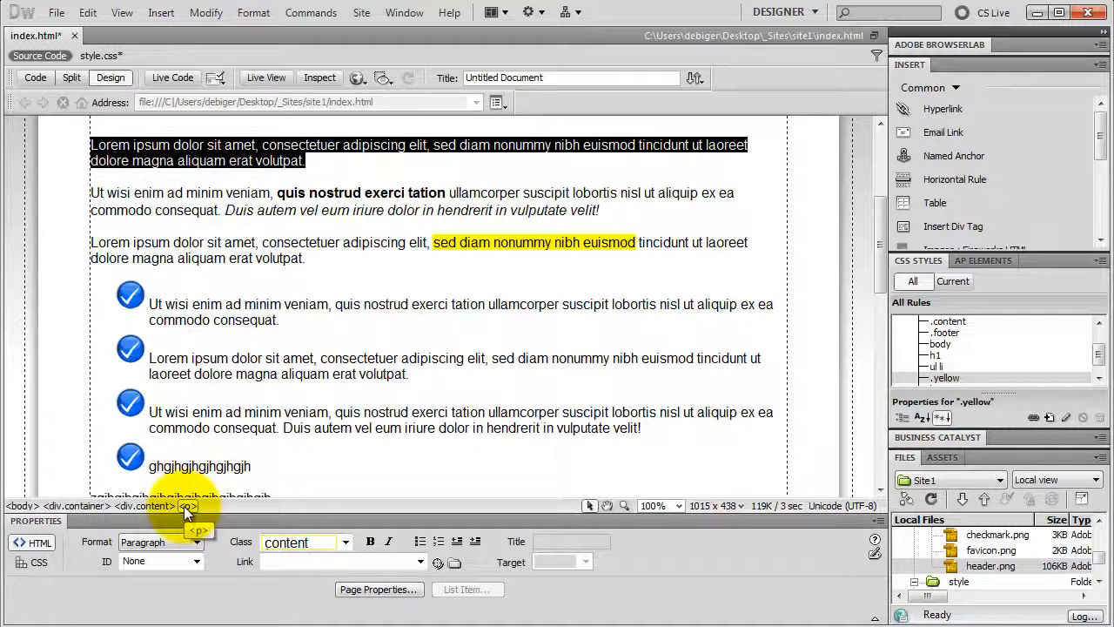
click(347, 542)
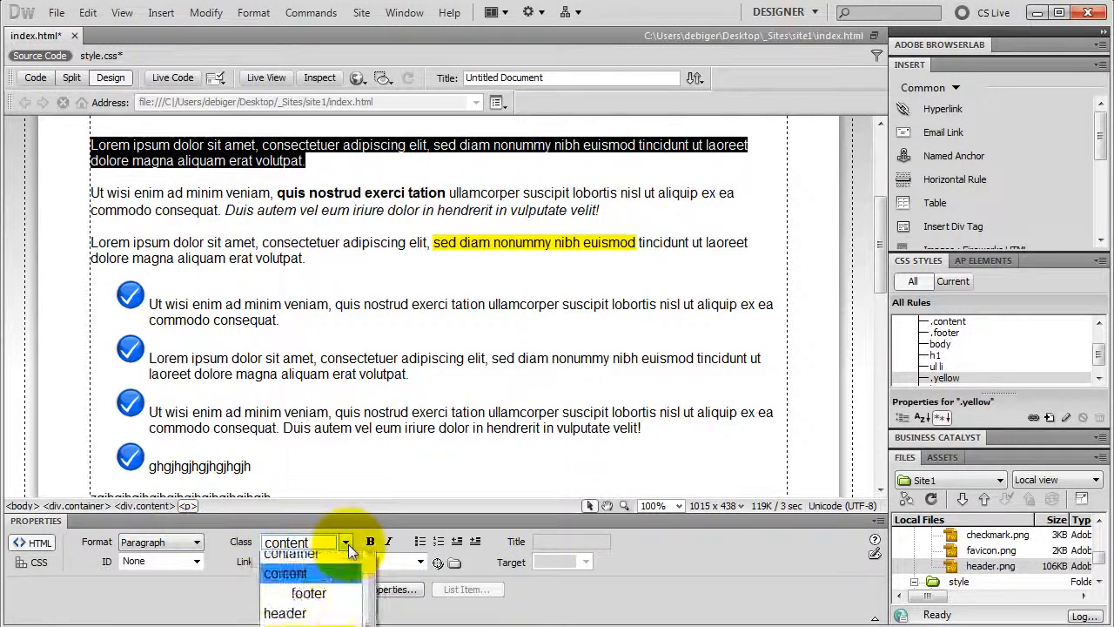
click(296, 617)
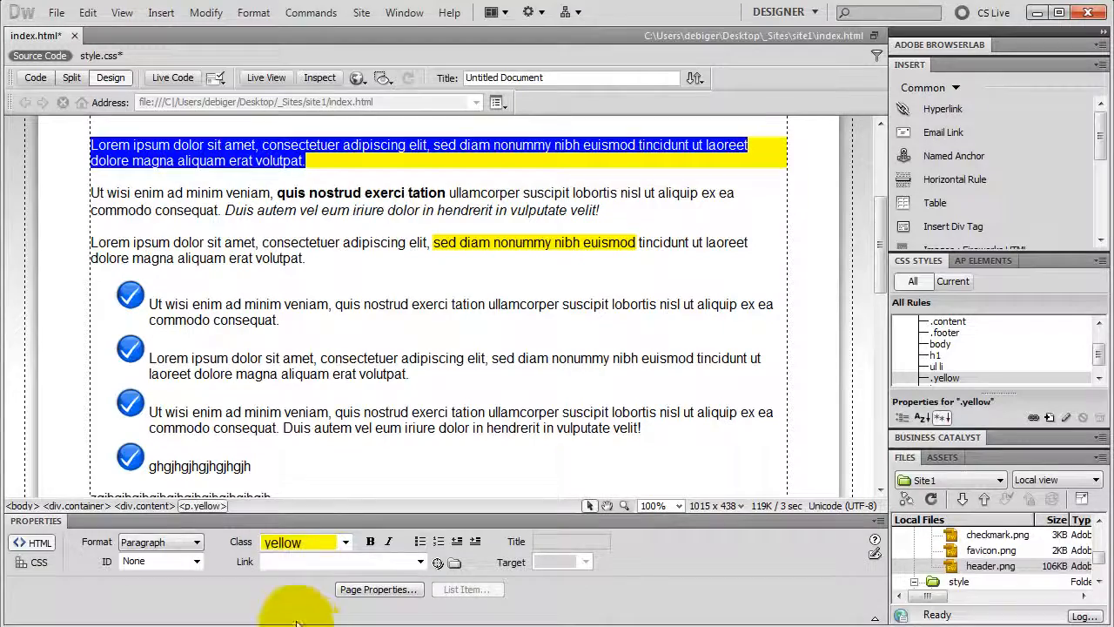
click(40, 78)
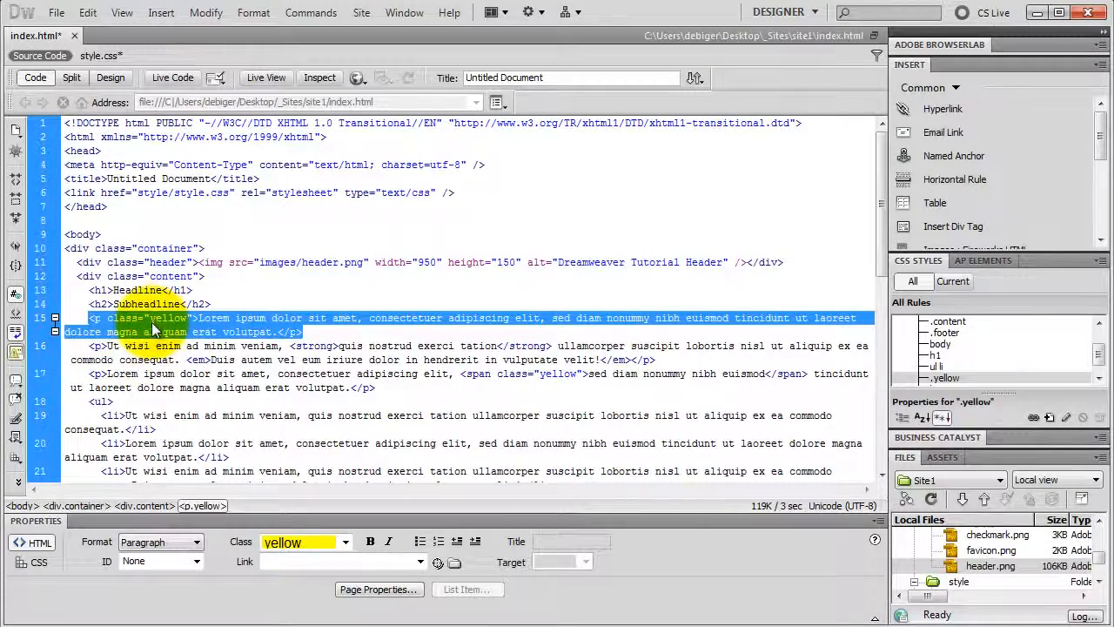
click(110, 78)
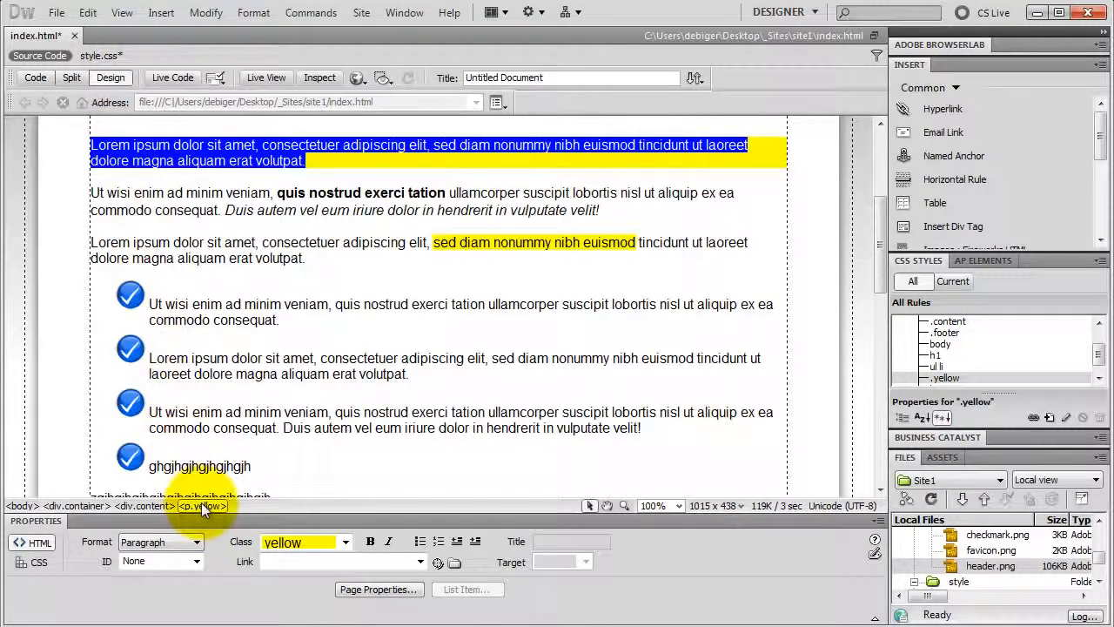
Step: Remove the yellow class from the first body paragraph
click(343, 542)
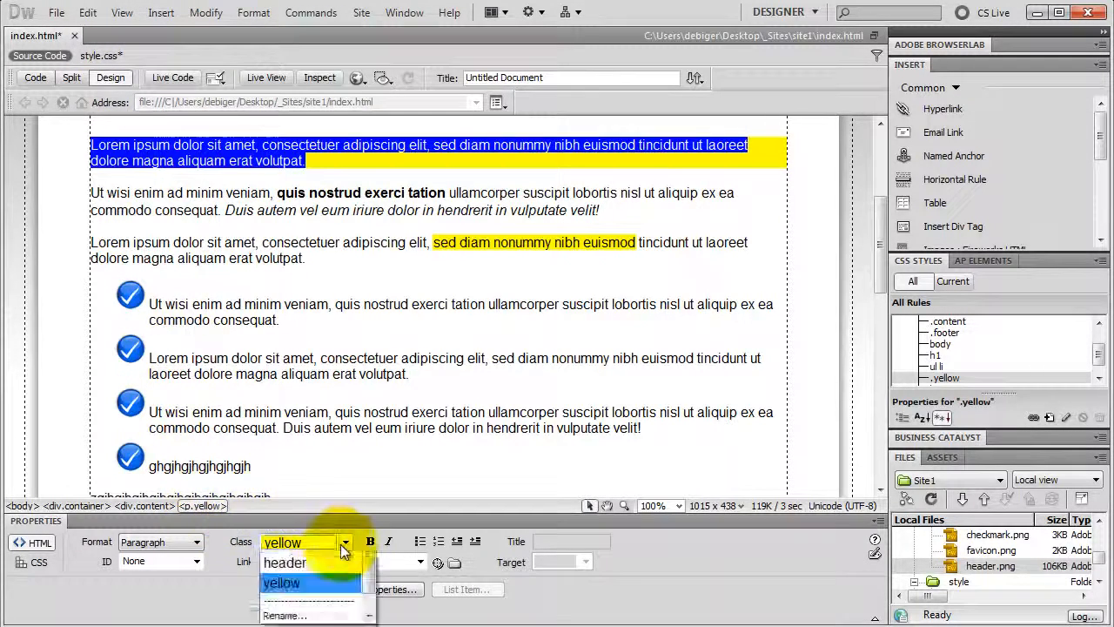
scroll(313, 565, up, 3)
click(309, 559)
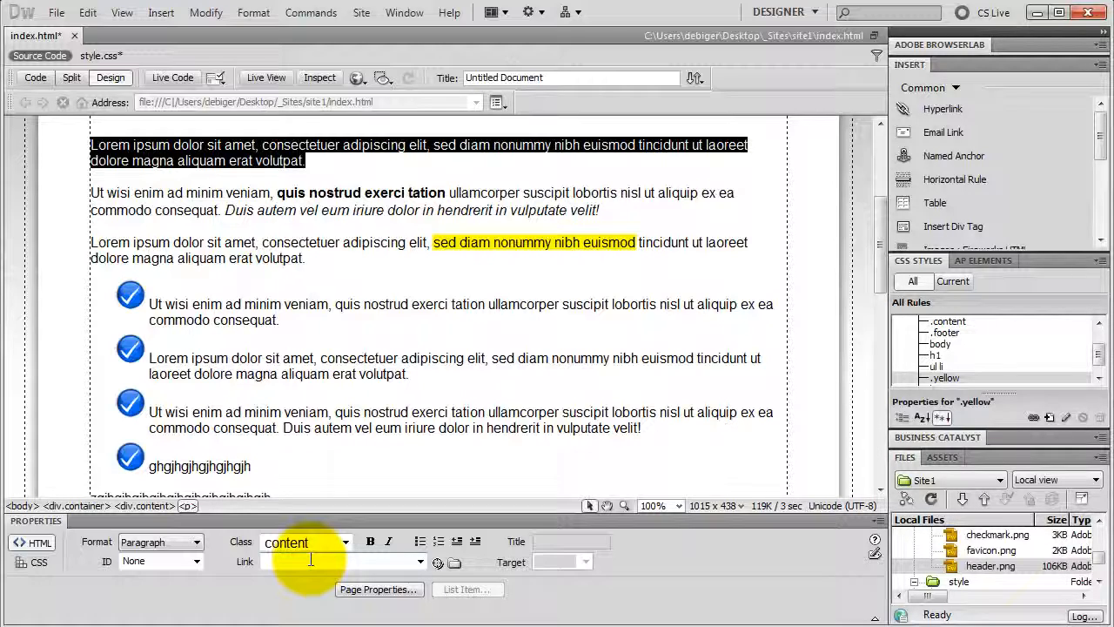
Step: Add an inline style with text-align:center to the first body paragraph's p tag in the source code
click(35, 77)
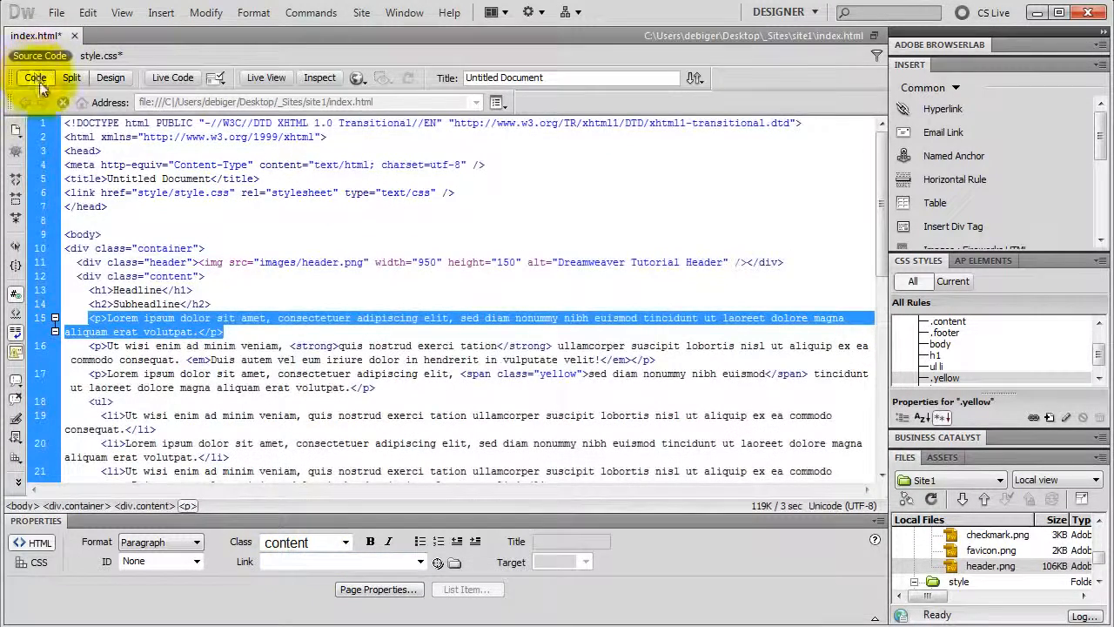
click(105, 319)
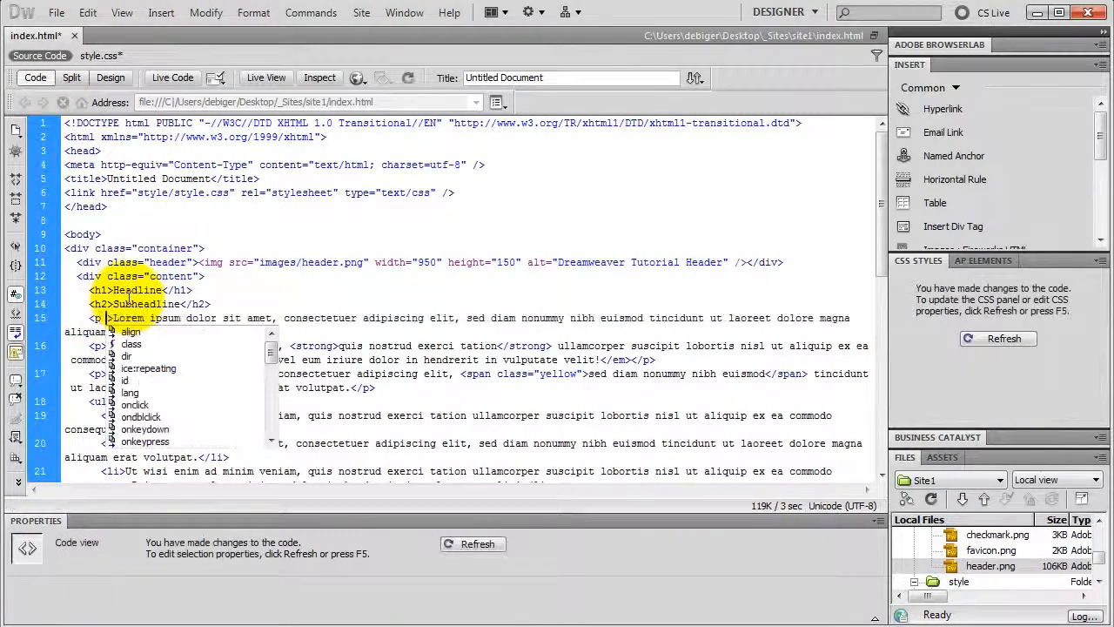
text(st)
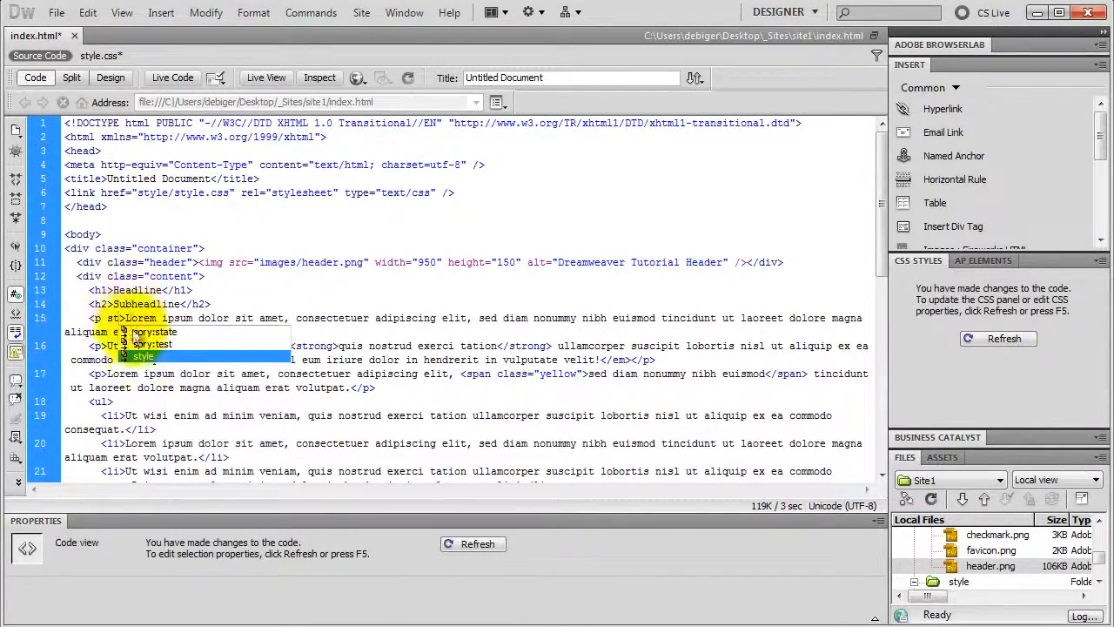
double_click(146, 356)
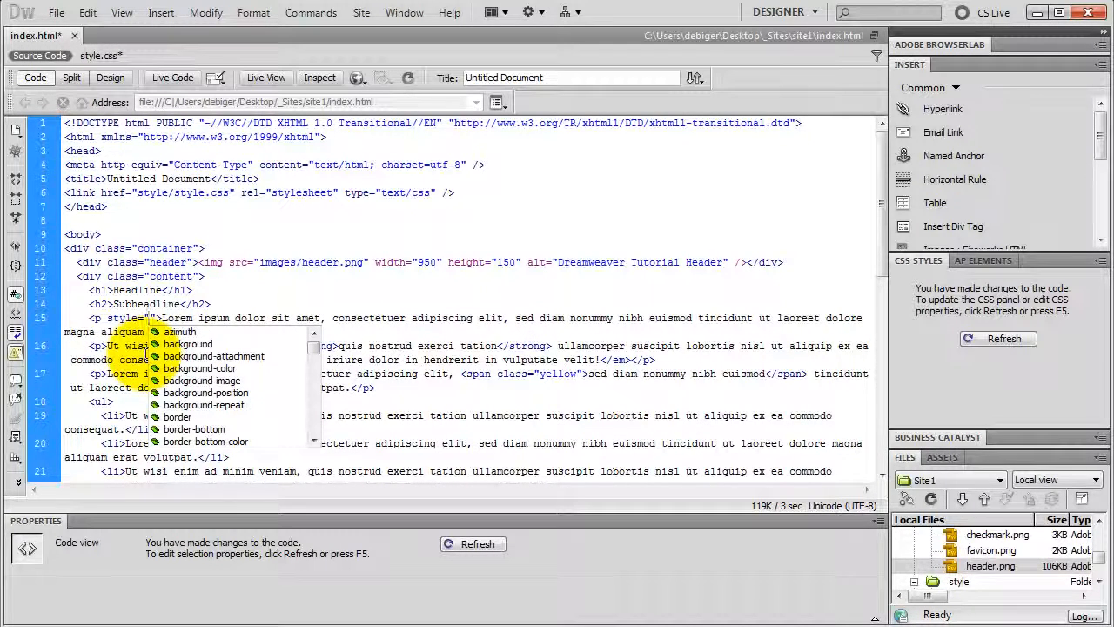
text(te)
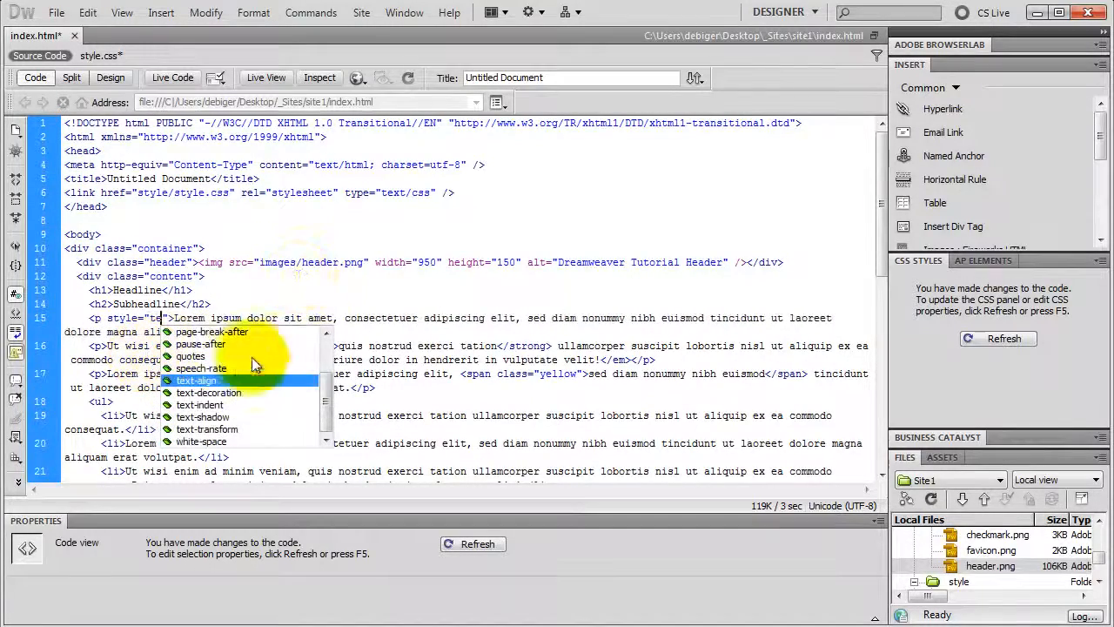
double_click(209, 380)
double_click(240, 334)
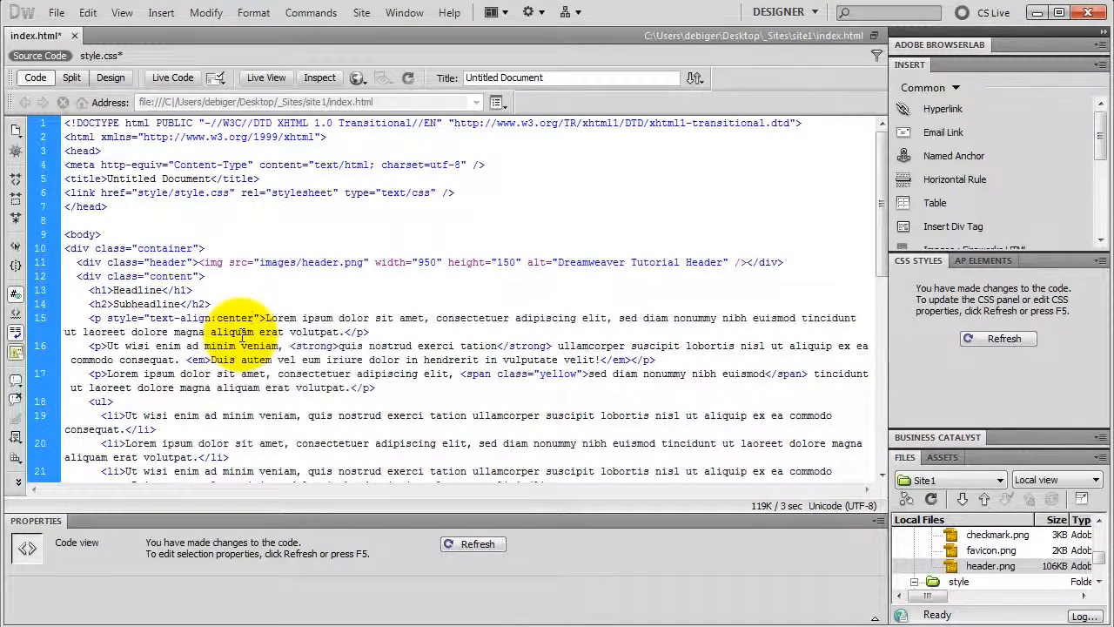
Step: Add text-transform:uppercase; to the first body paragraph's inline style and check the paragraph in design view
text(; )
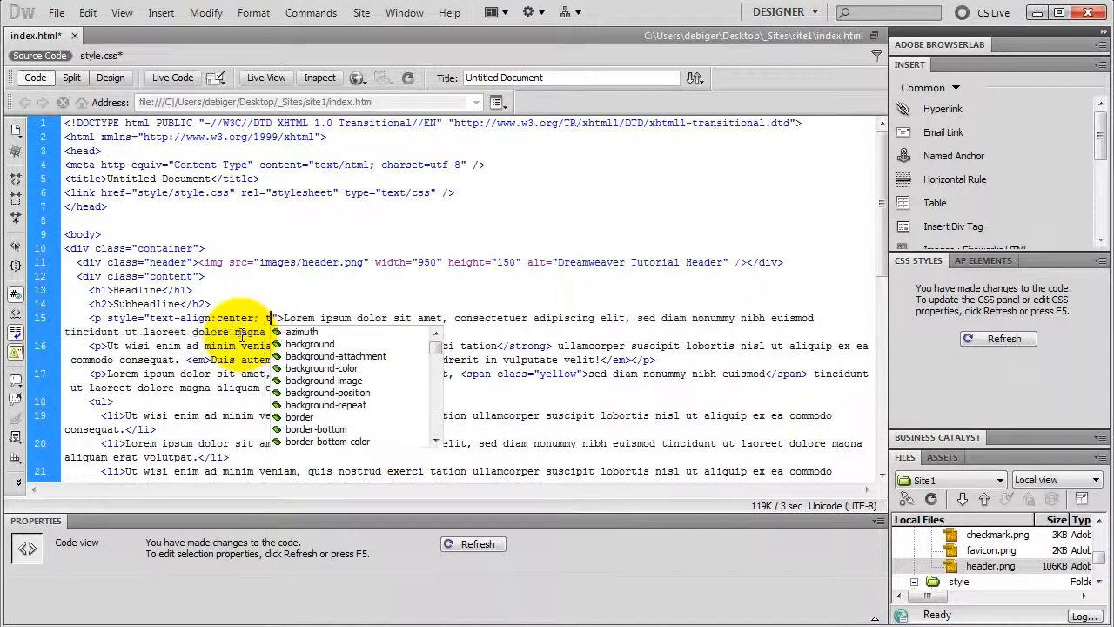
text(te)
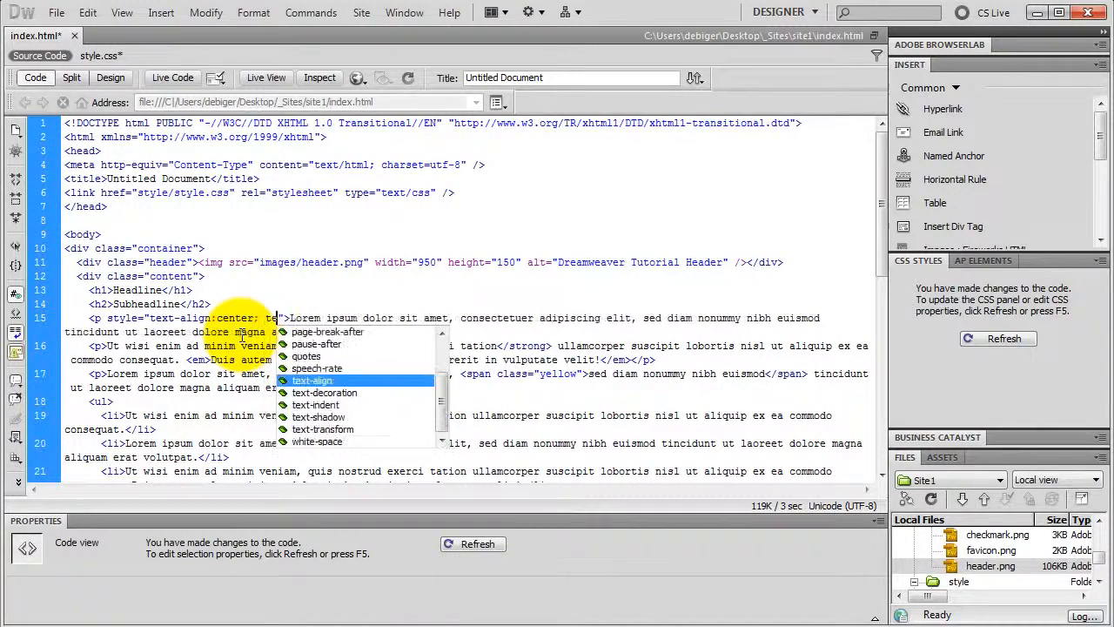
double_click(352, 429)
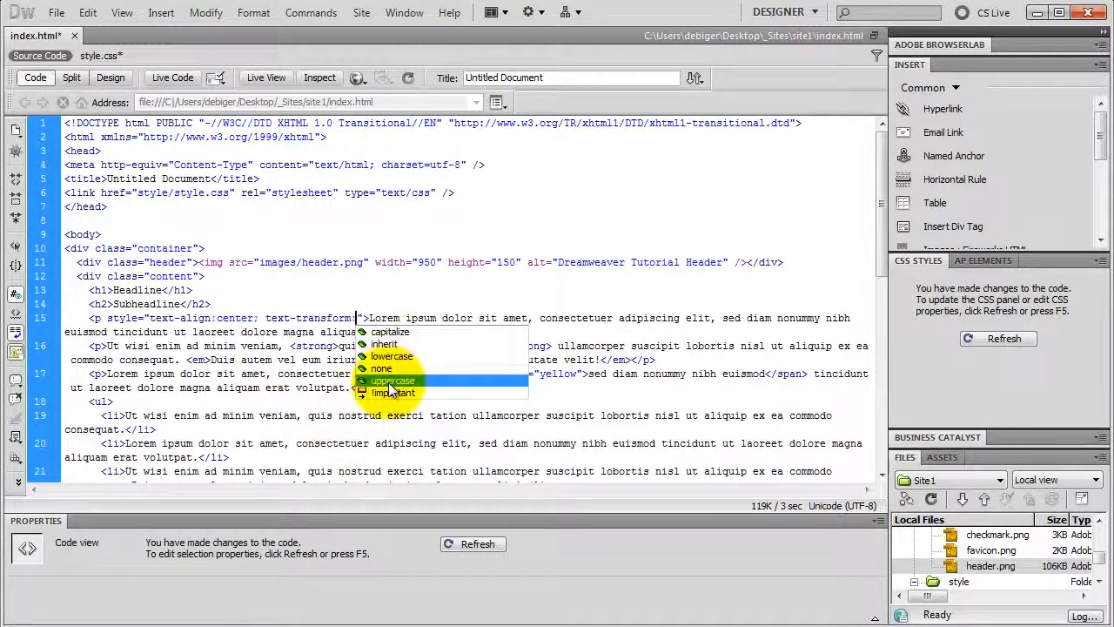
double_click(389, 383)
text(;)
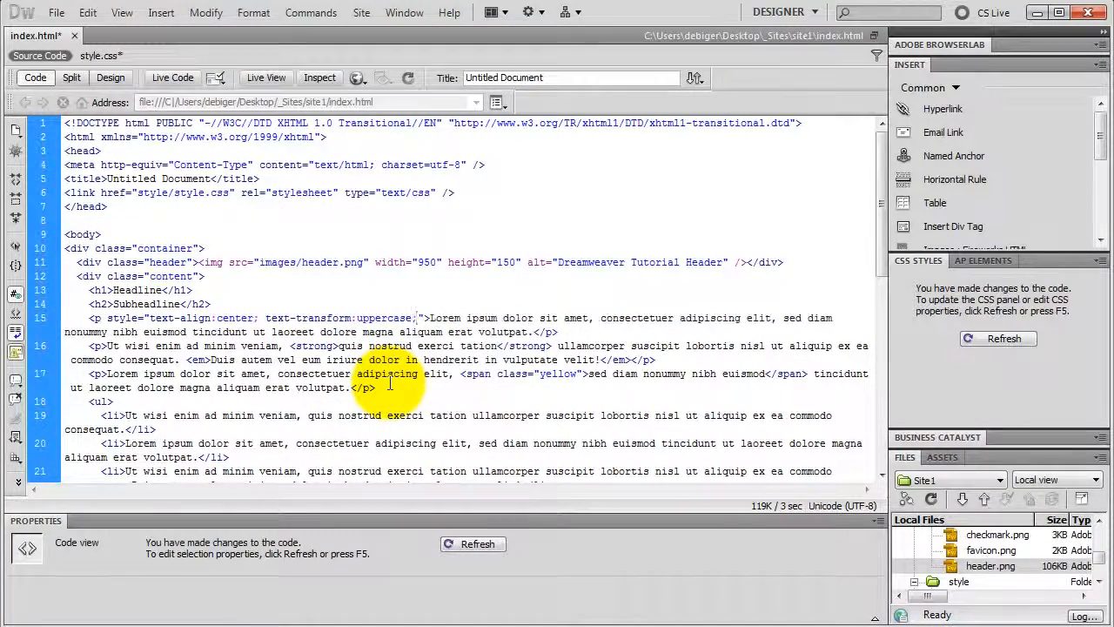
click(119, 77)
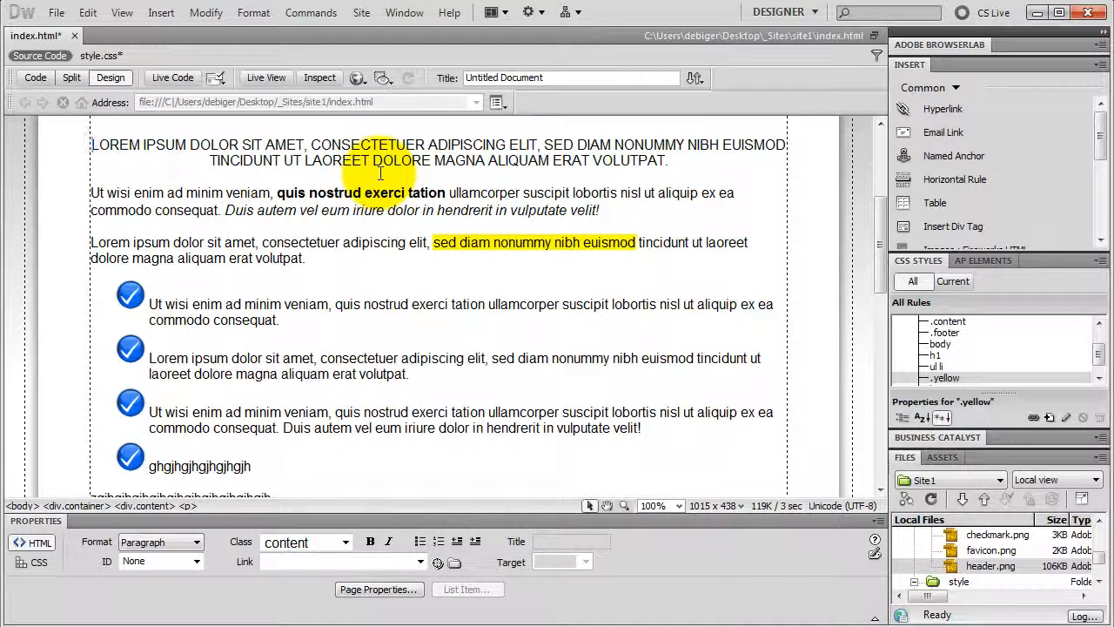
Step: Select the title text in the page's head code and preview the page in a browser, saving index.html and style.css
click(36, 78)
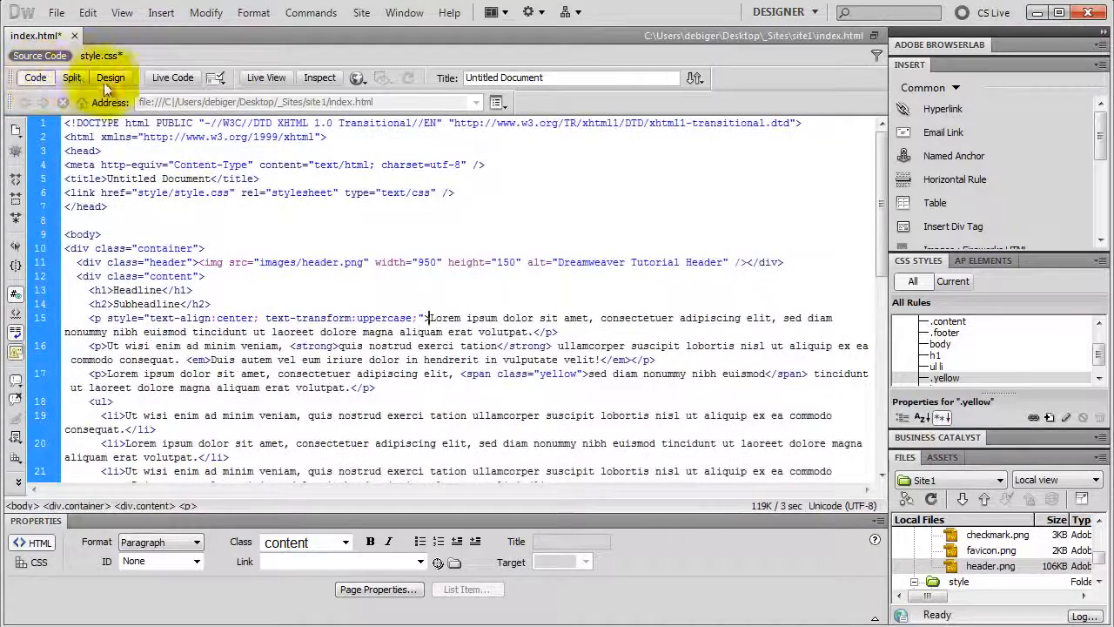
click(110, 206)
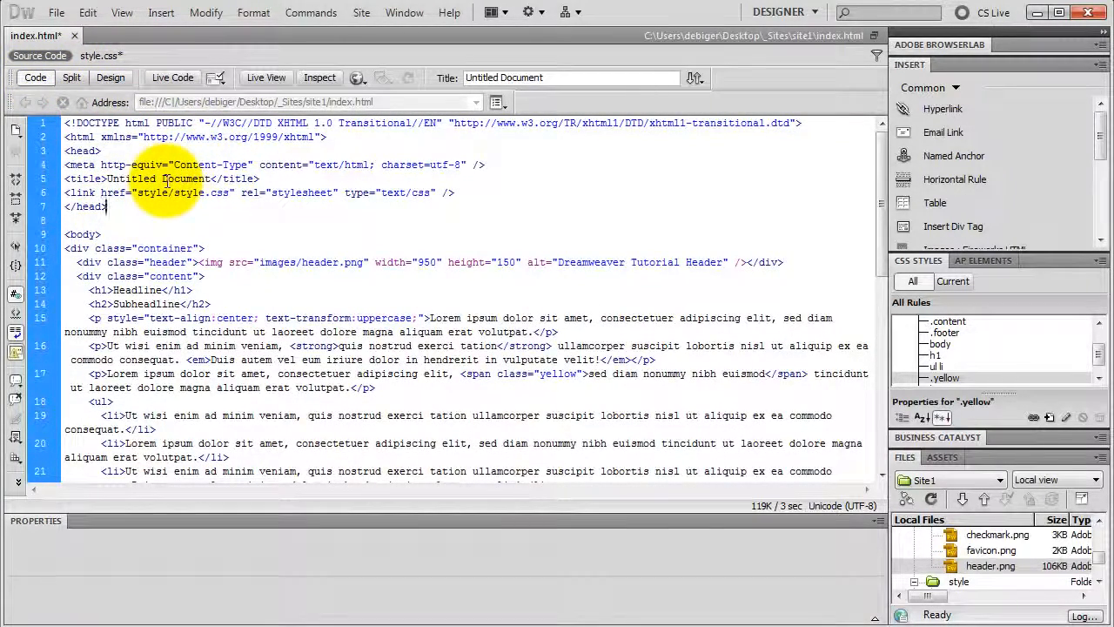
drag(106, 179, 213, 179)
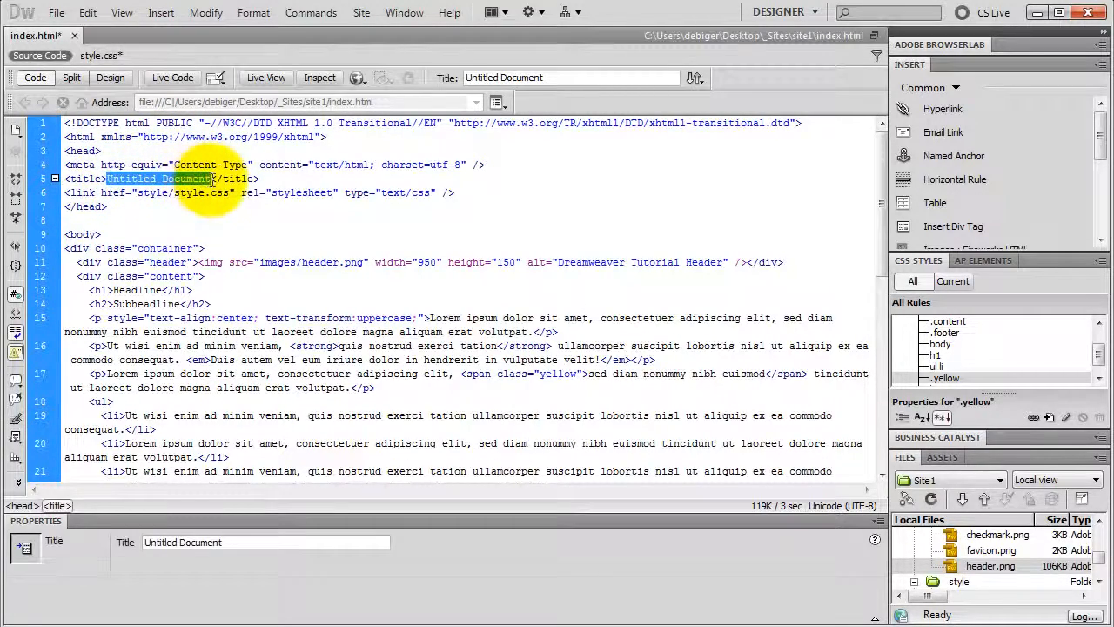
click(357, 78)
click(398, 174)
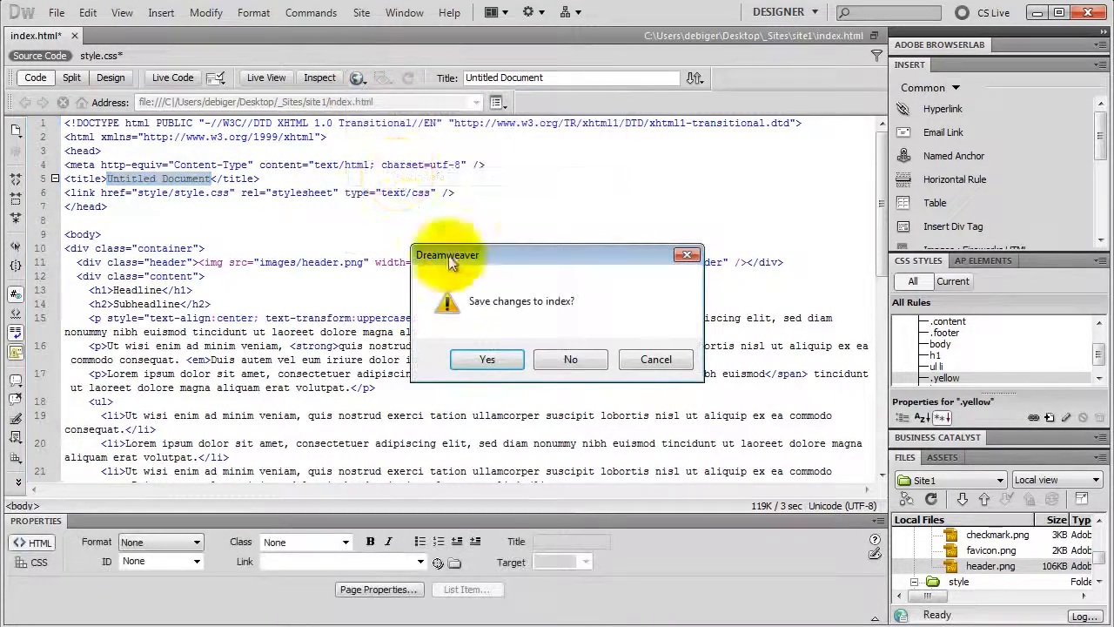
click(486, 359)
click(635, 358)
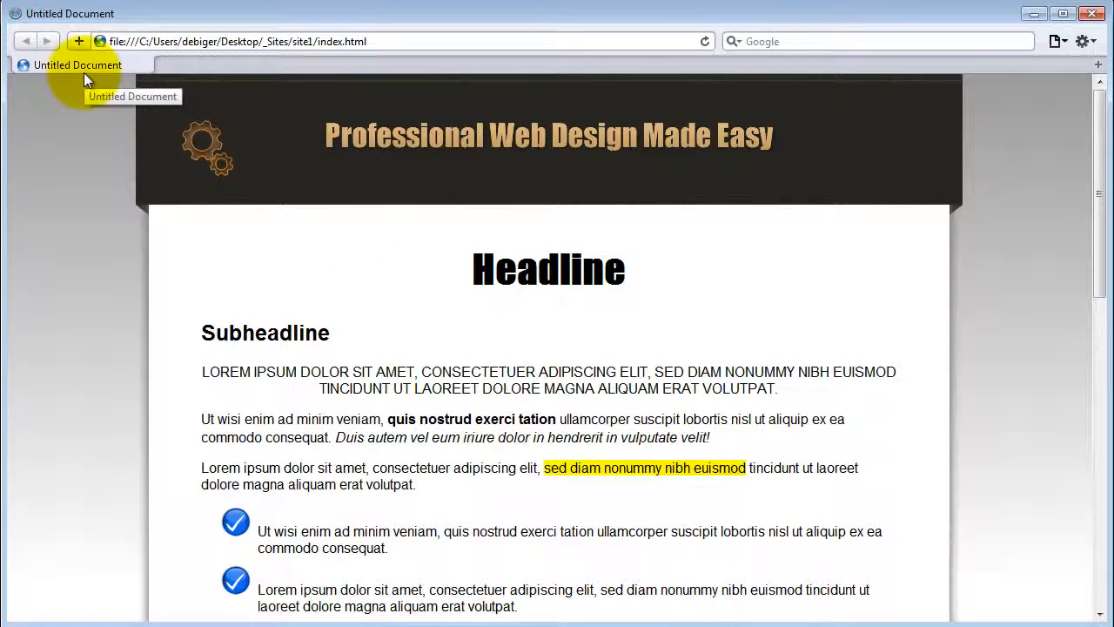
Step: Search Google for "dreamweaver" in a new browser tab
key(ctrl+t)
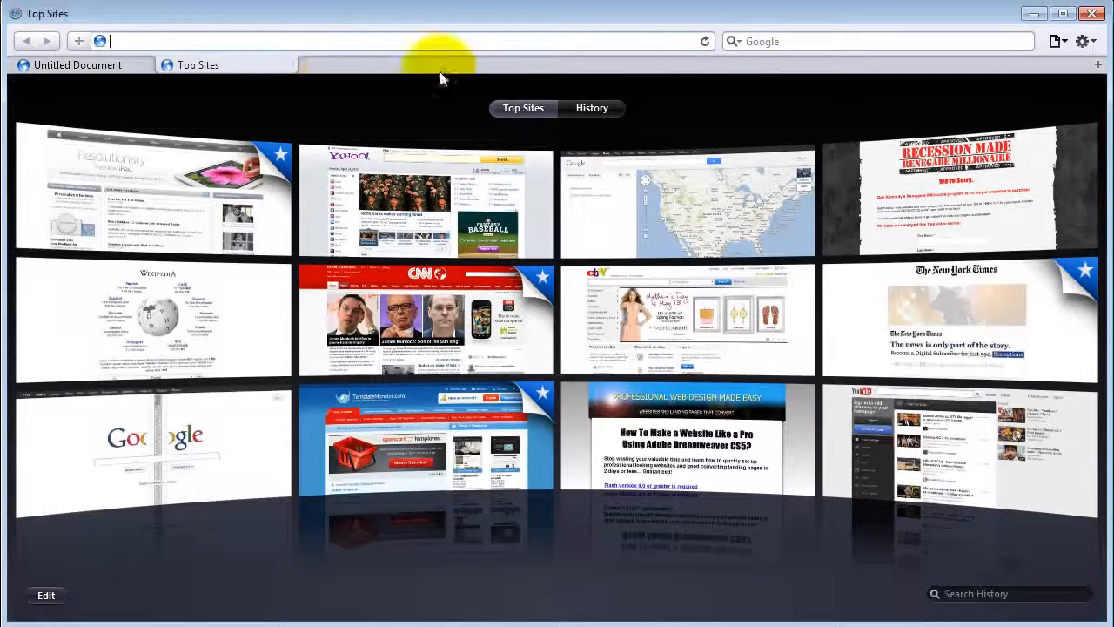
click(750, 41)
text(dre)
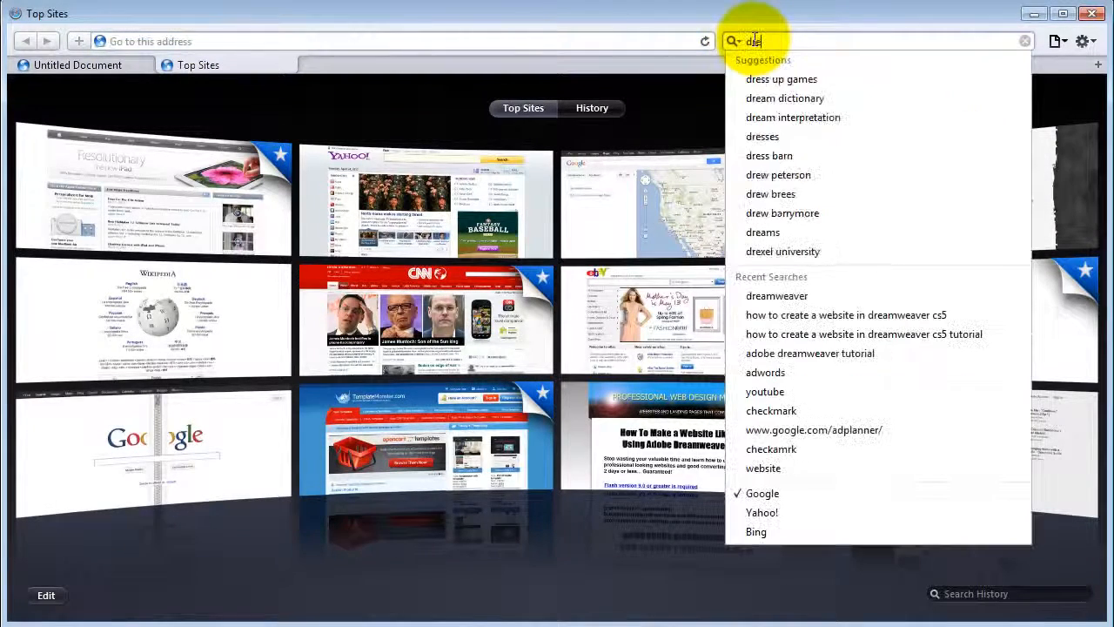
text(amwe)
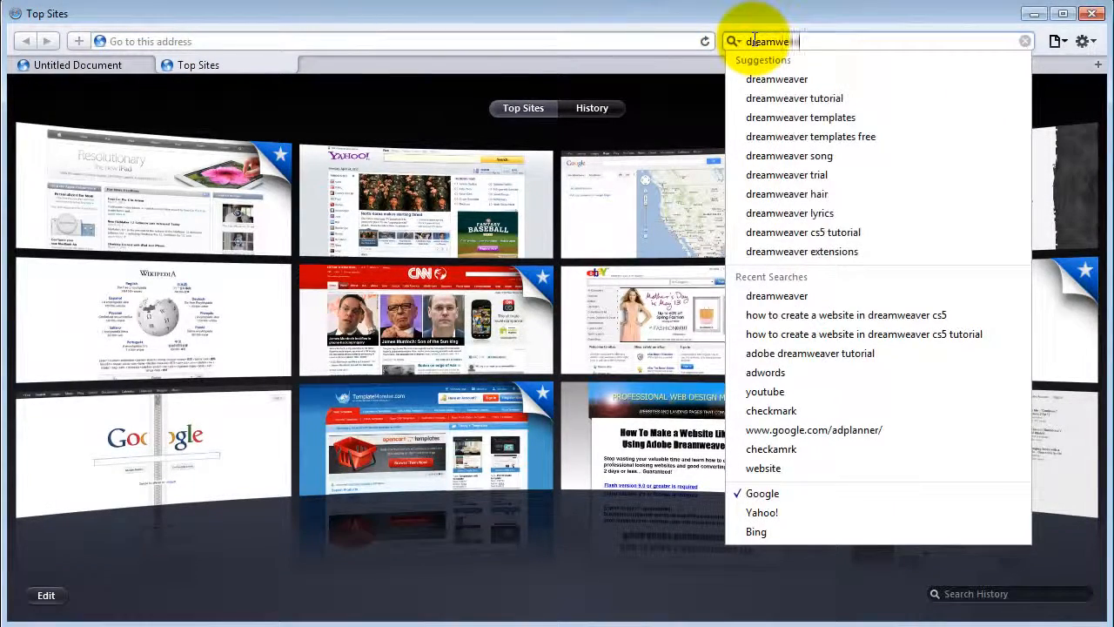
text(aver)
key(Return)
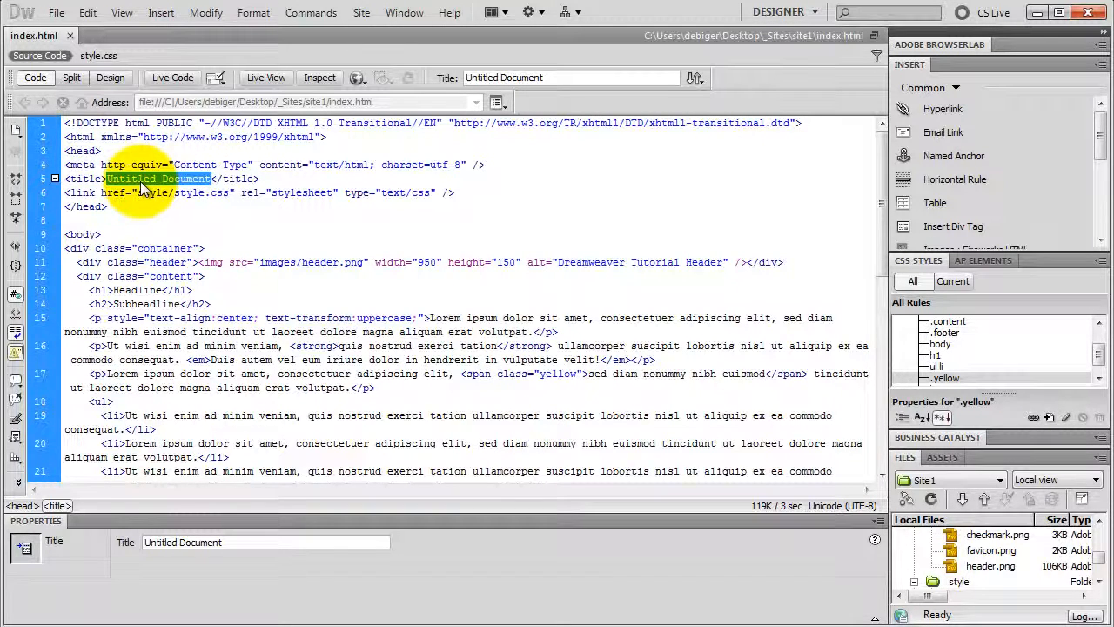
Step: In Dreamweaver, set the title tag's text to "Adobe Dreamweaver Tutorial, How to create a website using Dreamweaver CS5" and add an empty line below it
text(Adobe Dreamweaver Tutorial, How to create a website using Dreamweaver CS5)
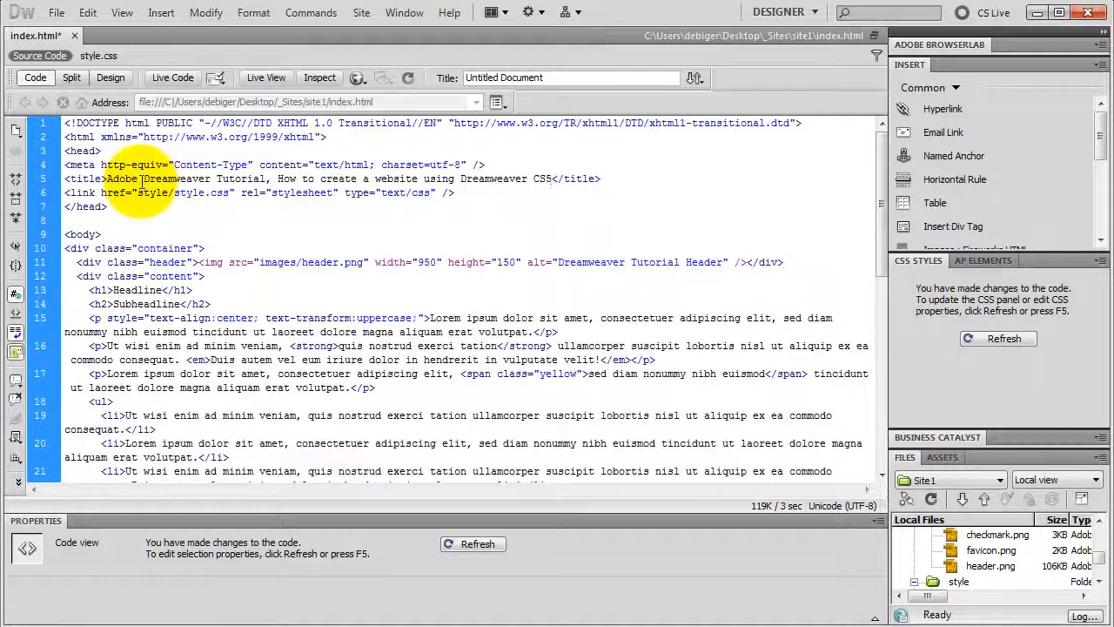
click(616, 178)
key(Return)
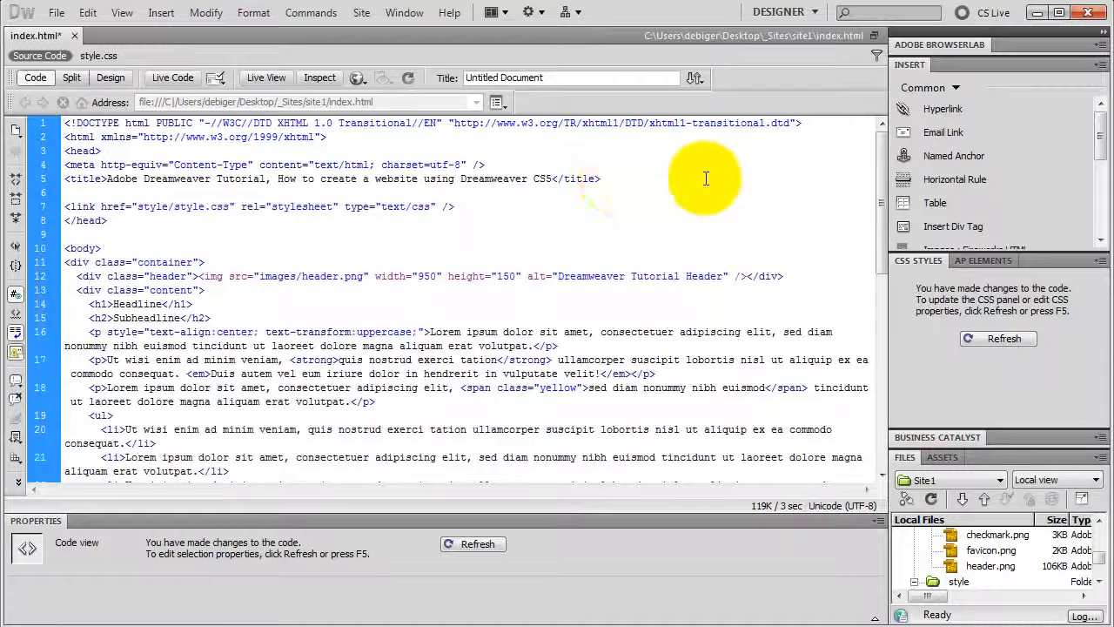
Step: Insert a meta tag named description with content "Adobe Dreamaweaver CS5 Video Tutorials Show You How to Make a Webiste Like a Pro" below the title
drag(1100, 139, 1100, 213)
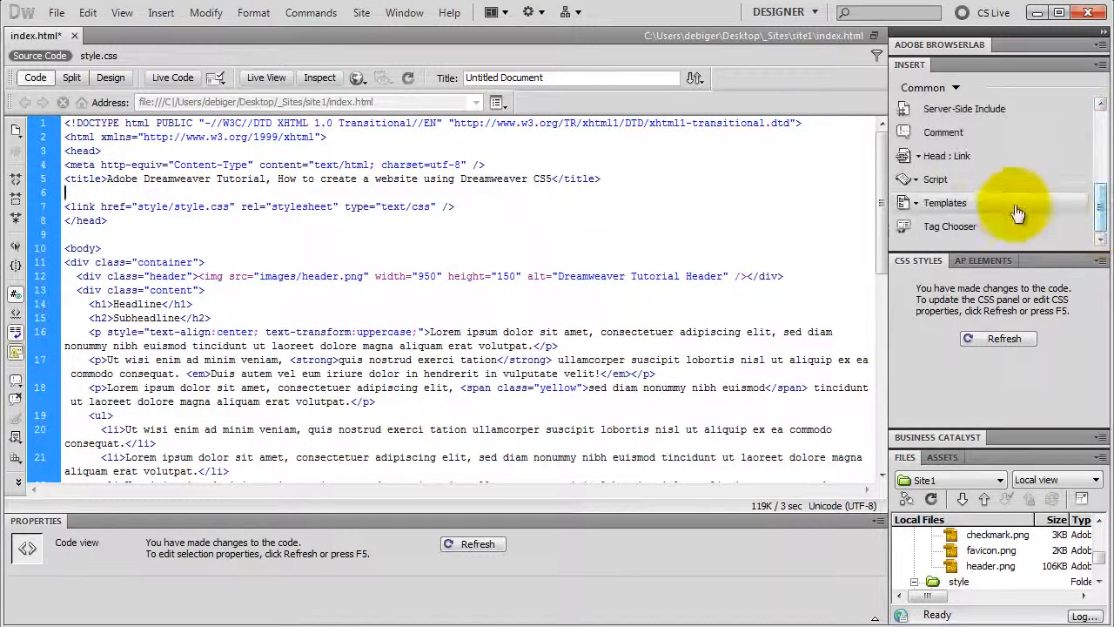
click(917, 157)
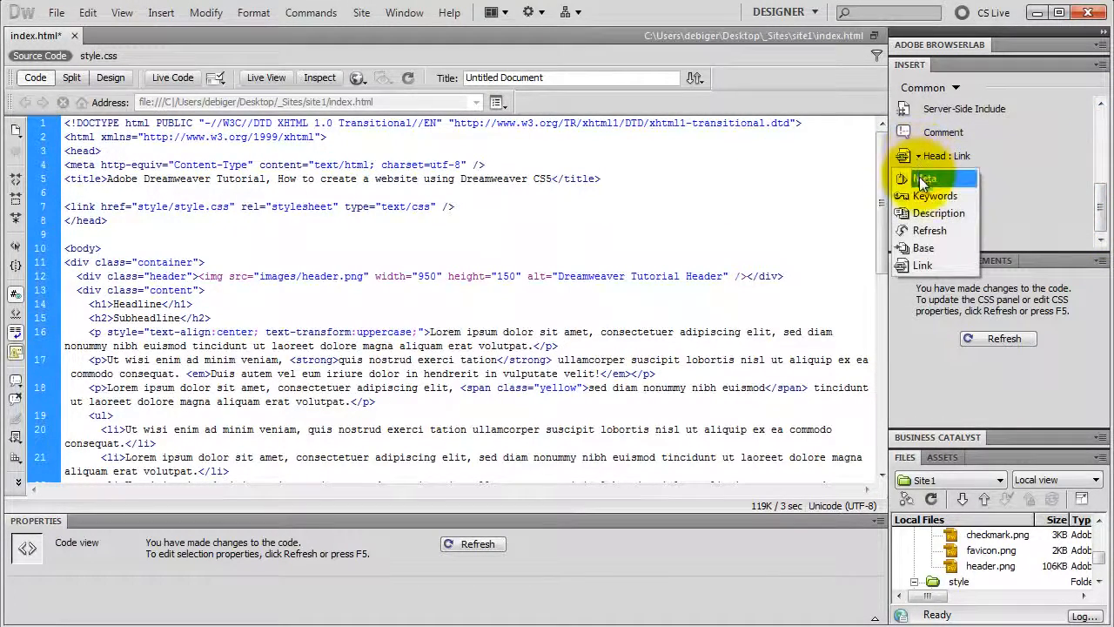
click(921, 178)
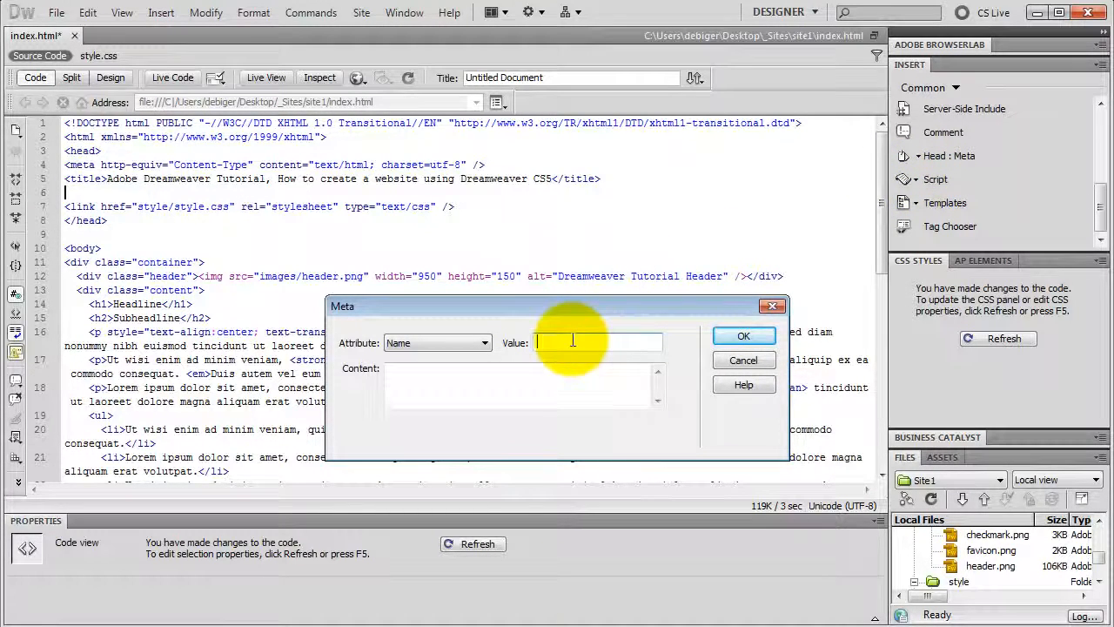
text(description)
click(434, 386)
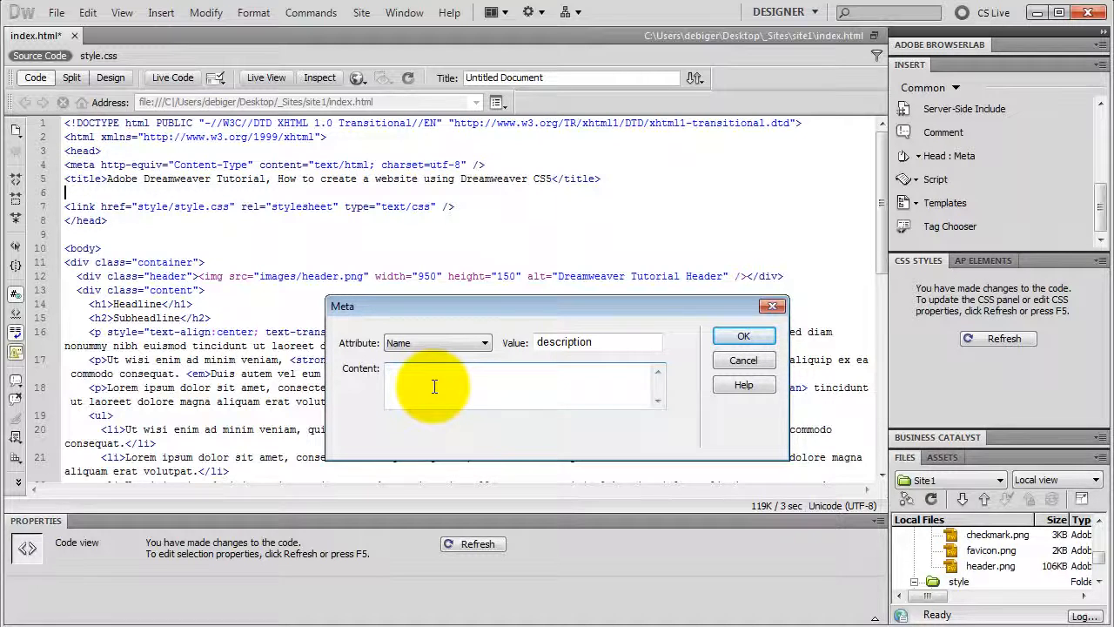
key(alt+Tab)
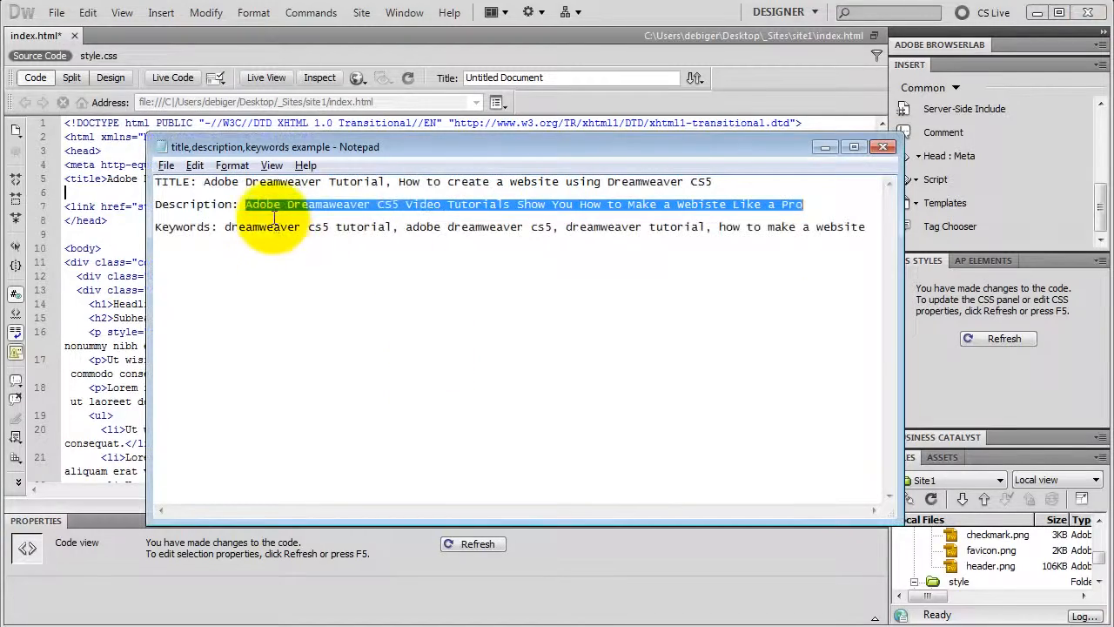
key(alt+Tab)
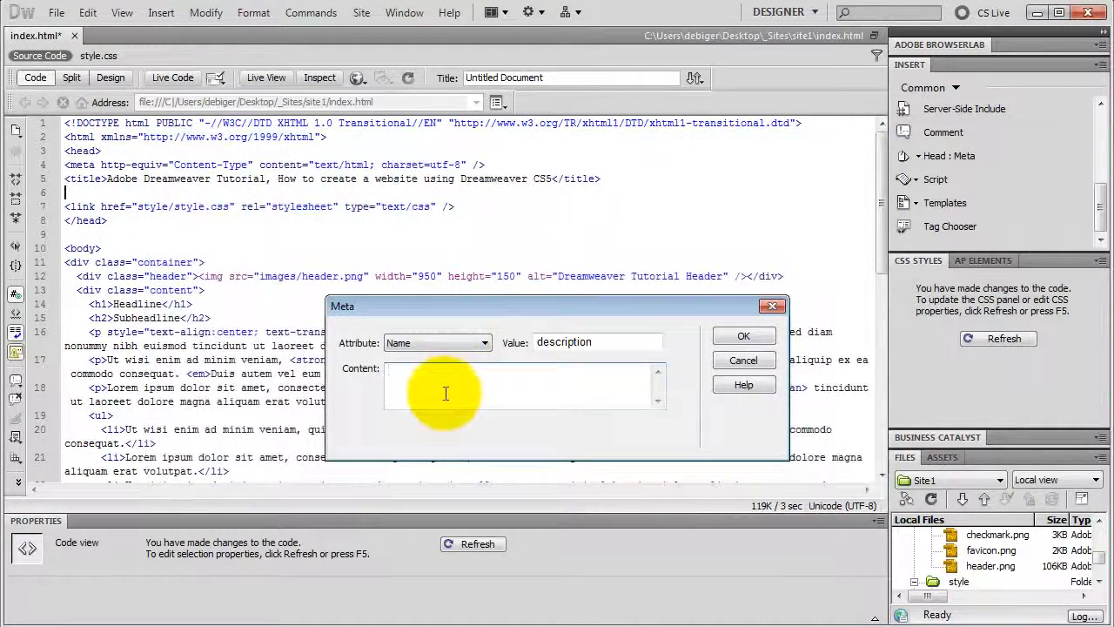
text(Adobe Dreamaweaver CS5 Video Tutorials Show You How to Make a Webiste Like a Pro)
click(743, 336)
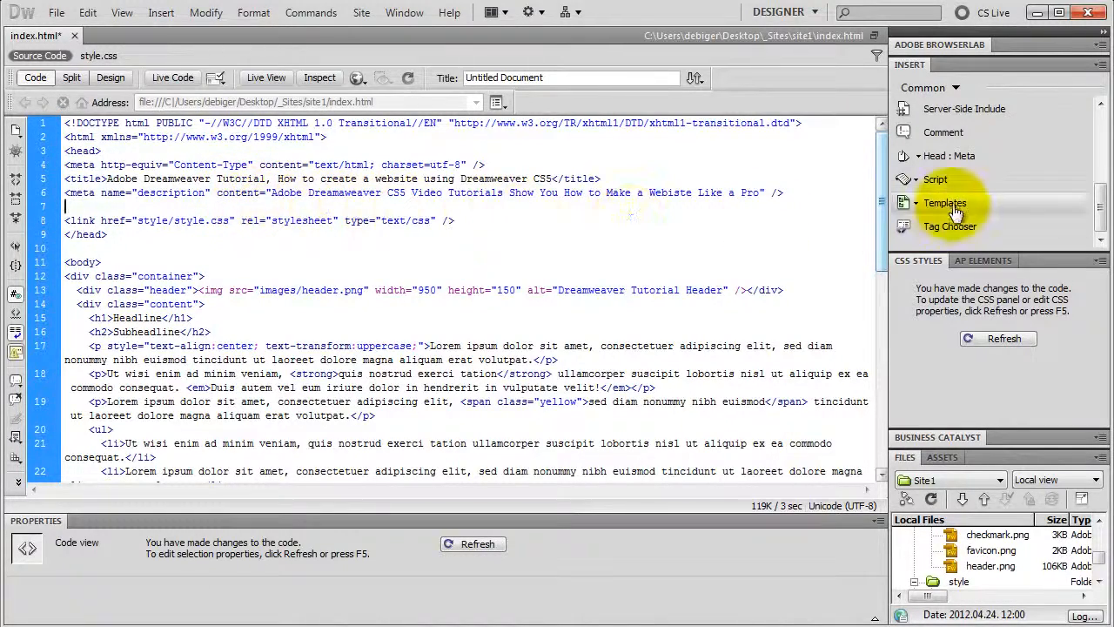
Step: Insert a meta tag named keywords with content "dreamweaver cs5 tutorial, adobe dreamweaver cs5, dreamweaver tutorial, how to make a website", copied from the Notepad file
click(919, 156)
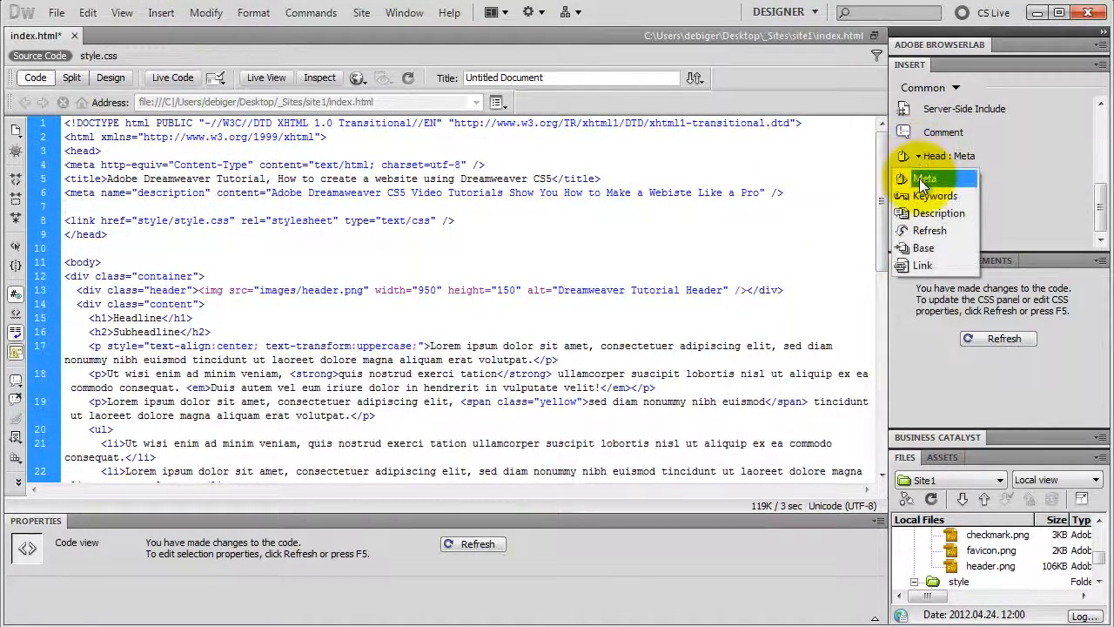
click(920, 178)
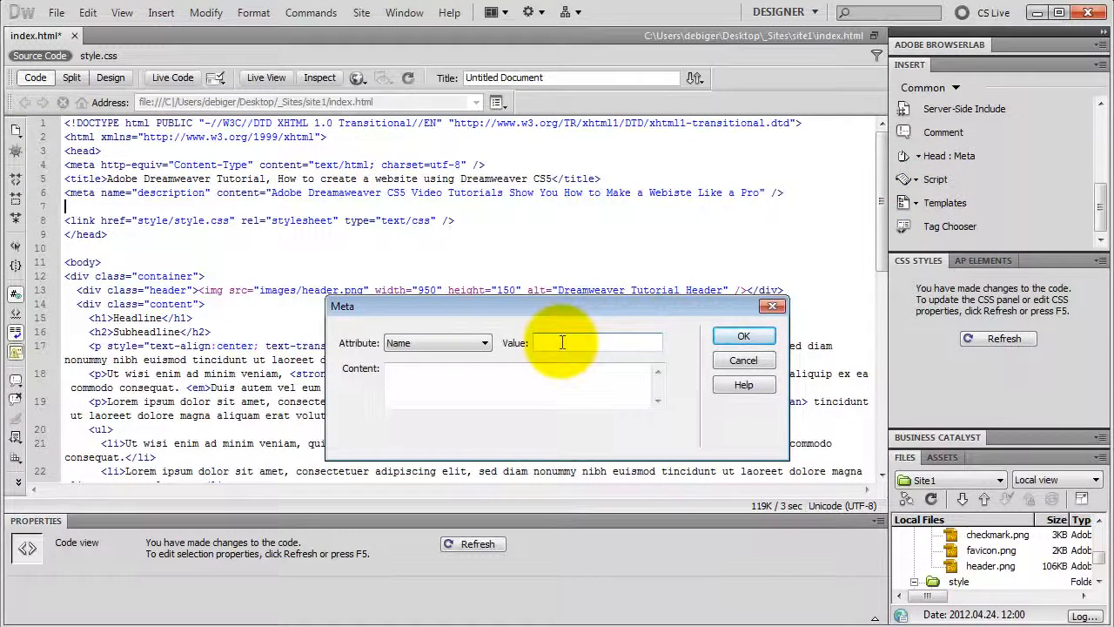
text(keywords)
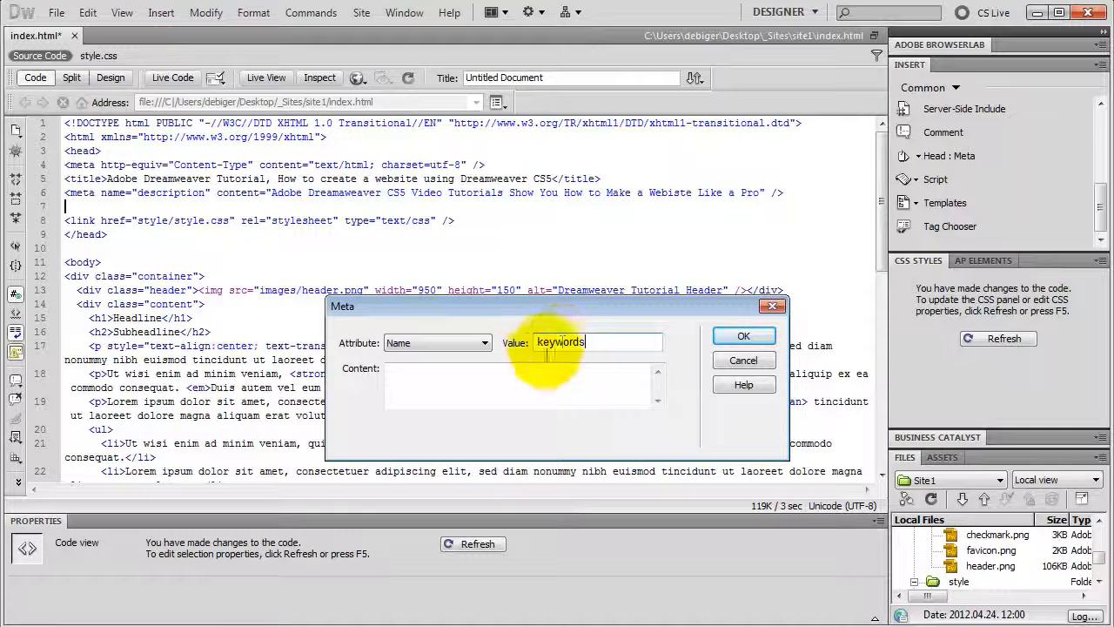
click(406, 390)
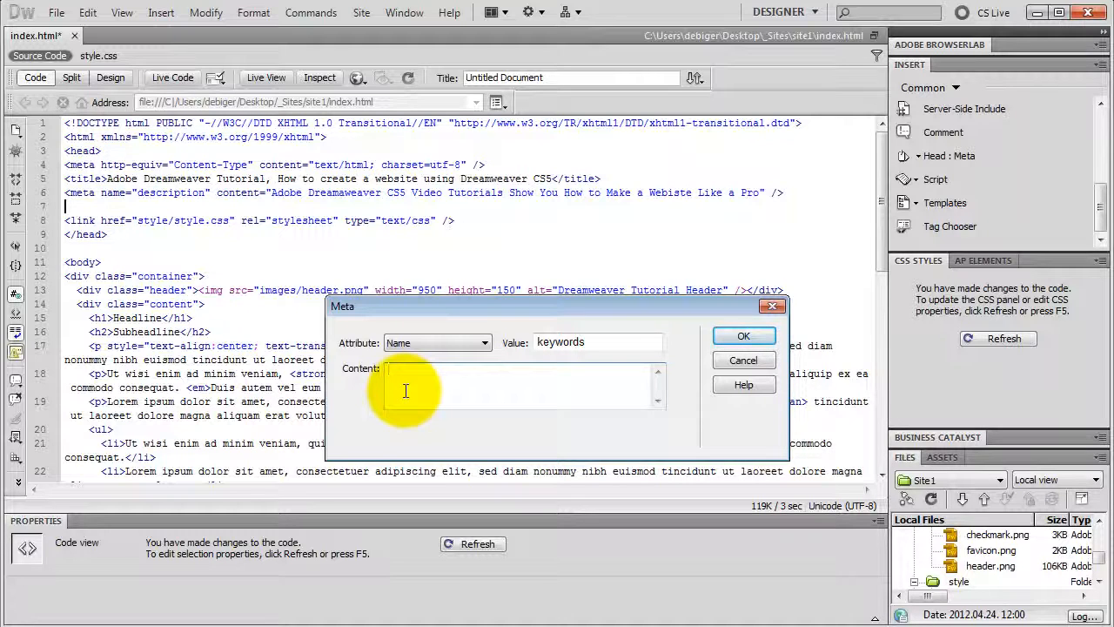
key(alt+Tab)
key(alt+Tab)
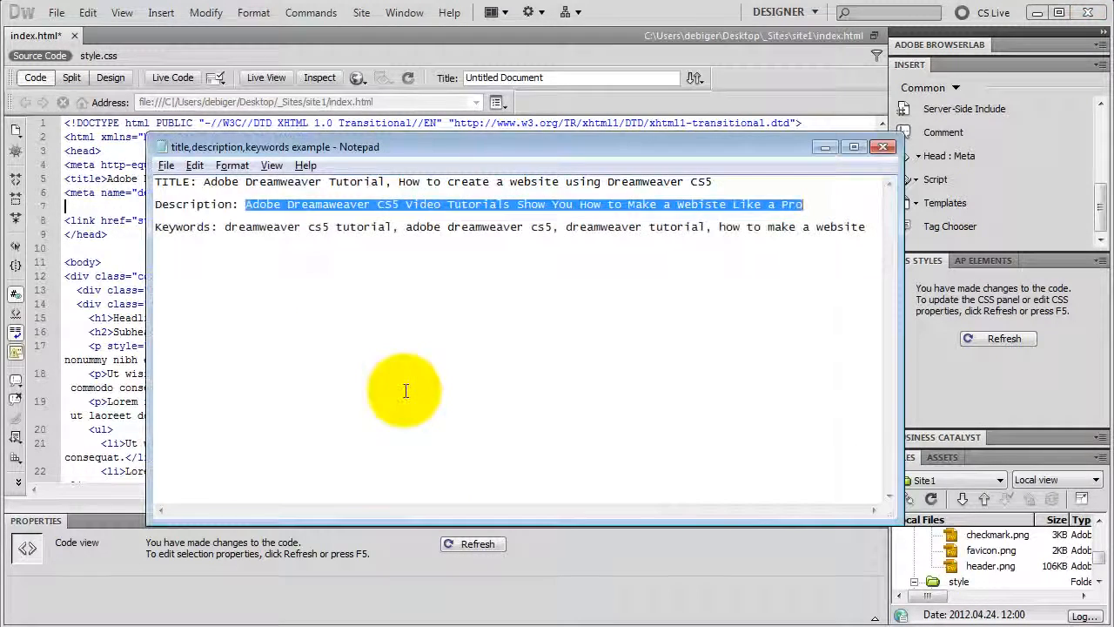
drag(224, 227, 892, 228)
key(ctrl+c)
key(alt+Tab)
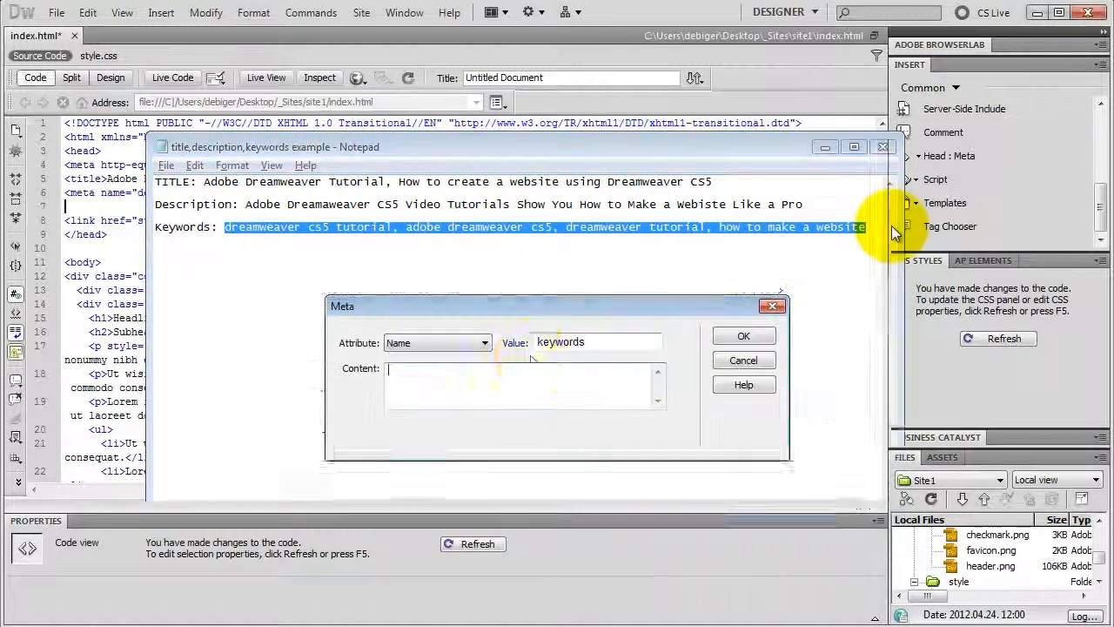
click(510, 375)
key(ctrl+v)
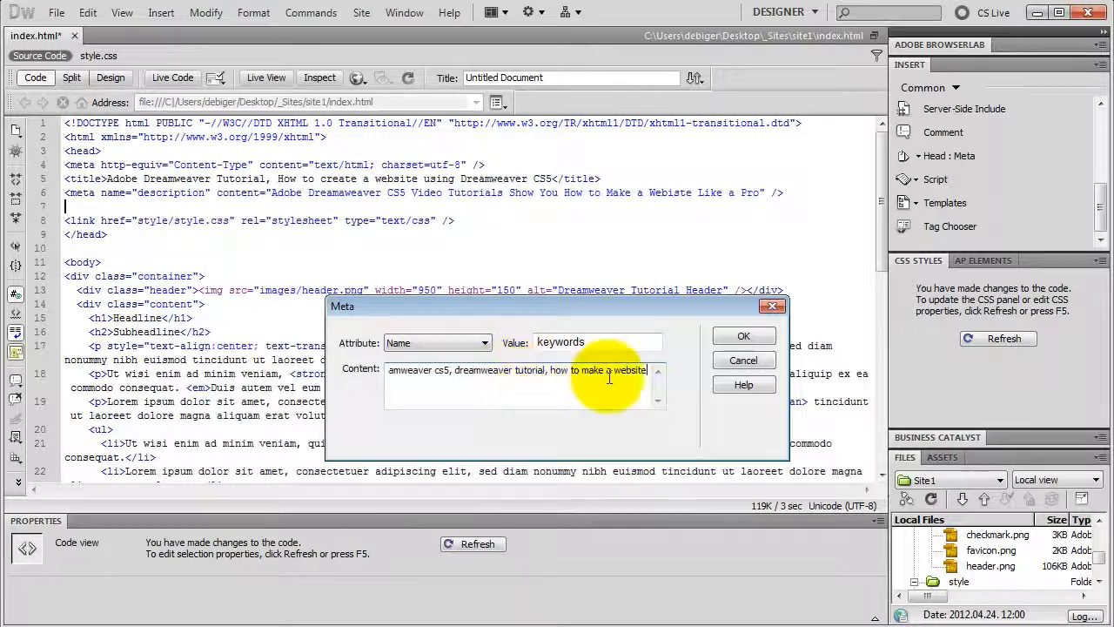
click(742, 337)
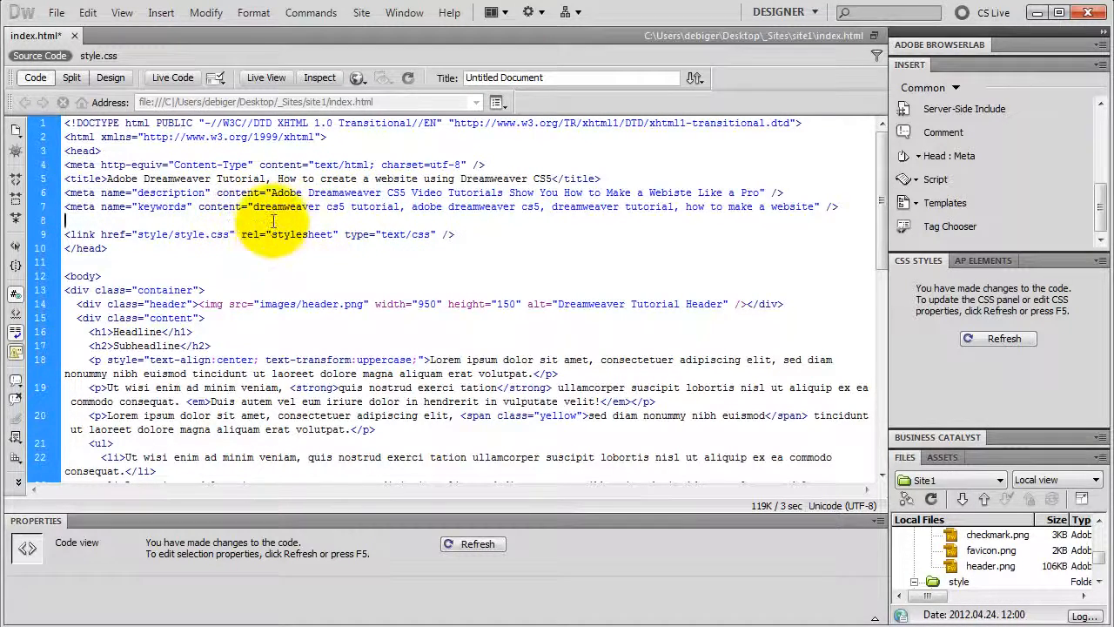
Step: Insert a head link to images/favicon.png with the rel value "shortcut icon" below the keywords meta tag
click(916, 156)
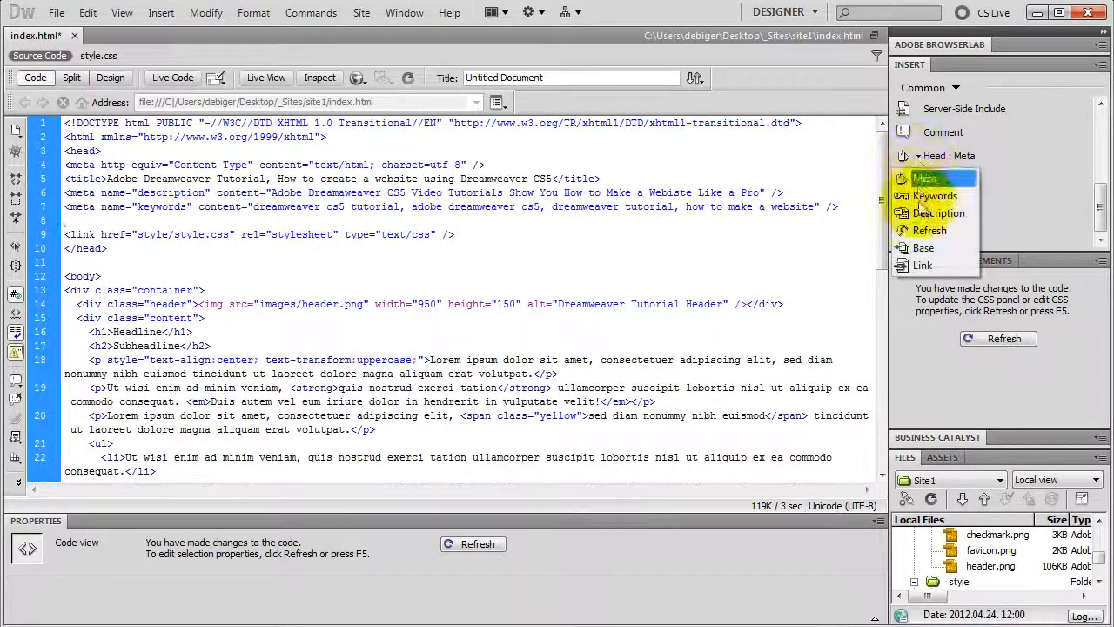
click(905, 267)
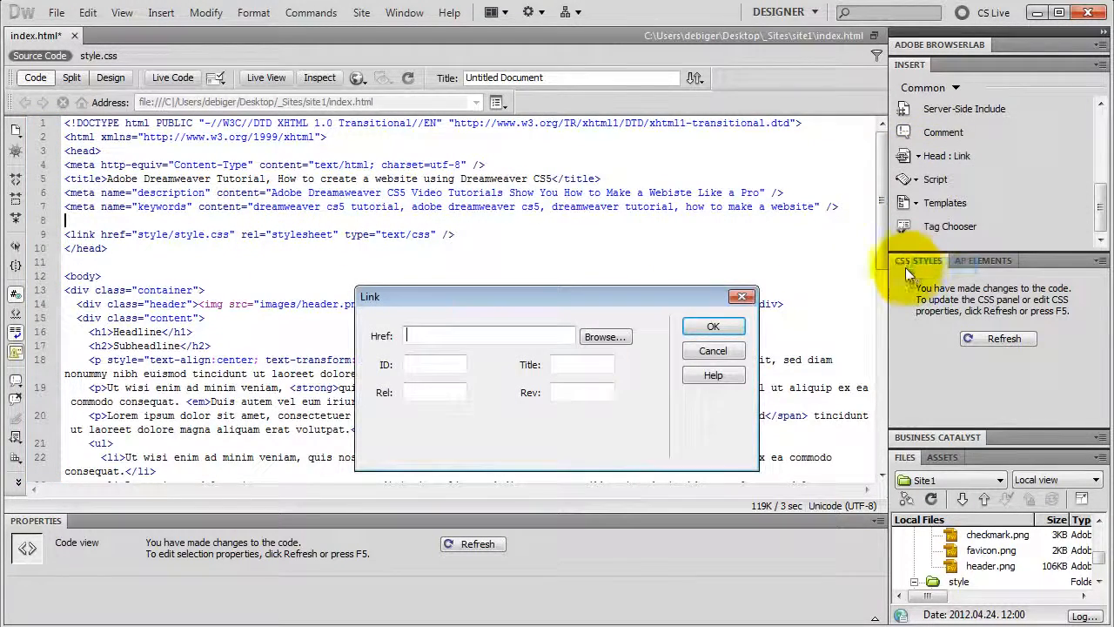
click(615, 337)
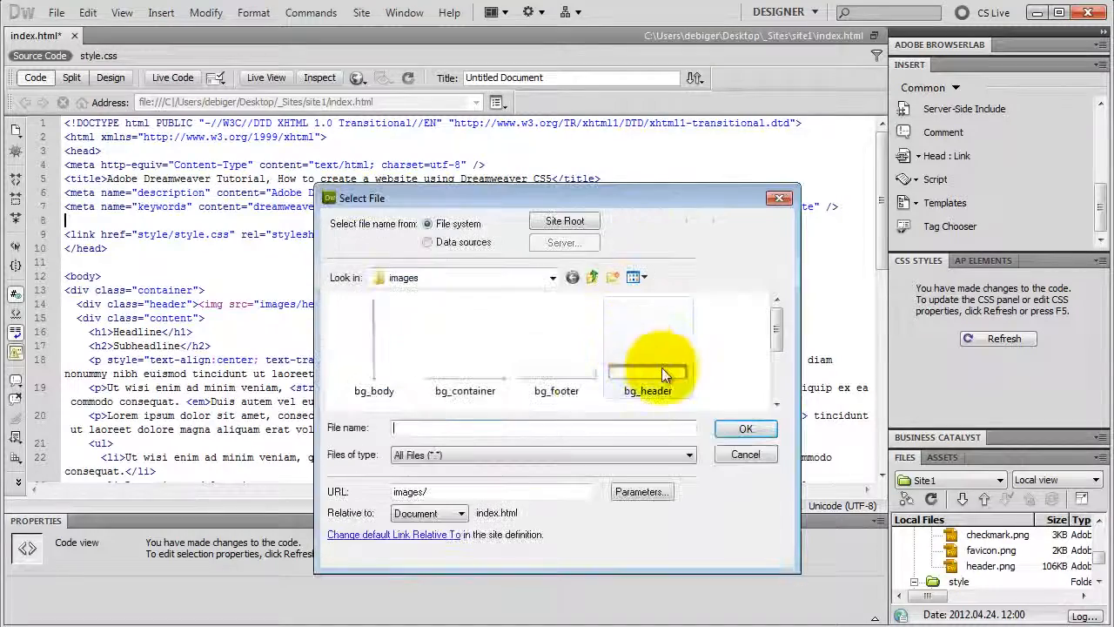
drag(777, 329, 777, 383)
click(585, 394)
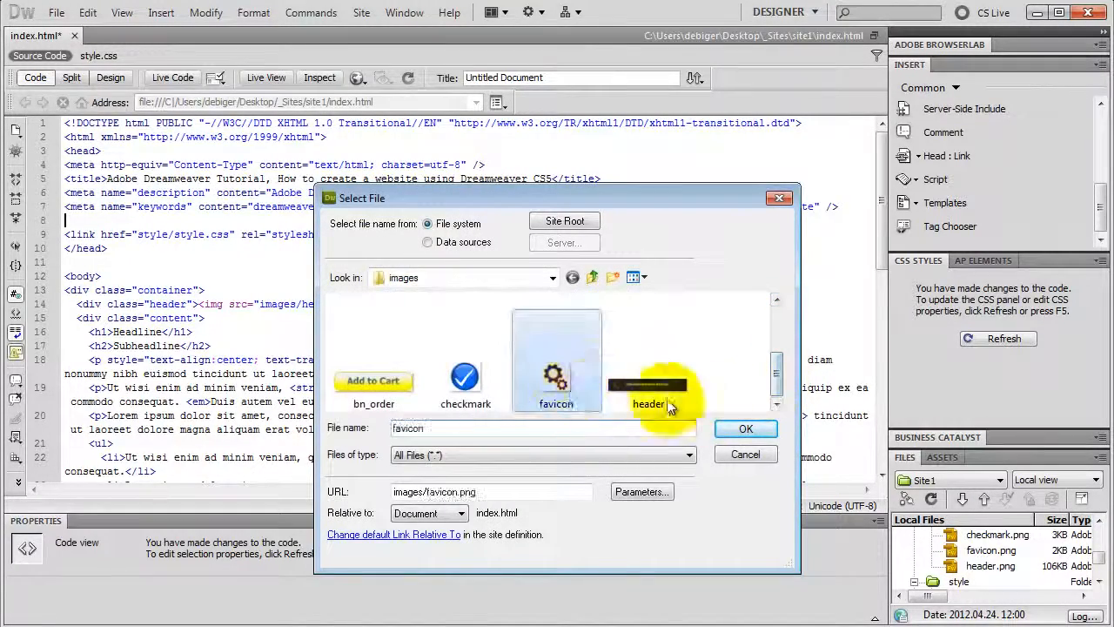
click(746, 431)
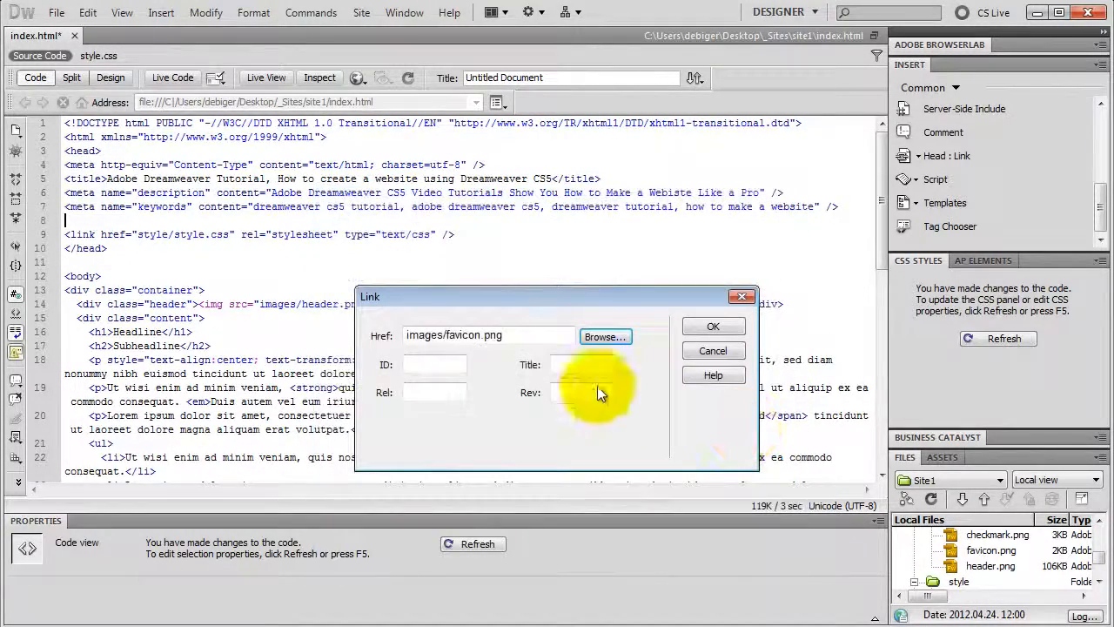
click(431, 393)
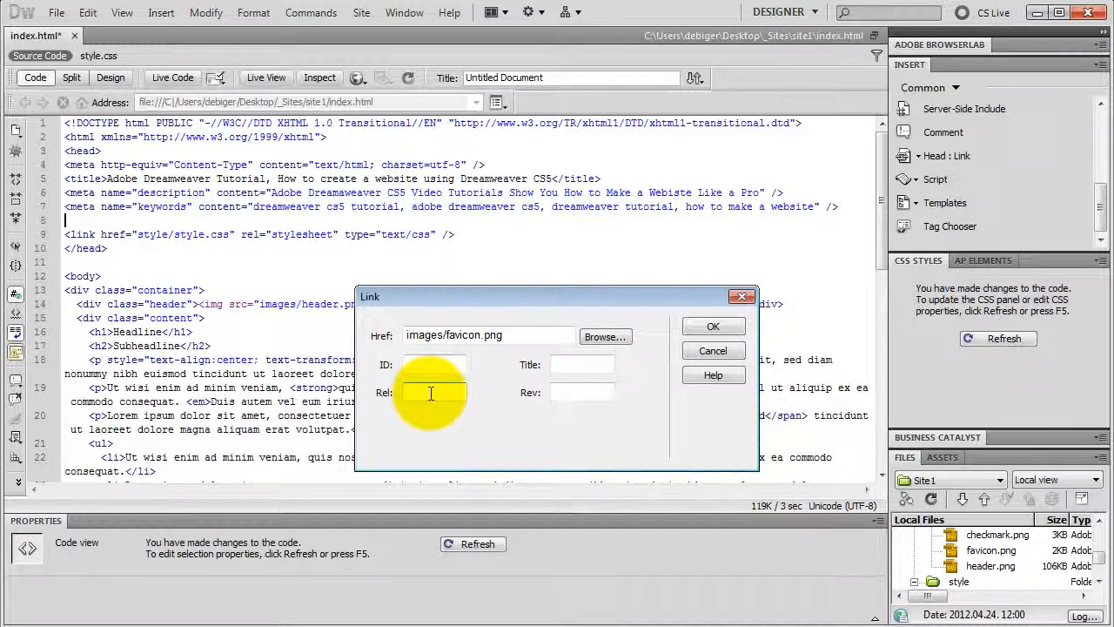
text(shortcut)
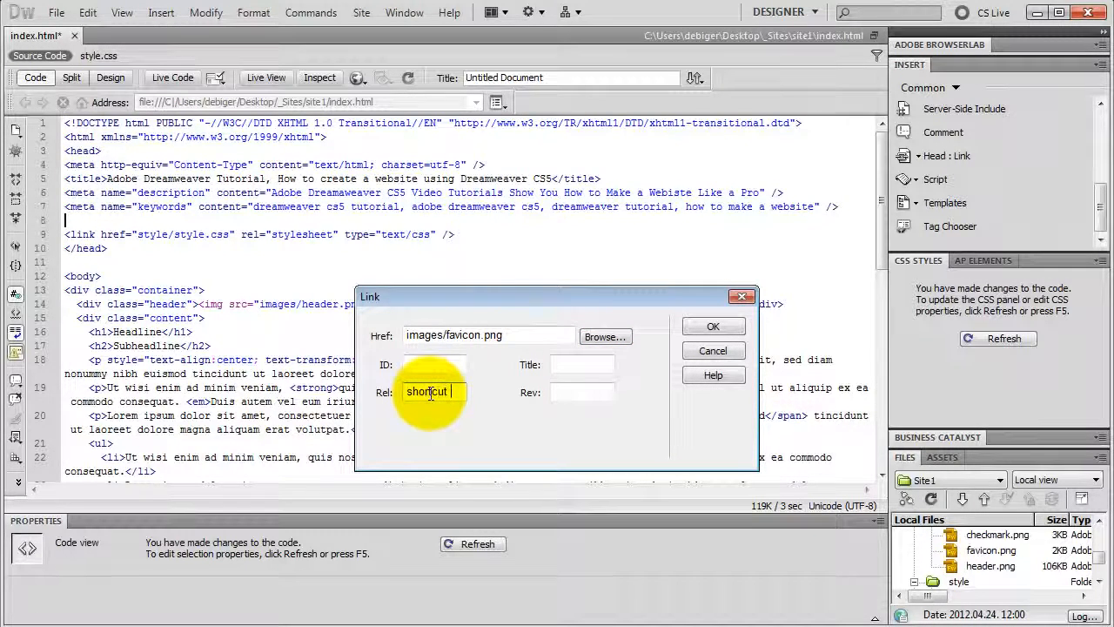
text( icon)
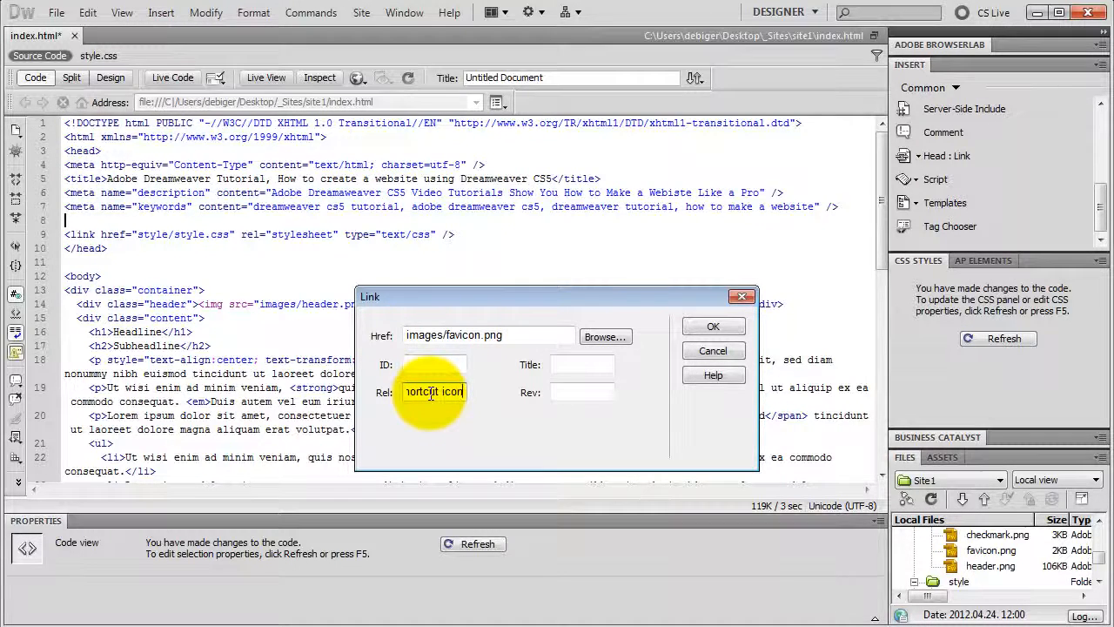
click(698, 325)
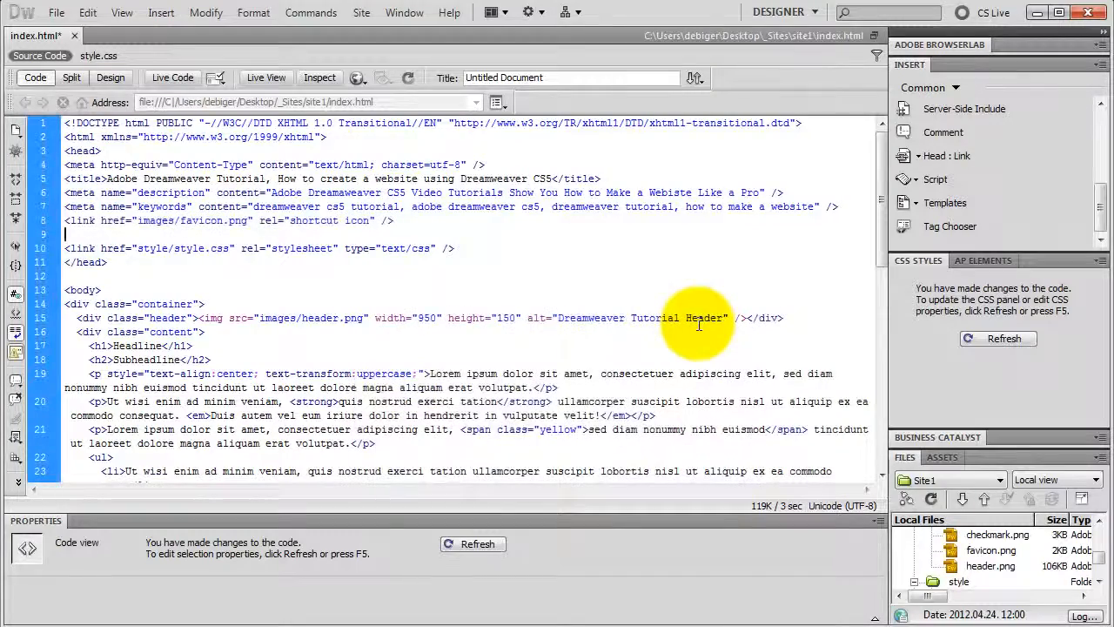
Step: Refresh the page's code changes and delete the empty line between the favicon link and the stylesheet link
drag(66, 220, 409, 224)
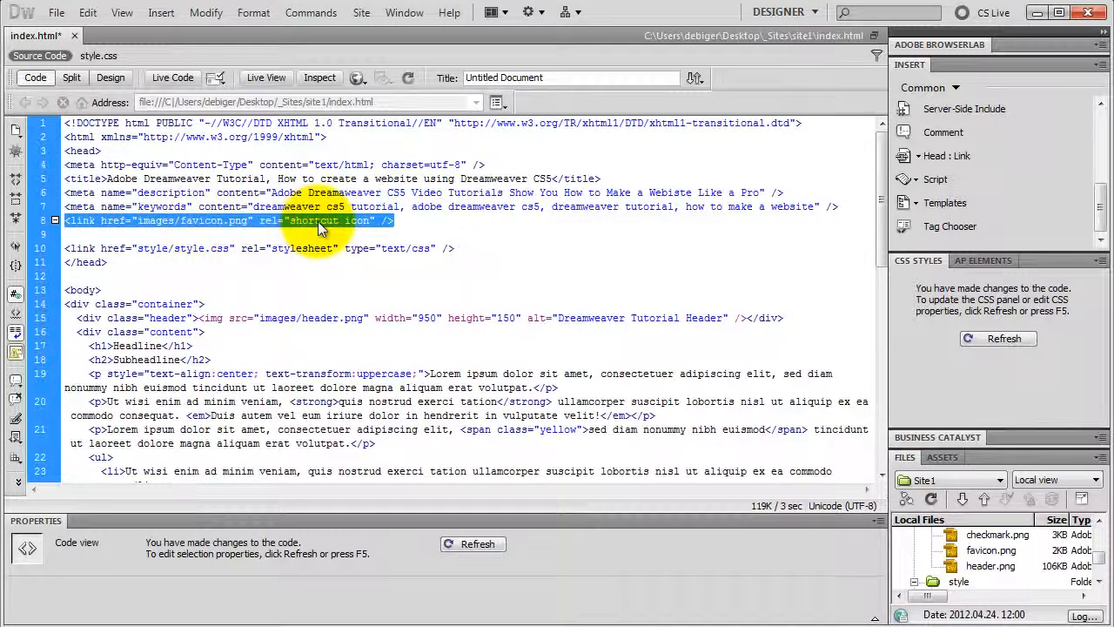
drag(380, 220, 396, 223)
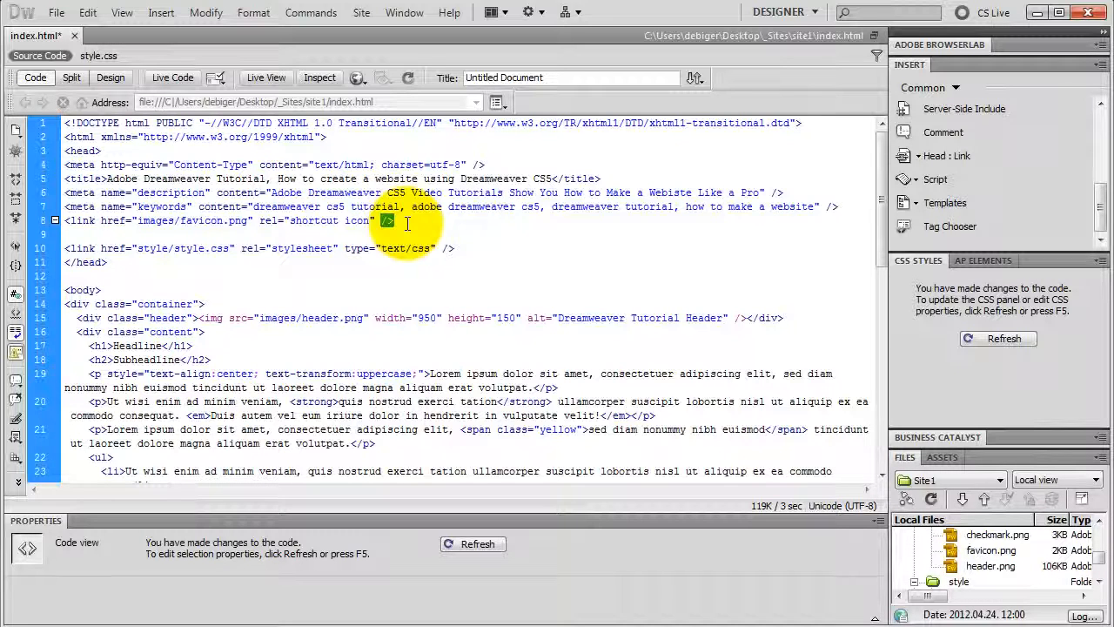
key(F5)
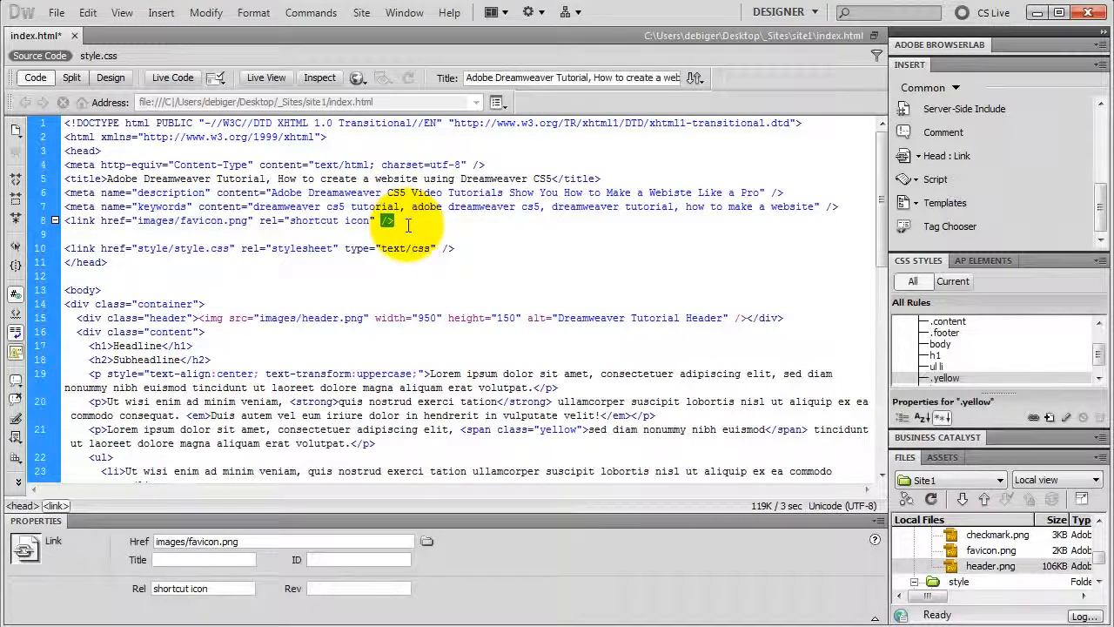
click(408, 222)
key(Delete)
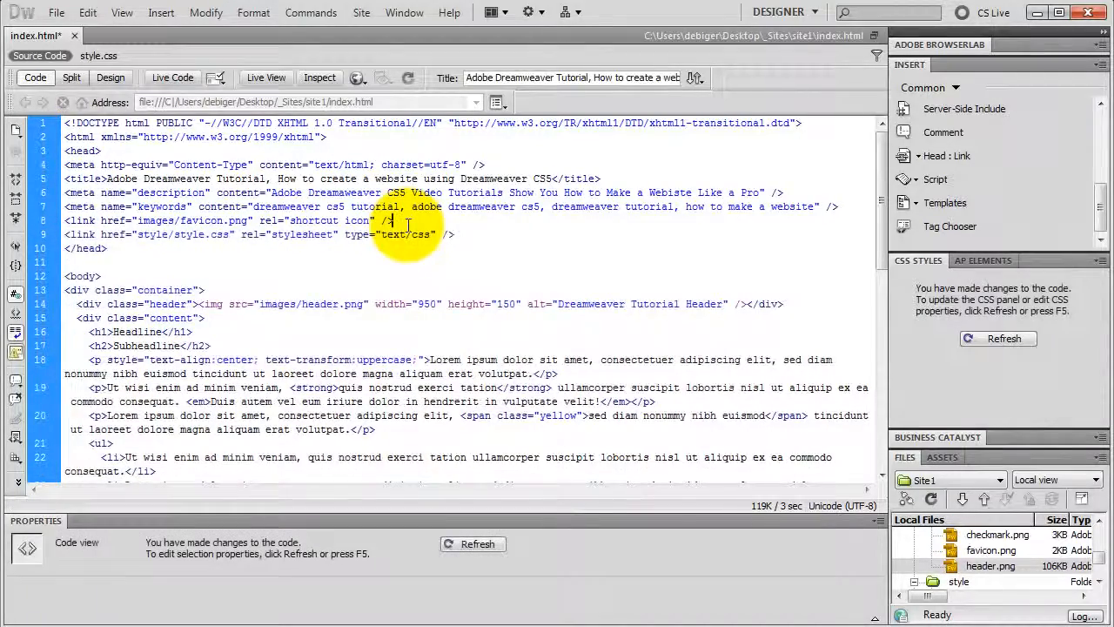
Step: Save index.html and show the page in Design view
click(55, 12)
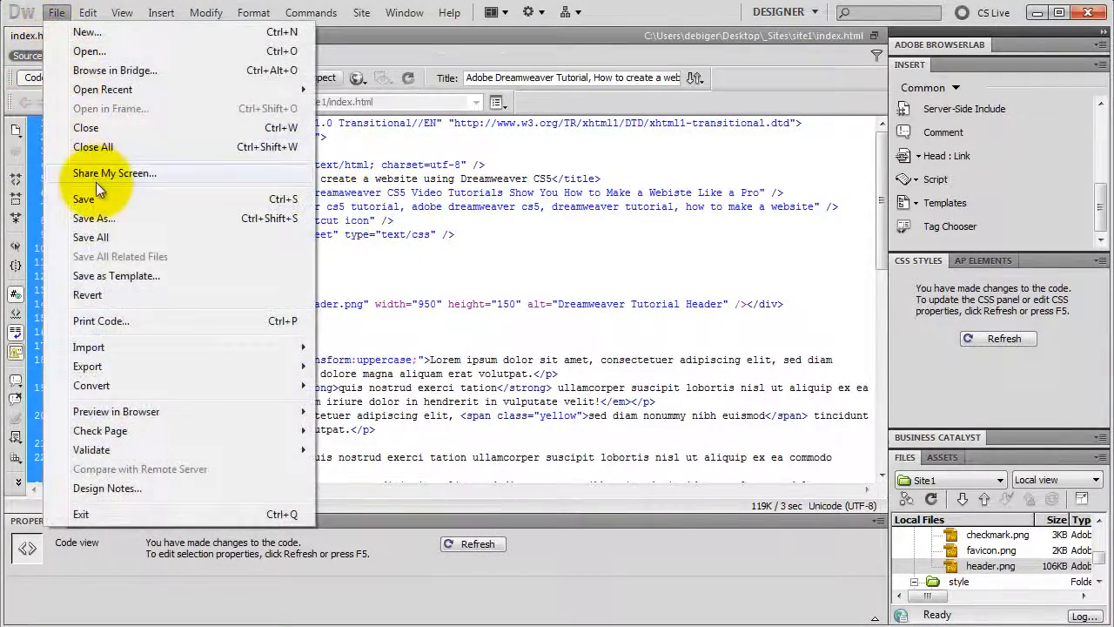
click(87, 198)
click(110, 77)
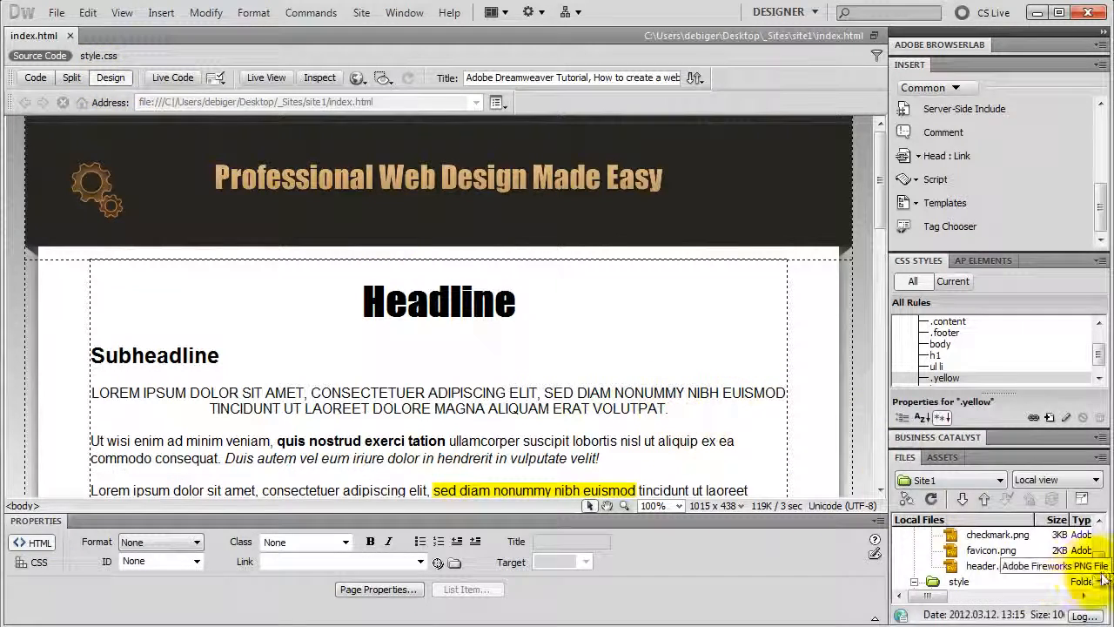
Step: Collapse the images and style folders in the site files and duplicate index.html twice
scroll(1095, 558, up, 3)
click(914, 566)
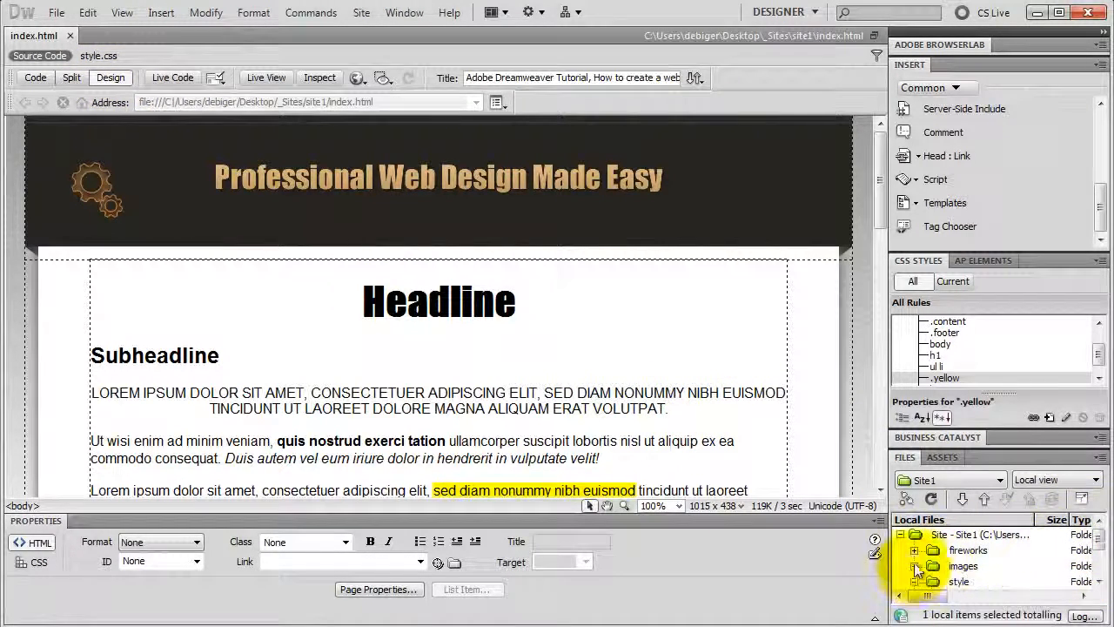
scroll(958, 575, down, 1)
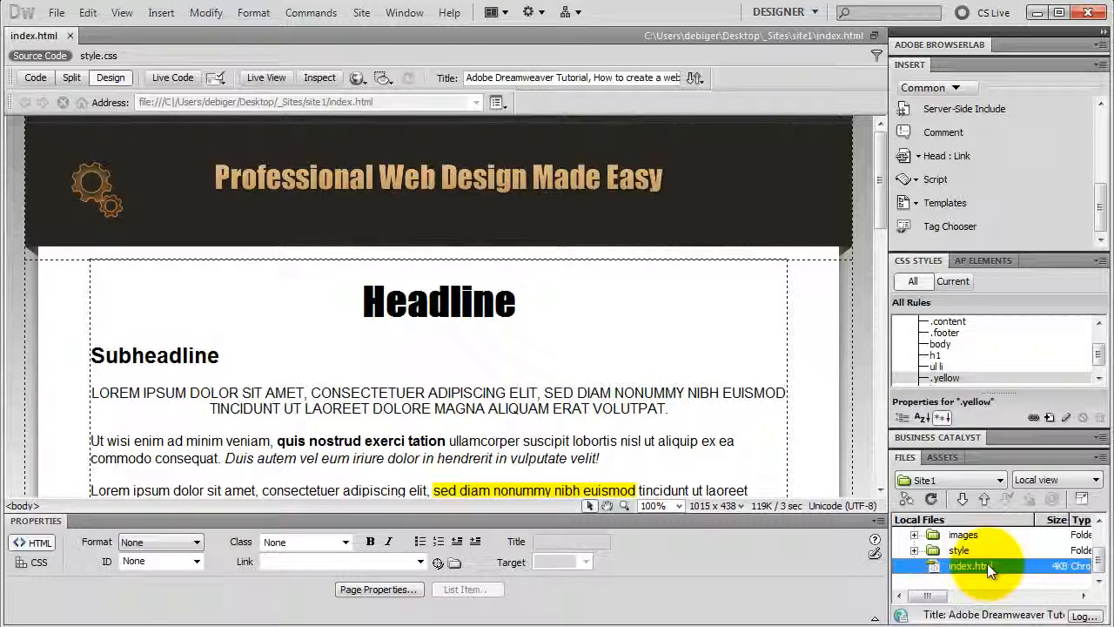
key(ctrl+d)
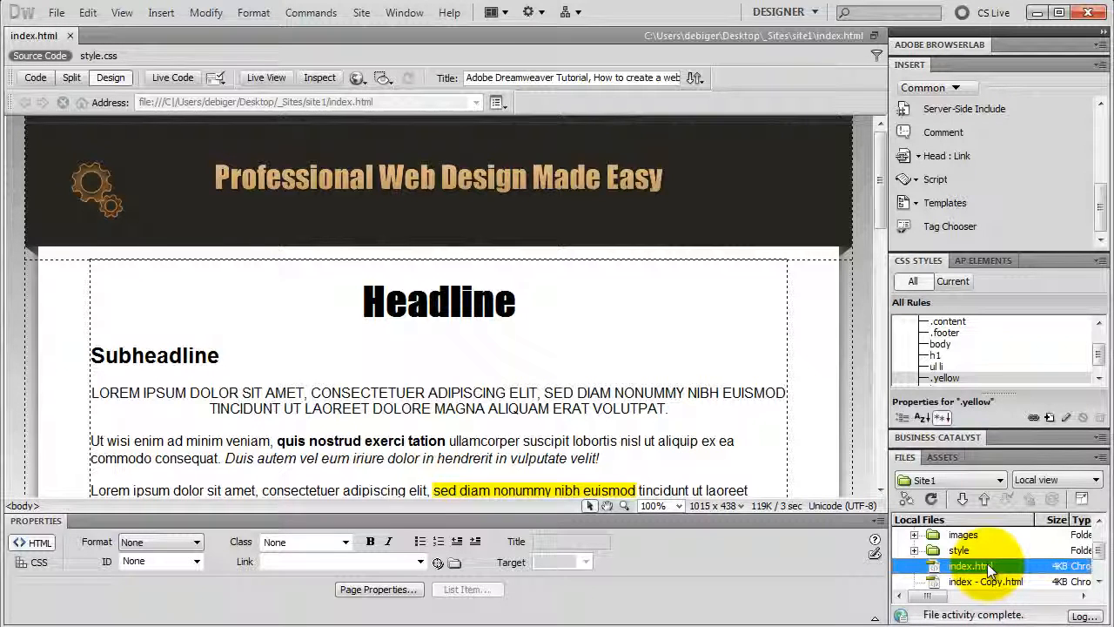
key(ctrl+d)
Step: Rename the first copy of index.html to order.html
click(983, 549)
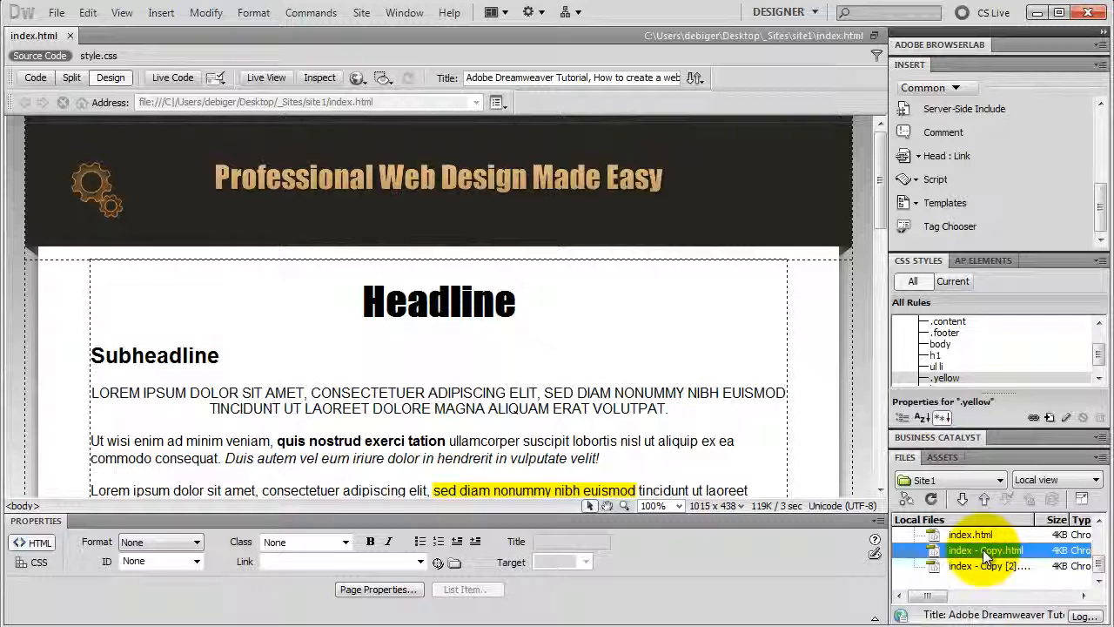
click(984, 550)
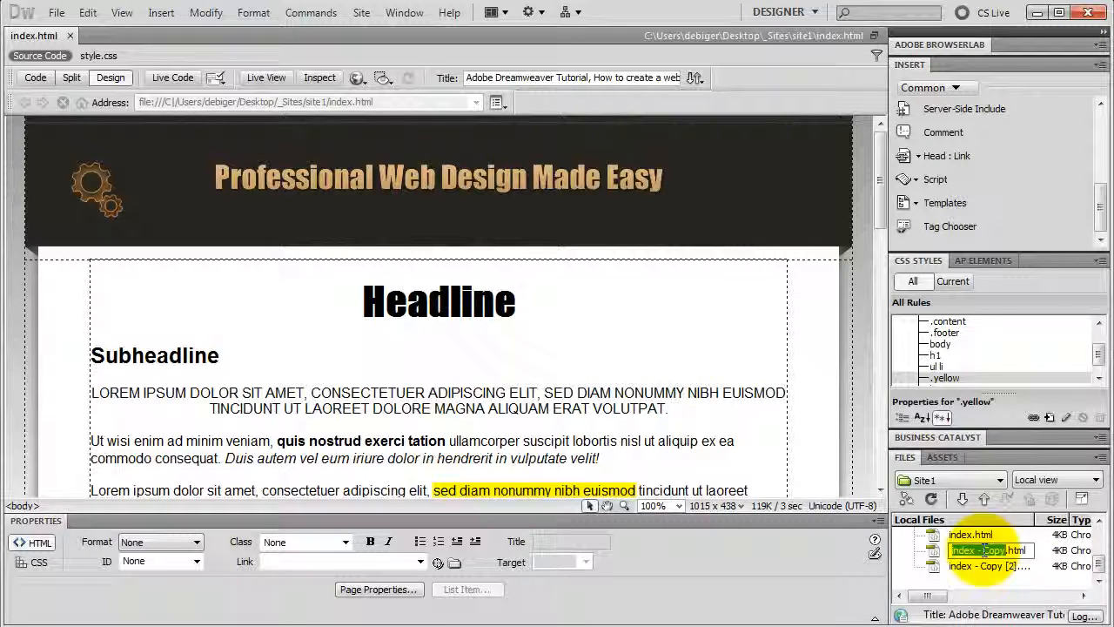
text(order)
key(Return)
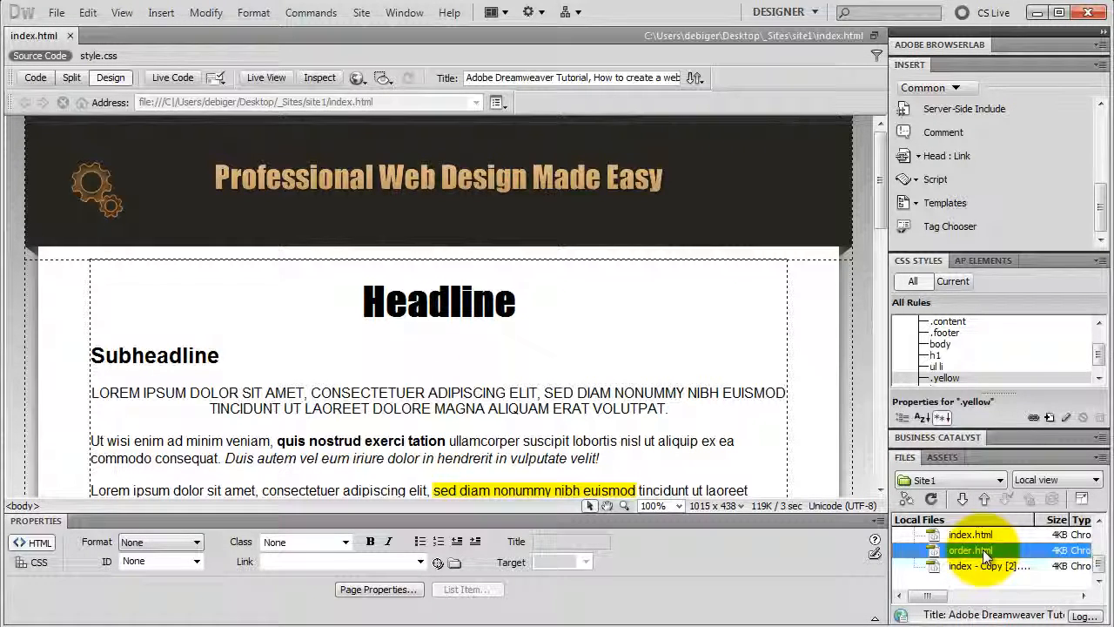
Step: Rename the second copy of index.html to contact-us.html
click(987, 566)
click(987, 565)
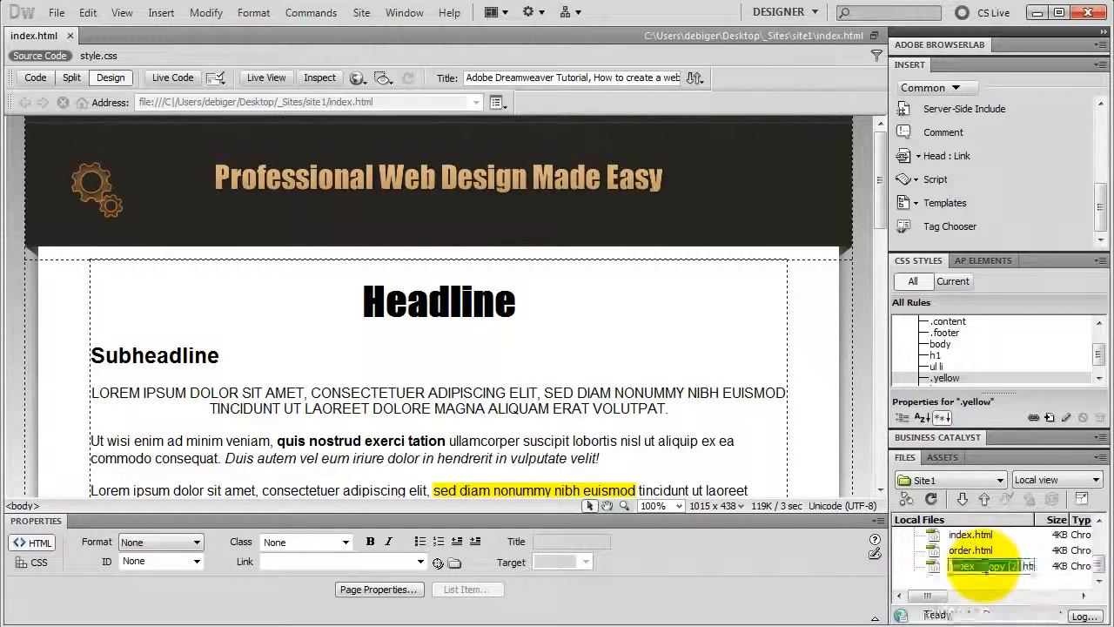
text(contact)
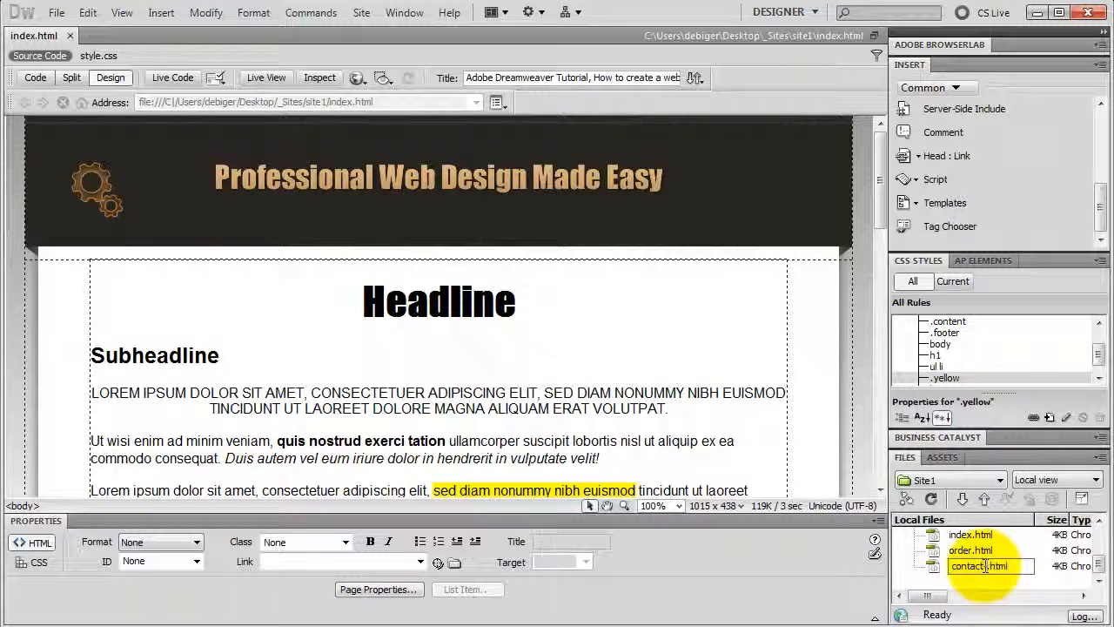
text(-us)
key(Return)
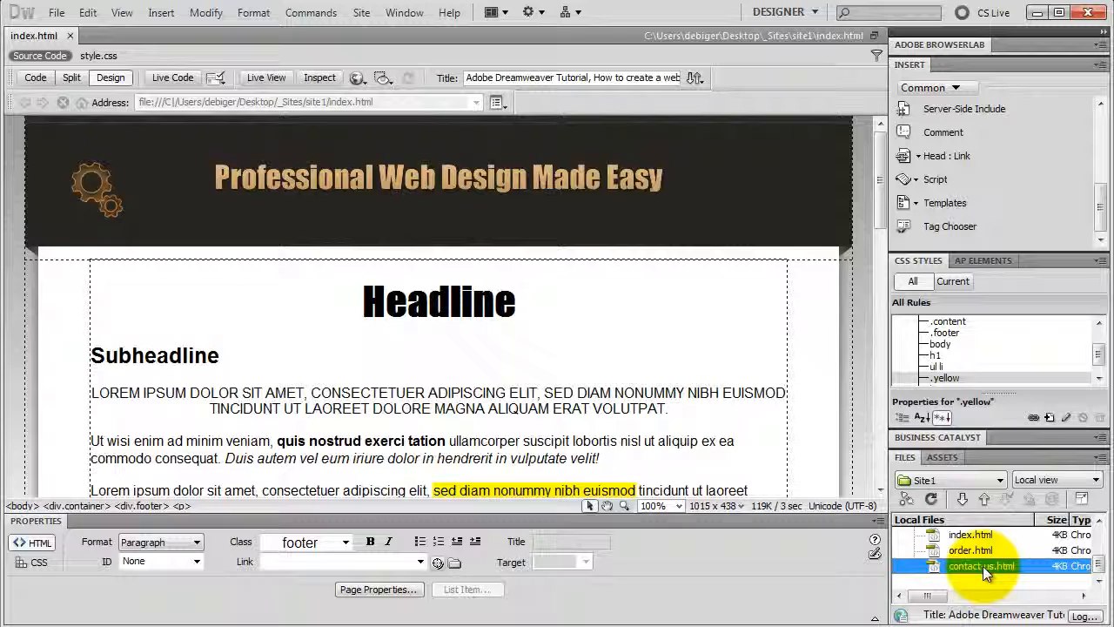
Step: Open contact-us.html from the site files and replace its headline with "Contact US"
double_click(983, 566)
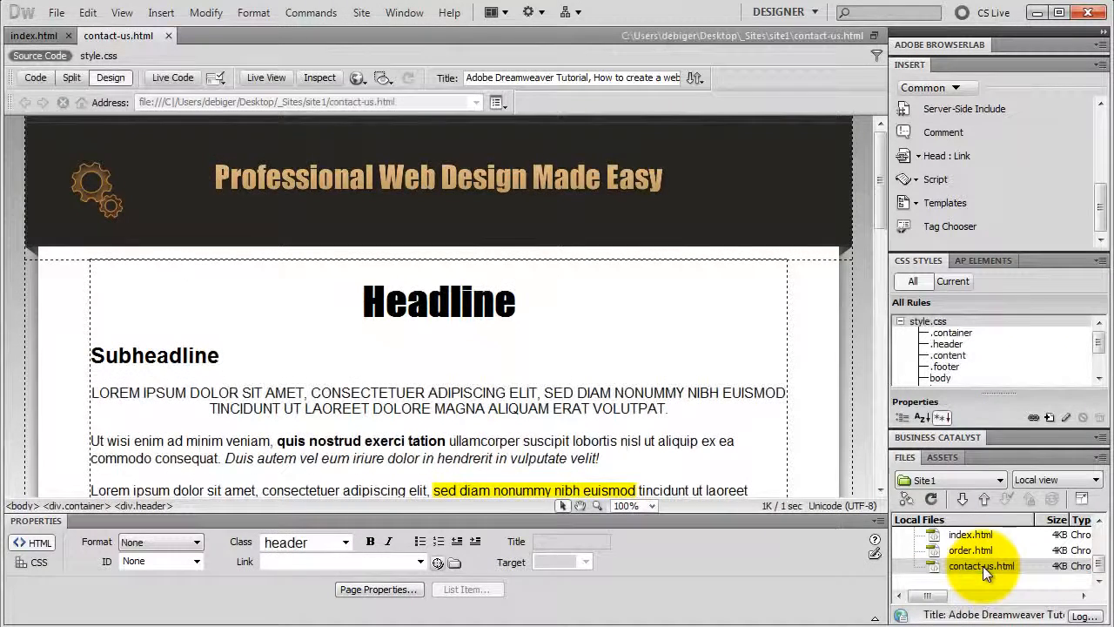
double_click(447, 313)
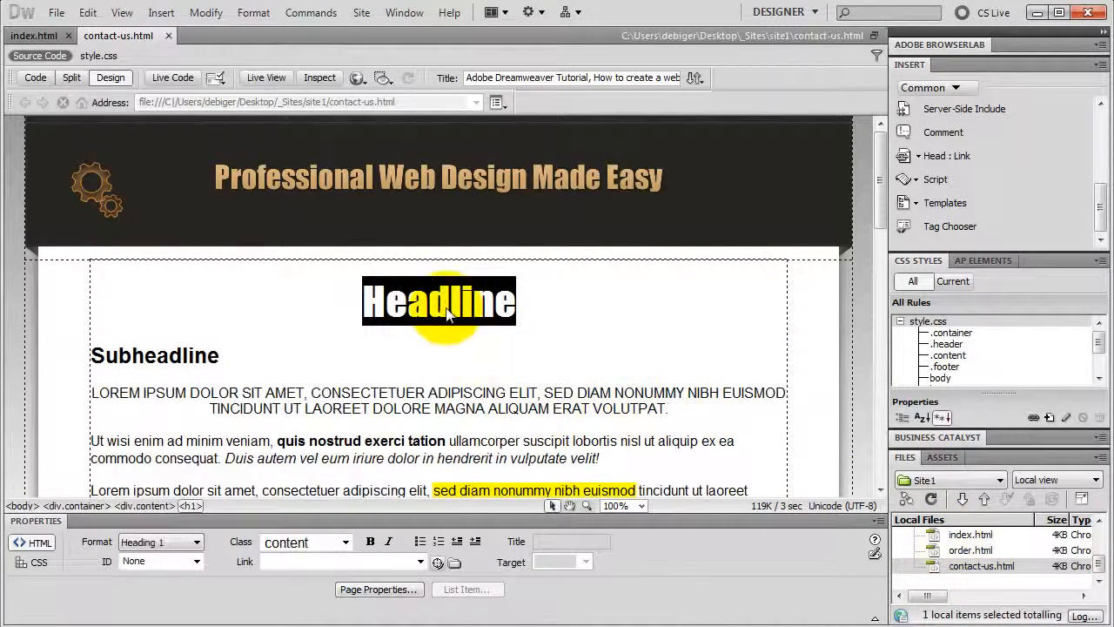
text(Contact )
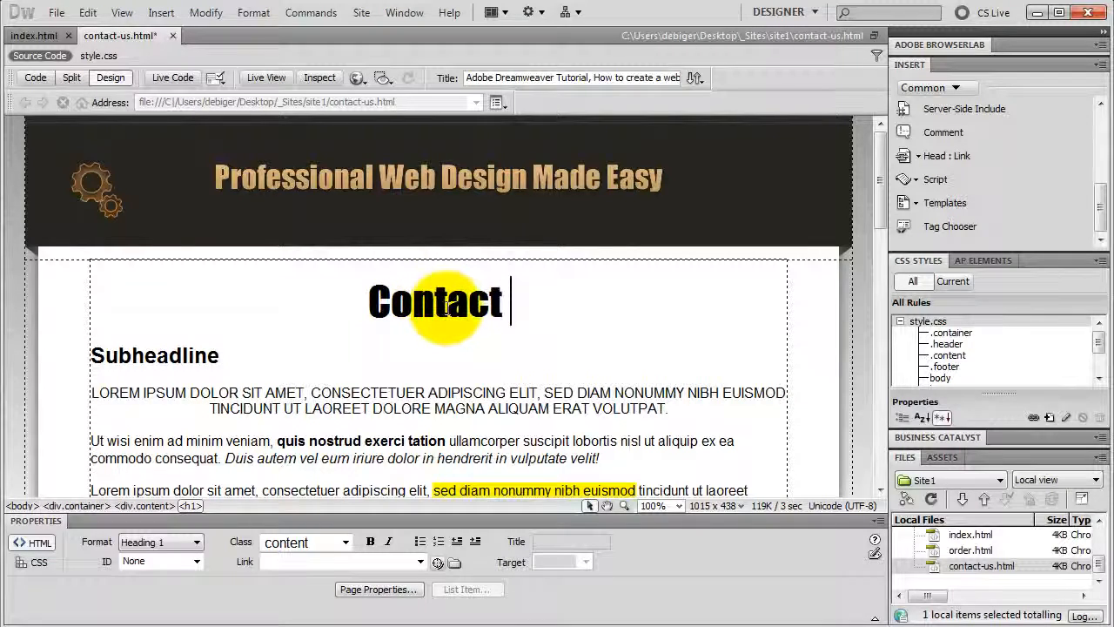
text(US)
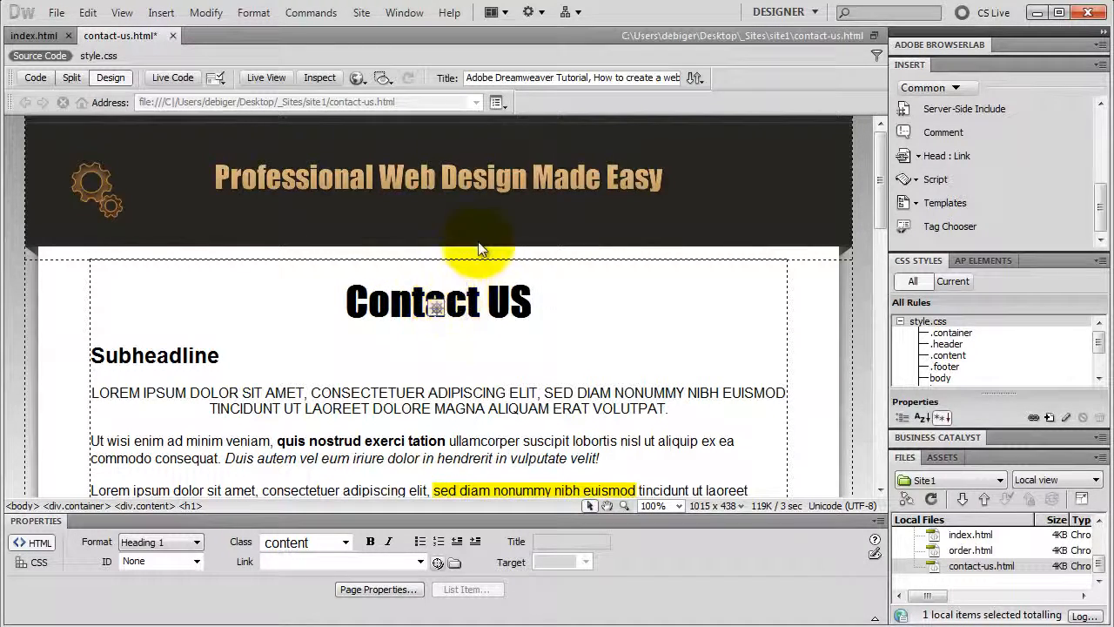
Step: Replace the title text in contact-us.html's code with "Contact Us" and return to Design view
click(42, 77)
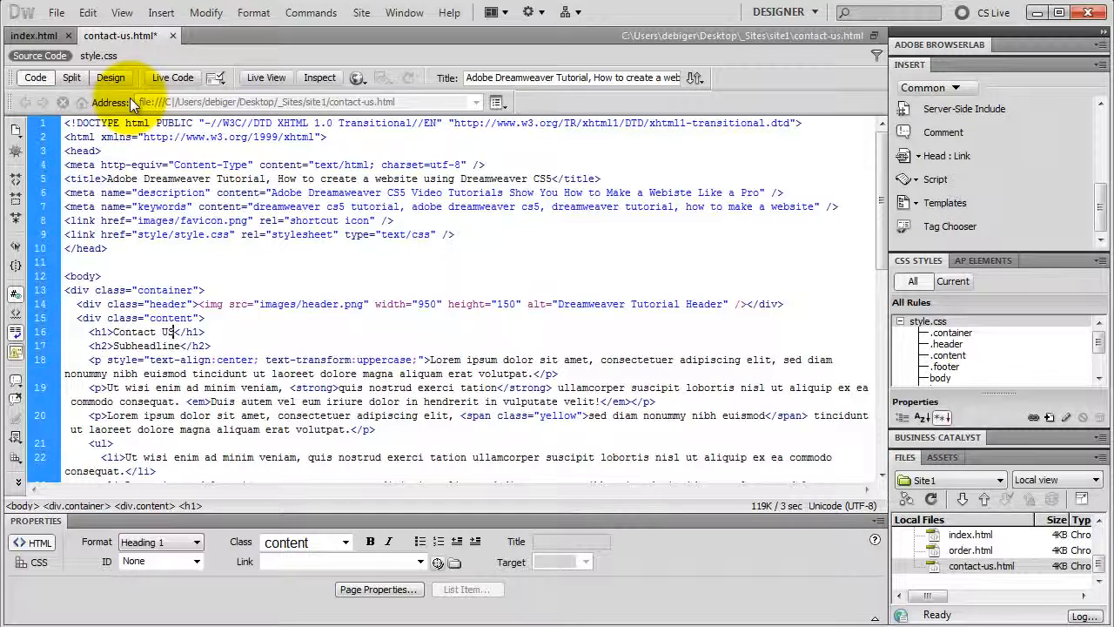
drag(106, 179, 553, 179)
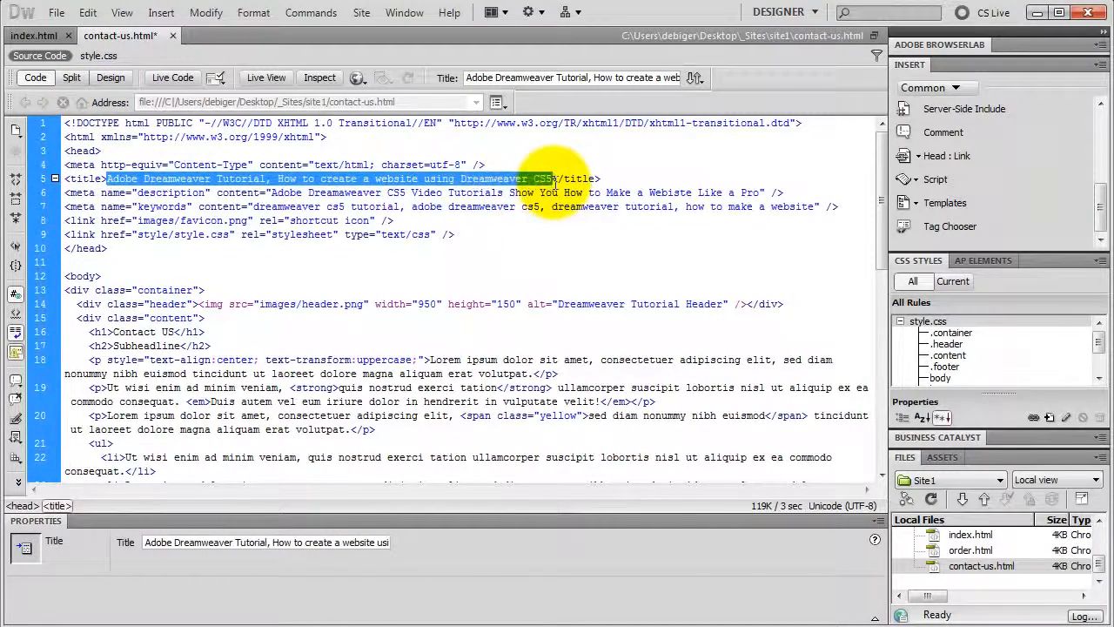
text(Contact Us)
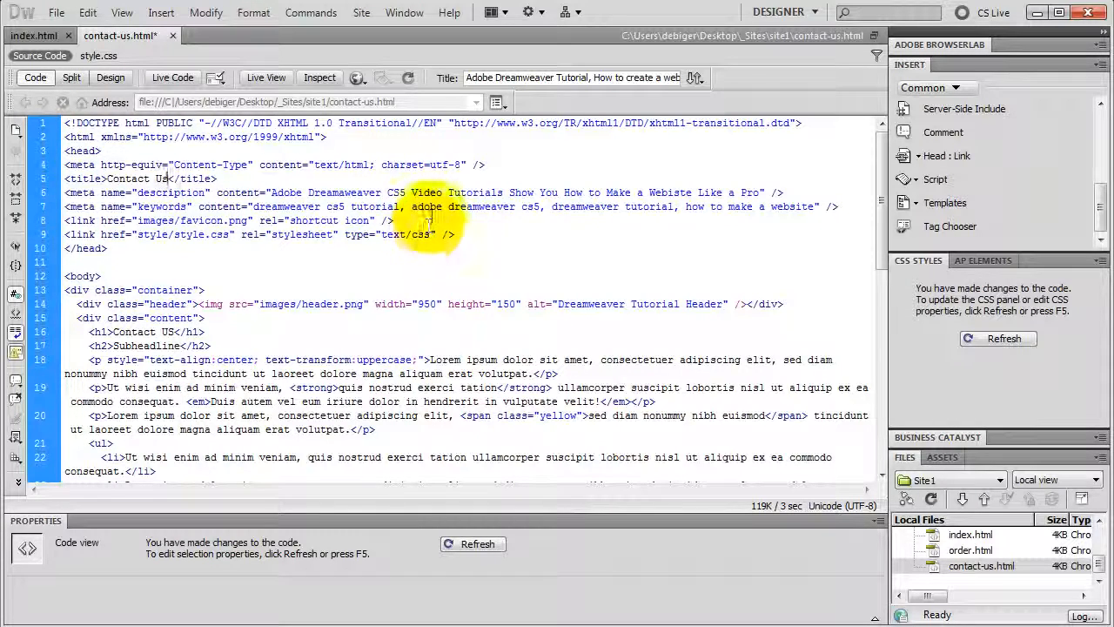
click(110, 78)
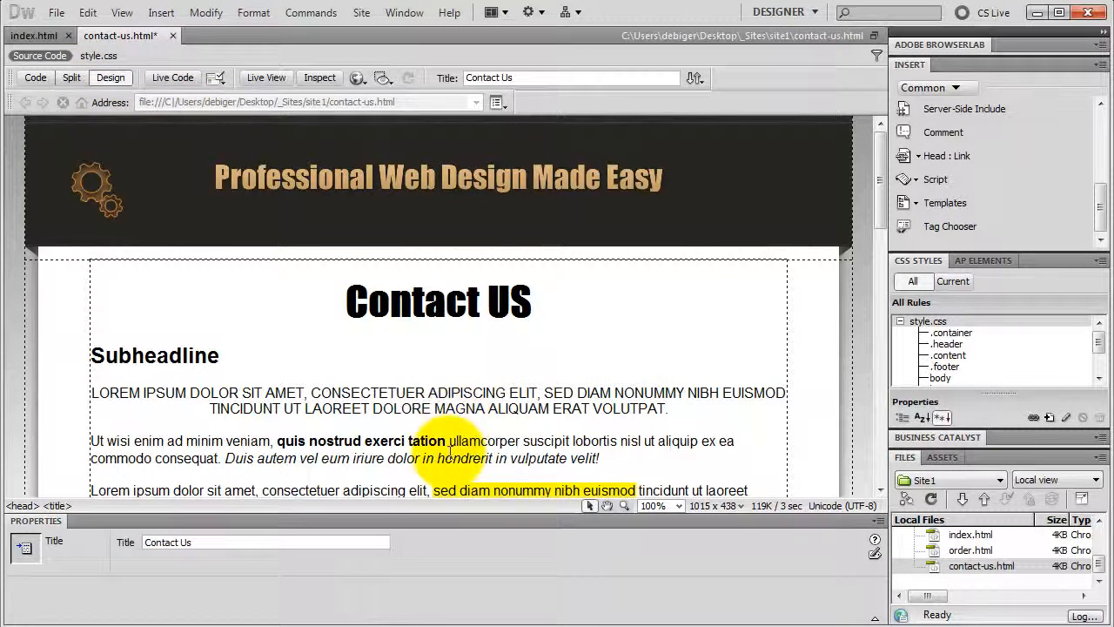
Step: Open order.html from the site files and replace its headline with "Order"
double_click(968, 551)
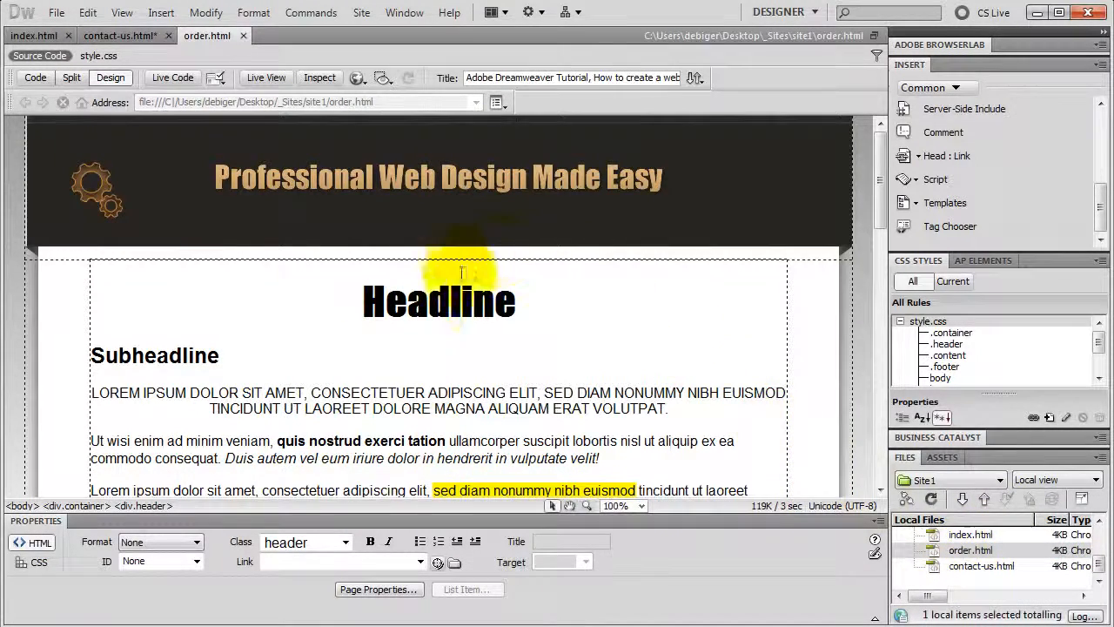
click(427, 283)
double_click(435, 310)
text(Order)
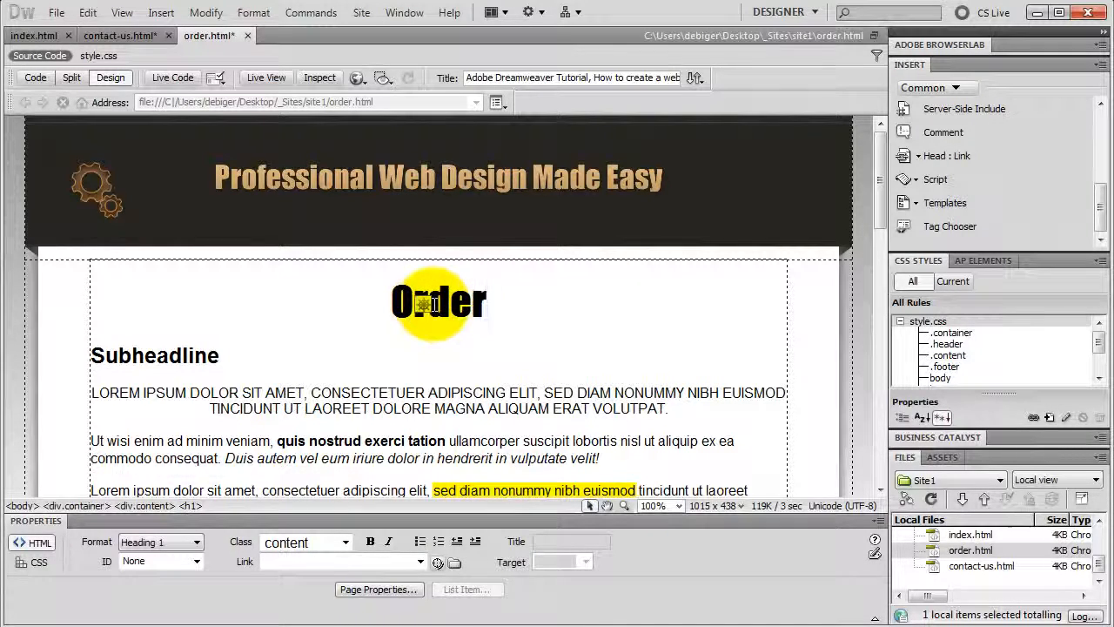
Step: Replace the title text in order.html's code with "Order" and return to Design view
click(34, 77)
drag(105, 179, 548, 179)
text(Orde)
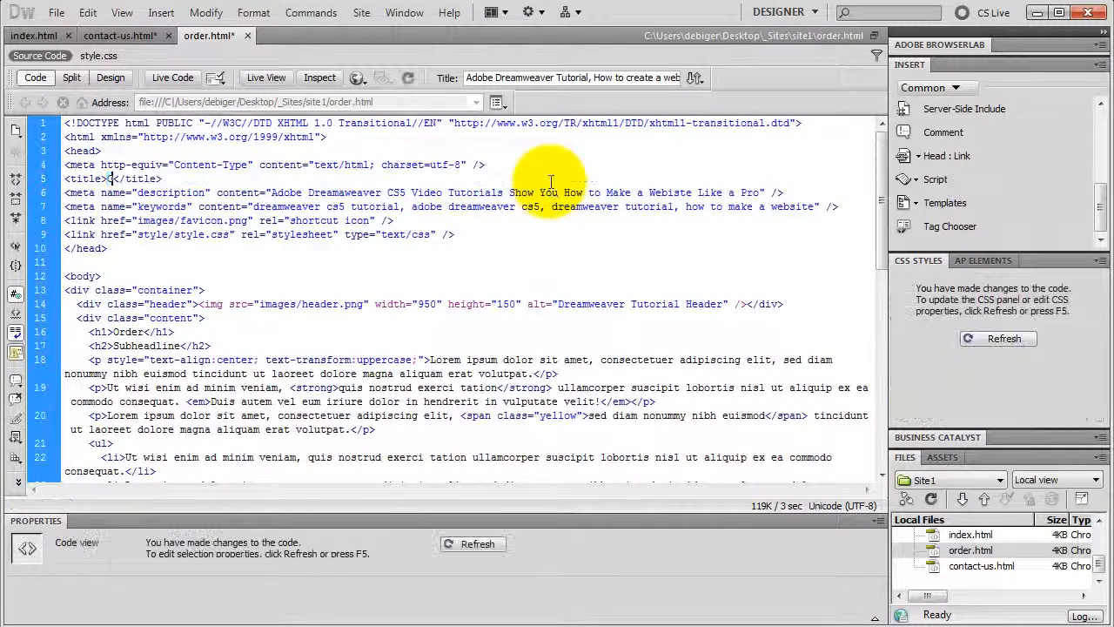
text(r)
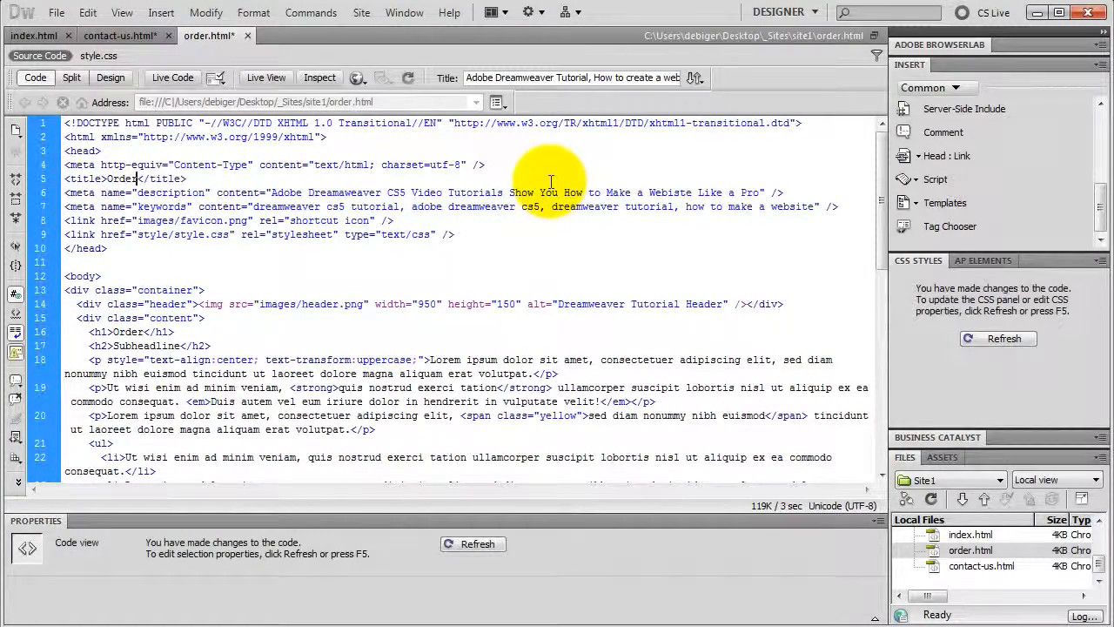
click(109, 77)
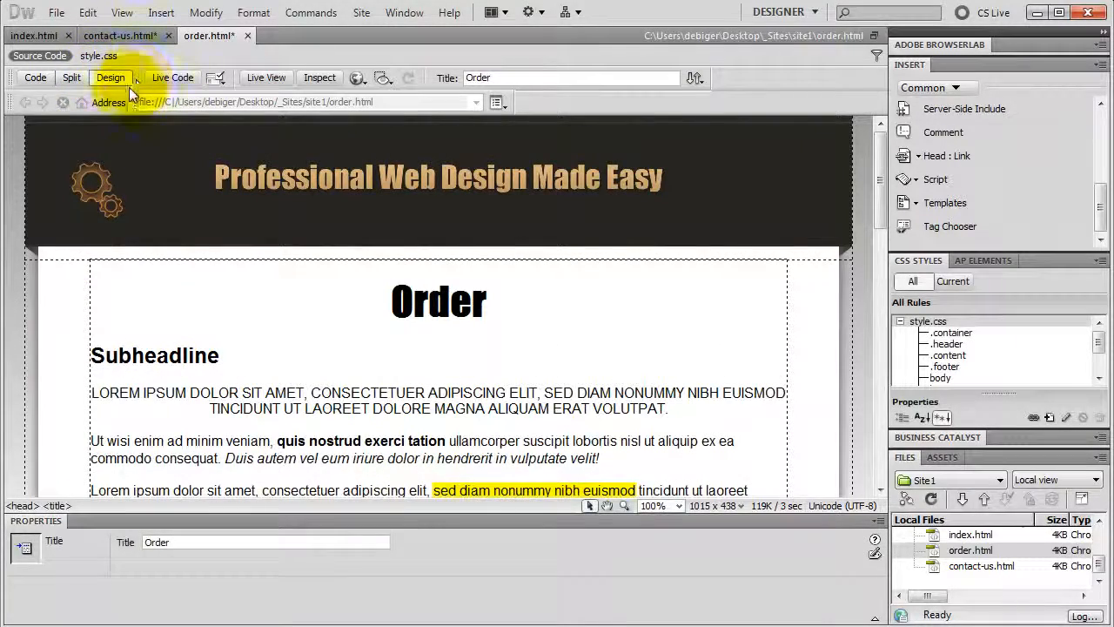
Step: Link the word "Order" in index.html's footer to order.html
click(43, 34)
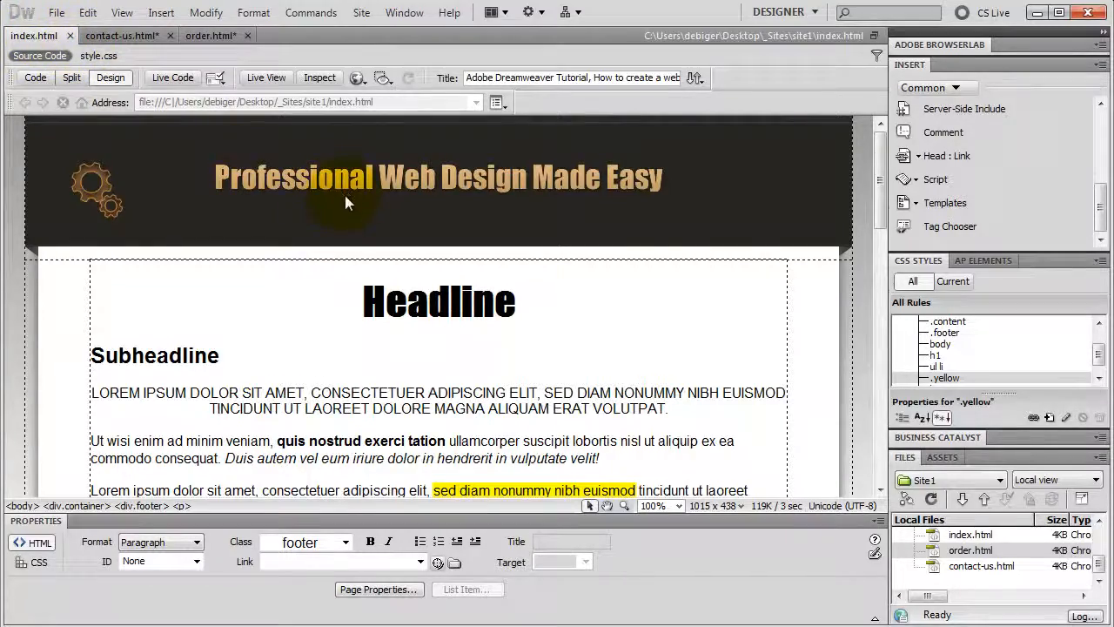
scroll(409, 226, down, 5)
scroll(434, 243, down, 8)
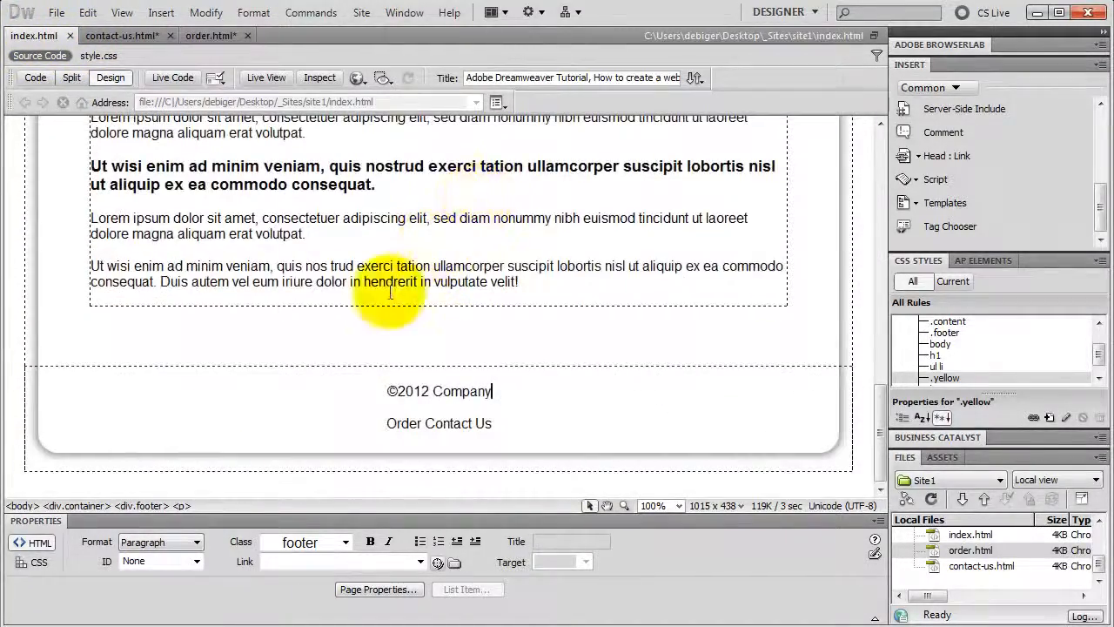
double_click(397, 425)
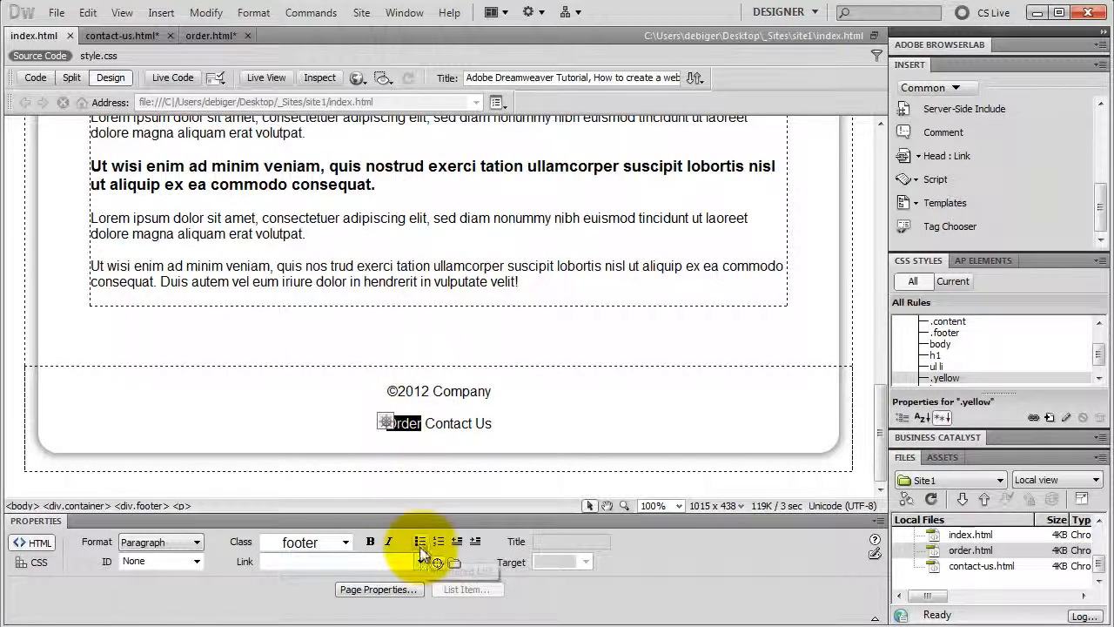
drag(438, 563, 968, 548)
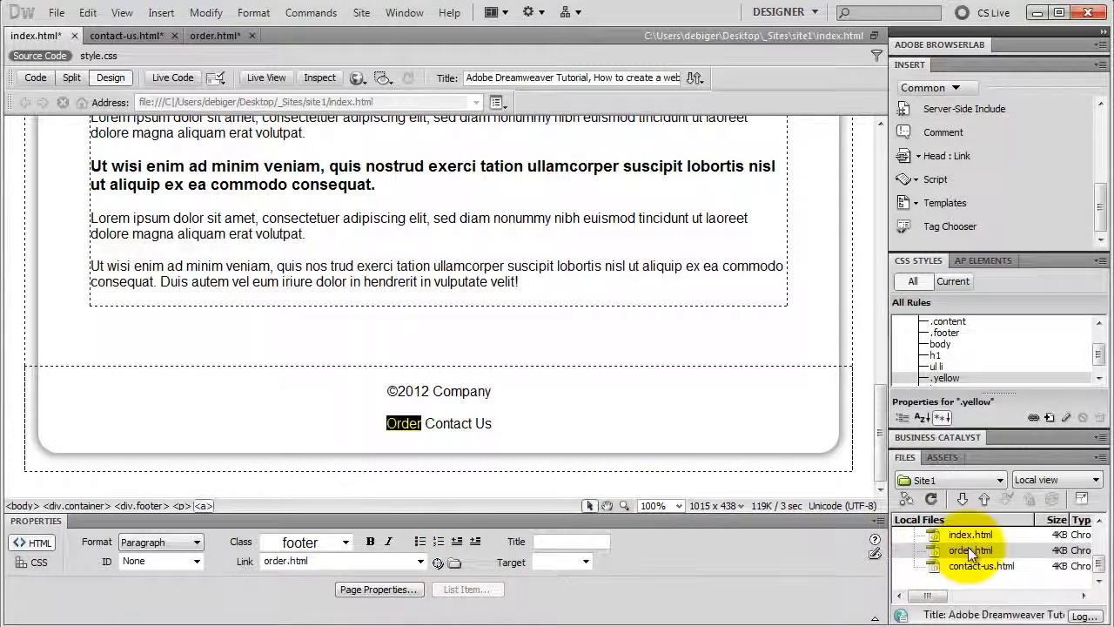
Step: Link the "Contact Us" text in index.html's footer to contact-us.html and save the page
click(403, 424)
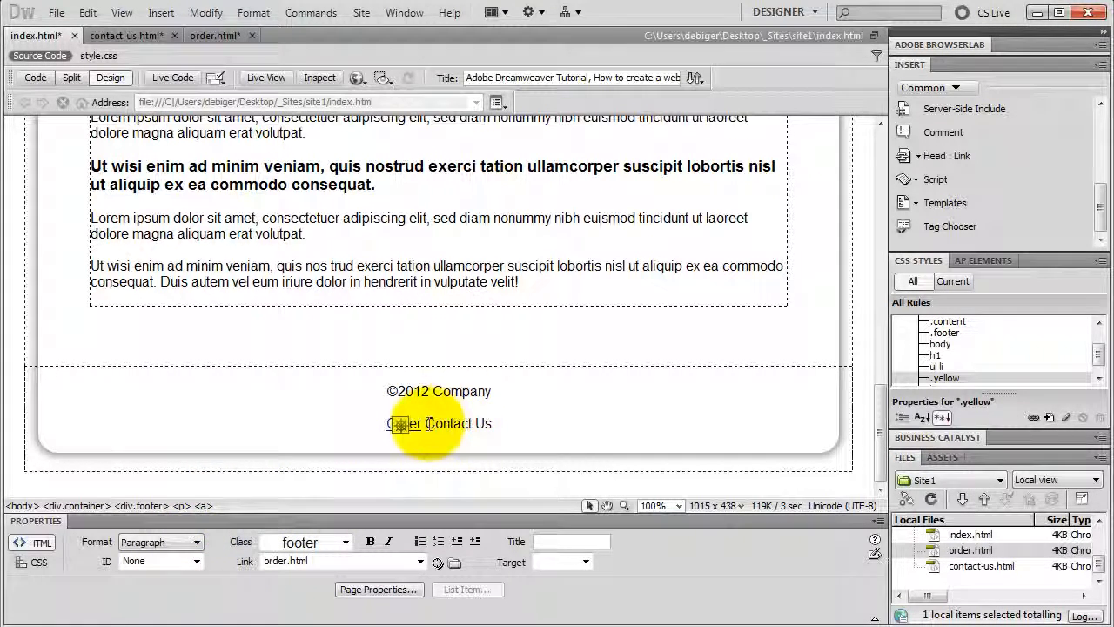
drag(426, 424, 493, 424)
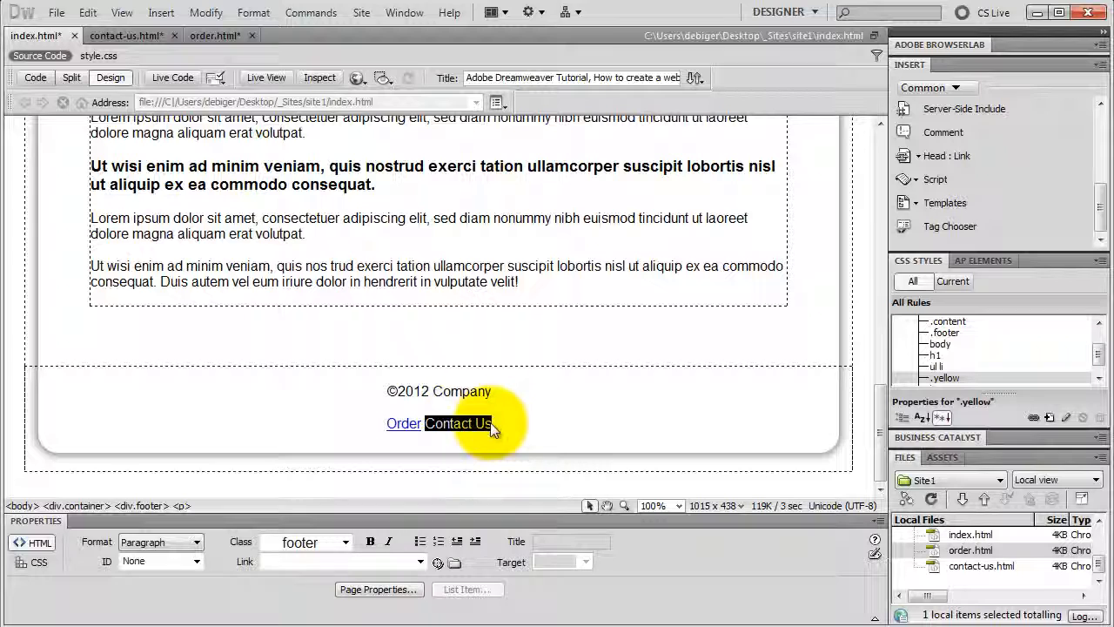
drag(438, 561, 977, 566)
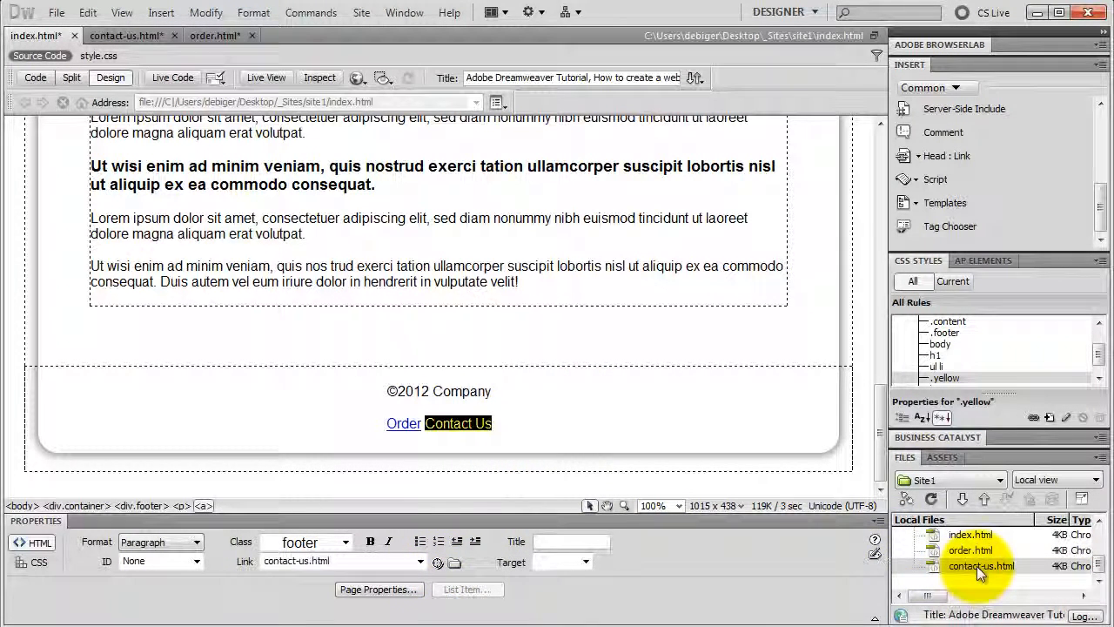
click(587, 562)
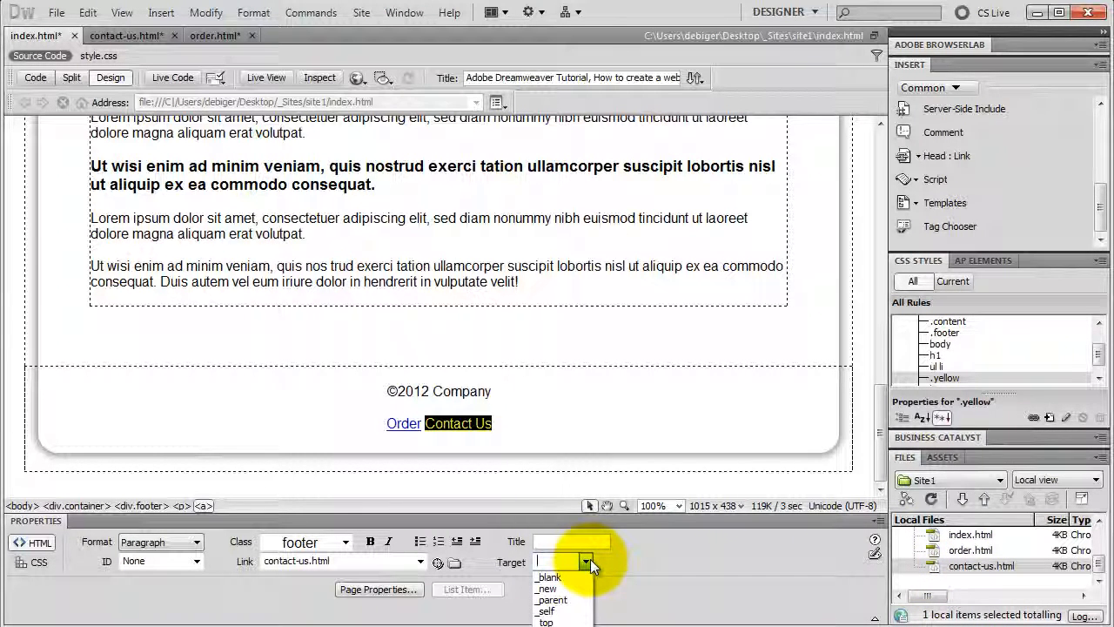
click(624, 560)
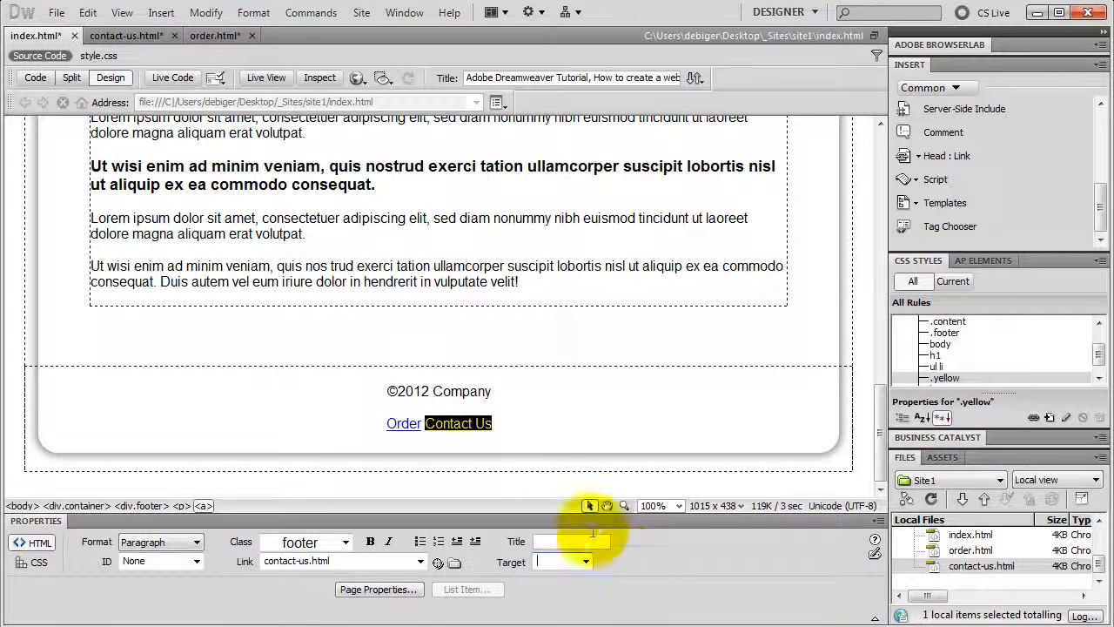
click(56, 12)
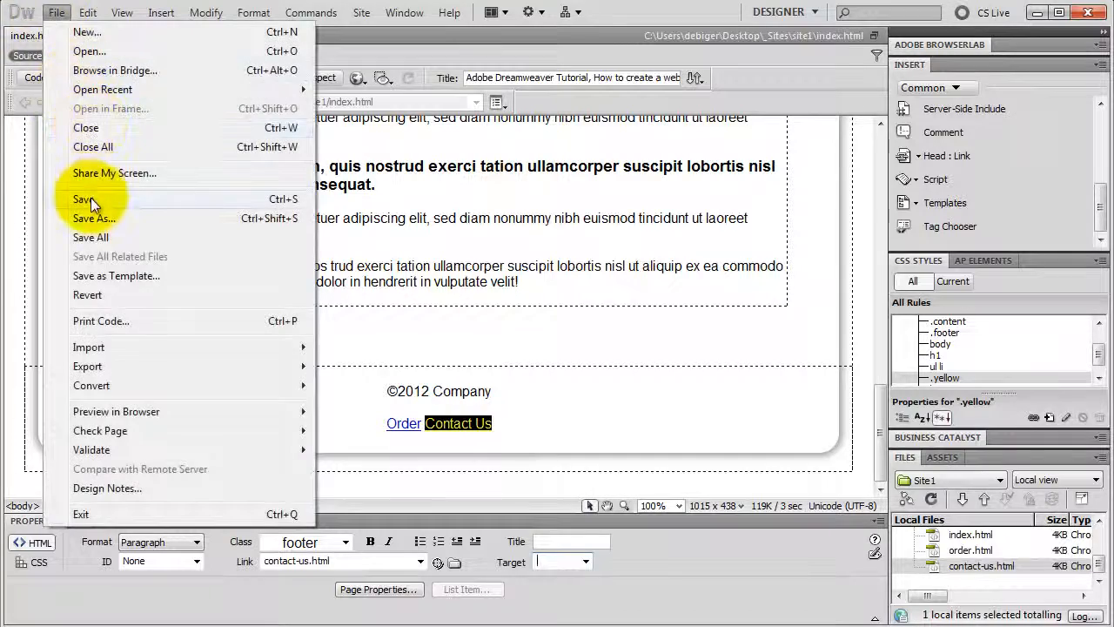
click(90, 198)
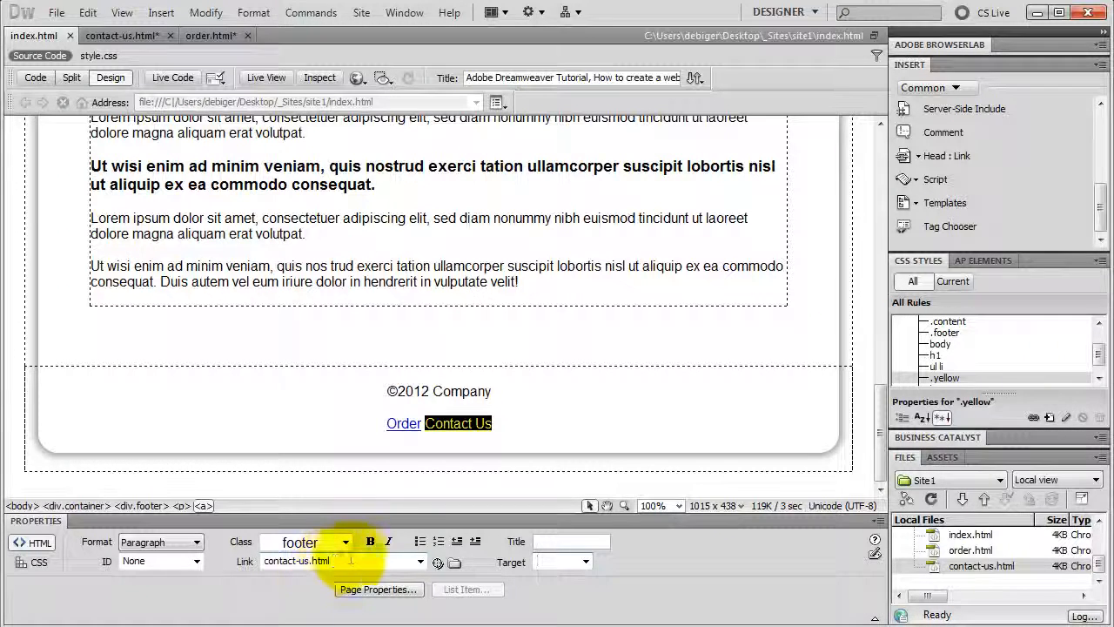
Step: Rename order.html to order-now.html without updating the links, and rename it back to order.html
click(967, 552)
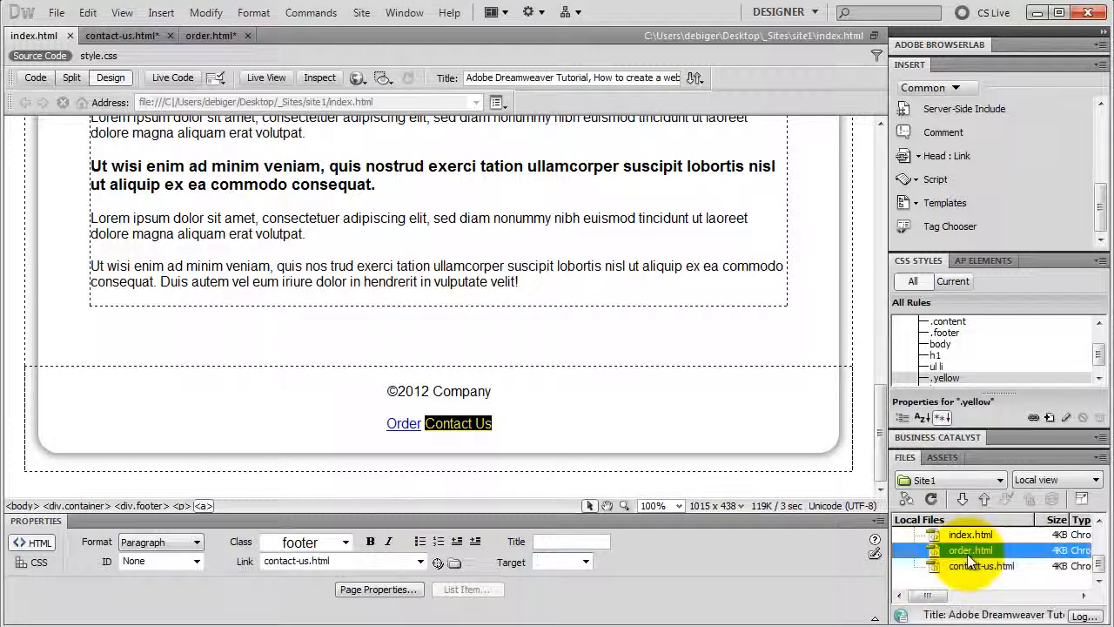
click(967, 552)
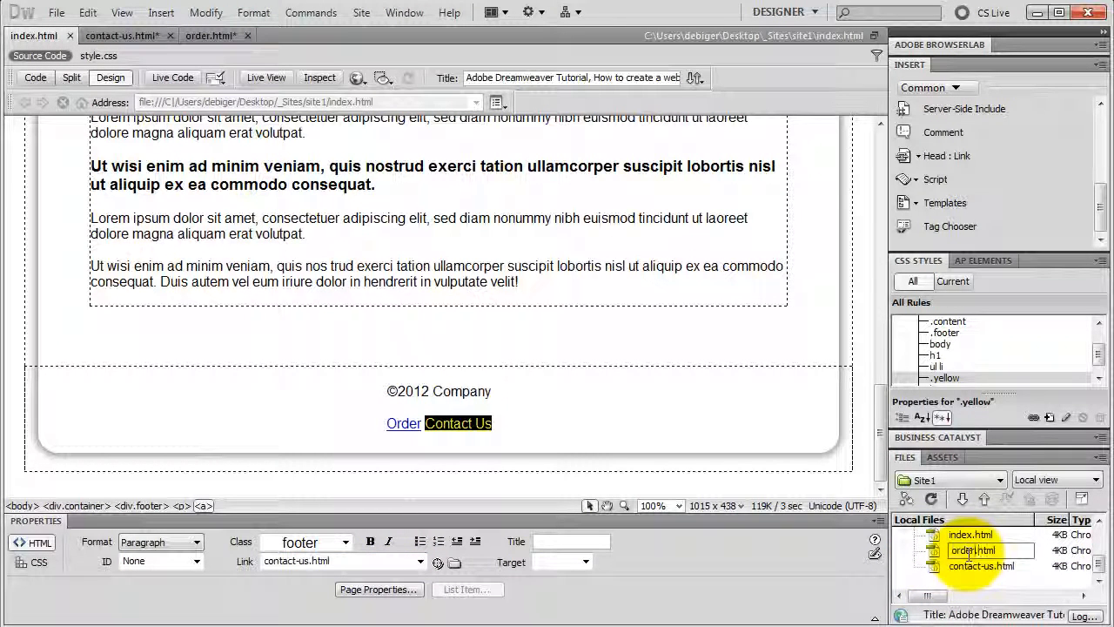
text(-now)
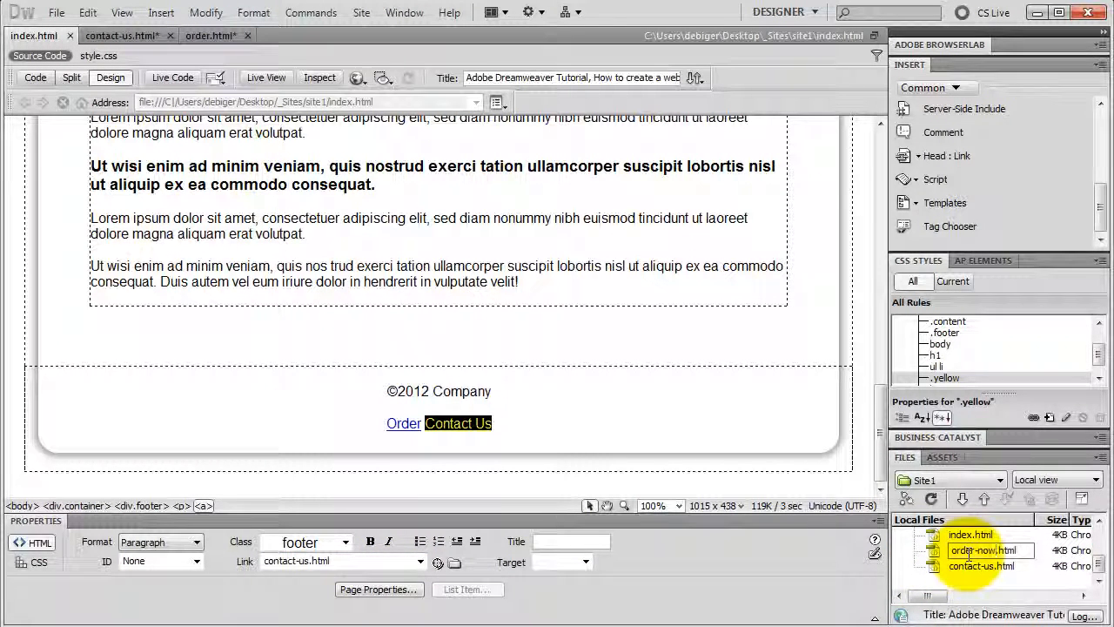
key(Return)
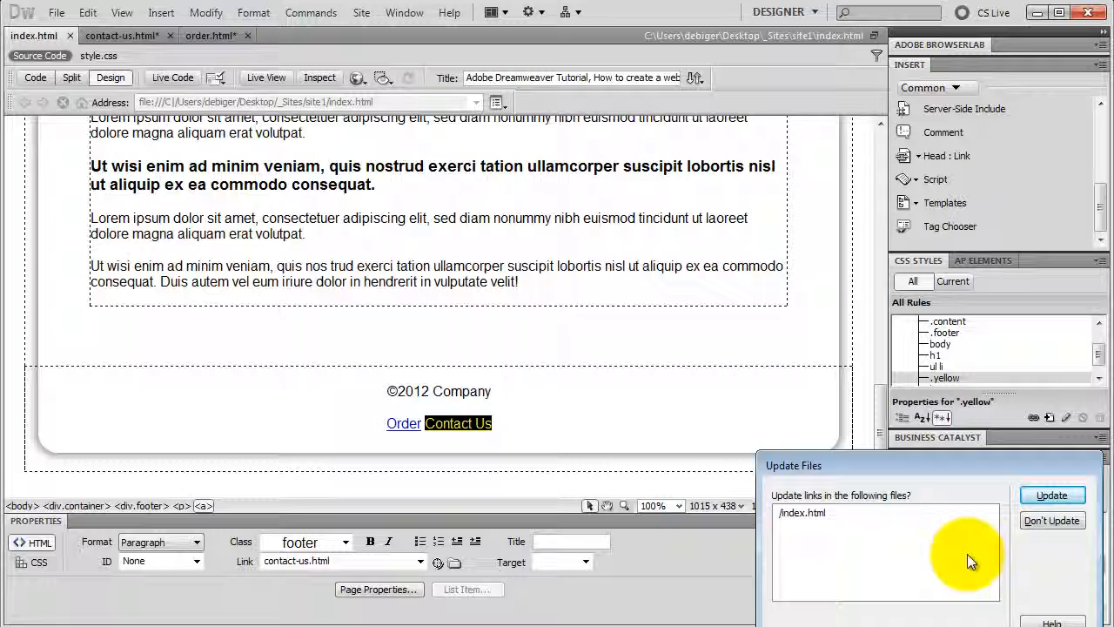
click(1051, 520)
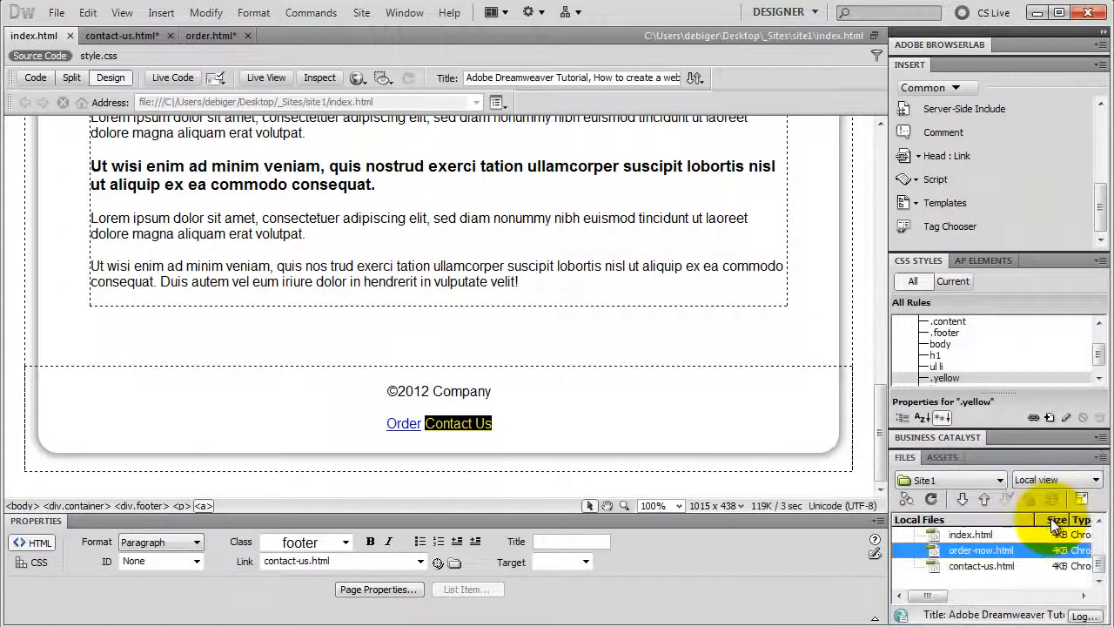
click(975, 551)
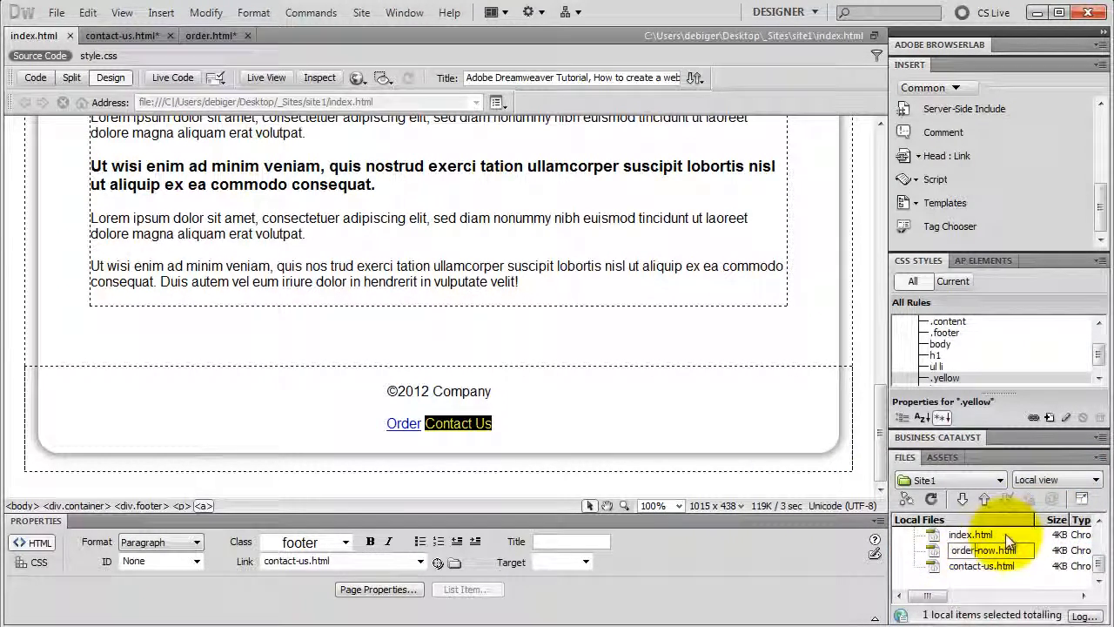
key(Return)
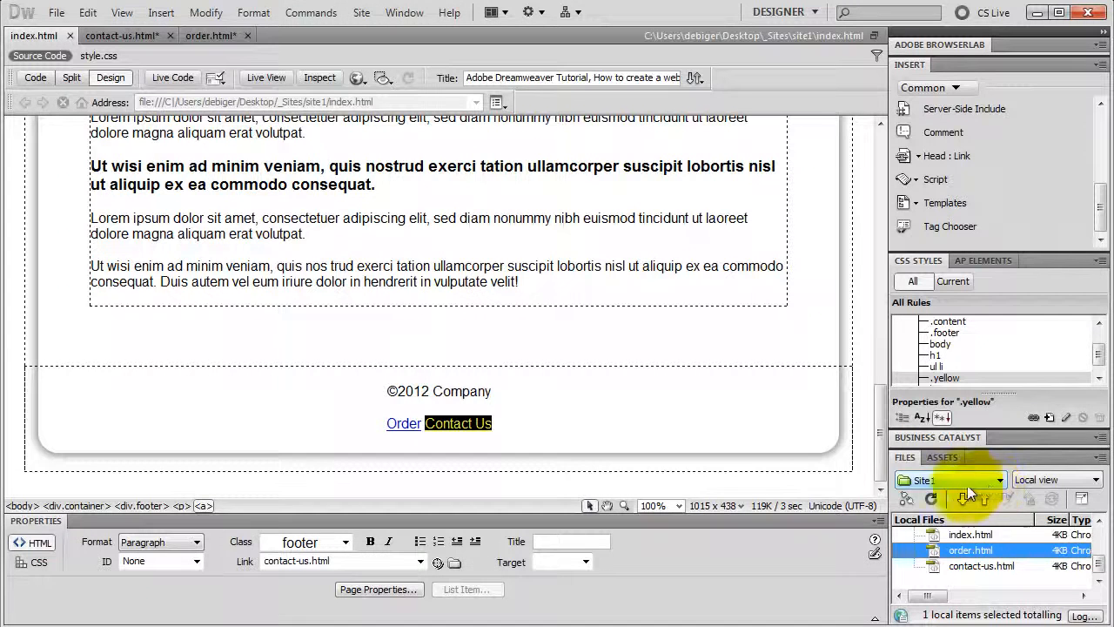
Step: Copy the copyright line and linked text from index.html's footer and paste them over contact-us.html's footer text
drag(388, 390, 515, 430)
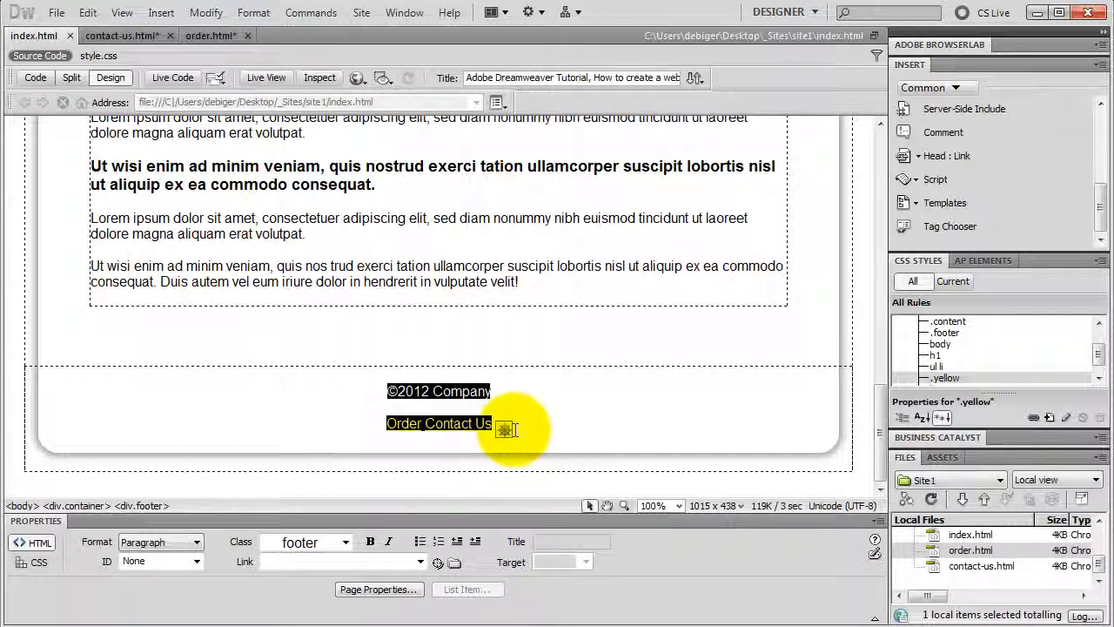
click(130, 37)
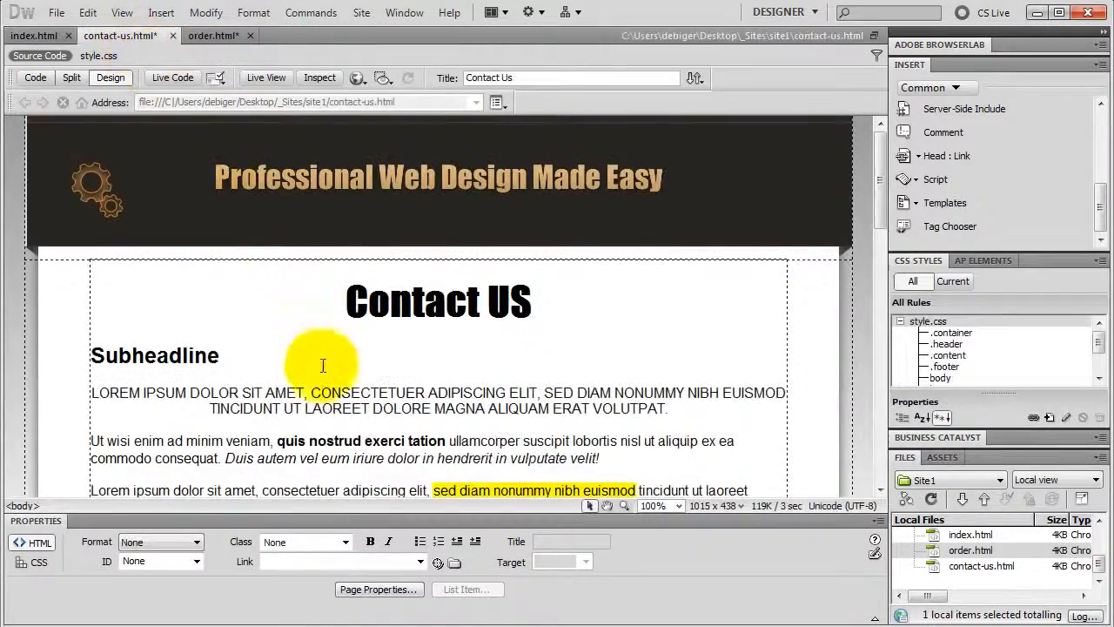
scroll(322, 366, down, 10)
drag(386, 391, 531, 441)
key(ctrl+c)
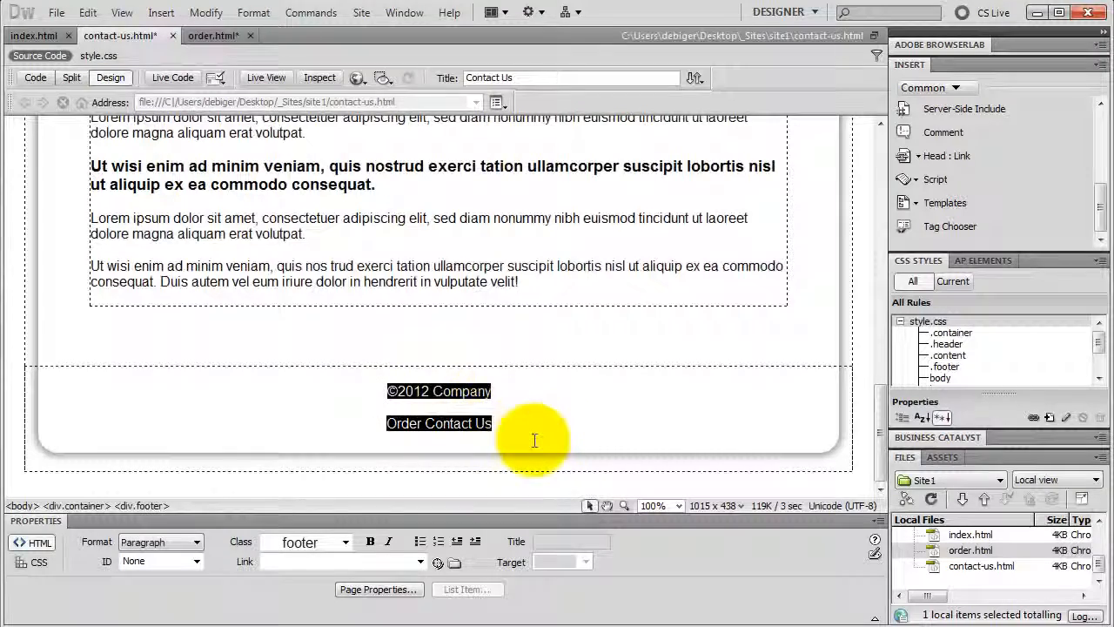
click(534, 440)
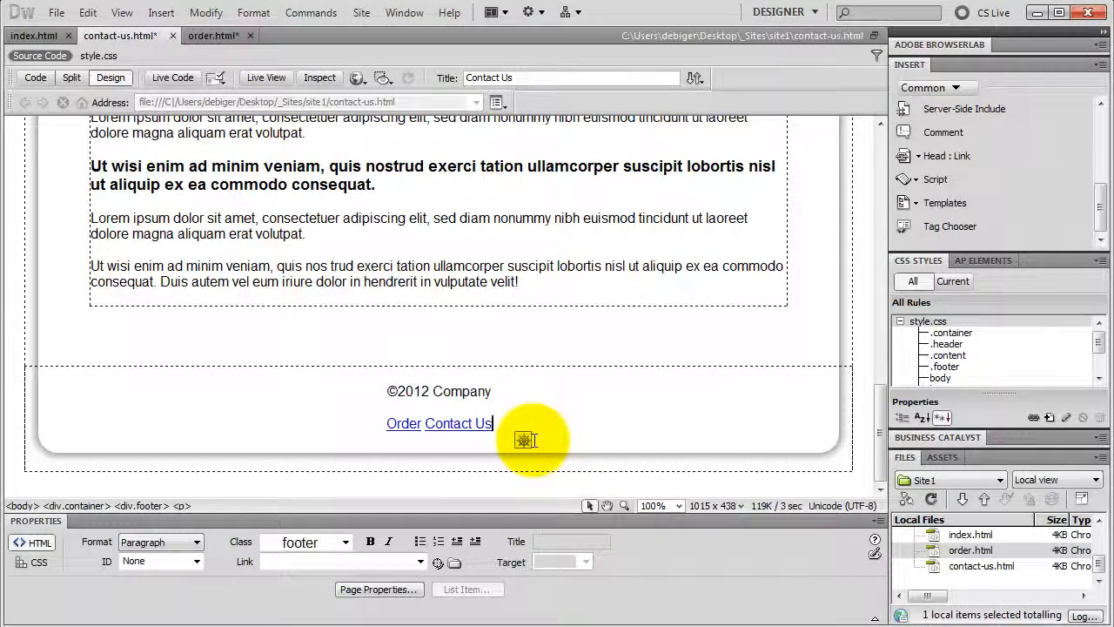
Step: Replace the copyright line and unlinked text in order.html's footer with the copied footer content
click(222, 36)
scroll(365, 313, down, 5)
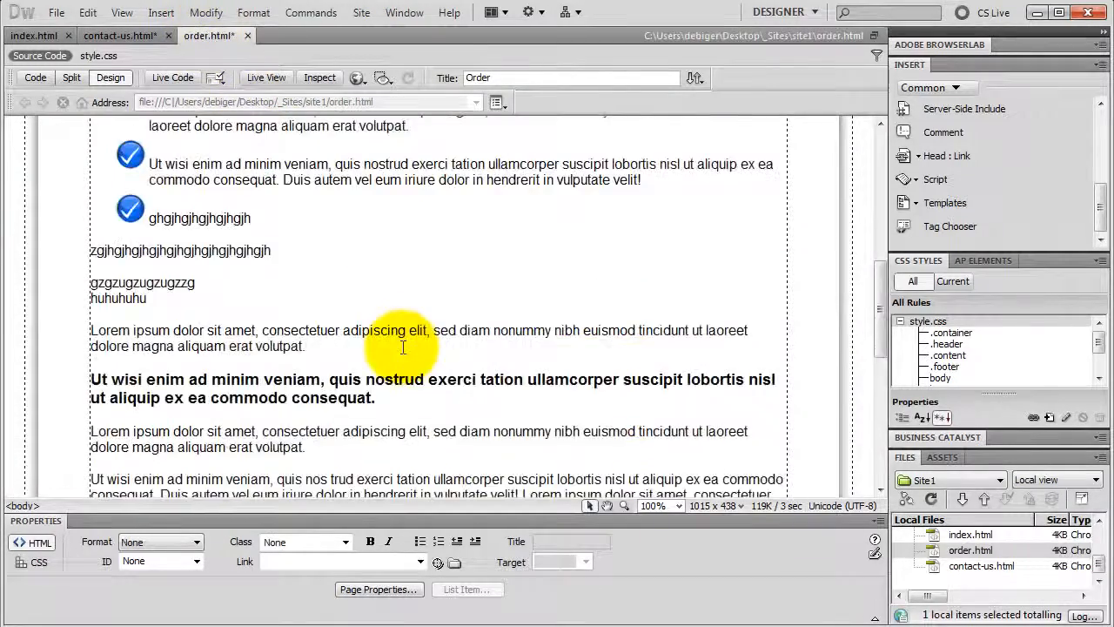
scroll(403, 346, down, 5)
drag(385, 392, 567, 431)
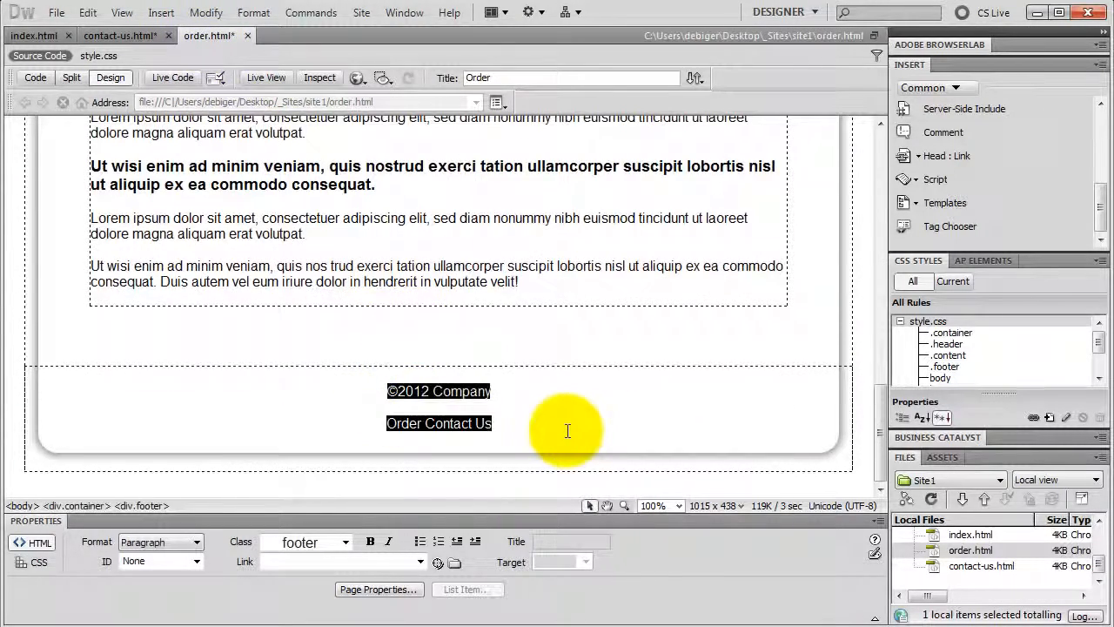
key(ctrl+v)
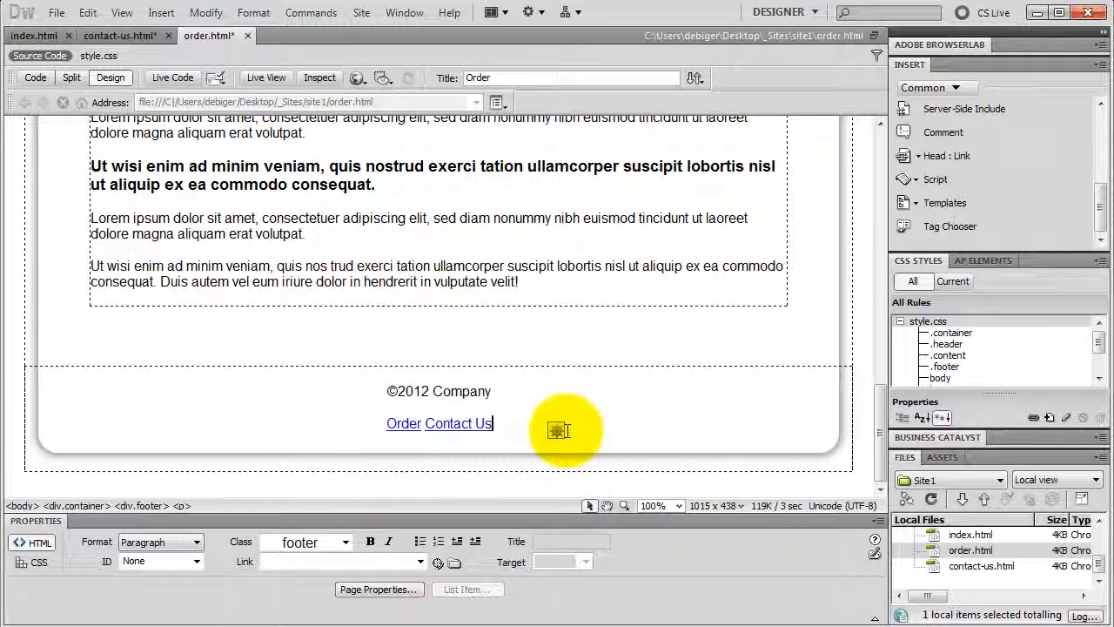
Step: Link the header image in index.html to the site root "/"
click(40, 34)
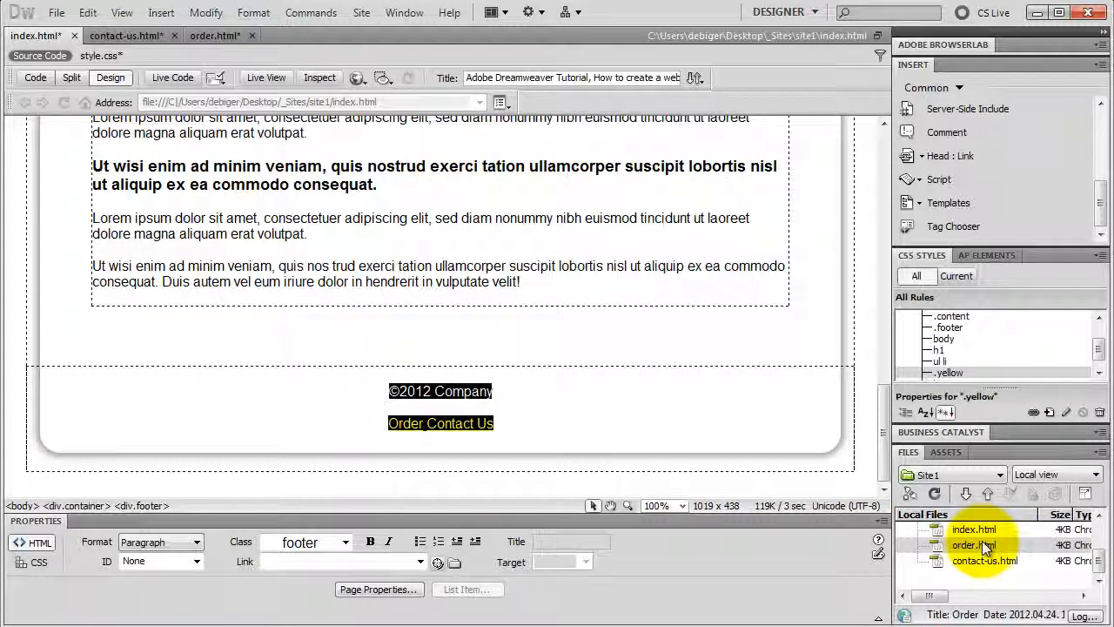
scroll(609, 299, up, 10)
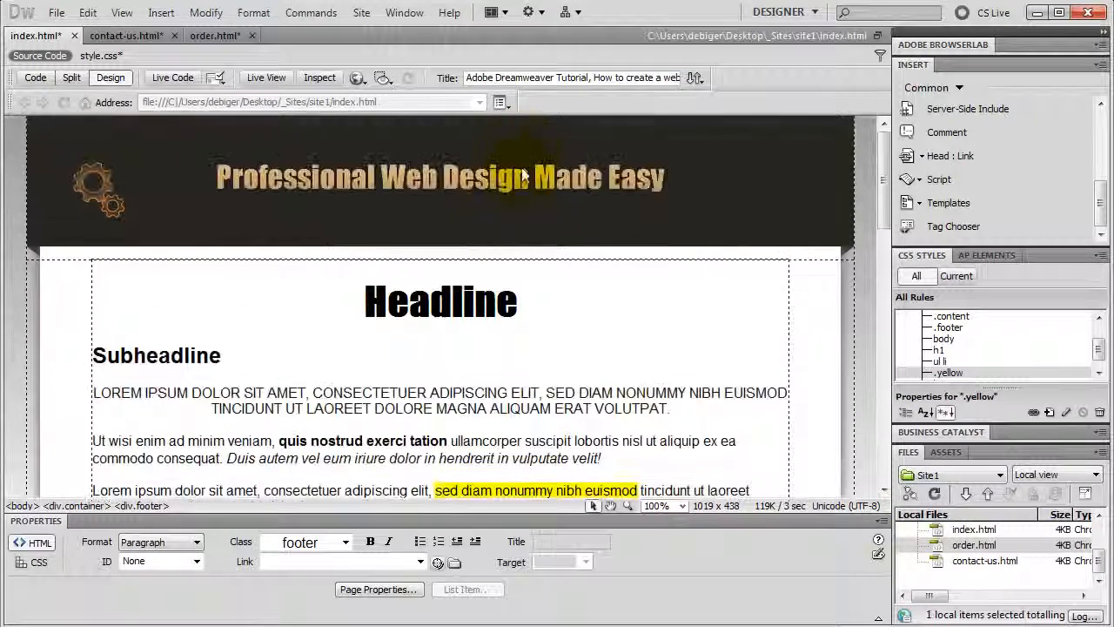
click(457, 174)
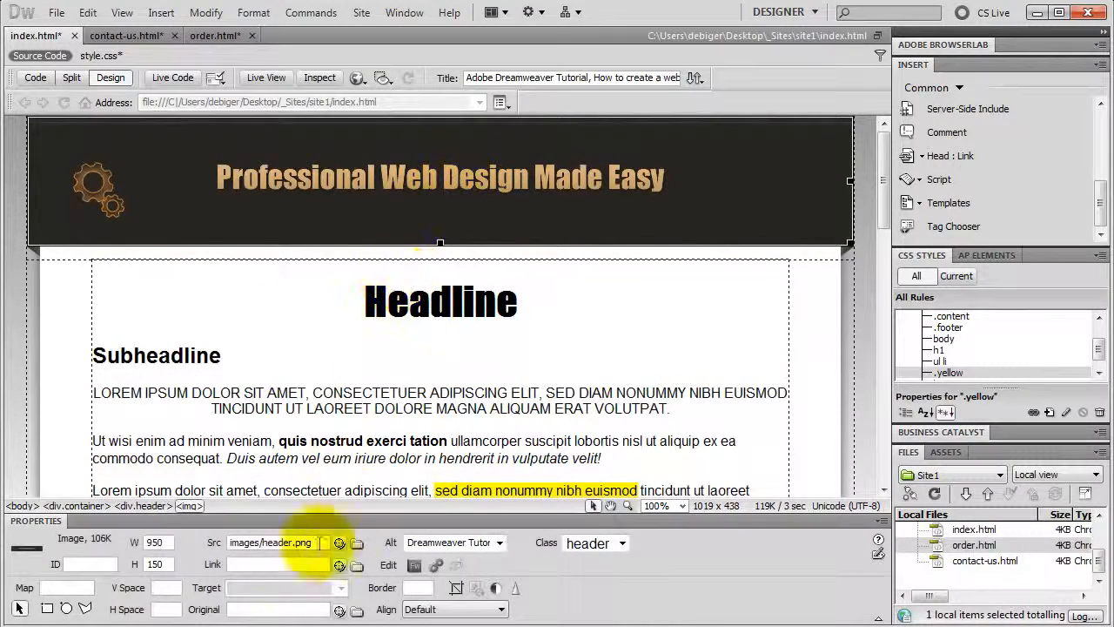
click(247, 564)
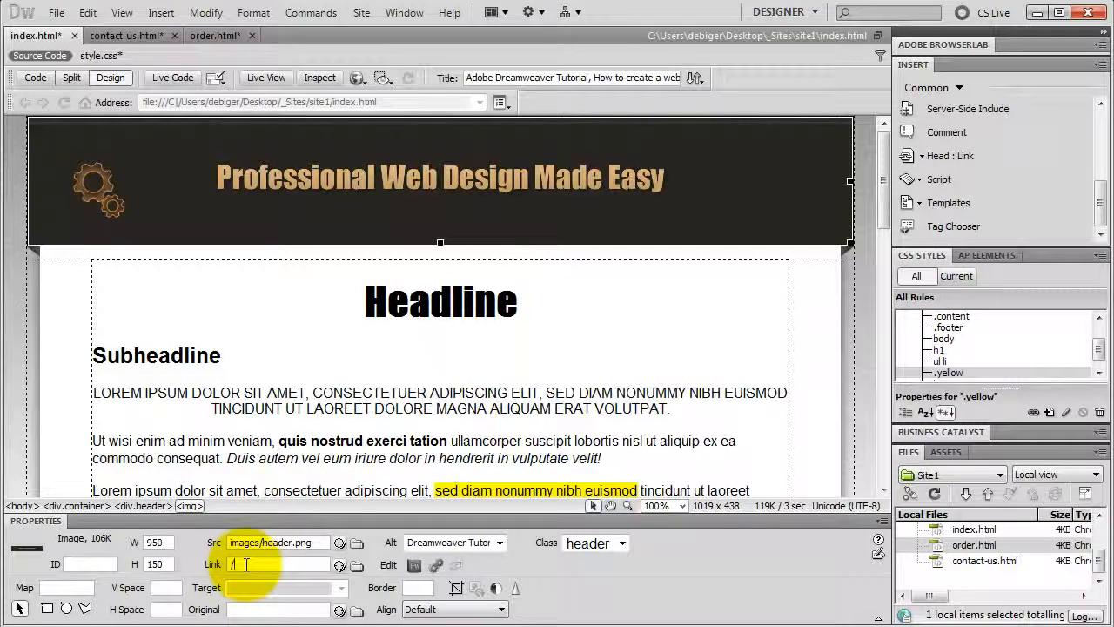
text(/)
key(Return)
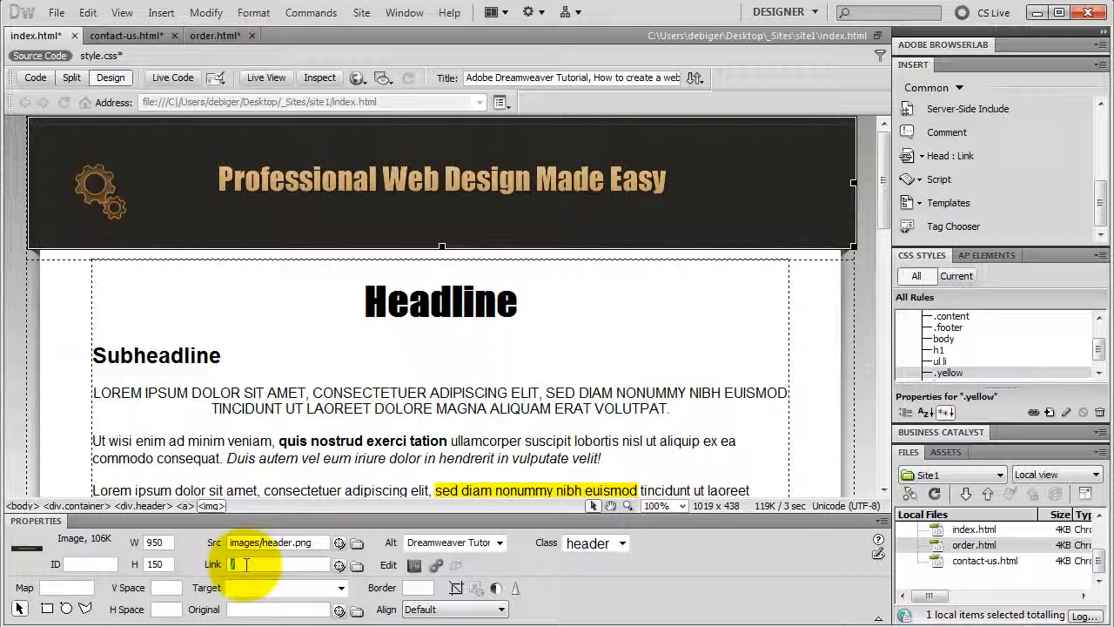
click(562, 312)
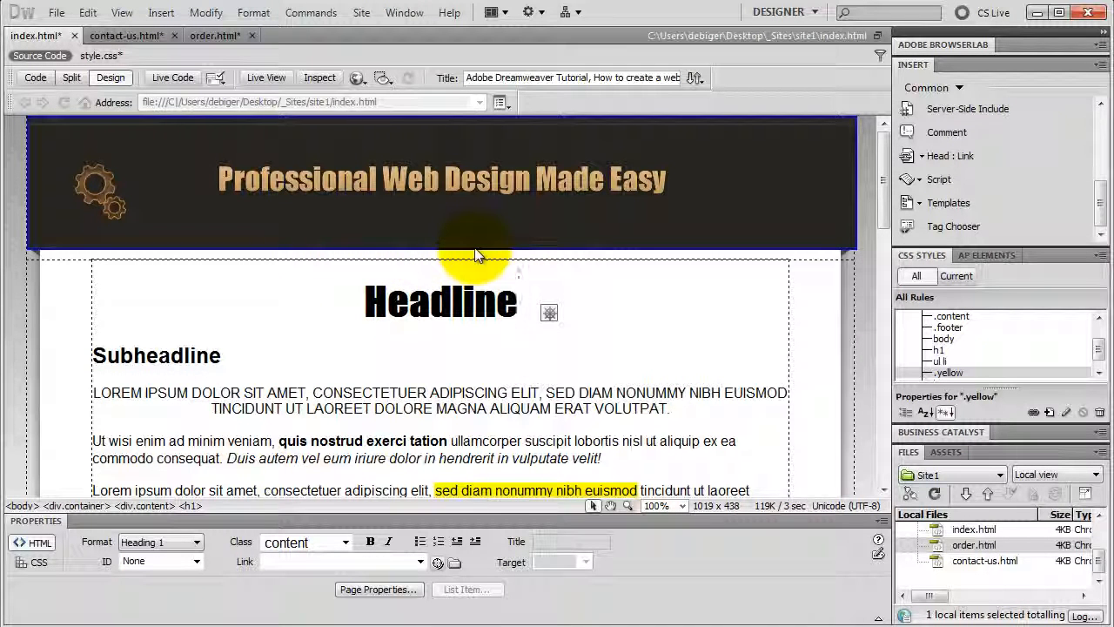
Step: Set the border of index.html's header image to 0
click(462, 200)
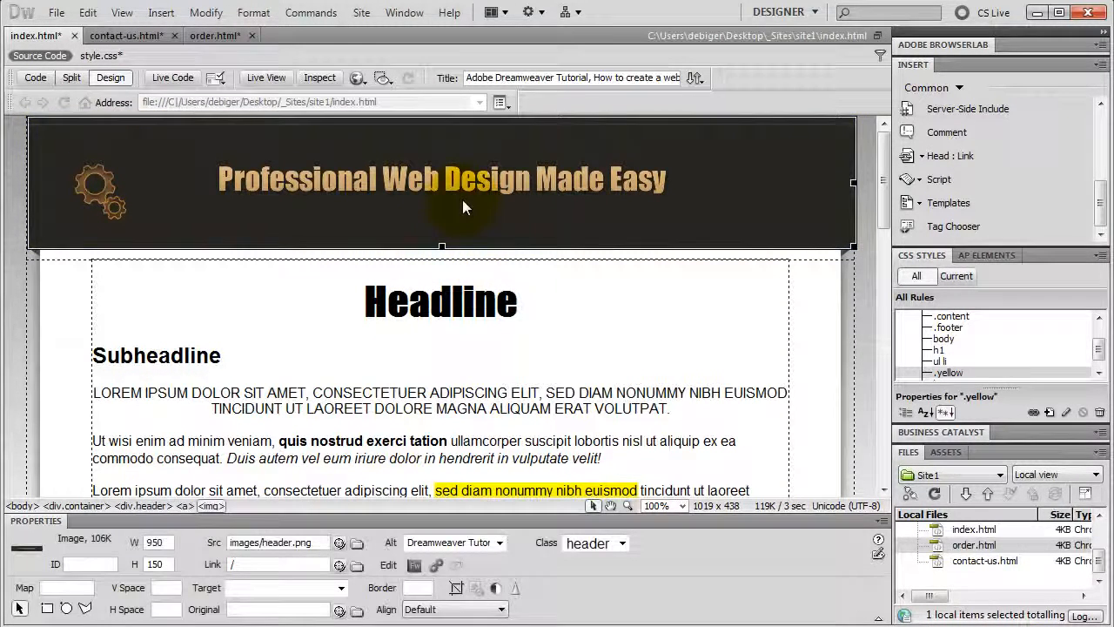
click(418, 587)
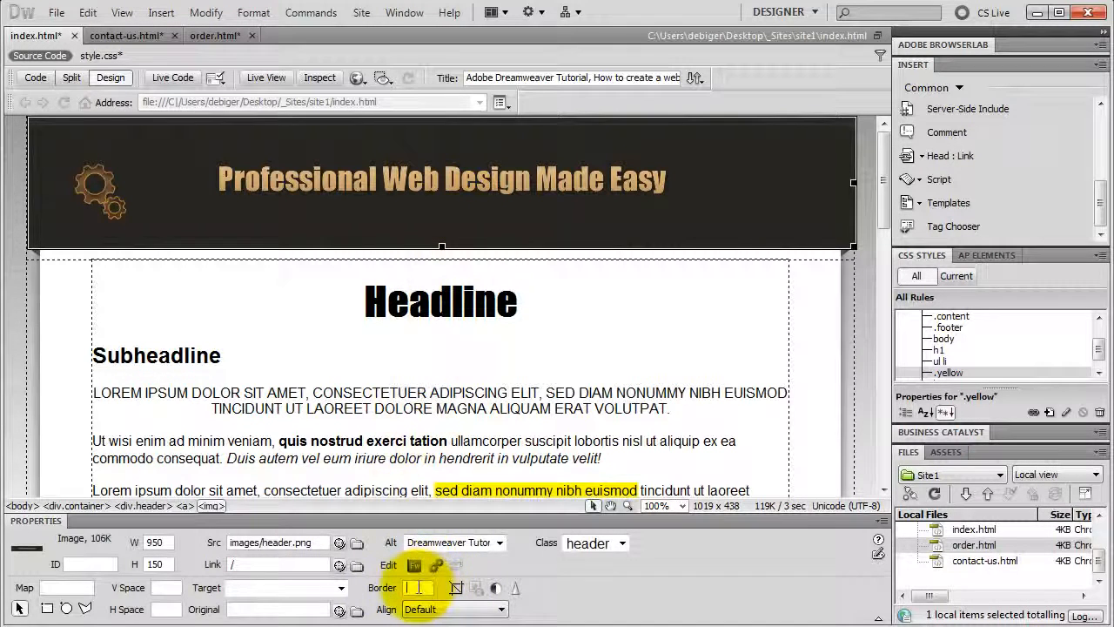
text(0)
key(Return)
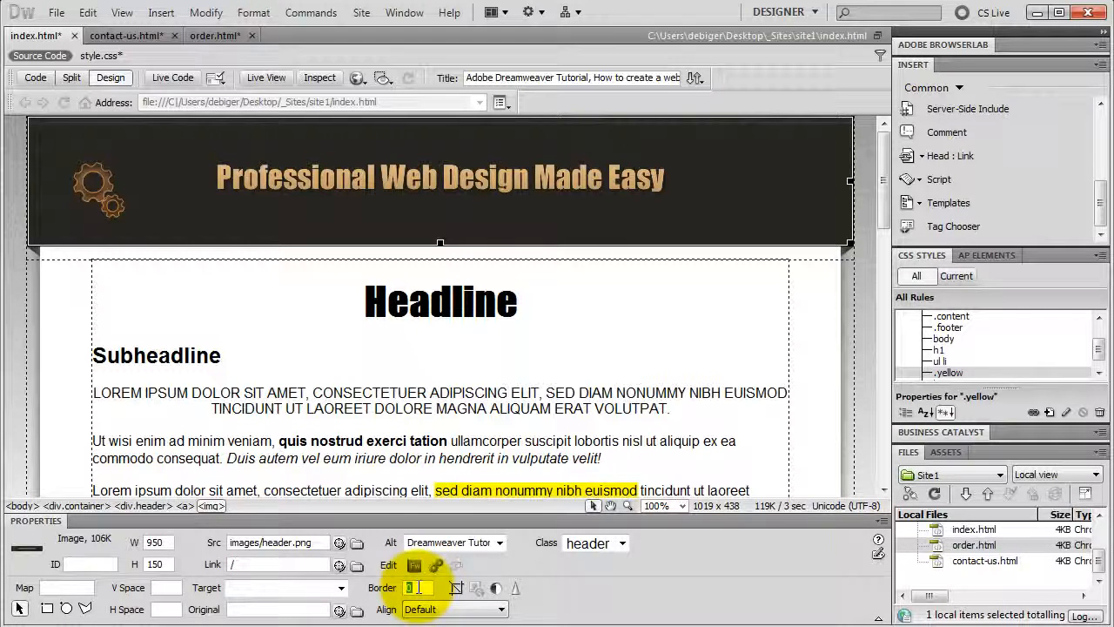
Step: Link contact-us.html's header image to "/" and set its border to 0
click(120, 41)
scroll(460, 288, up, 10)
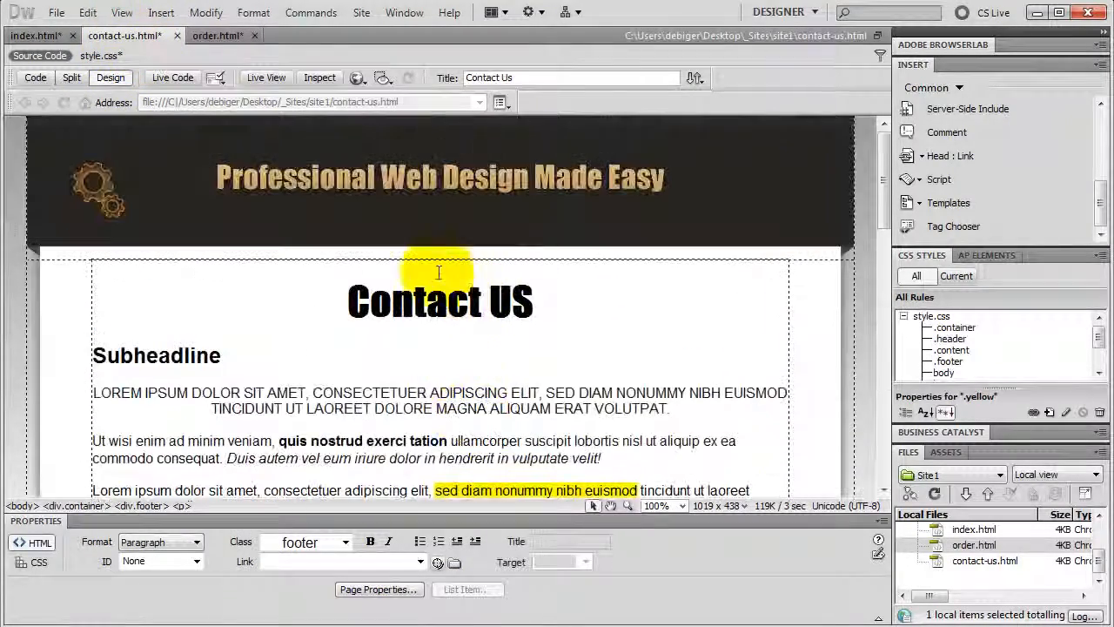
click(419, 206)
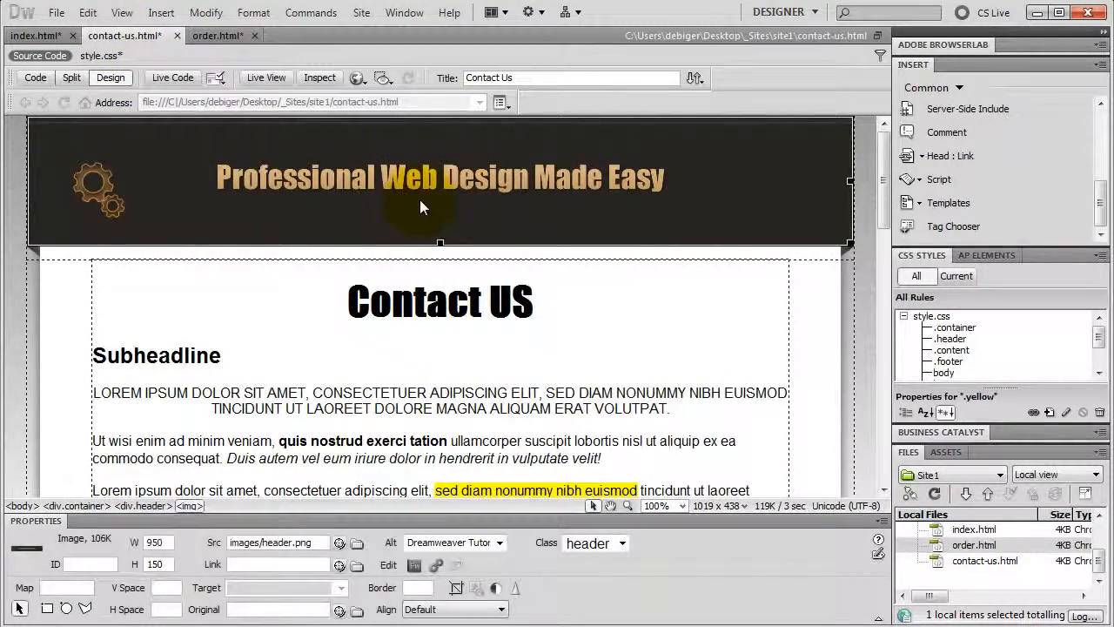
click(240, 564)
text(/)
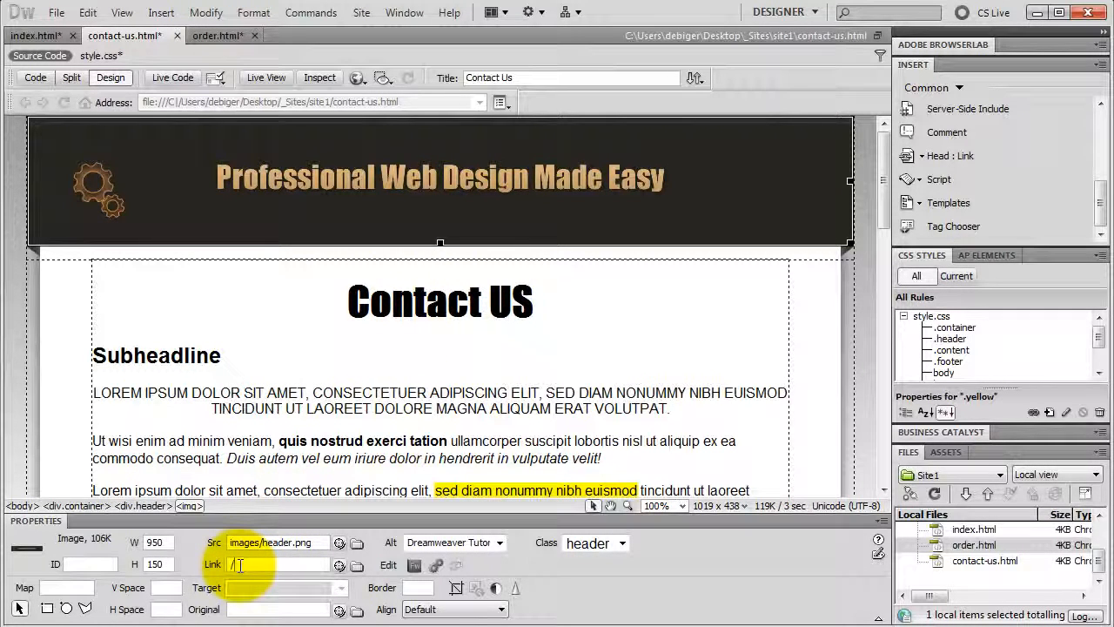
click(419, 587)
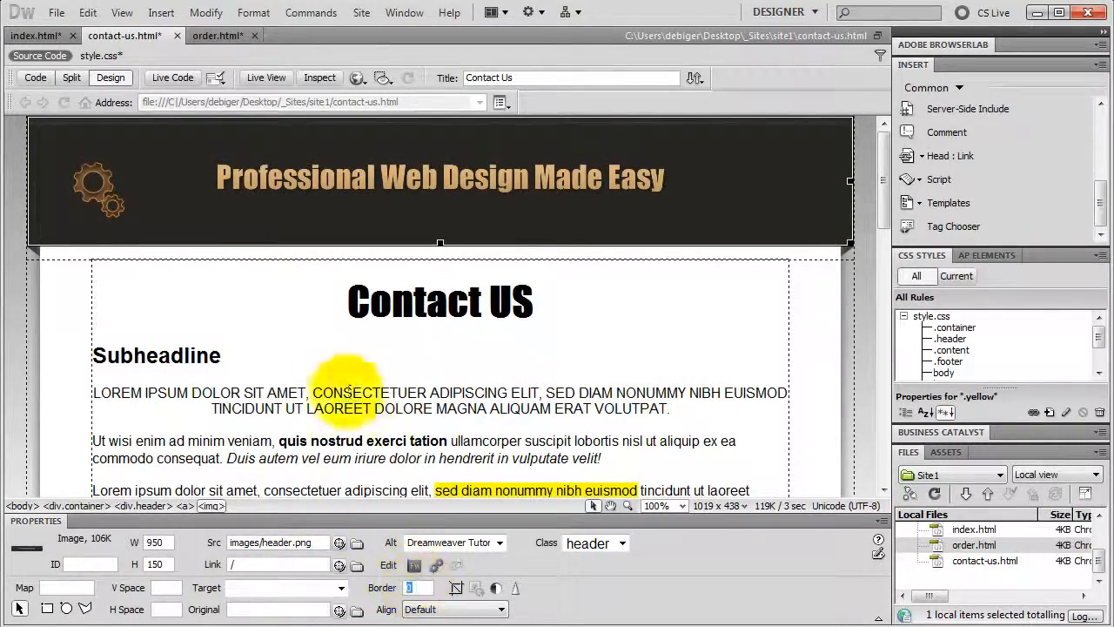
Step: Link order.html's header image to "/" and set its border to 0
click(222, 35)
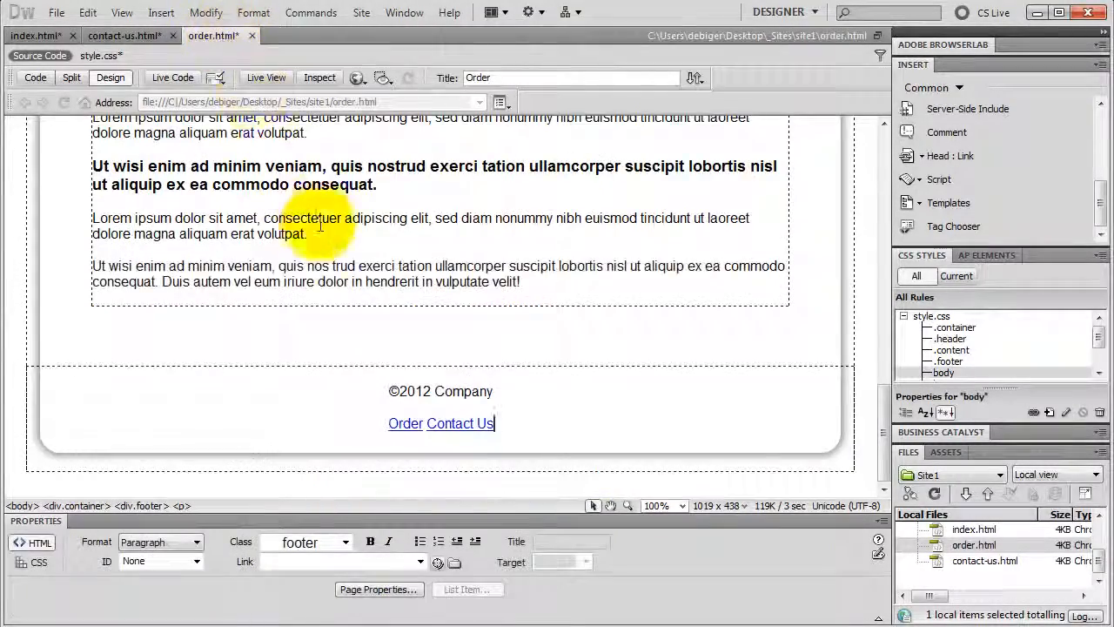
scroll(314, 400, up, 10)
click(324, 186)
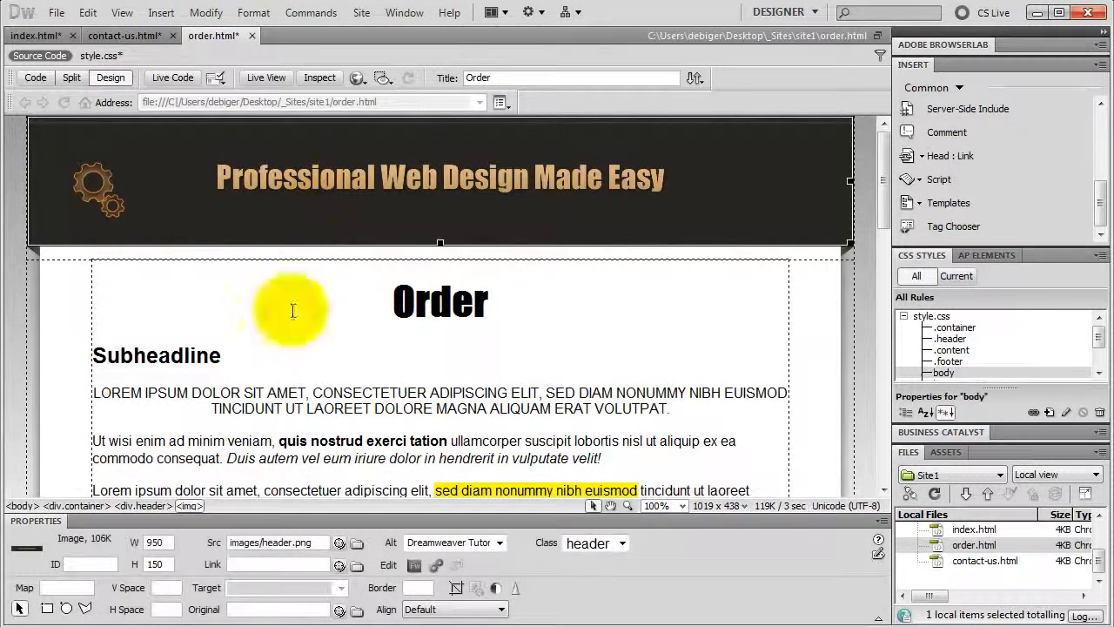
click(243, 566)
text(/)
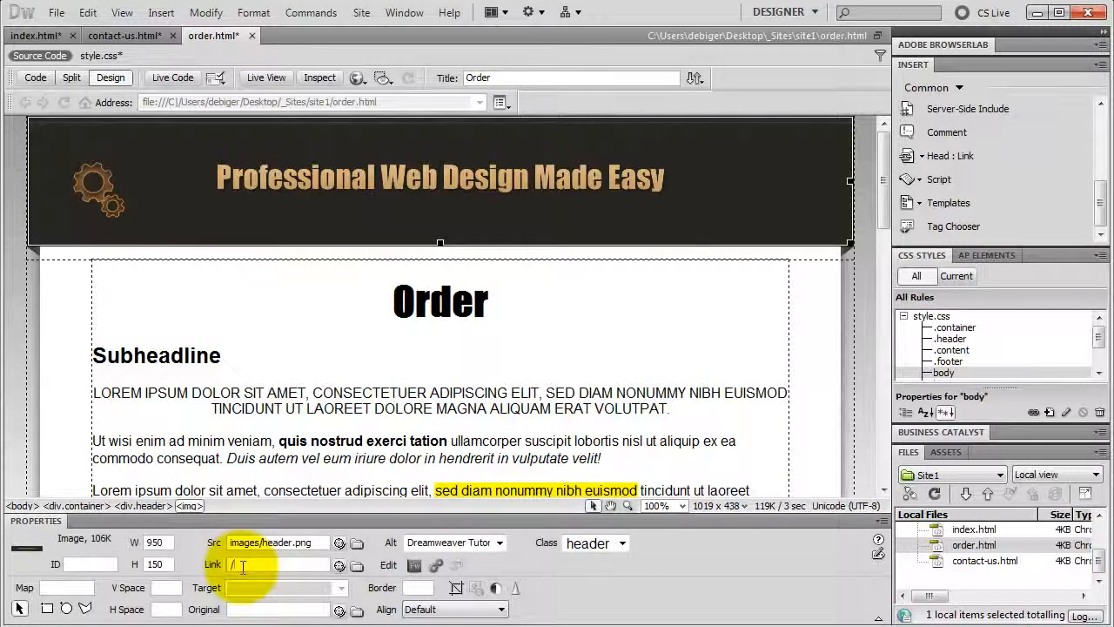
click(414, 587)
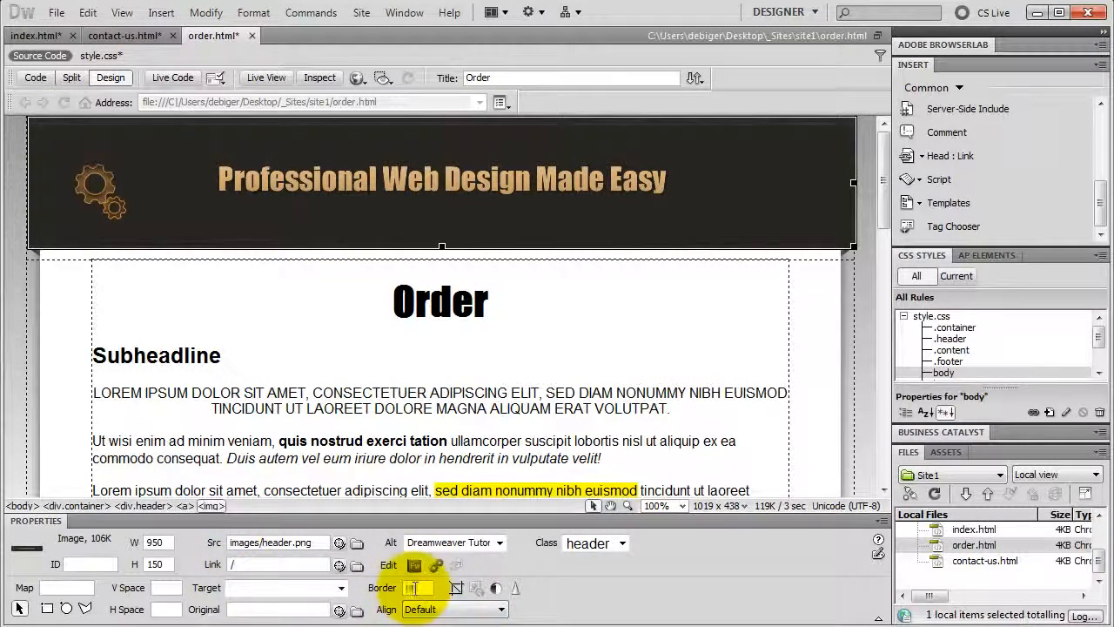
text(0)
key(Return)
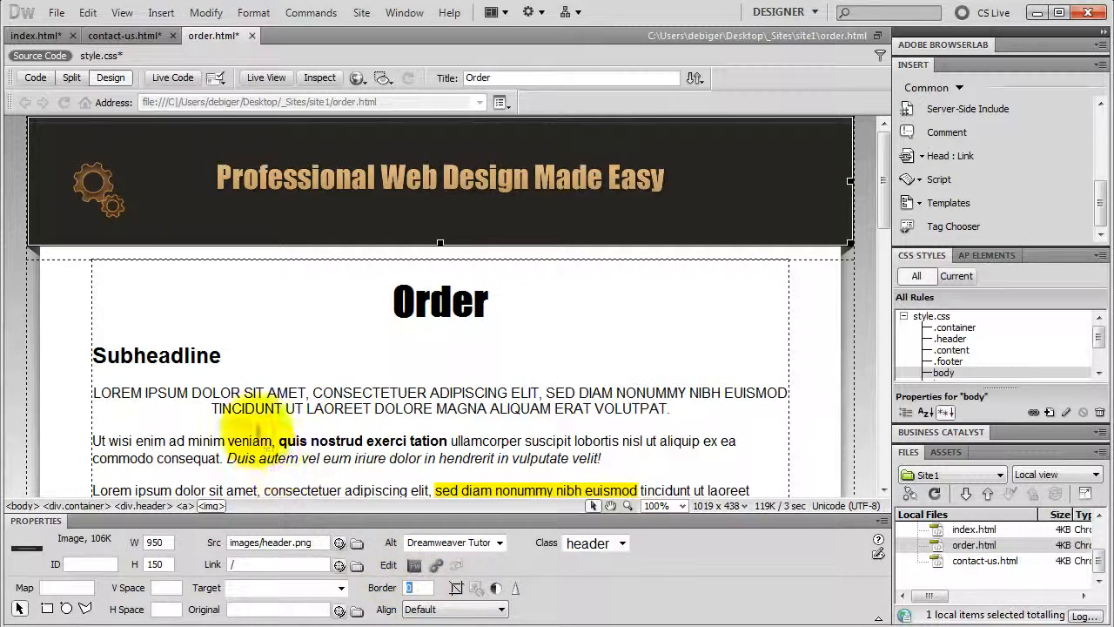
Step: Set the font size of the .footer rule in style.css to 14 px
click(49, 37)
scroll(462, 348, down, 15)
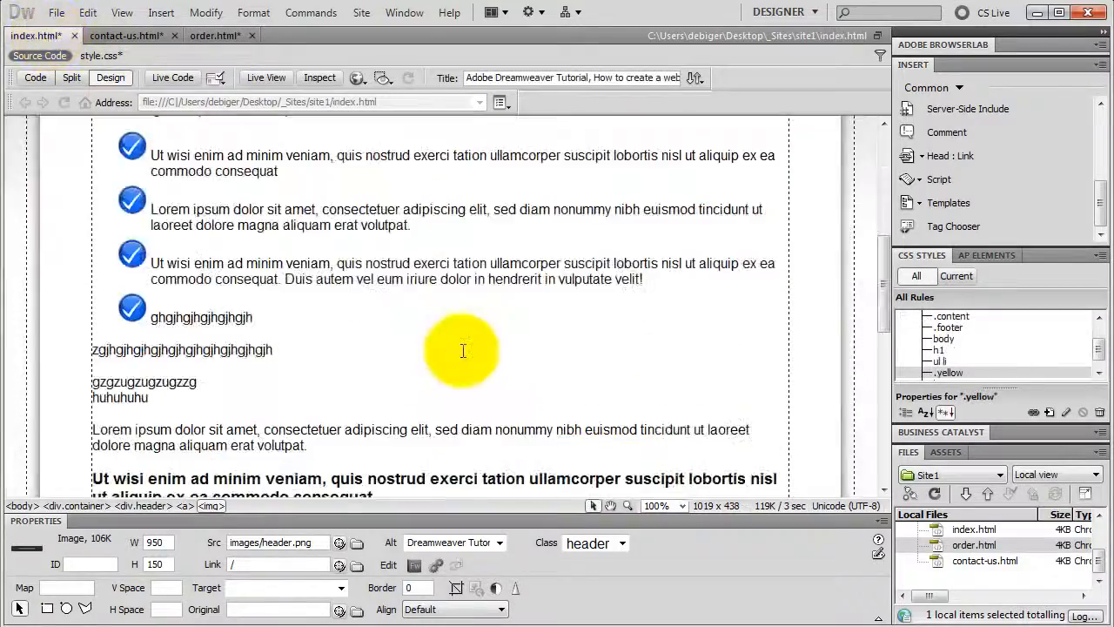
click(527, 428)
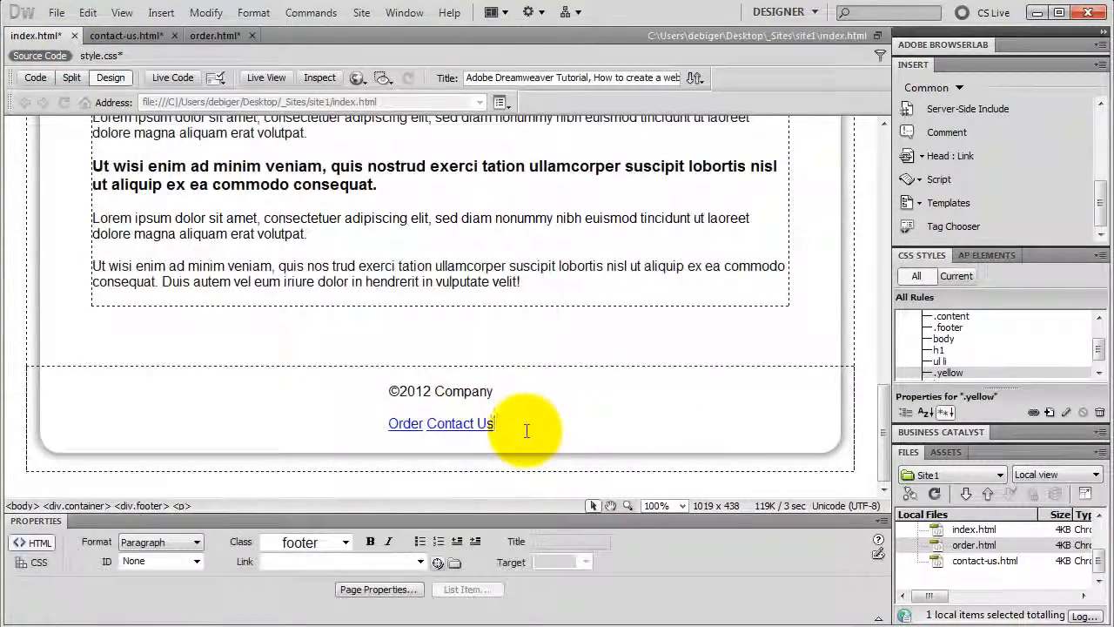
click(958, 63)
click(950, 156)
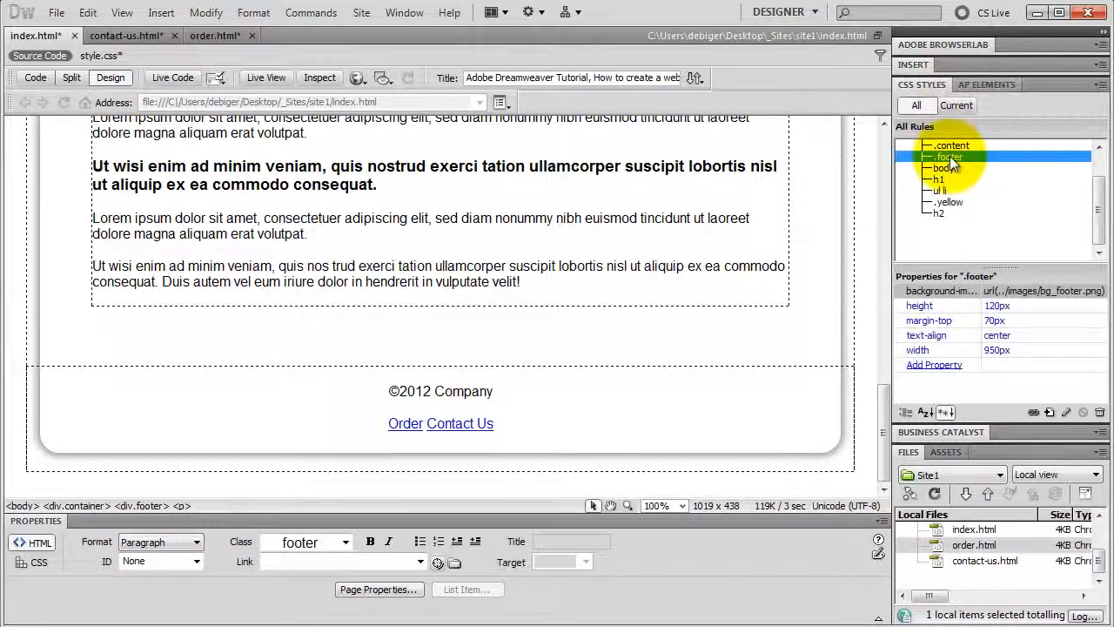
click(1000, 320)
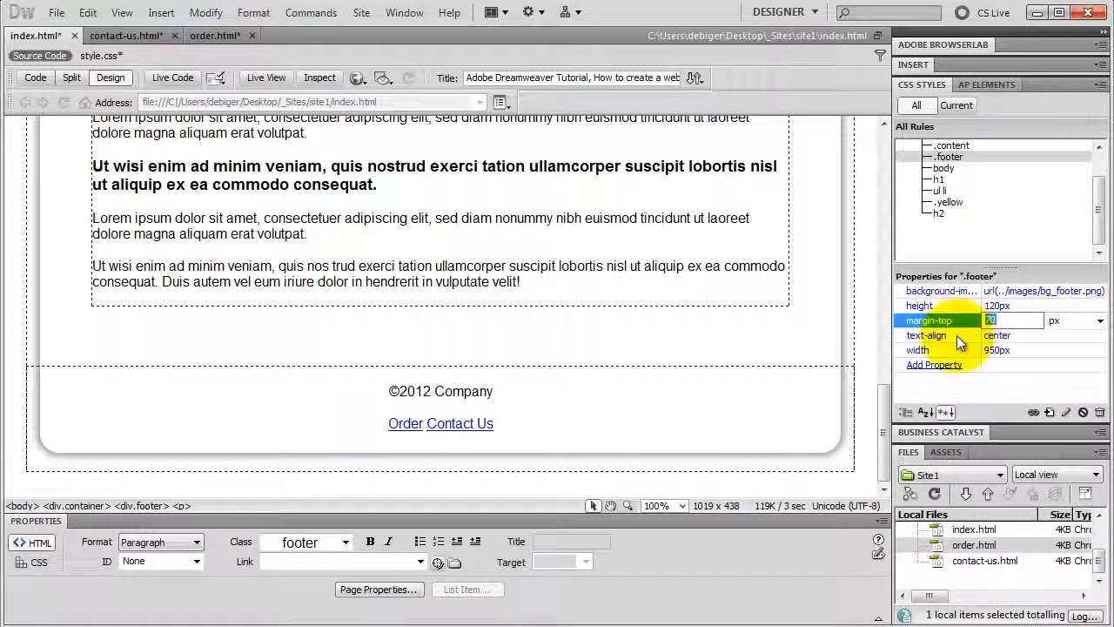
click(957, 335)
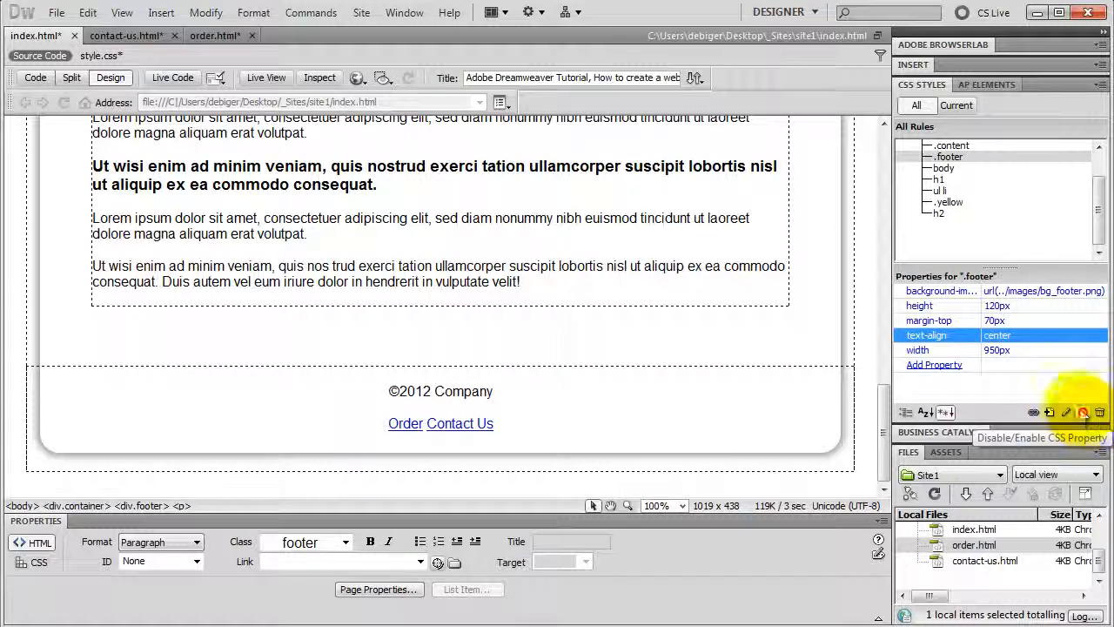
double_click(952, 157)
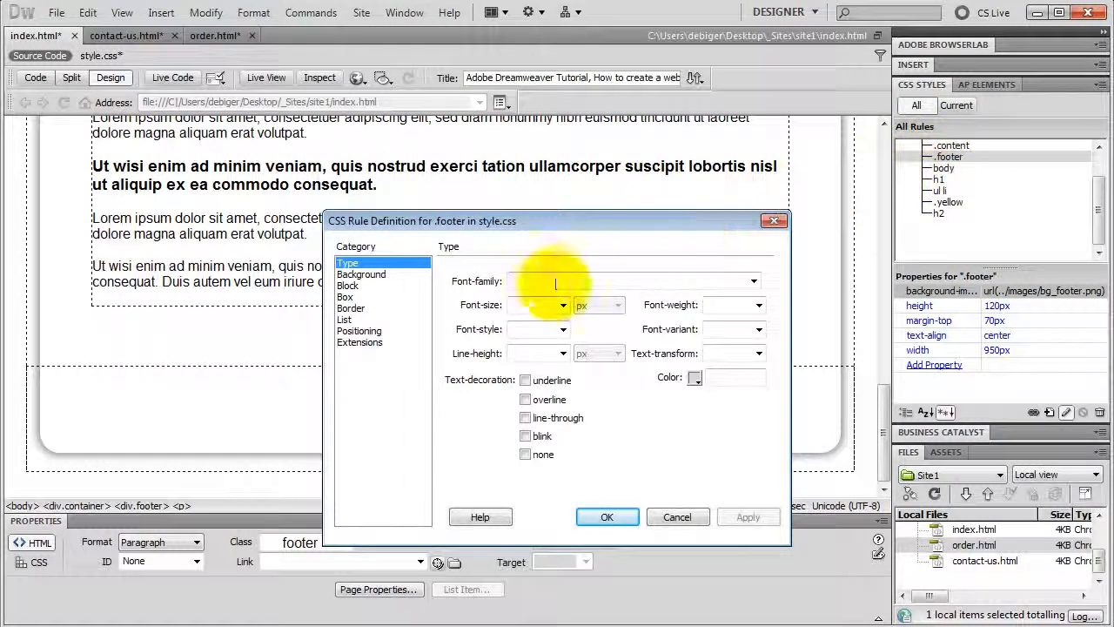
click(527, 302)
text(14)
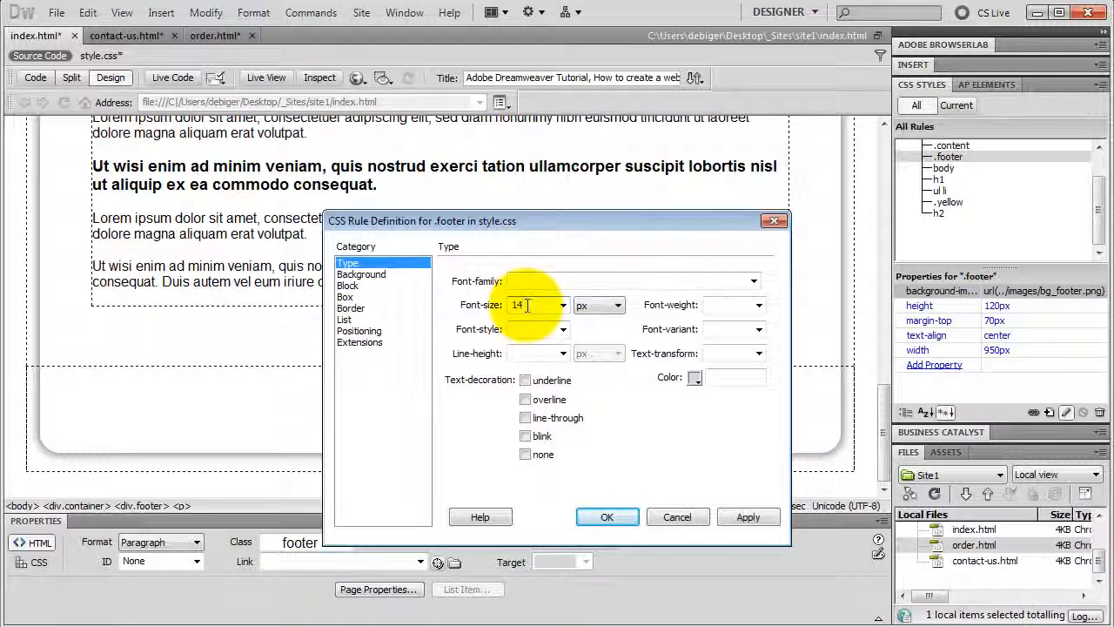
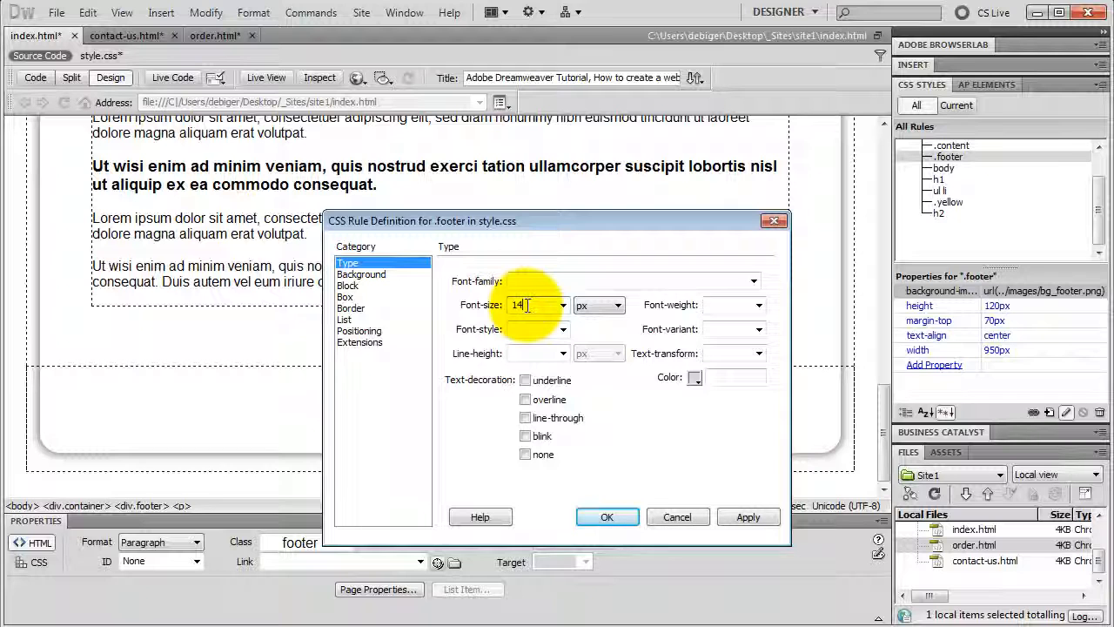
click(594, 518)
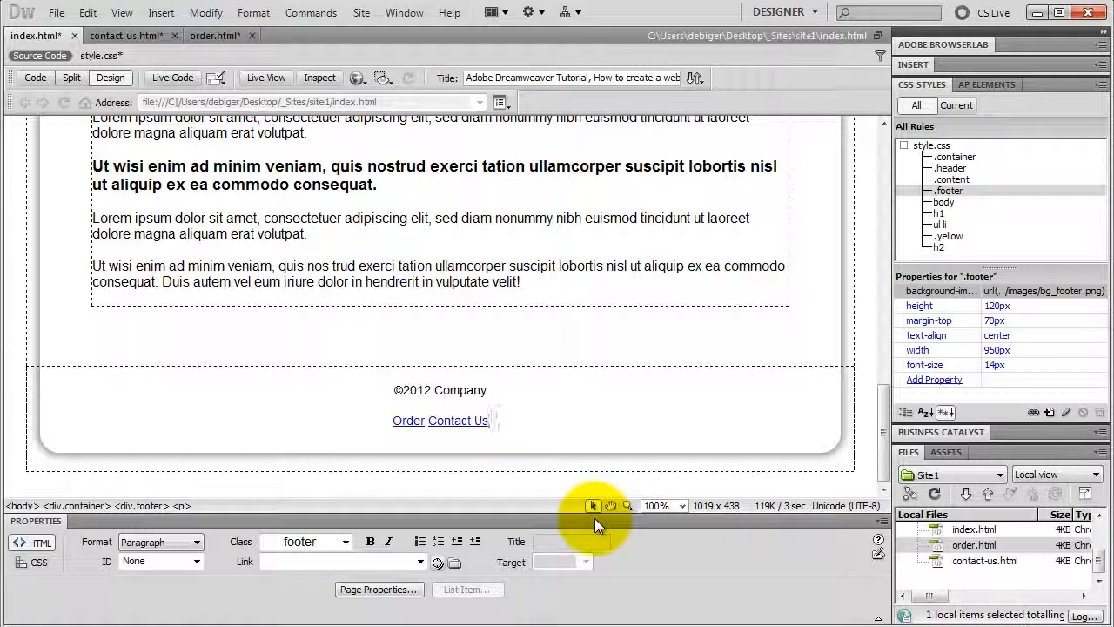
Step: Create a compound CSS rule .footer p a in style.css for the footer links, with colour #000 and text decoration none
click(457, 421)
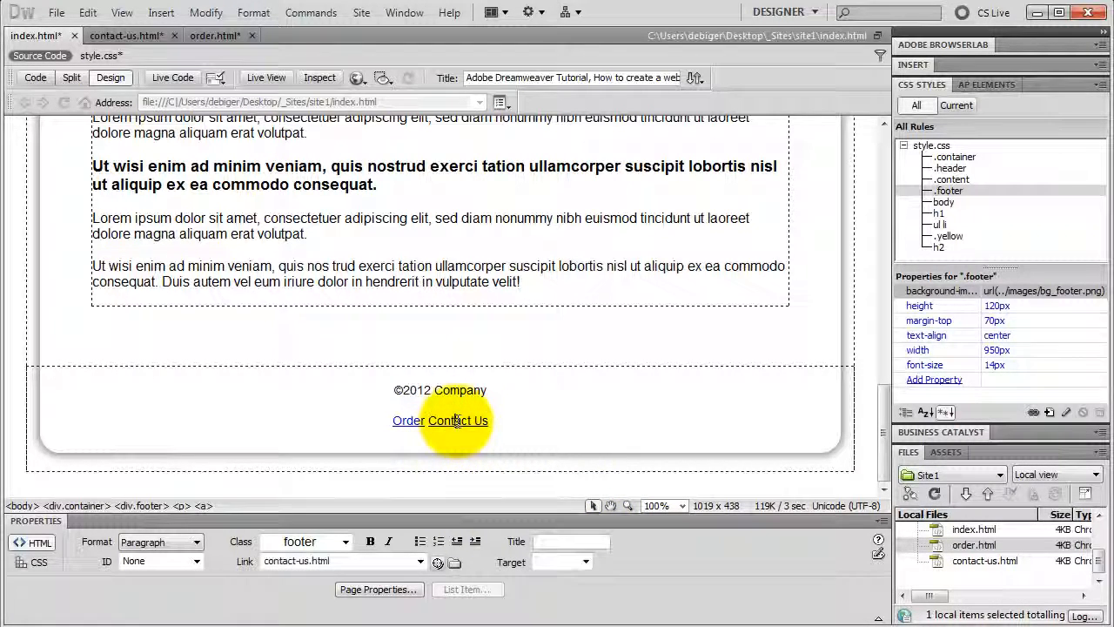
click(1051, 412)
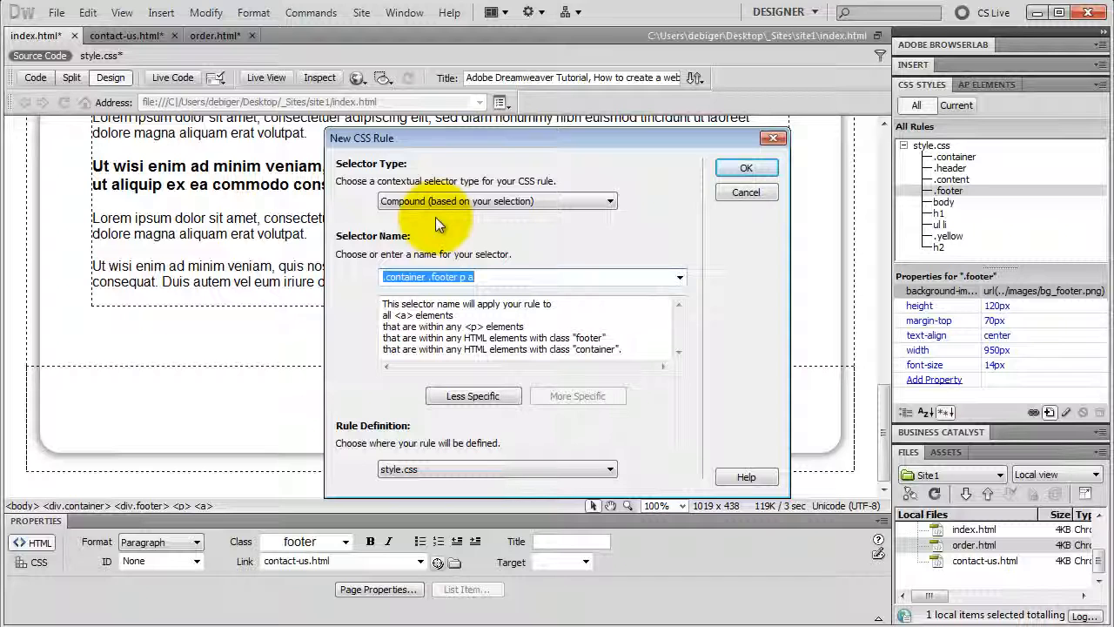
click(459, 394)
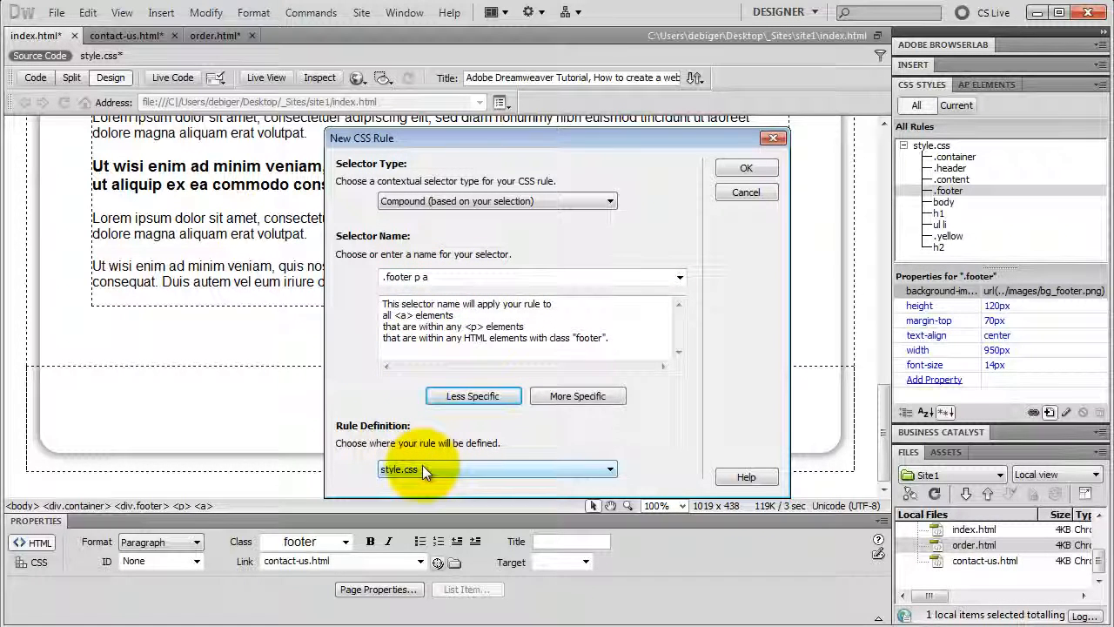
click(741, 169)
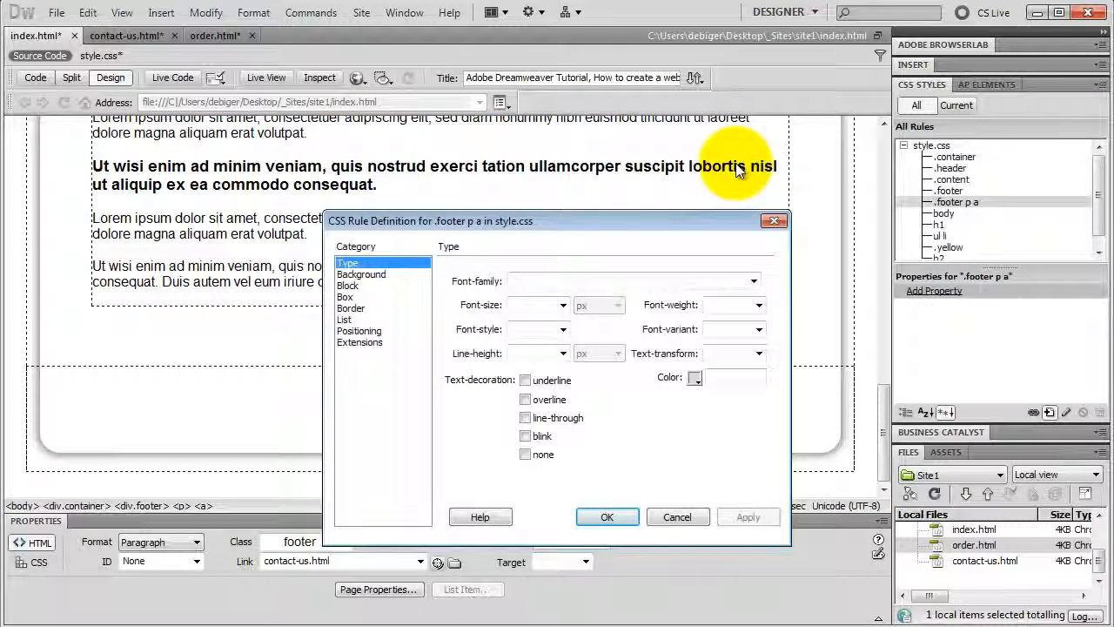
click(695, 378)
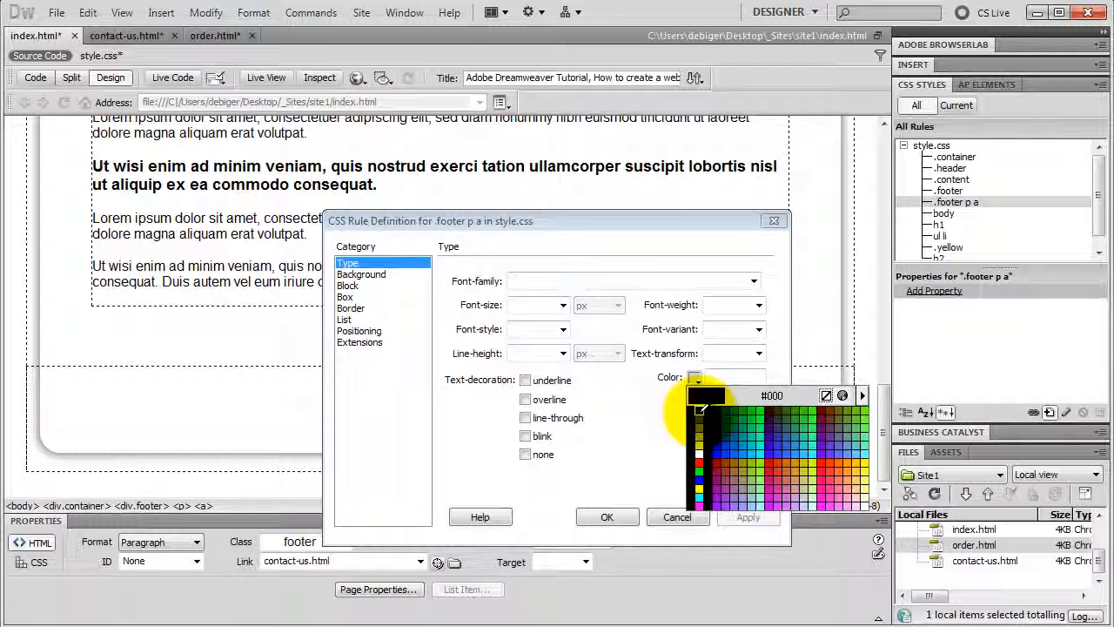
click(700, 410)
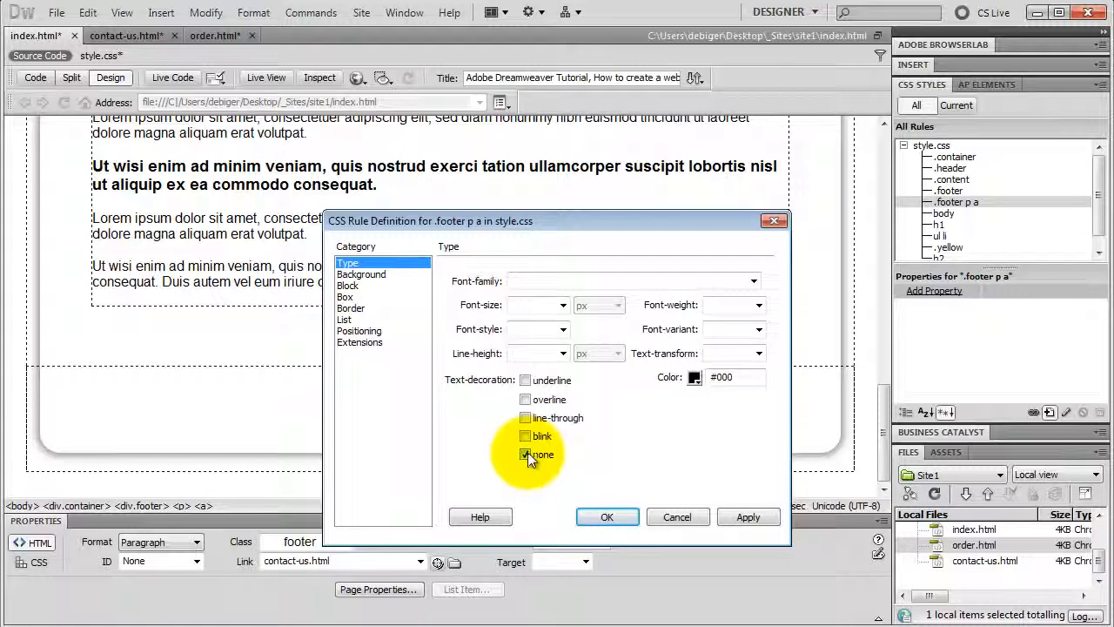
Step: Give the .footer p a rule right and left margins of 10 px each
click(353, 299)
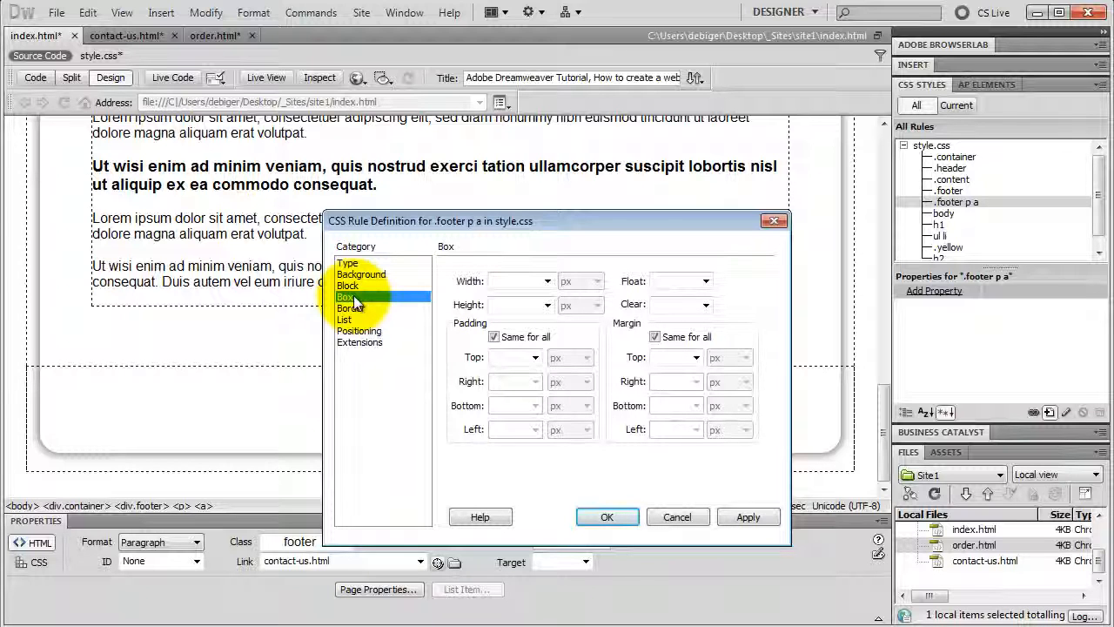
click(655, 337)
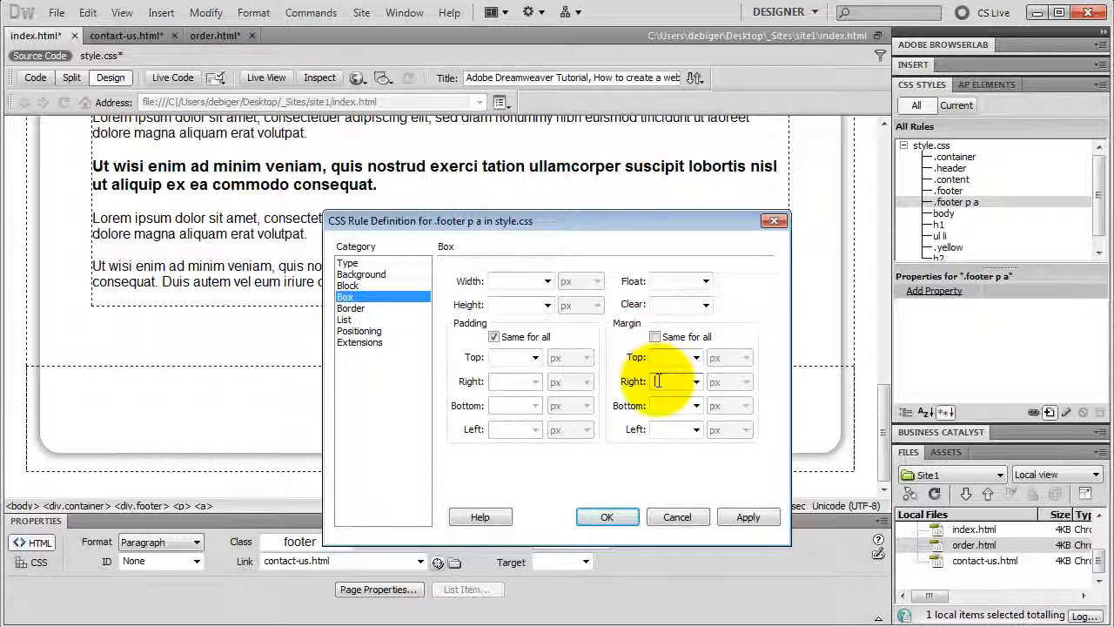
click(657, 382)
text(10)
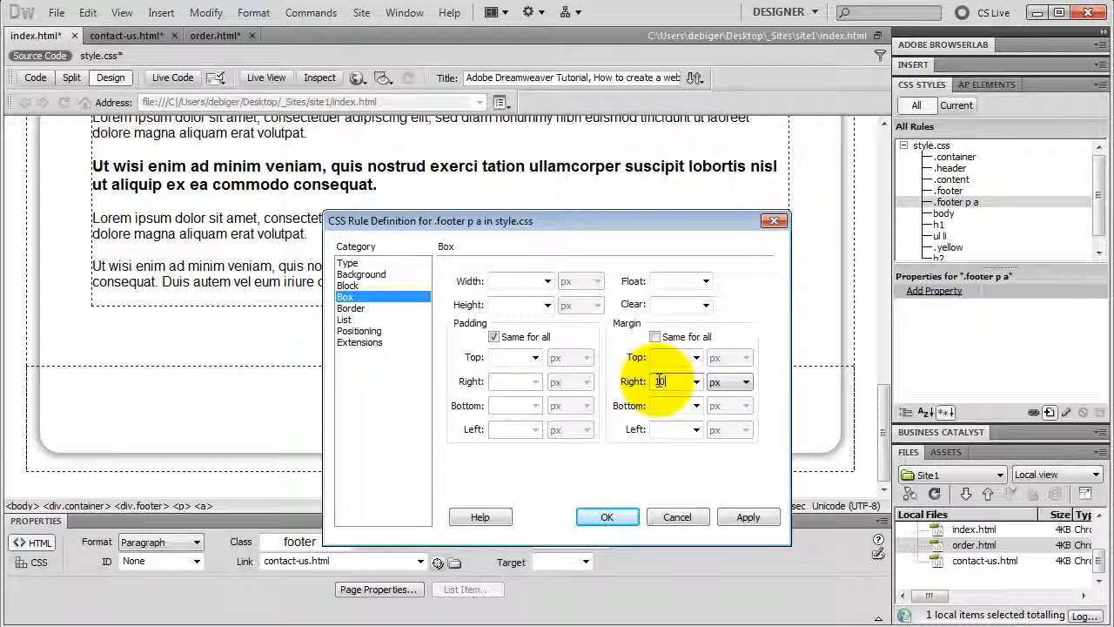
click(663, 430)
text(10)
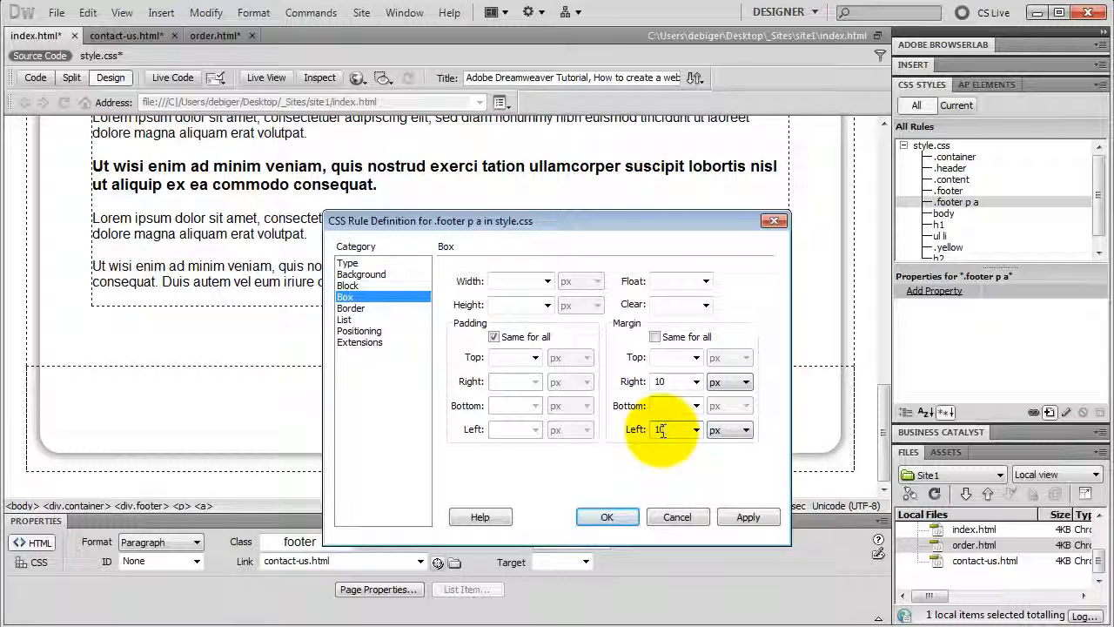
click(617, 510)
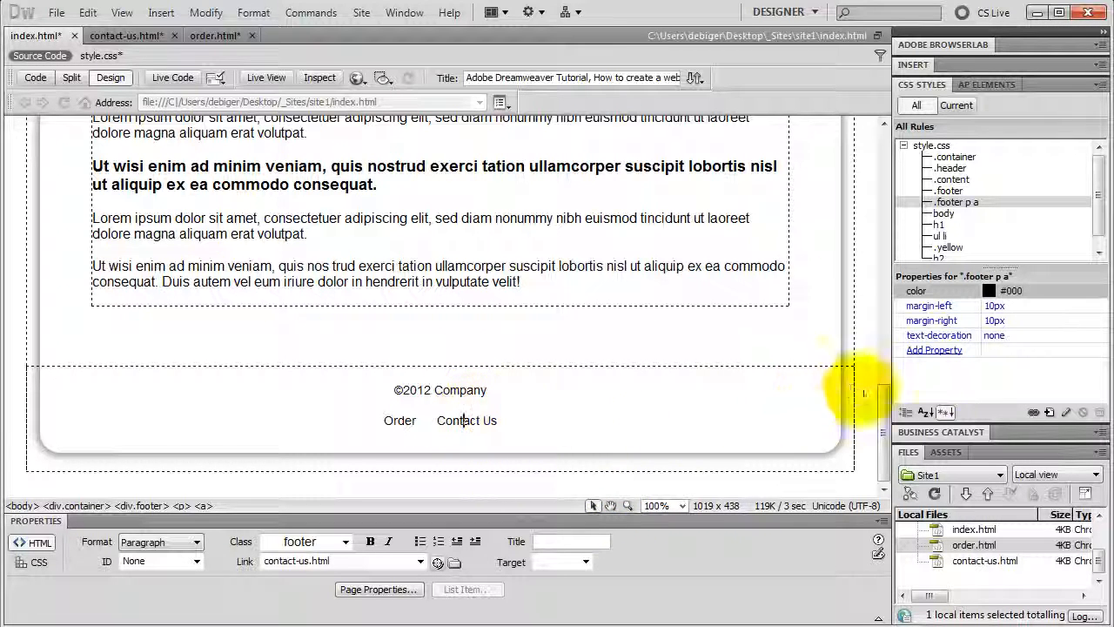
Step: Start a new compound CSS rule in style.css with the selector name .footer p a:hover
click(1050, 411)
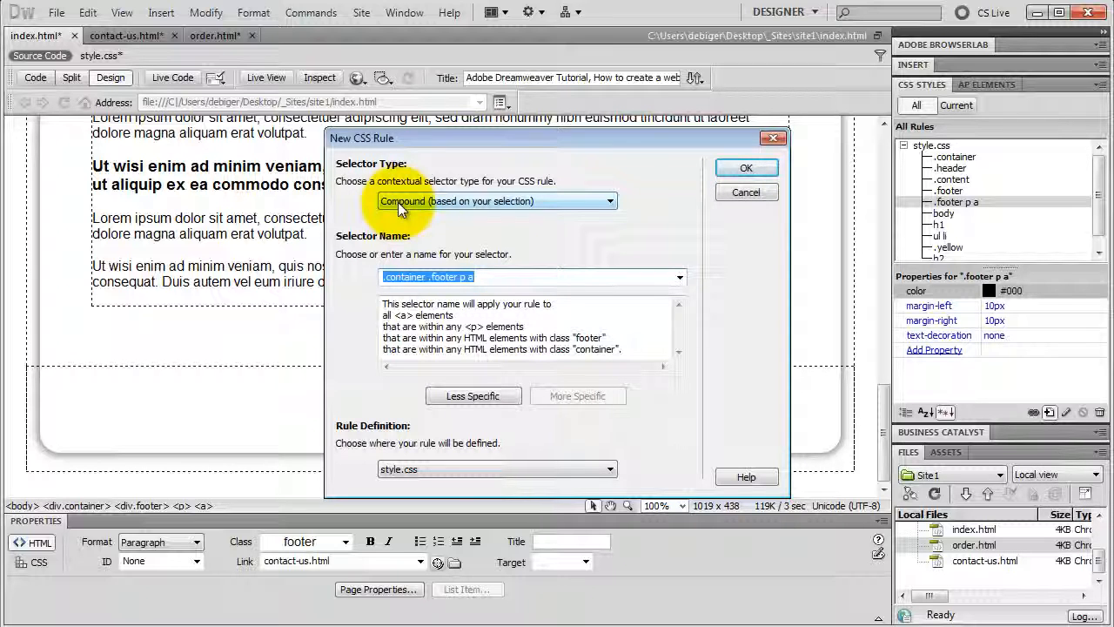
click(446, 396)
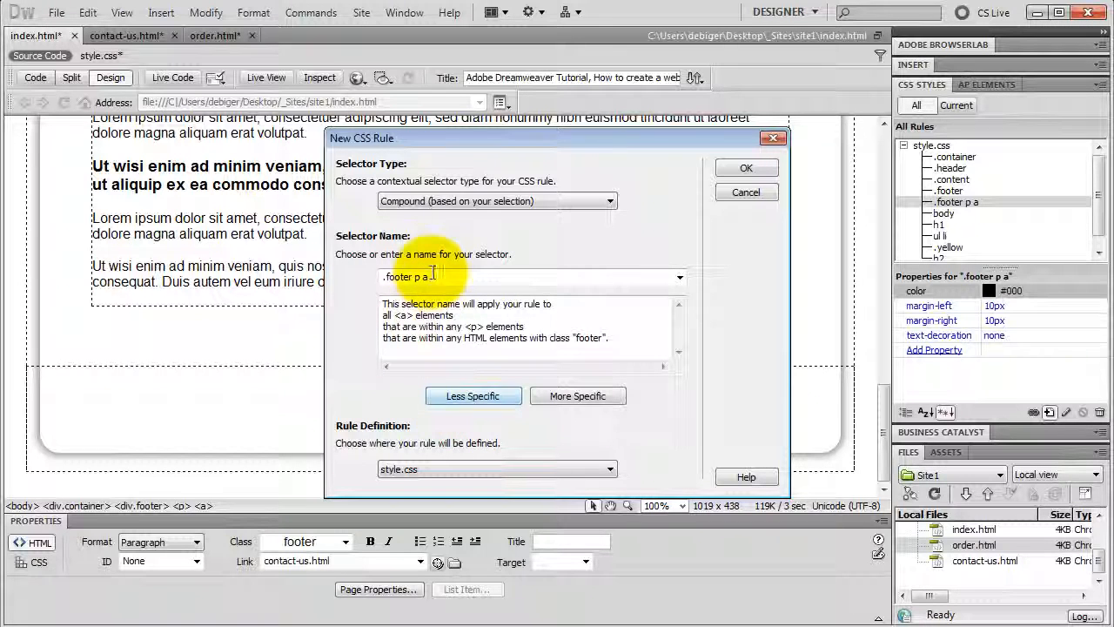
click(405, 277)
click(440, 277)
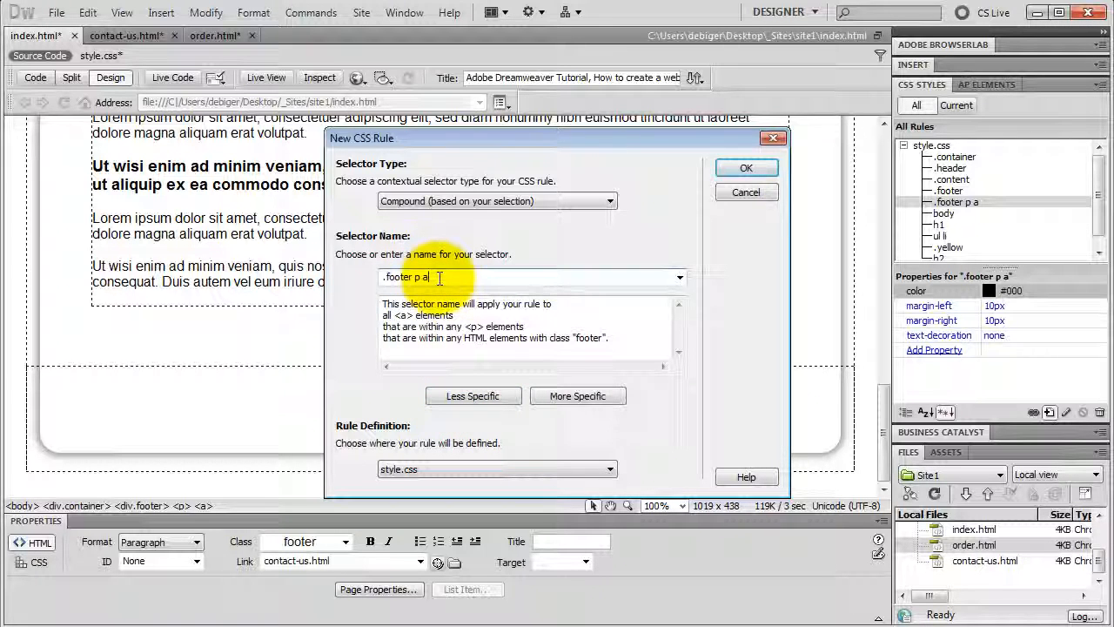
text(:ho)
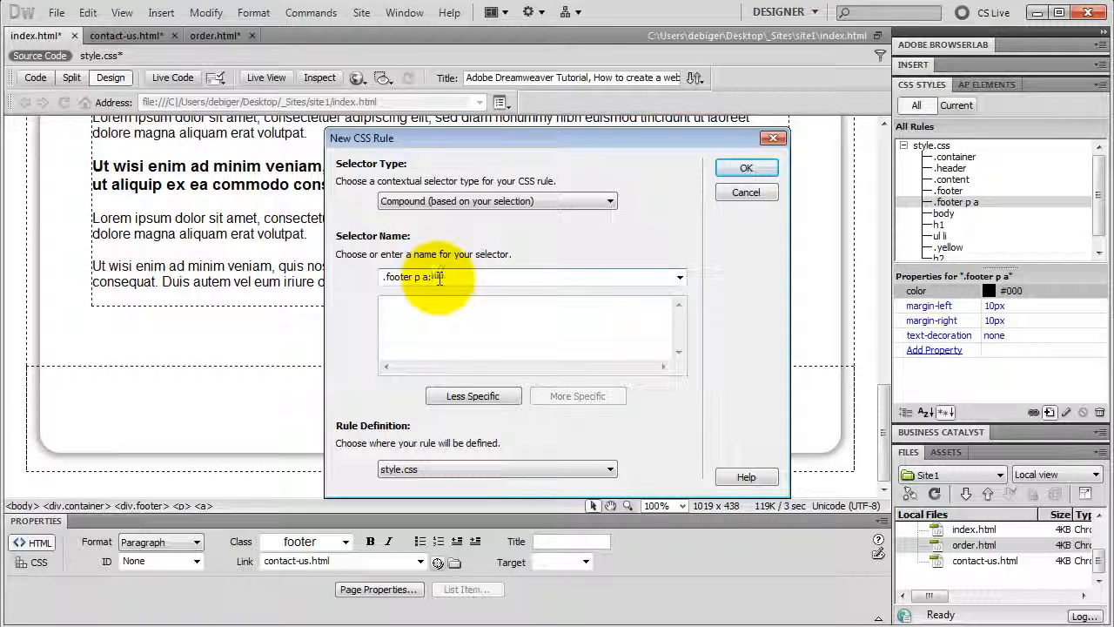
text(ver)
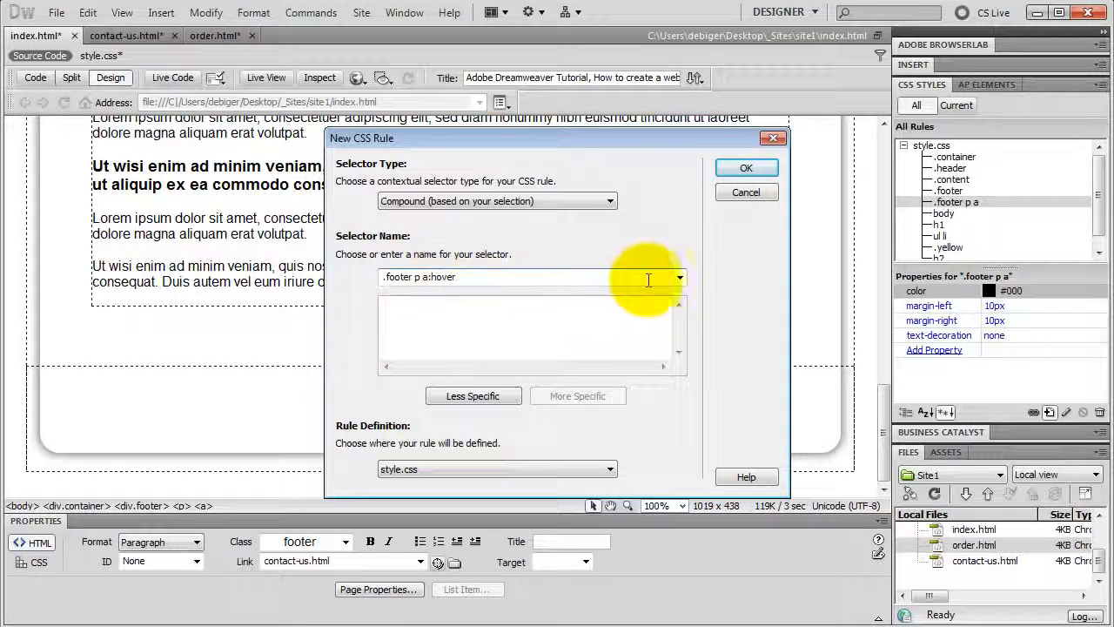
click(680, 278)
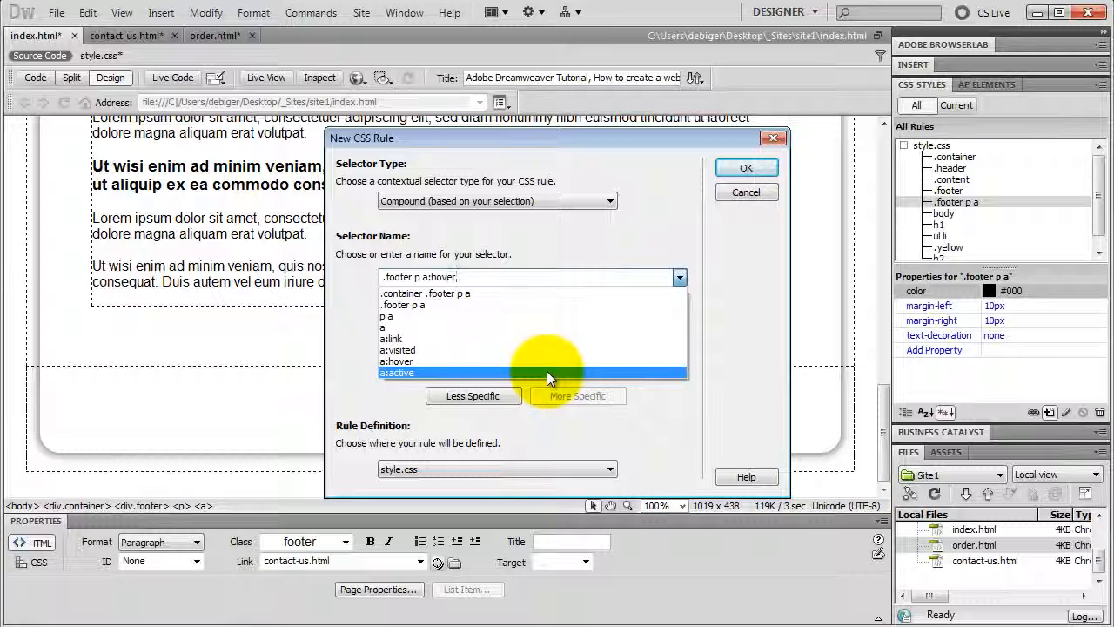
text(,)
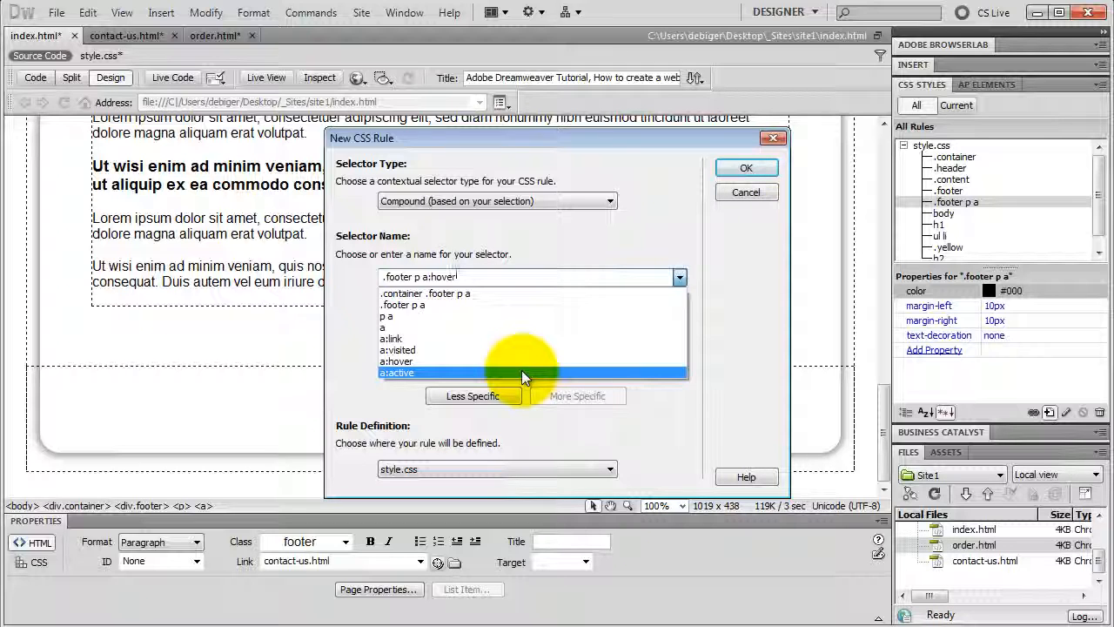
text(,)
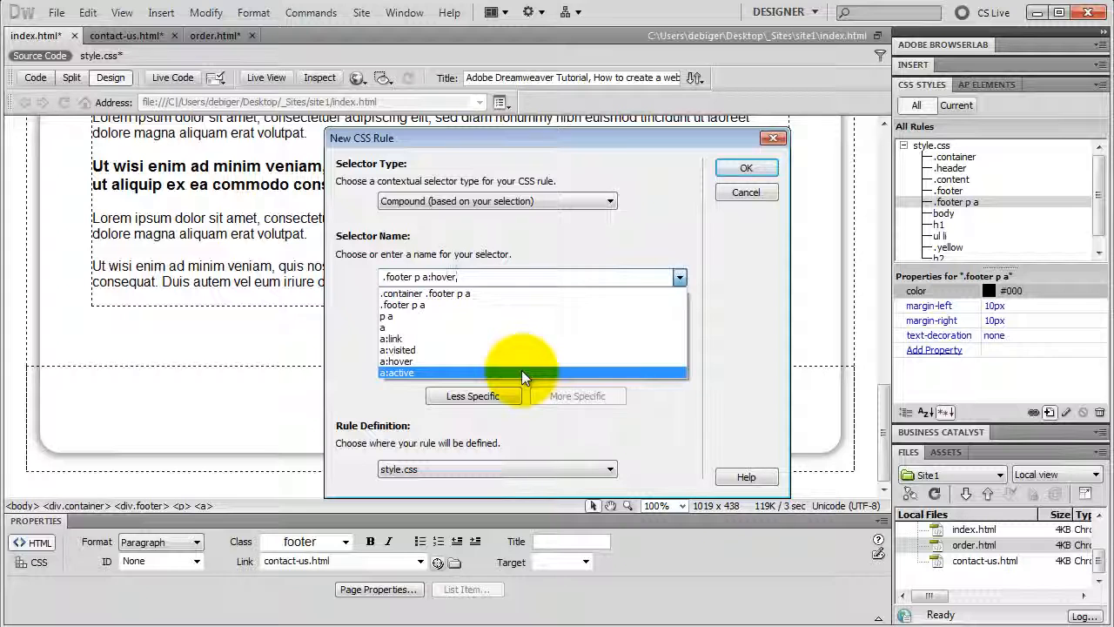
key(BackSpace)
click(467, 277)
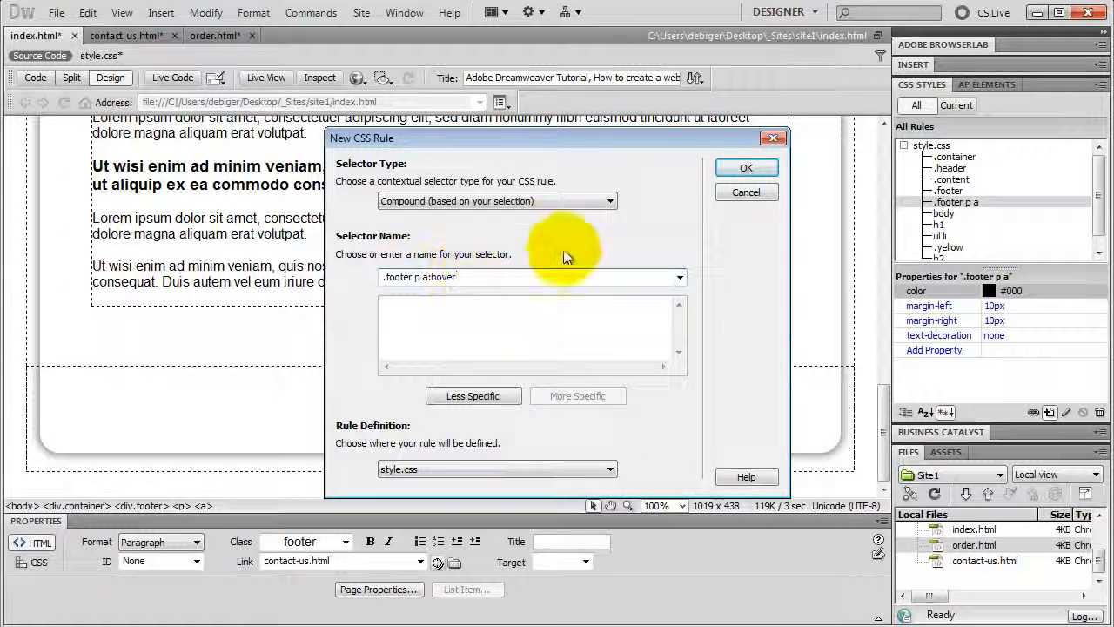
Step: Create the .footer p a:hover rule with its text decoration set to underline
click(722, 171)
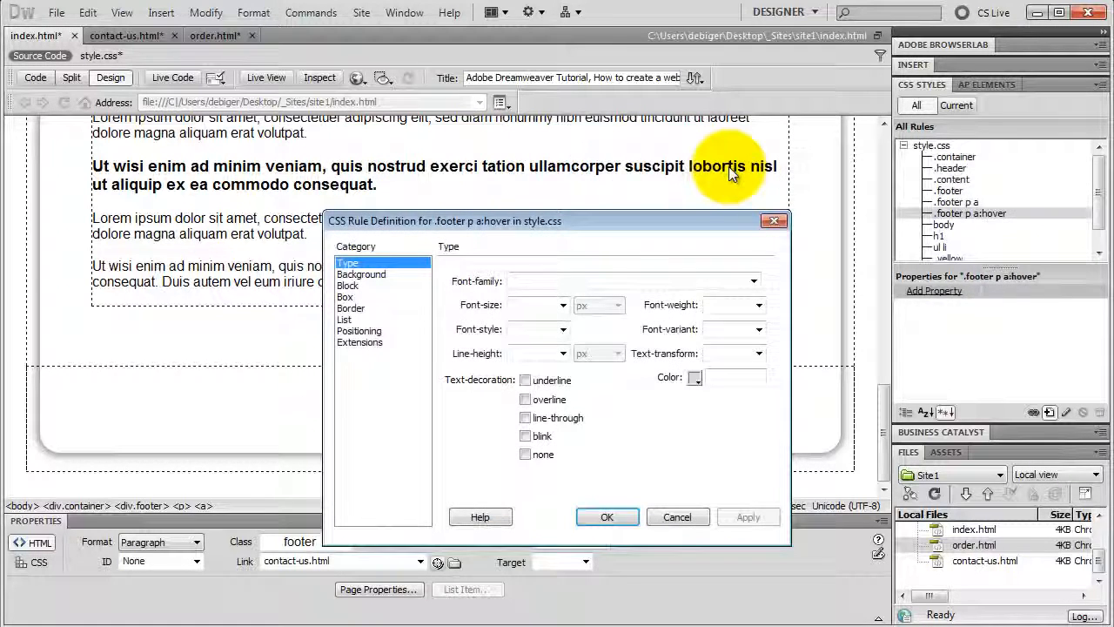
click(526, 381)
click(605, 516)
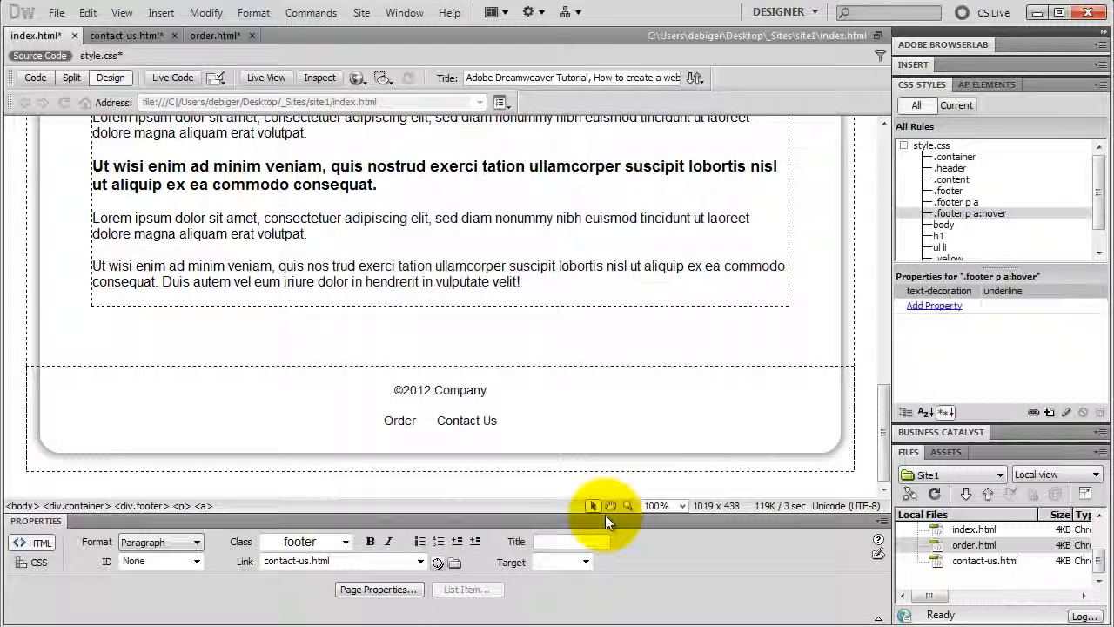
Step: Preview index.html in Live View and examine the Order and Contact Us links in the footer
click(266, 78)
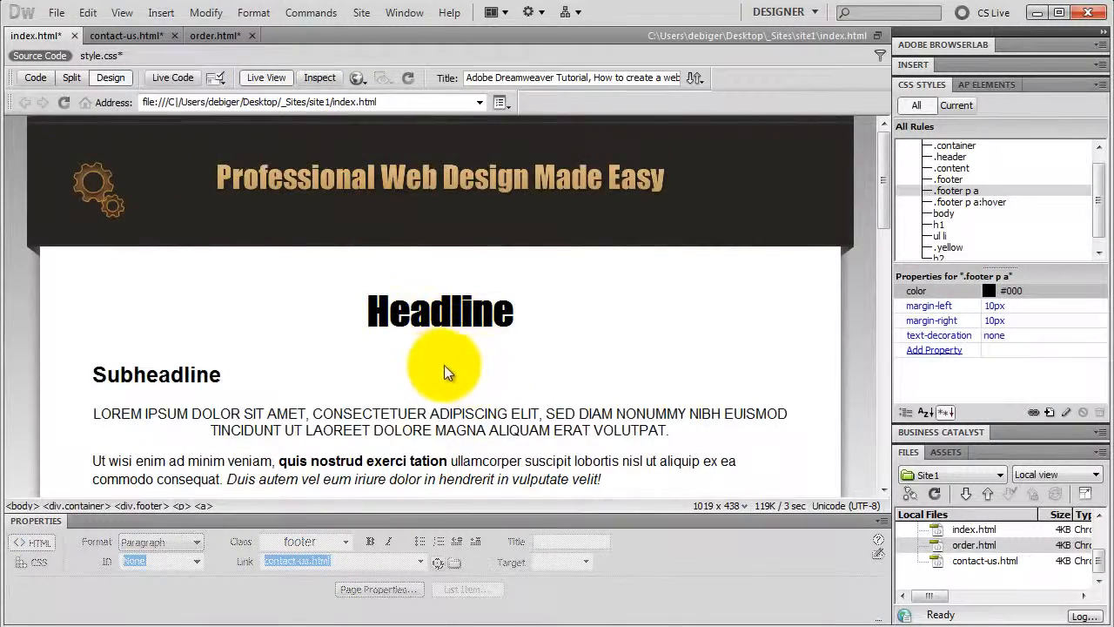
scroll(445, 370, down, 5)
scroll(445, 372, down, 8)
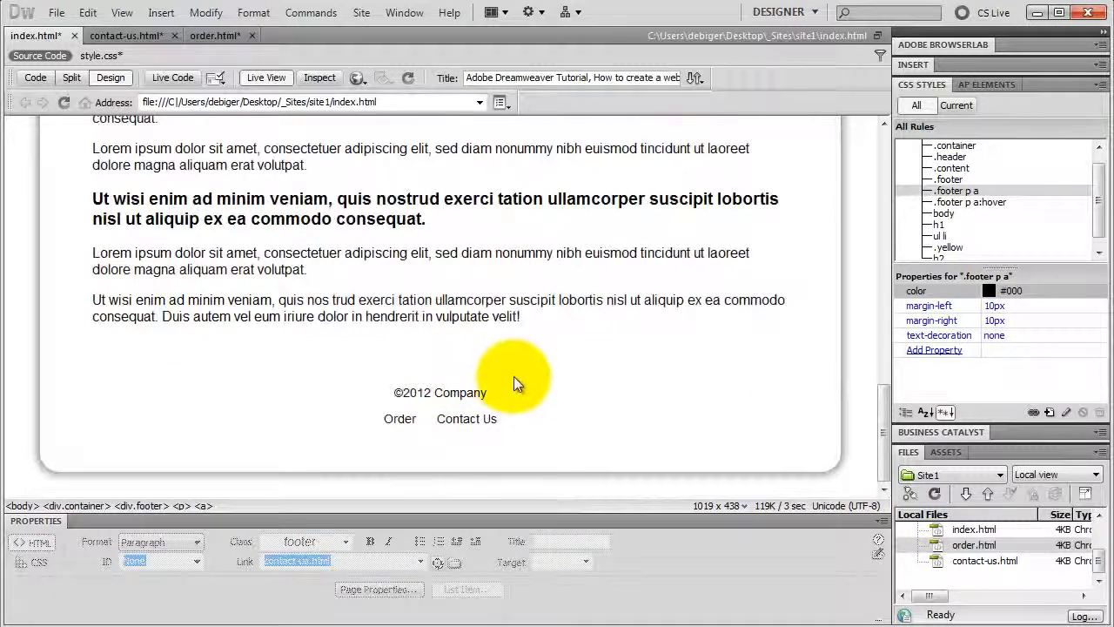